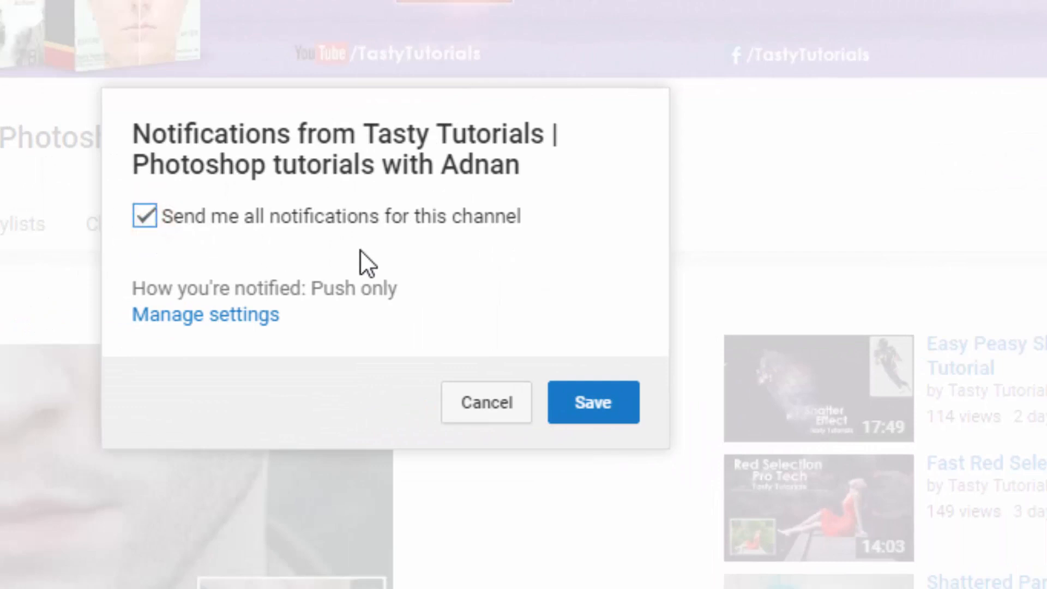
- Save the setting to receive all notifications for the Tasty Tutorials channel and browse its uploaded videos
click(593, 406)
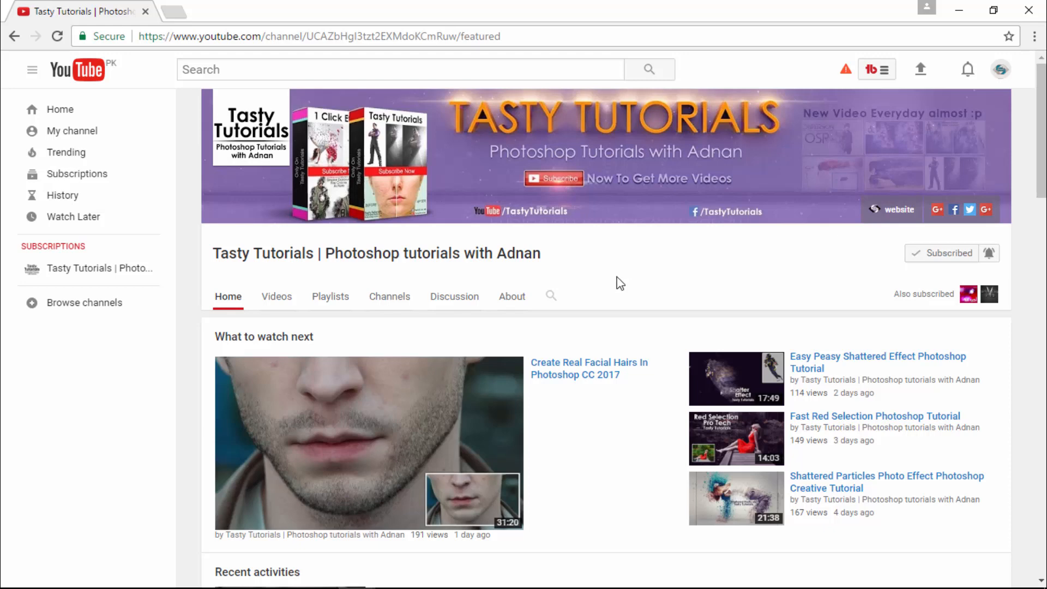
click(276, 297)
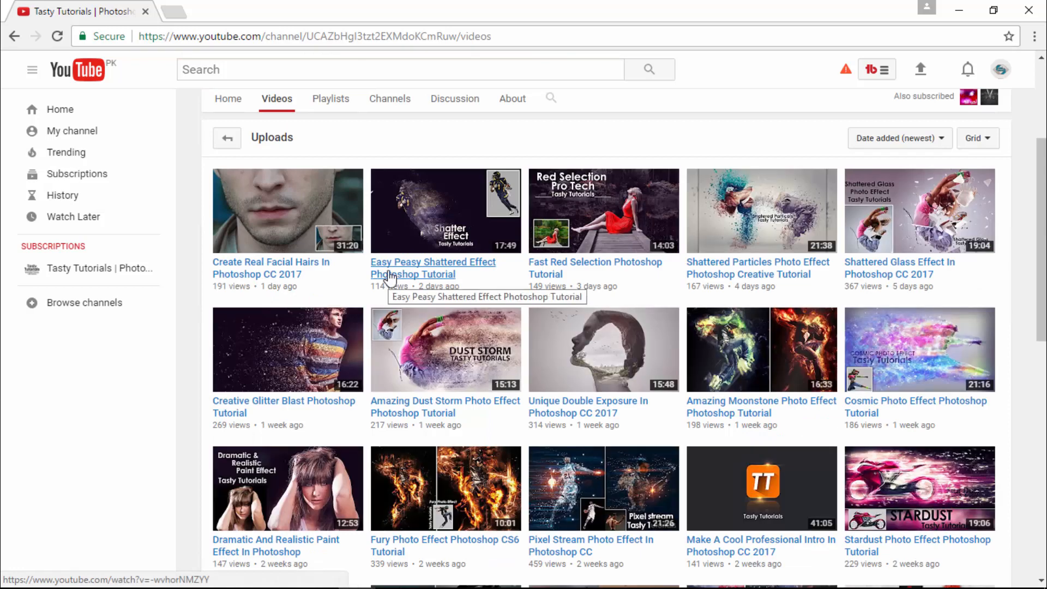
scroll(343, 334, down, 10)
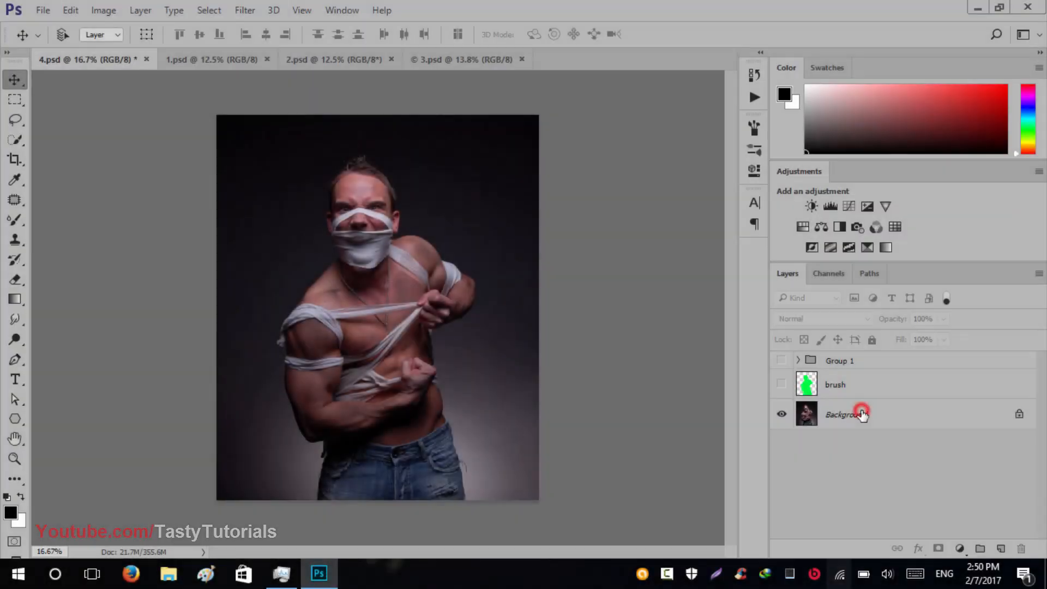
- In Photoshop, make the brush layer and Group 1 visible in 4.psd and expand Group 1
click(861, 414)
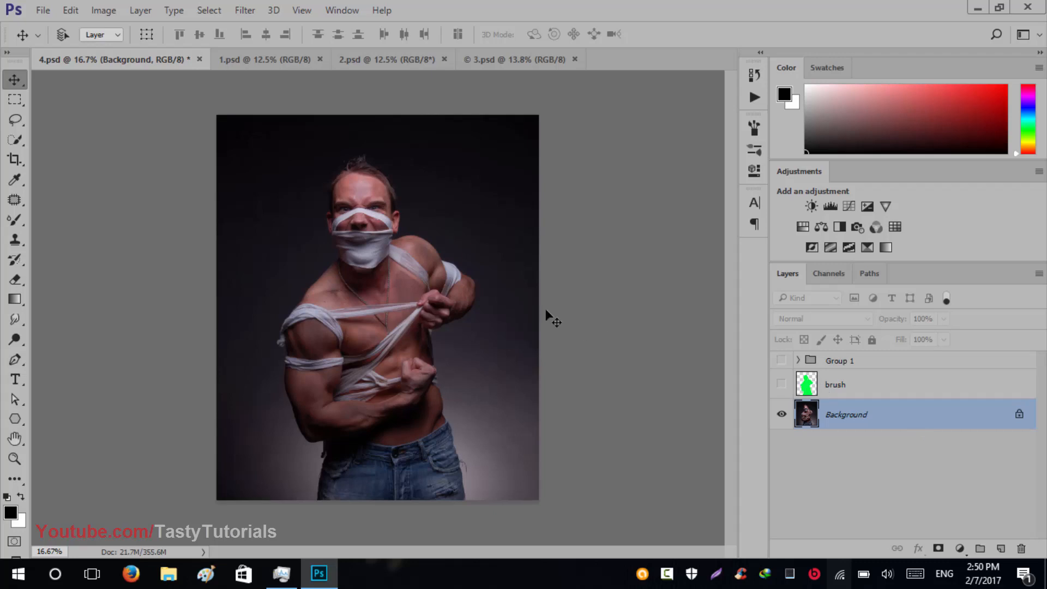
click(781, 384)
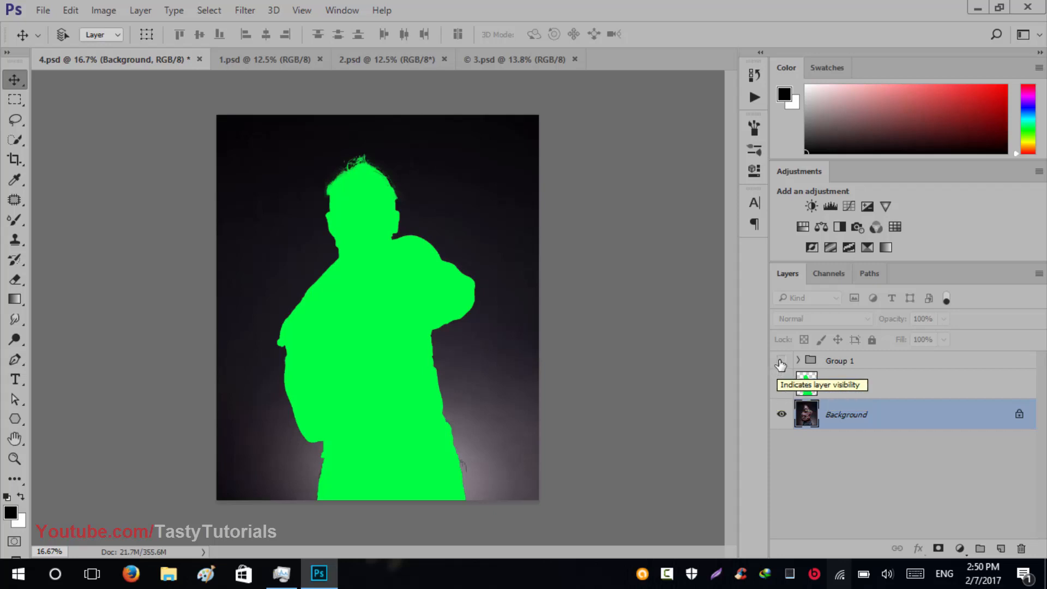
click(781, 361)
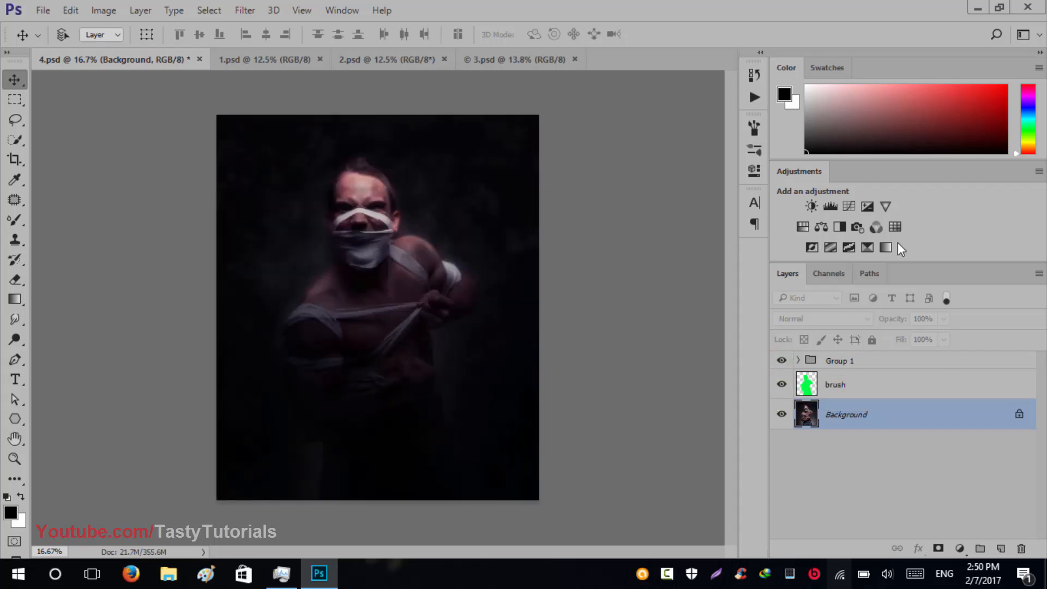
click(802, 361)
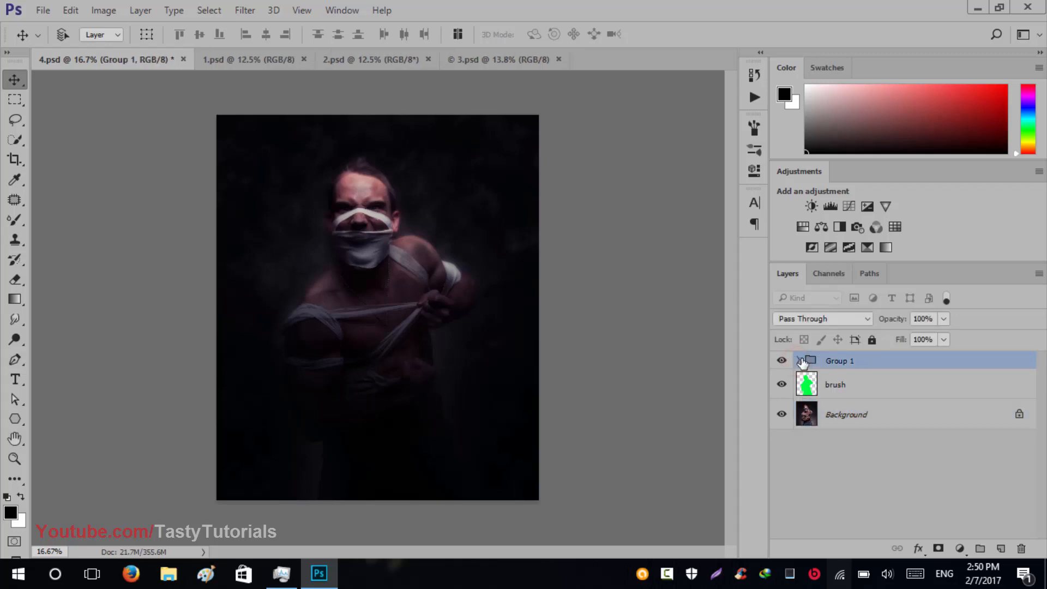
click(800, 361)
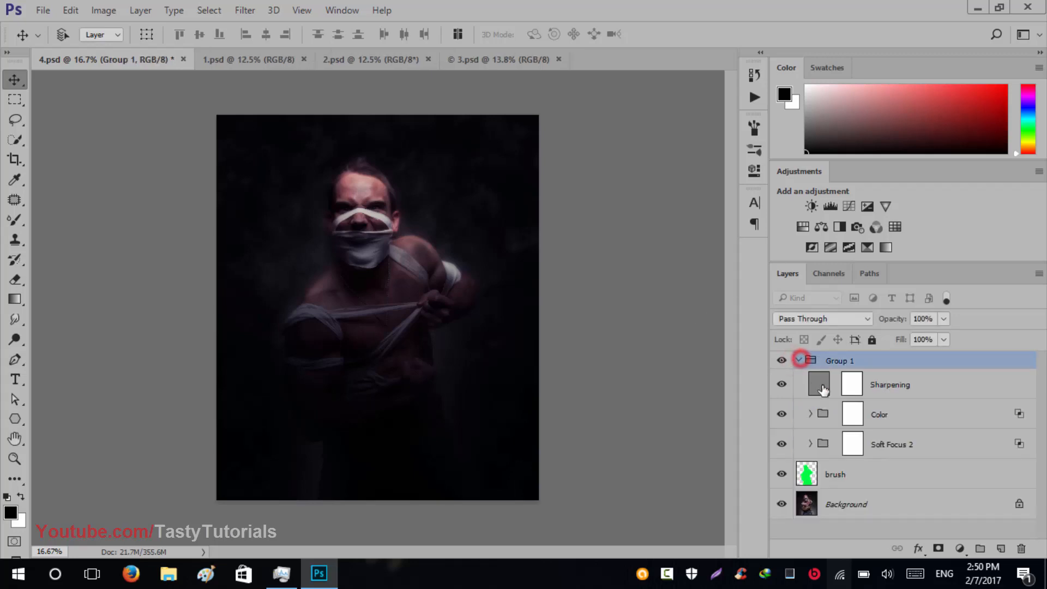
- Preview the Sharpening layer's effect and examine the single-color layer and color option groups inside the Color group
click(889, 386)
click(782, 385)
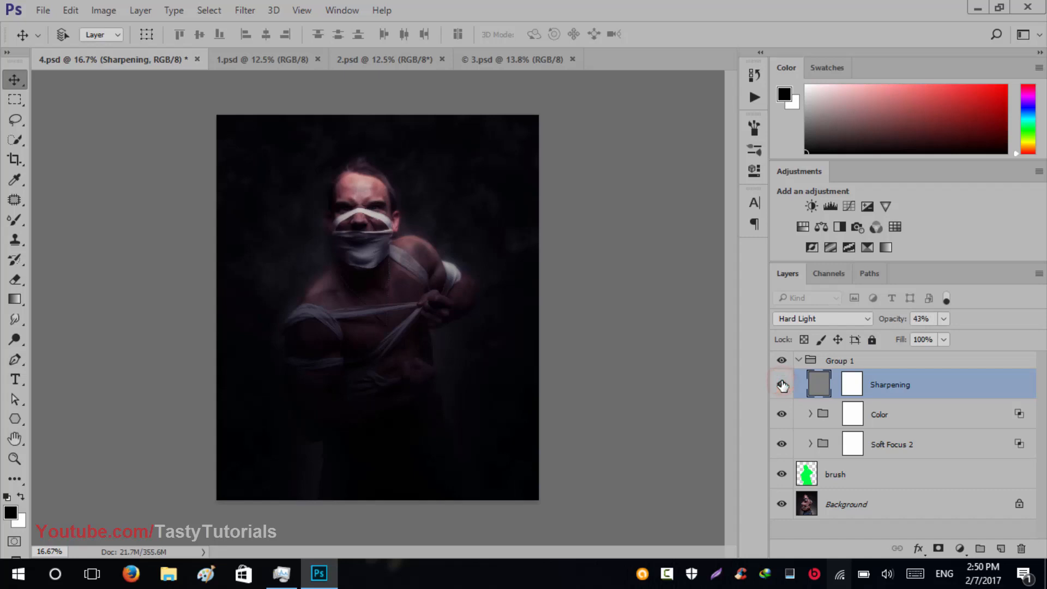
click(919, 424)
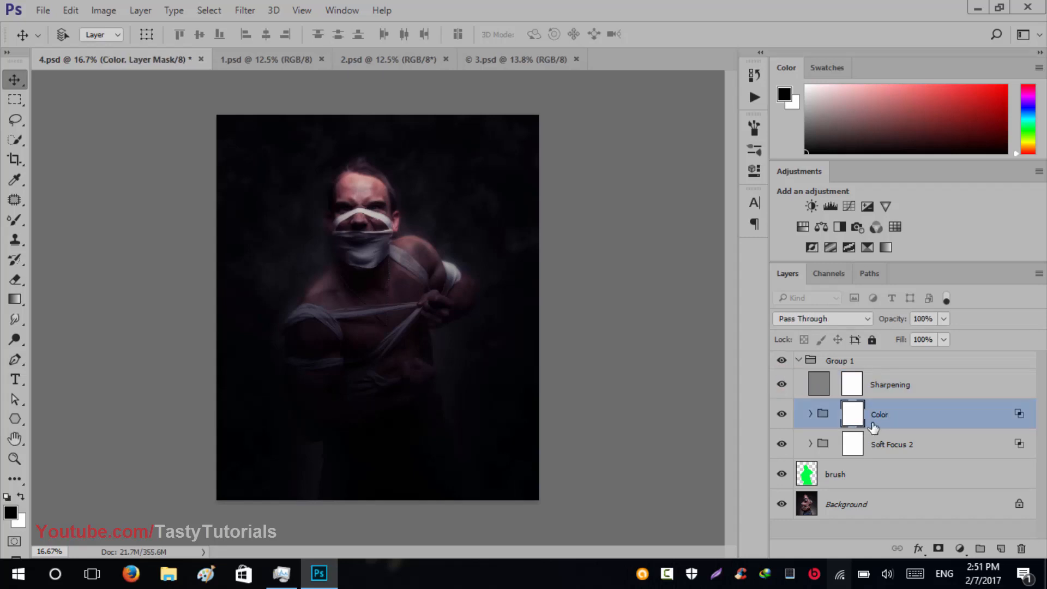
click(809, 416)
scroll(839, 443, down, 5)
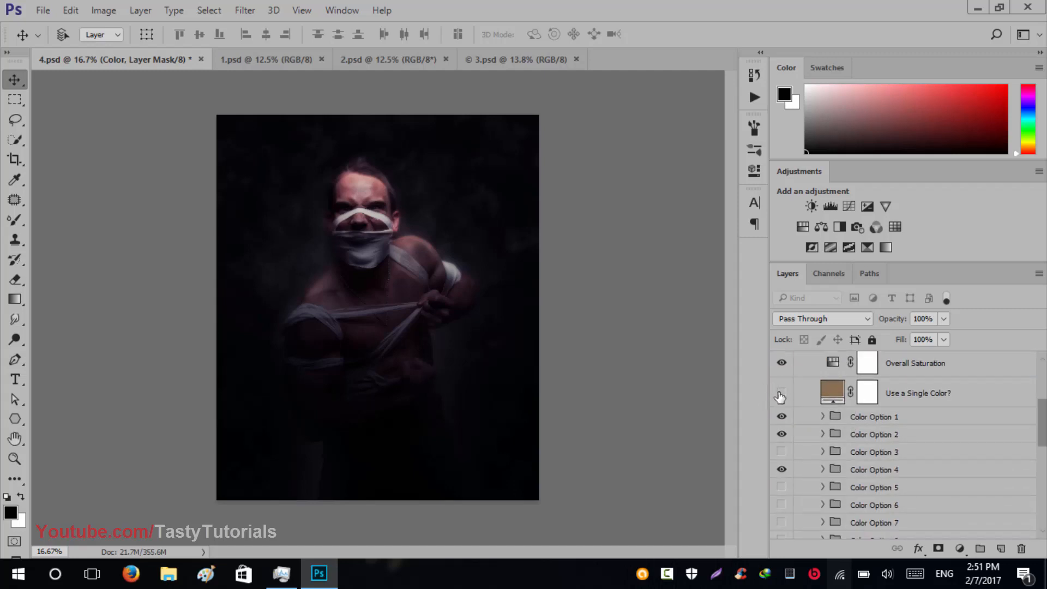
click(780, 393)
click(779, 394)
scroll(849, 427, down, 2)
scroll(849, 427, down, 7)
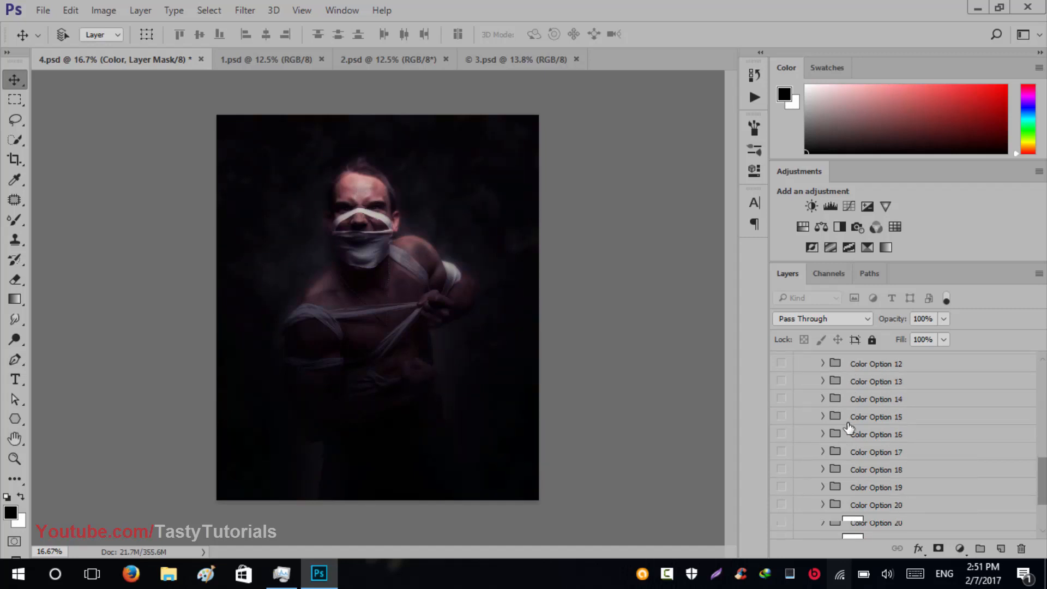
scroll(848, 426, down, 1)
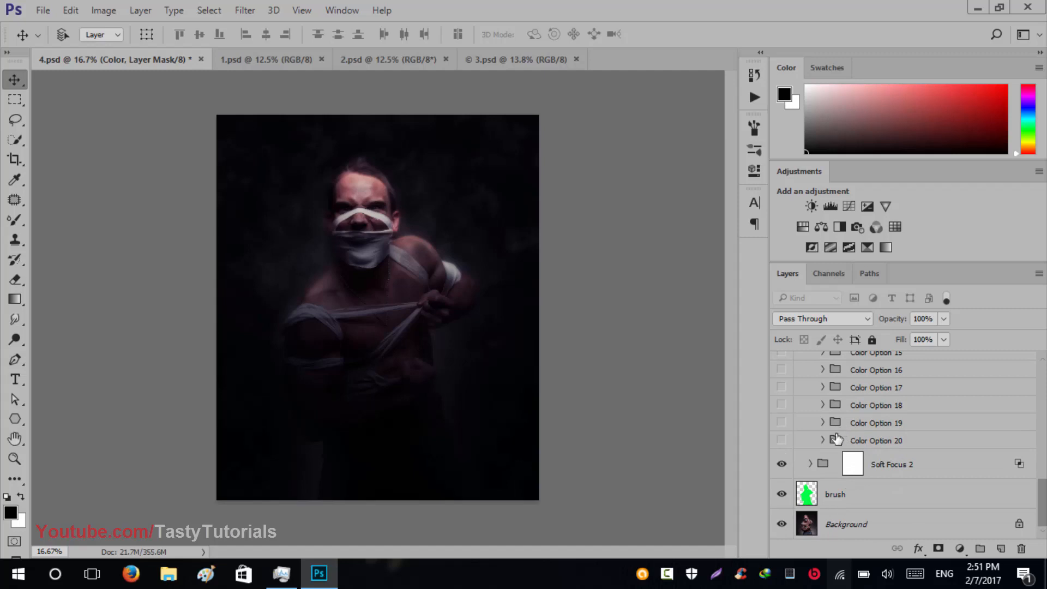
scroll(828, 467, up, 4)
scroll(828, 467, down, 4)
- Expand the Soft Focus 2 group and compare the image with and without Photo Edge Glow
click(811, 465)
scroll(808, 491, down, 3)
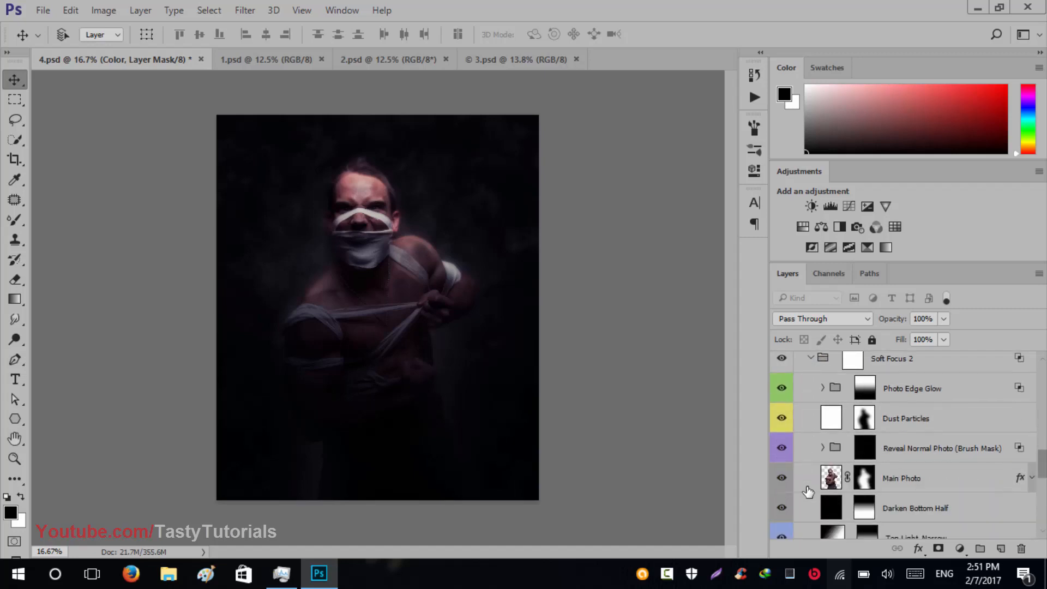
click(929, 395)
click(781, 388)
click(781, 389)
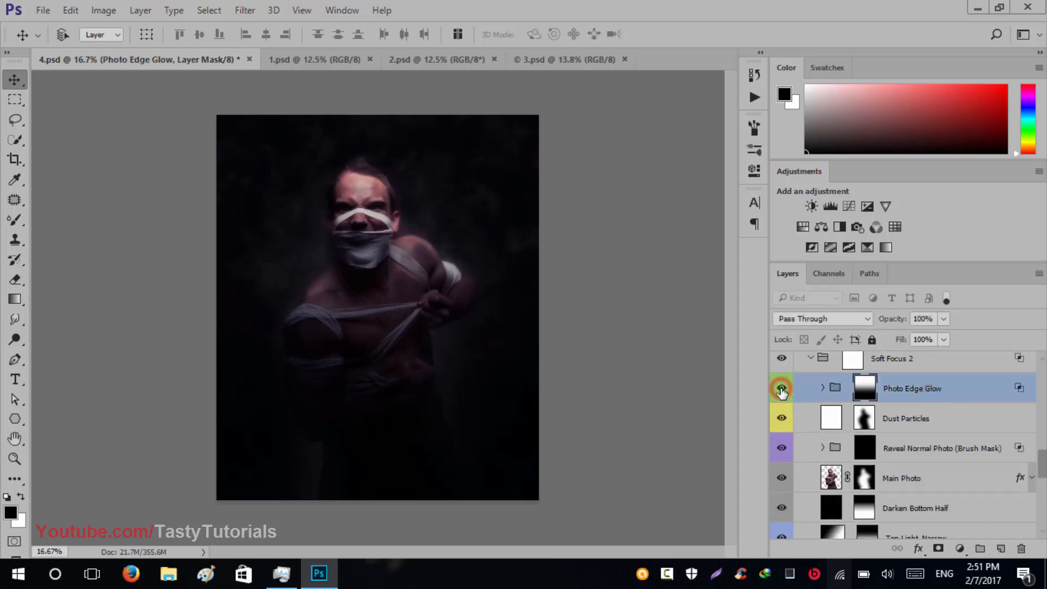
scroll(314, 232, up, 3)
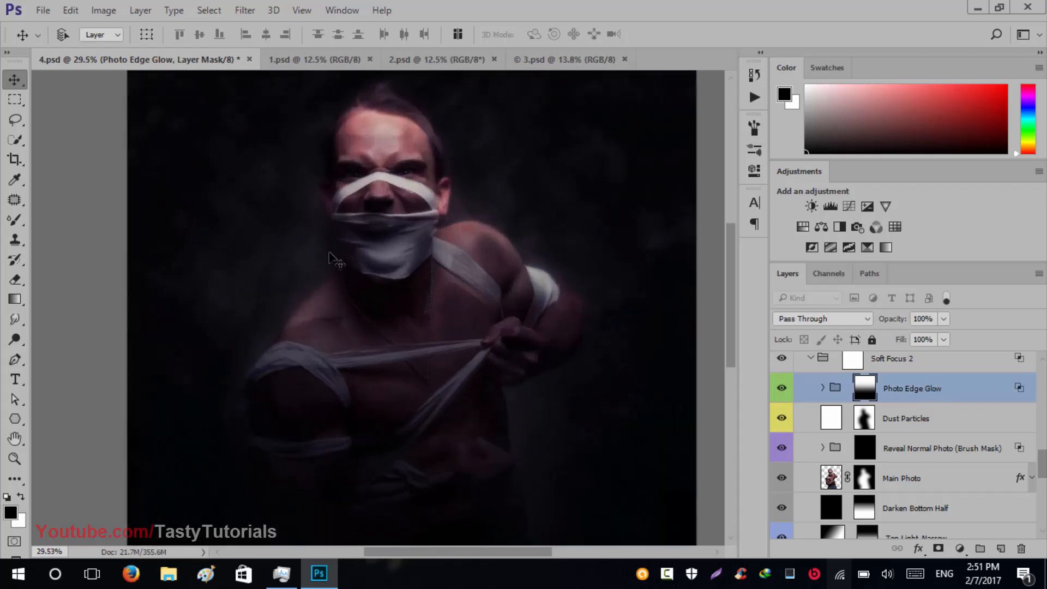
click(781, 389)
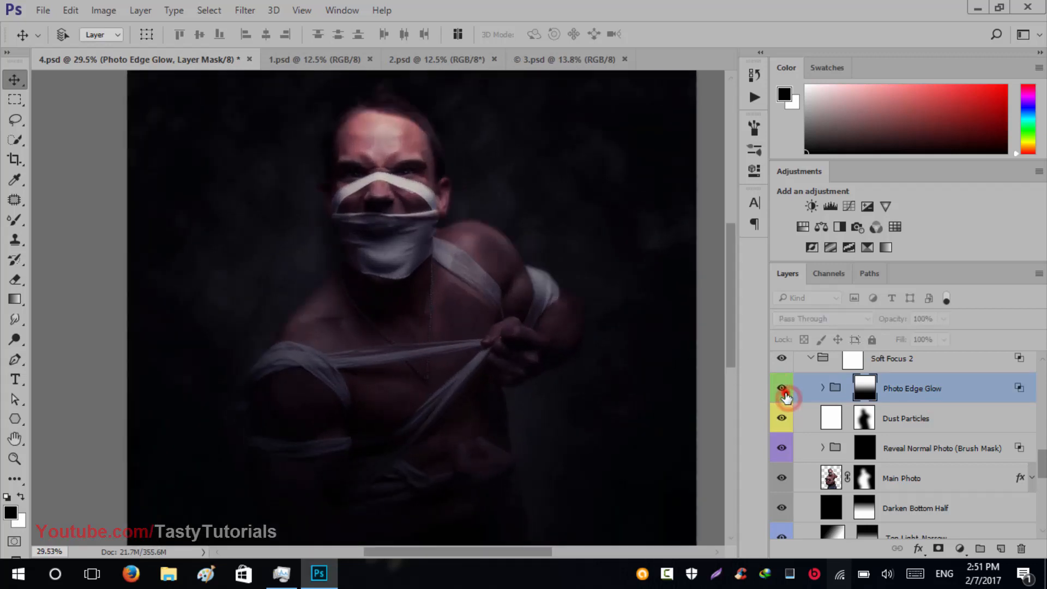
click(781, 388)
click(781, 388)
click(782, 388)
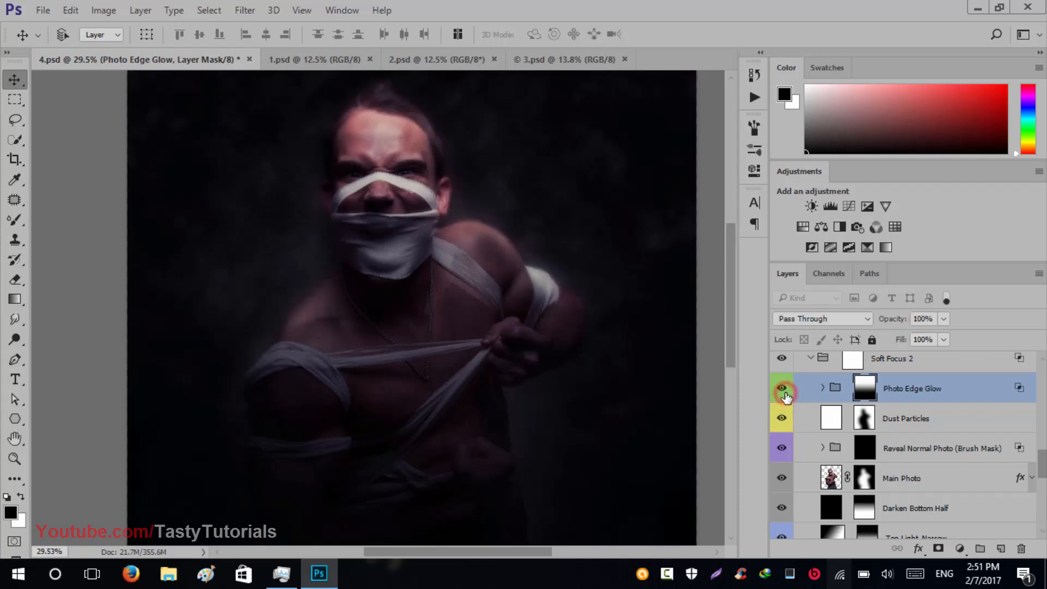
- Compare the image with the Dust Particles layer hidden and shown, leaving it visible
click(781, 418)
click(781, 418)
click(781, 418)
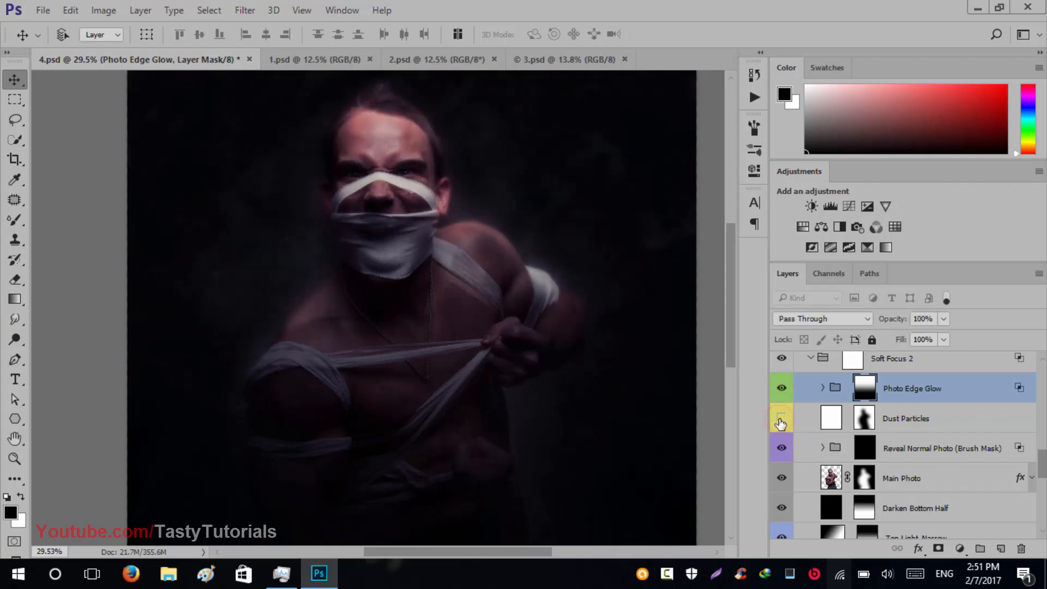
click(781, 418)
scroll(554, 370, down, 1)
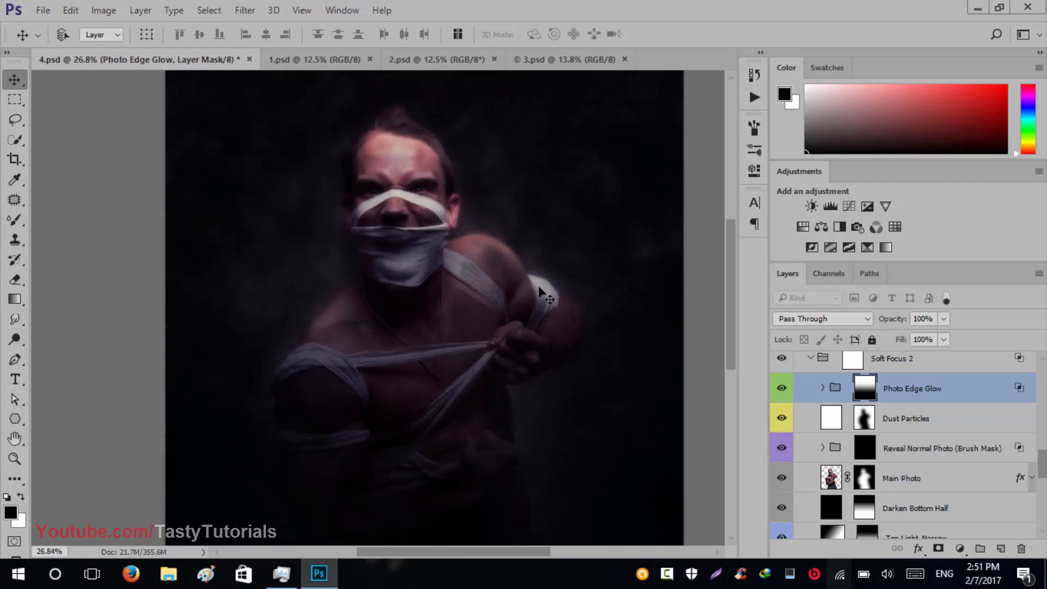
- Check the effect and contents of the Reveal Normal Photo (Brush Mask) group, leaving it visible and collapsed
scroll(818, 455, down, 1)
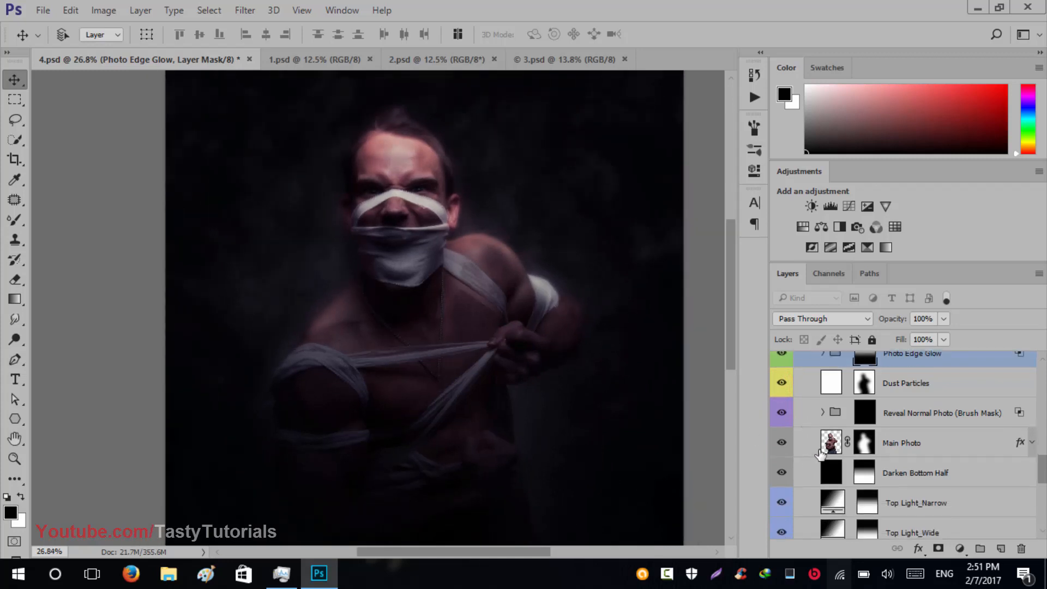
click(909, 420)
click(782, 415)
click(782, 416)
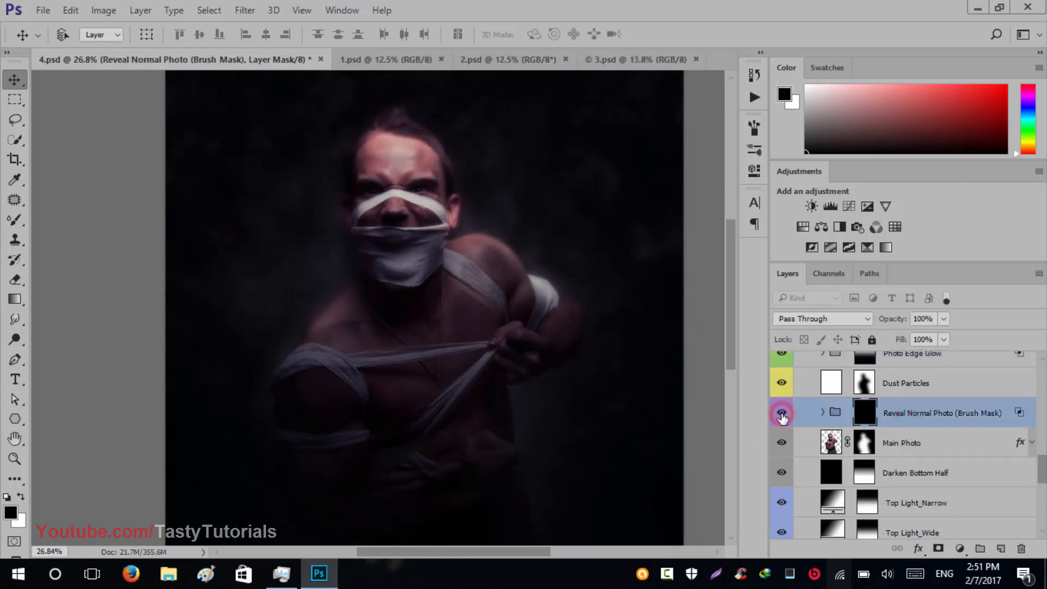
click(782, 416)
click(782, 416)
click(782, 416)
click(781, 416)
click(822, 413)
click(822, 413)
- Compare the whole image with the Main Photo layer hidden and shown, leaving the layer visible
click(969, 441)
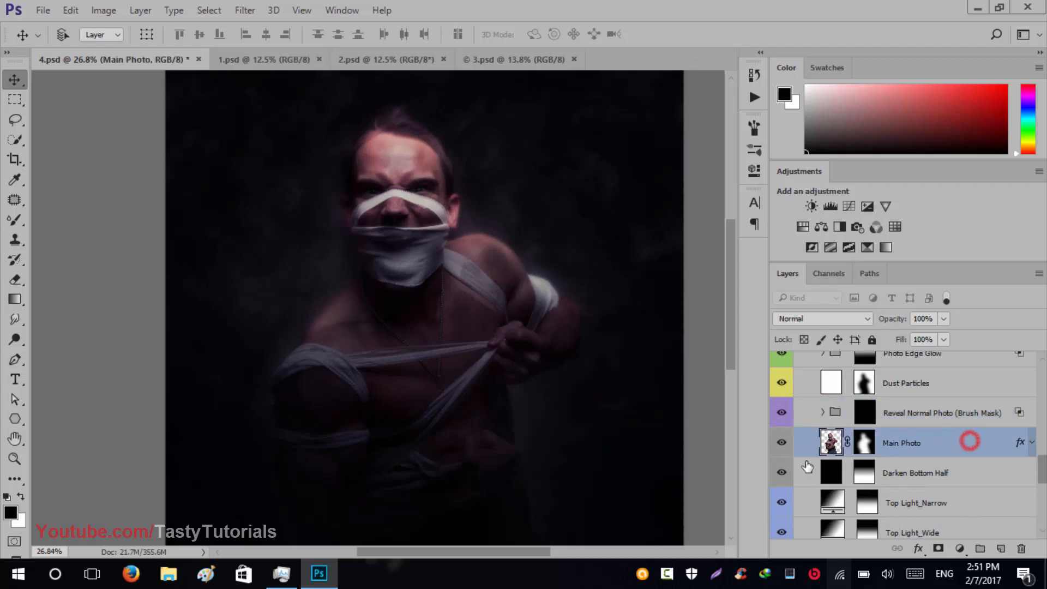
click(782, 442)
click(781, 442)
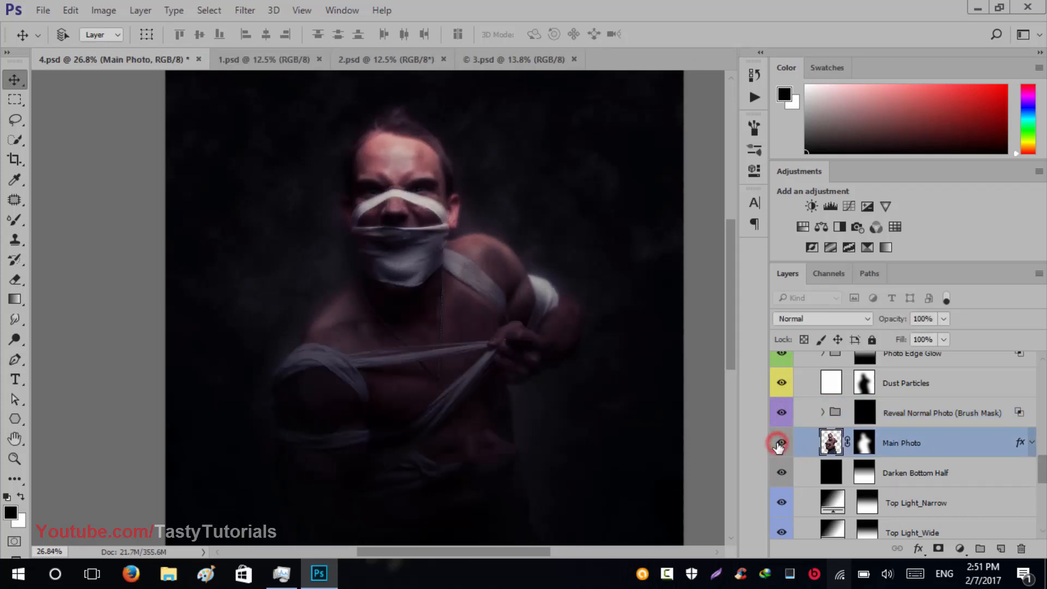
click(781, 442)
key(ctrl+0)
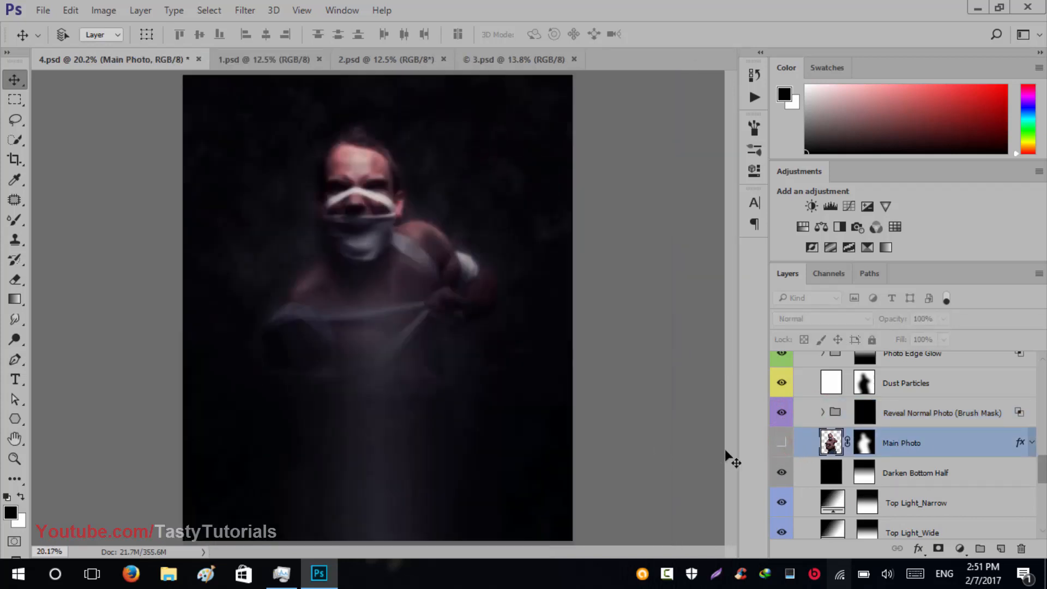
click(782, 442)
click(782, 442)
click(781, 443)
scroll(354, 449, up, 1)
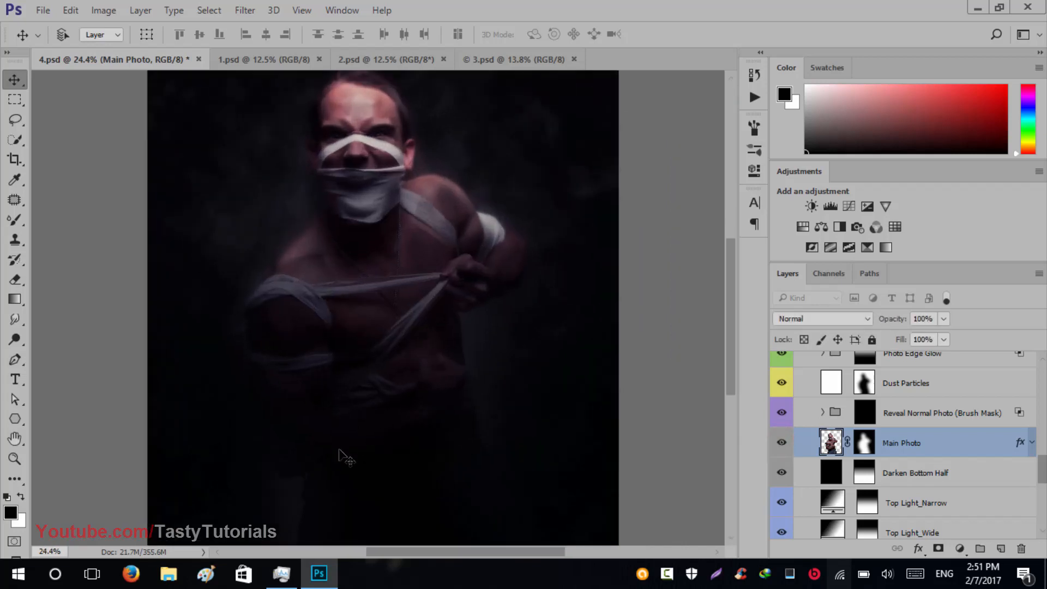
- Compare the lower part of the image with the Darken Bottom Half layer hidden and shown, leaving it visible
scroll(846, 498, down, 1)
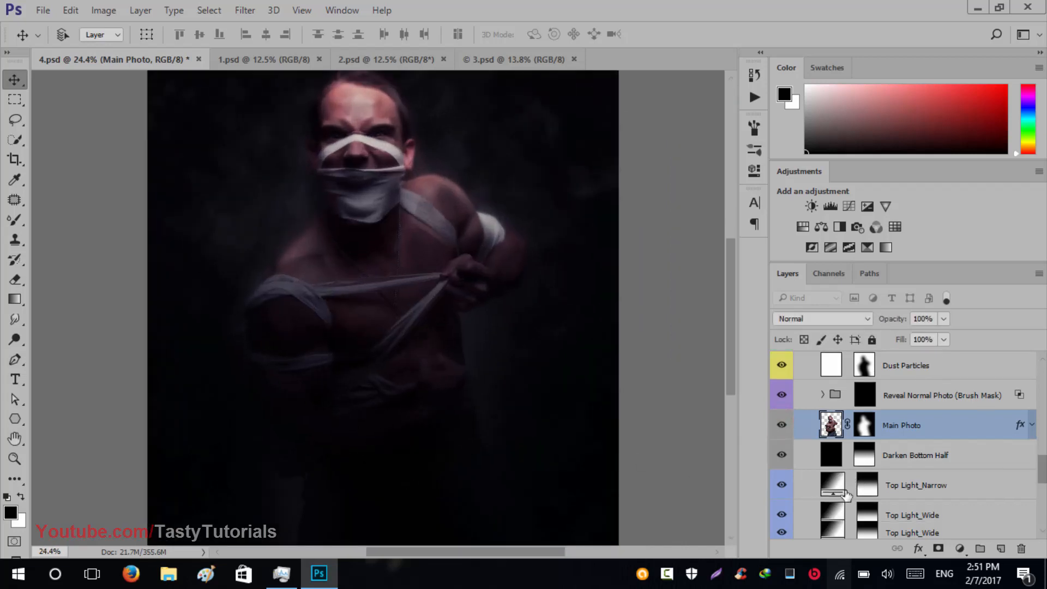
click(781, 458)
click(782, 458)
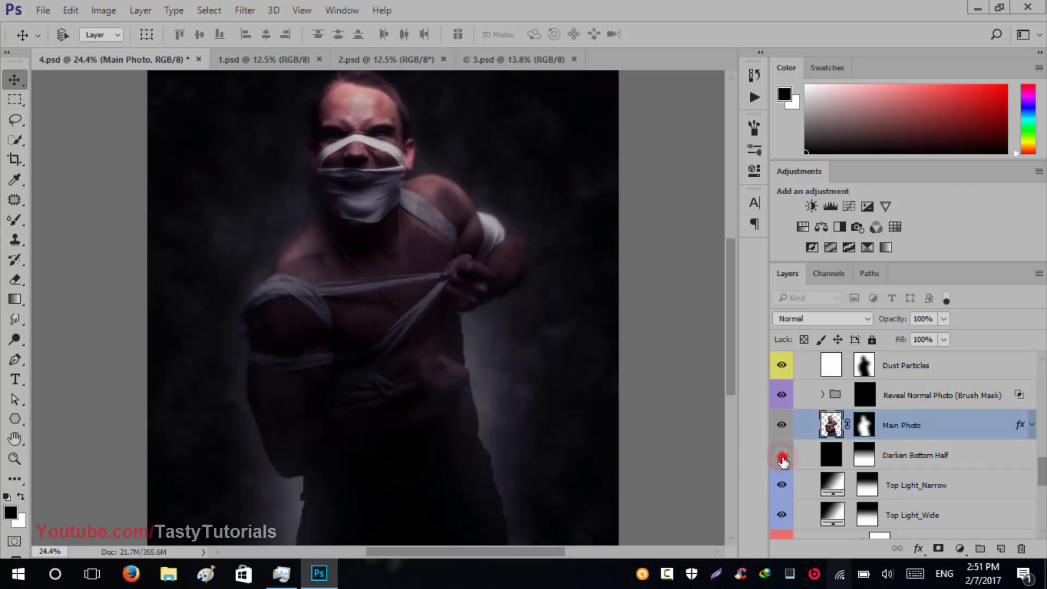
click(782, 458)
click(781, 458)
scroll(532, 461, down, 1)
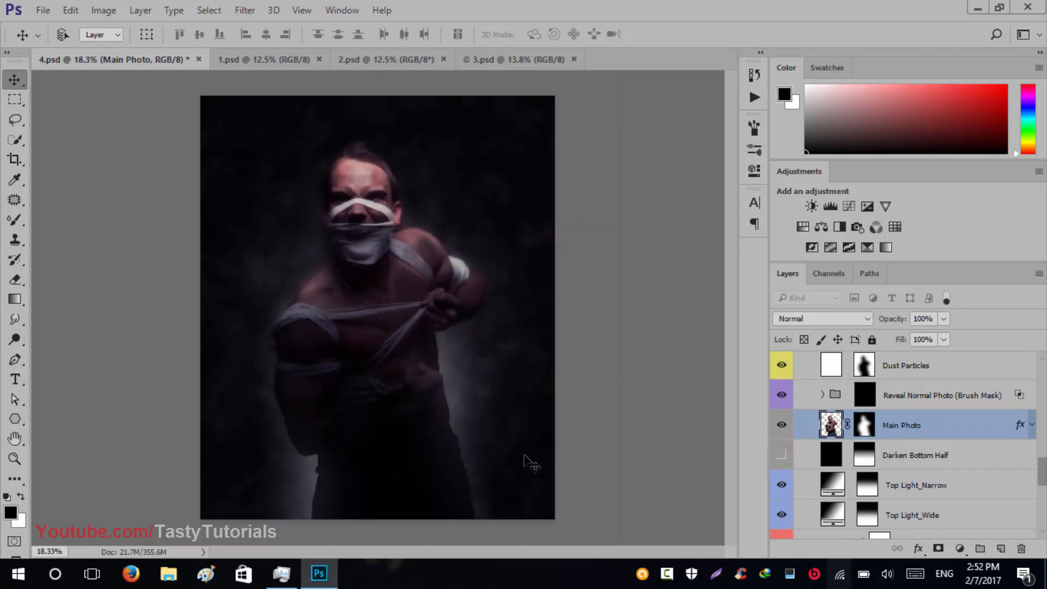
click(781, 458)
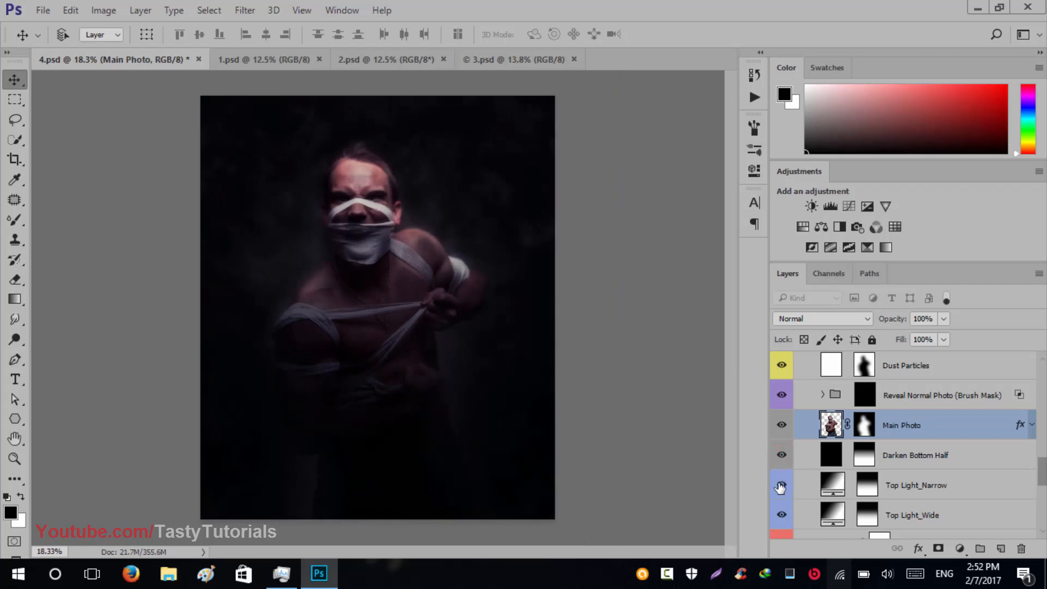
click(782, 460)
click(782, 460)
click(779, 455)
click(782, 458)
- Compare the lighting with the Top Light_Wide layer hidden and shown, leaving the layer visible
scroll(797, 439, down, 1)
click(780, 481)
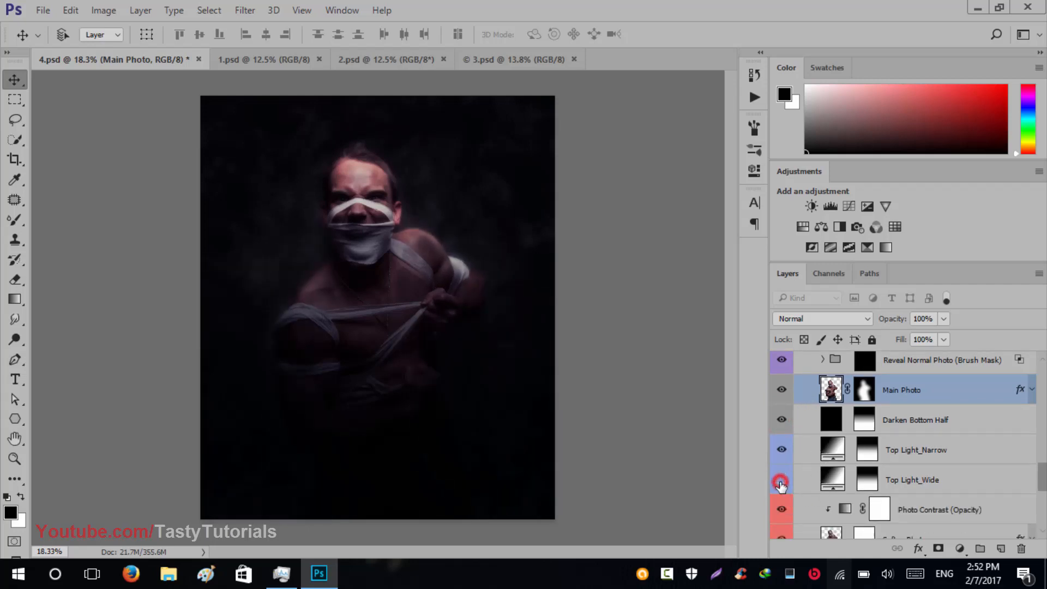
click(781, 481)
click(781, 483)
click(781, 483)
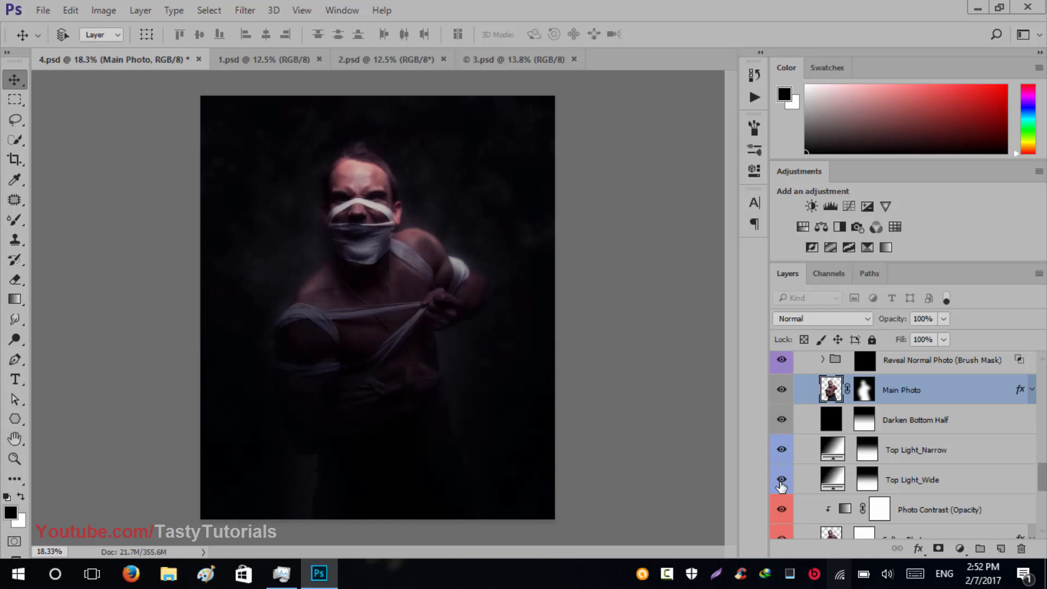
- Preview the effects of the Photo Contrast (Opacity) and Soften Photo layers by toggling their visibility
scroll(874, 518, down, 1)
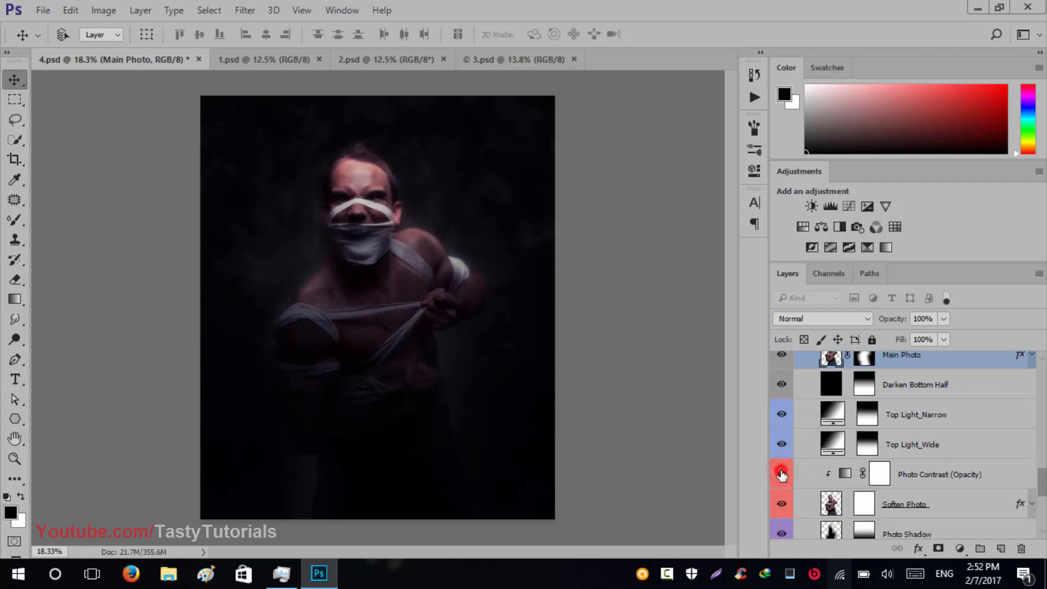
scroll(781, 476, down, 1)
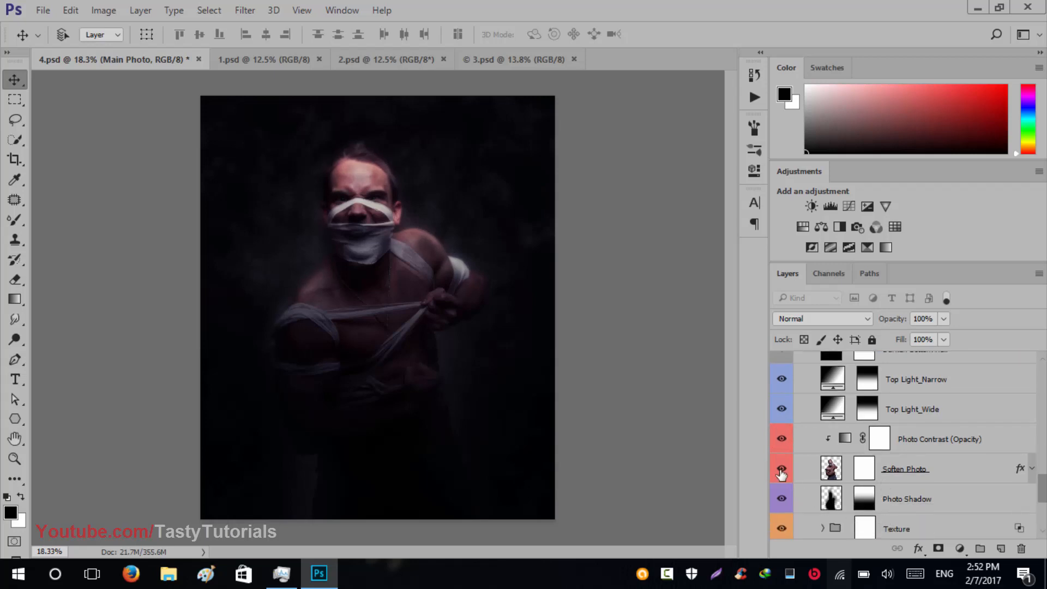
click(780, 473)
click(780, 473)
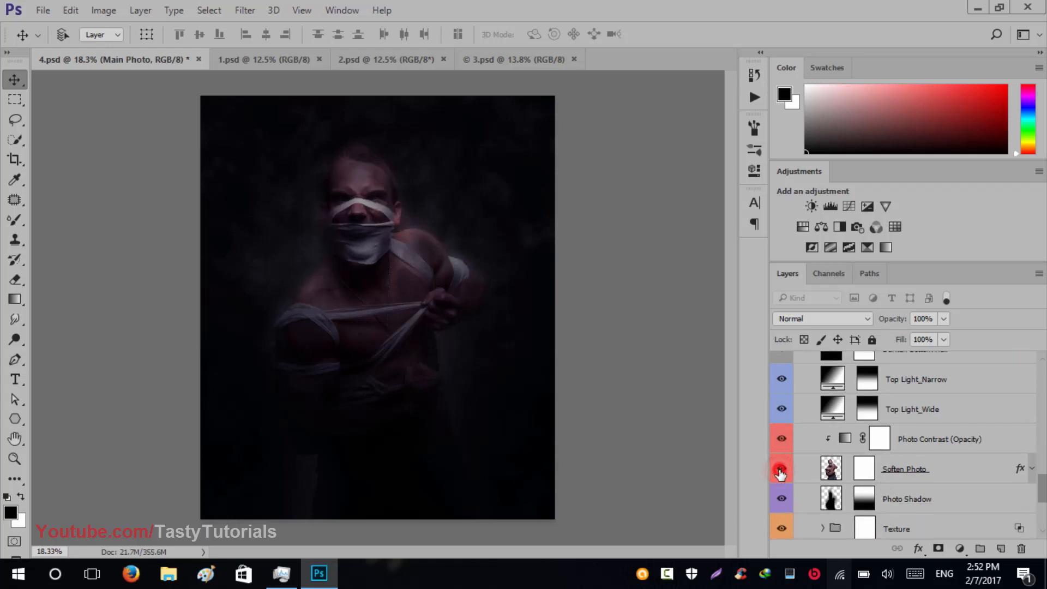
- Compare the image with the Soften Photo and Photo Shadow layers hidden and shown, leaving both visible
click(779, 473)
click(780, 473)
click(780, 473)
click(783, 498)
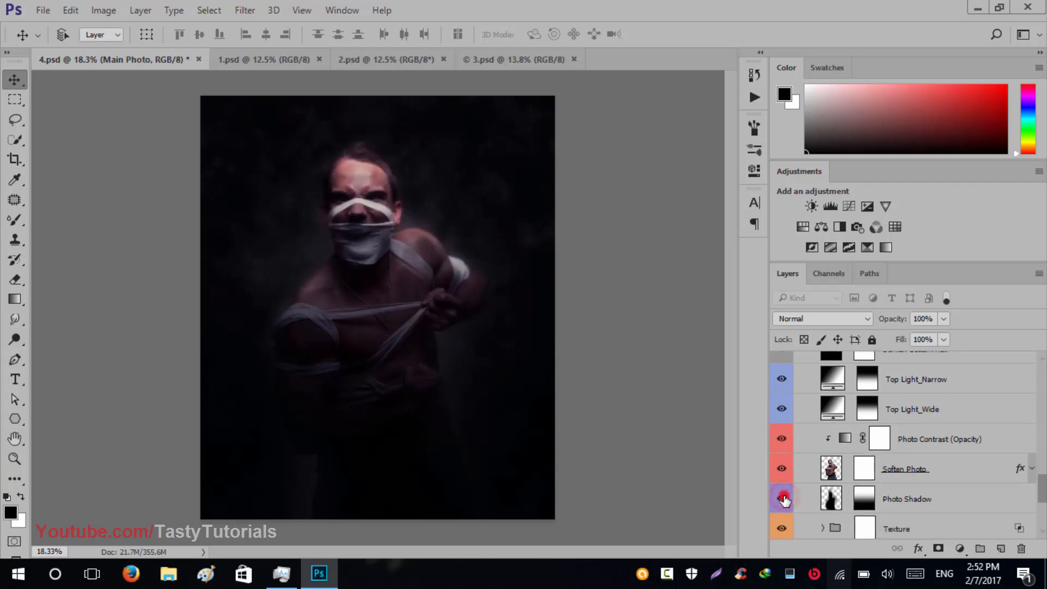
click(782, 498)
scroll(783, 498, down, 1)
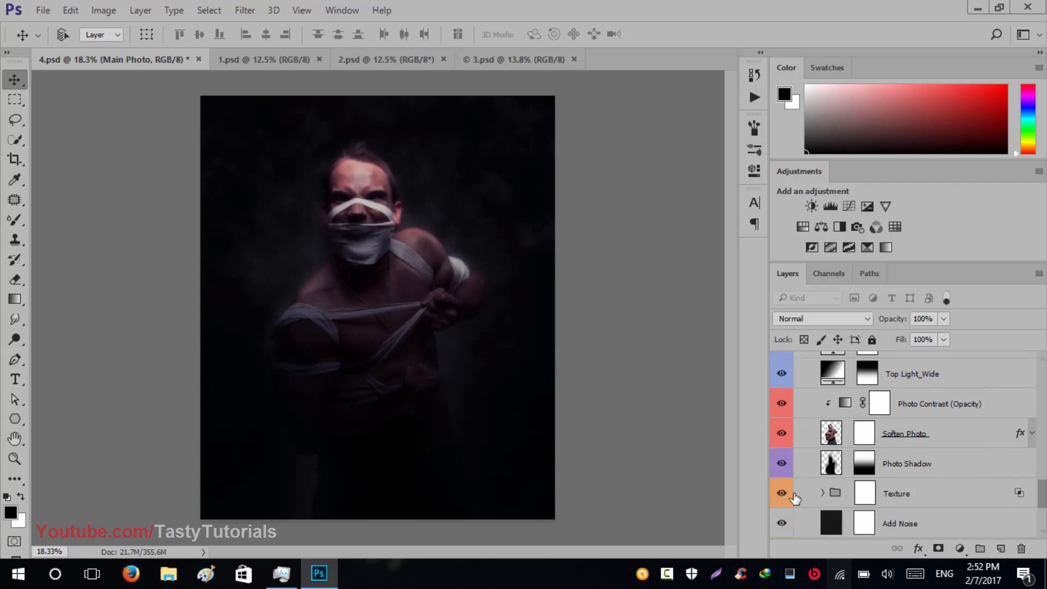
- Compare the background with the Texture group hidden and shown, leaving the group visible
scroll(795, 496, down, 1)
click(781, 458)
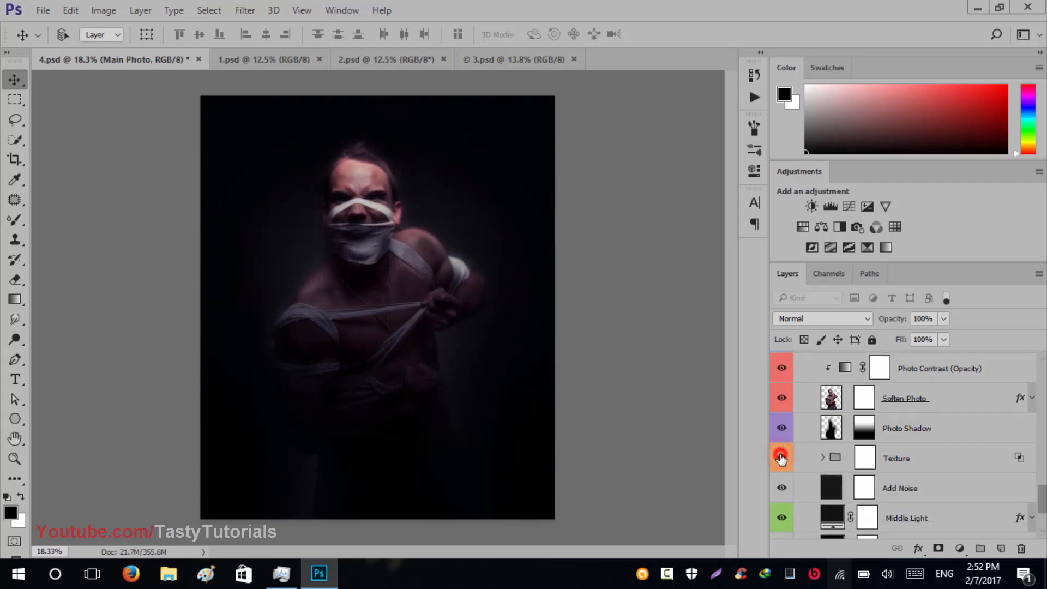
click(781, 458)
click(781, 458)
click(781, 458)
click(781, 458)
click(781, 457)
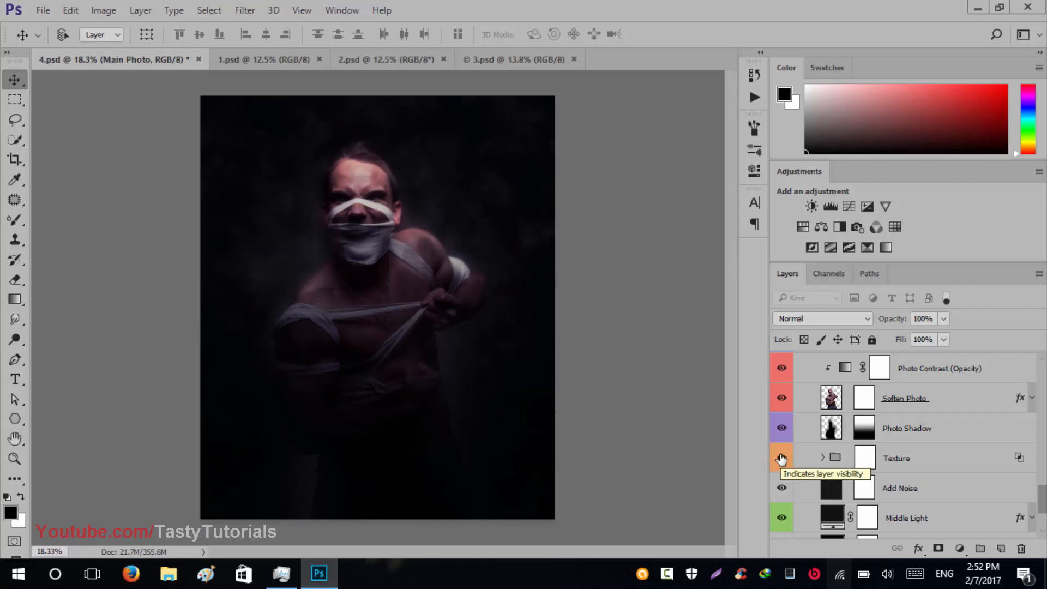
- Expand the Texture group to review its t1 to t4 and Add Stone Texture layers, and collapse it again
click(959, 453)
click(822, 458)
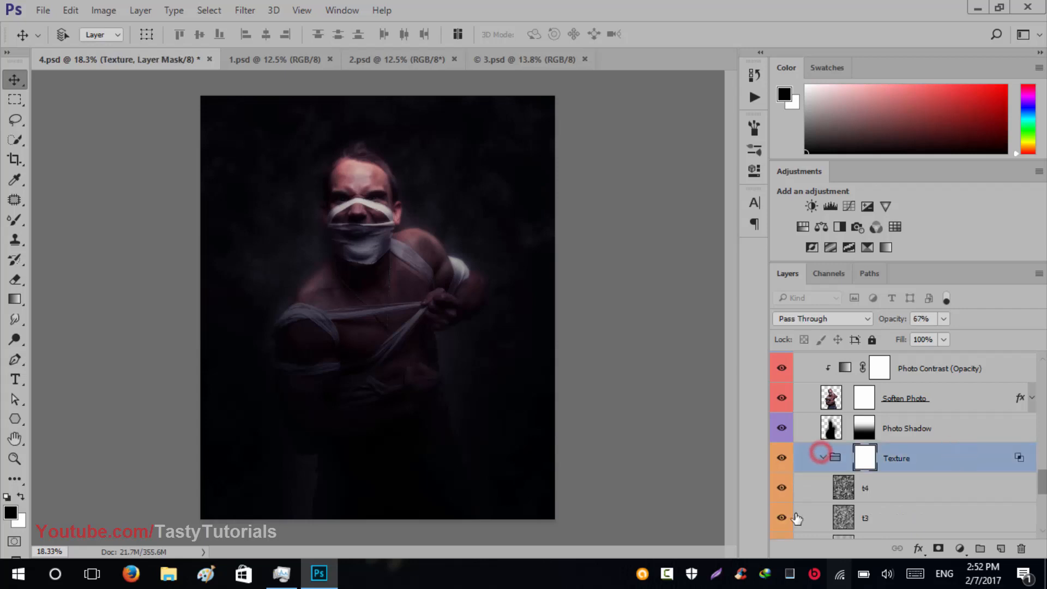
scroll(799, 513, down, 2)
scroll(797, 513, down, 3)
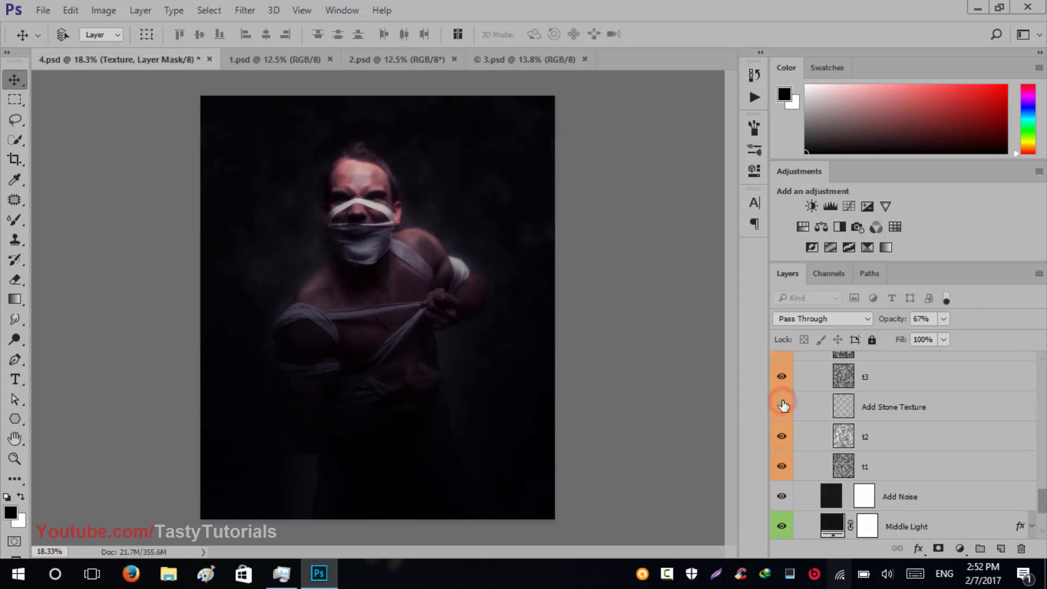
scroll(817, 482, up, 2)
click(826, 372)
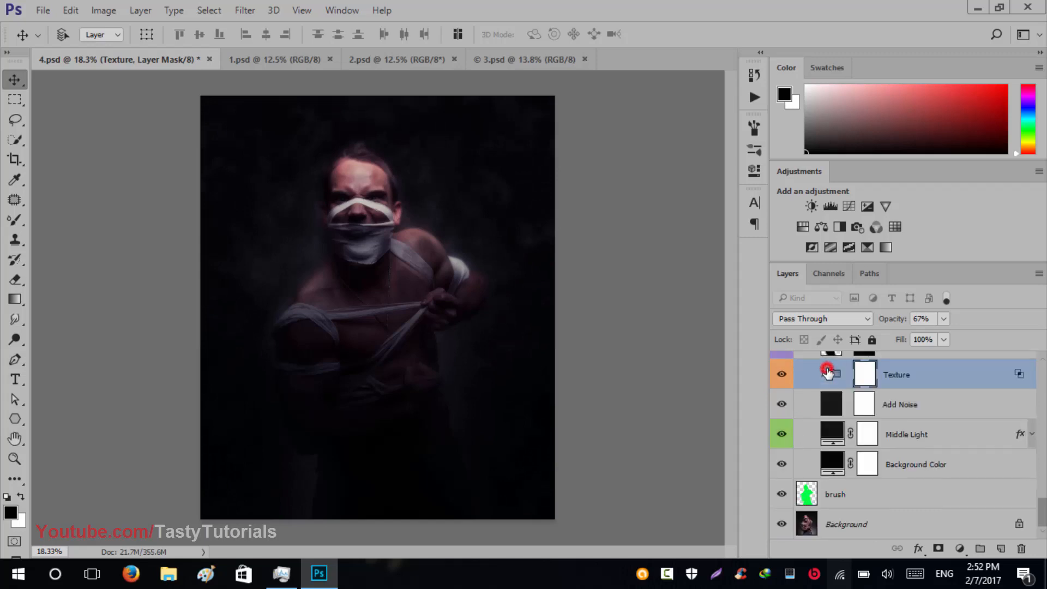
- Preview the effects of the Add Noise and Middle Light layers by toggling their visibility, leaving both visible
click(781, 405)
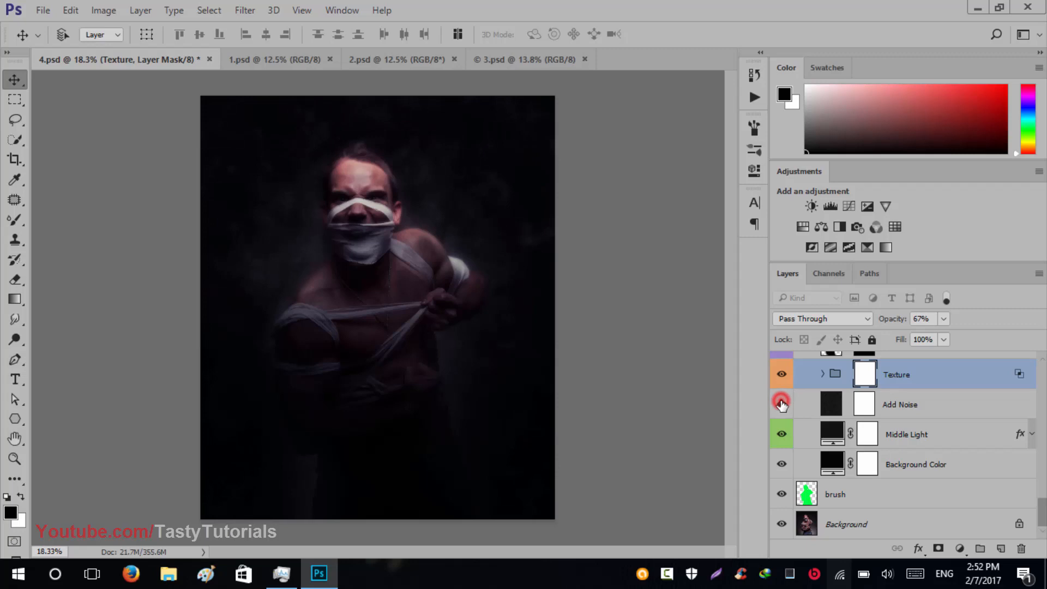
click(783, 434)
click(783, 433)
click(783, 433)
click(783, 432)
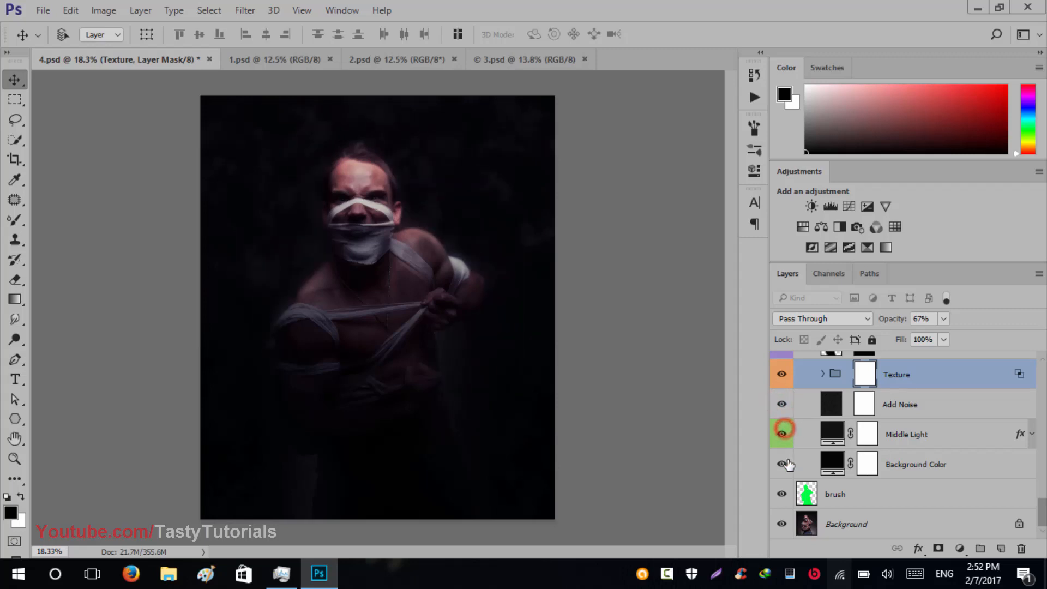
- Compare the image with the Background Color layer hidden and shown, leaving the layer visible
click(783, 464)
click(782, 466)
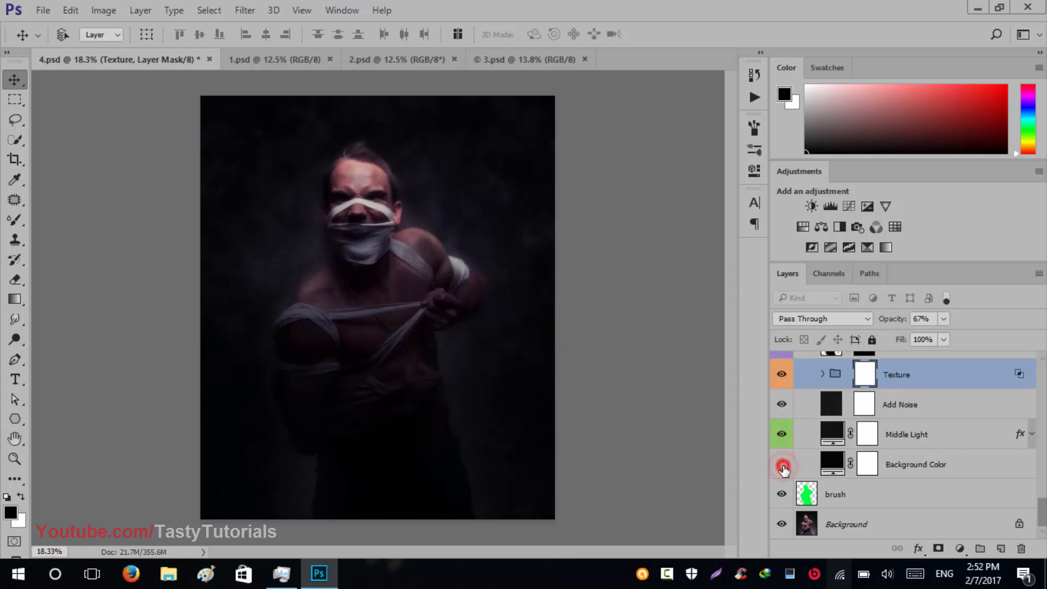
click(782, 465)
click(782, 465)
click(783, 466)
click(783, 466)
- Close 4.psd without saving its changes and bring up the 1.psd document
scroll(163, 213, up, 1)
click(209, 59)
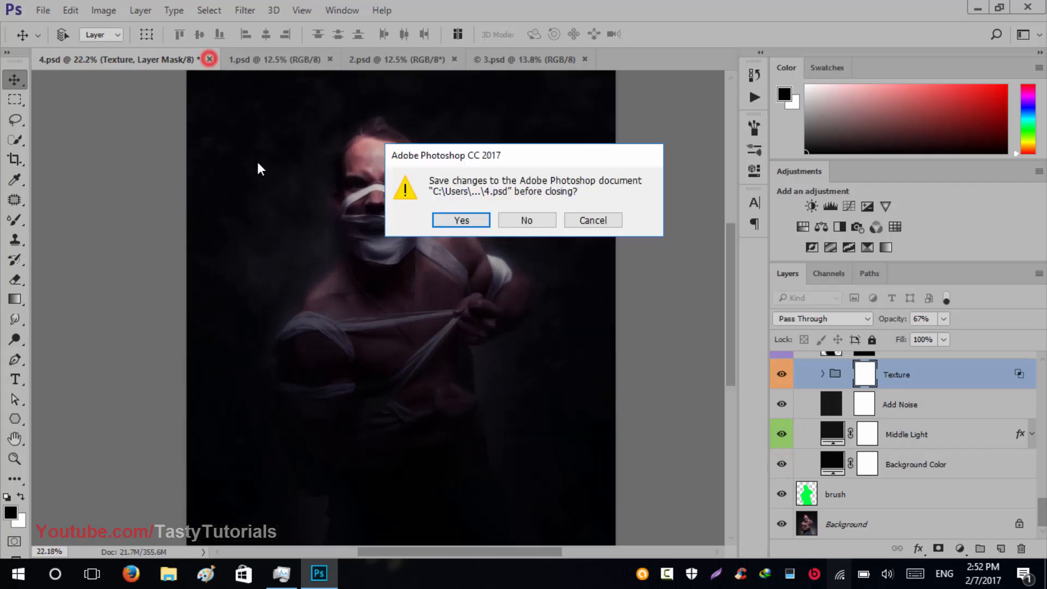
click(516, 220)
click(95, 60)
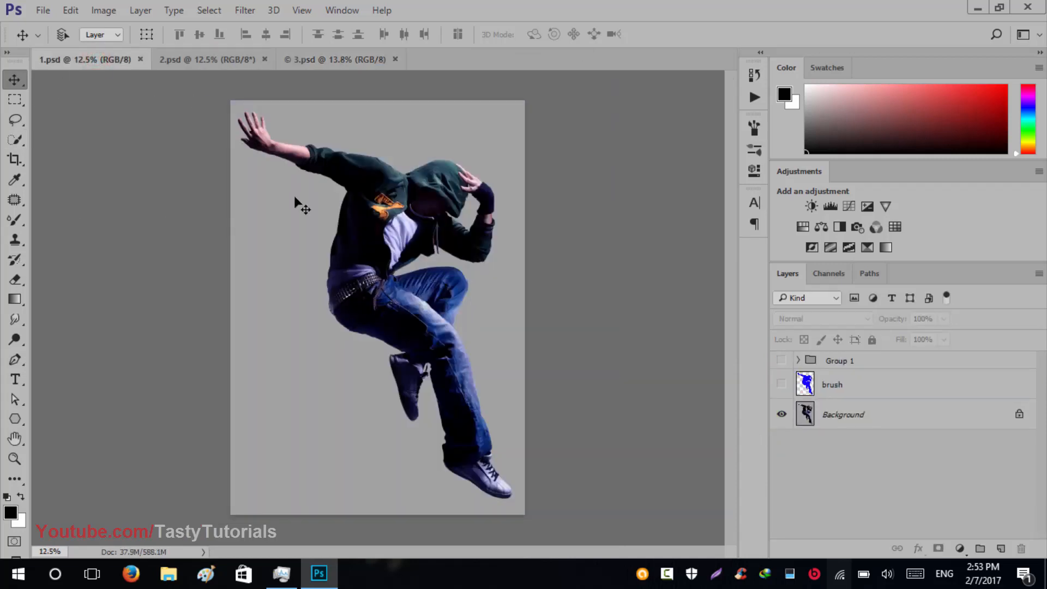
- Show the brush layer and Group 1 in 1.psd, and expand Group 1
click(779, 386)
click(783, 361)
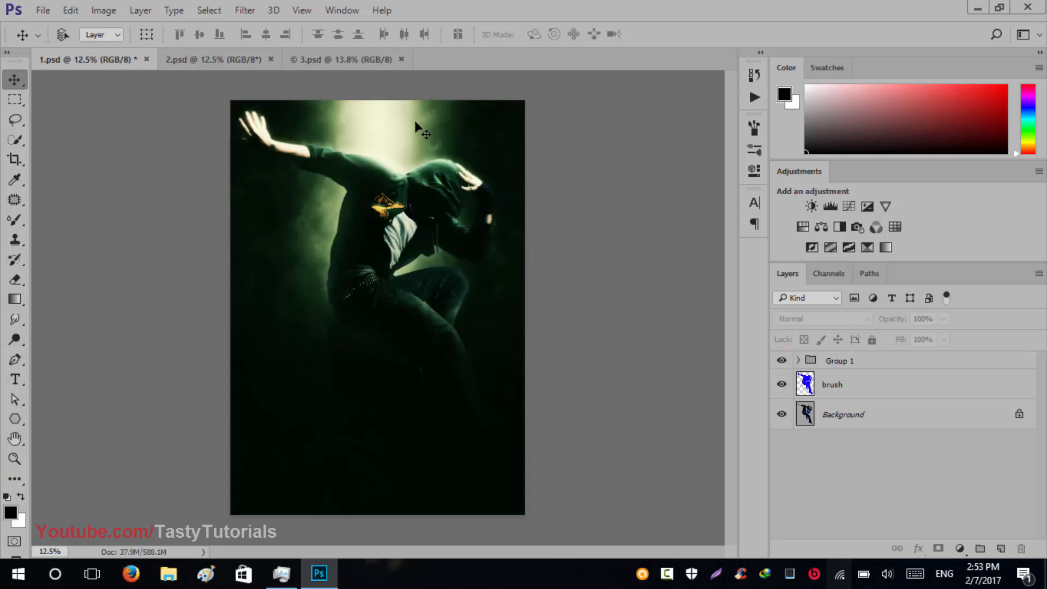
click(798, 359)
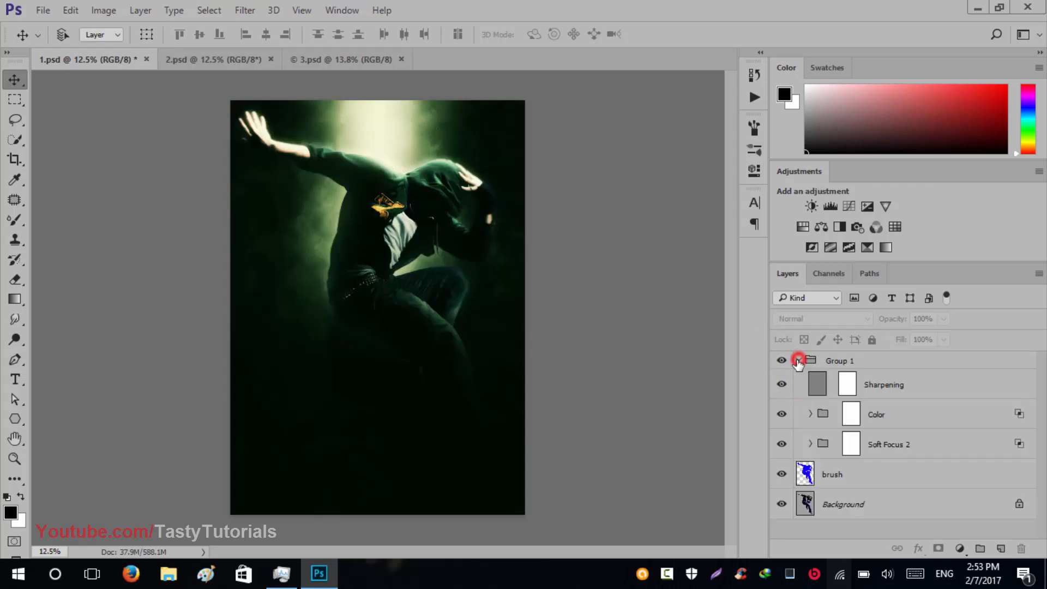
key(ctrl+minus)
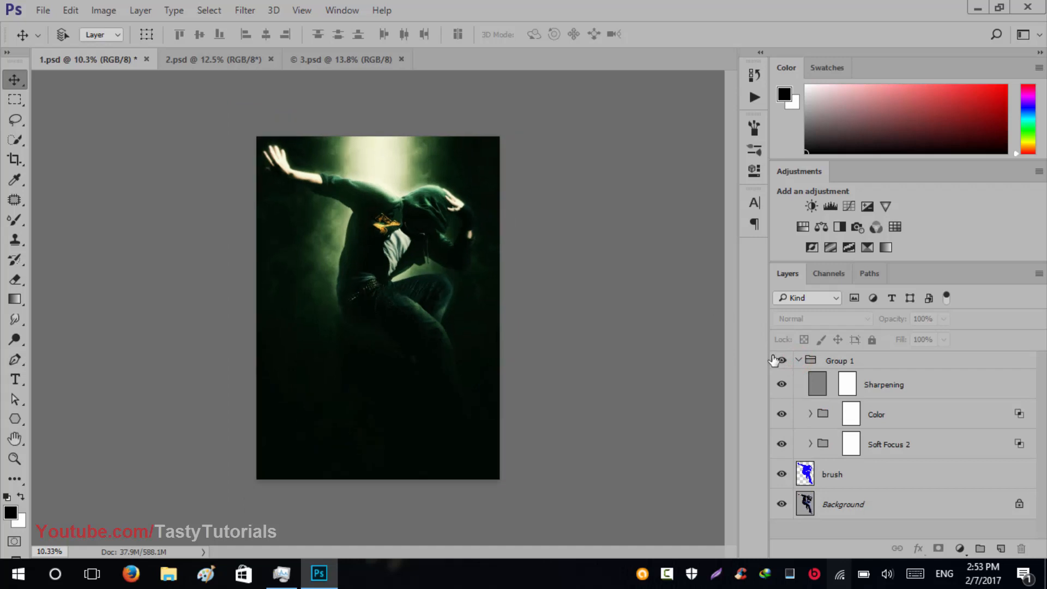
- Inside the Color group, hide Color Option 7 and Color Option 1 and show Color Option 2
click(810, 415)
scroll(817, 464, down, 10)
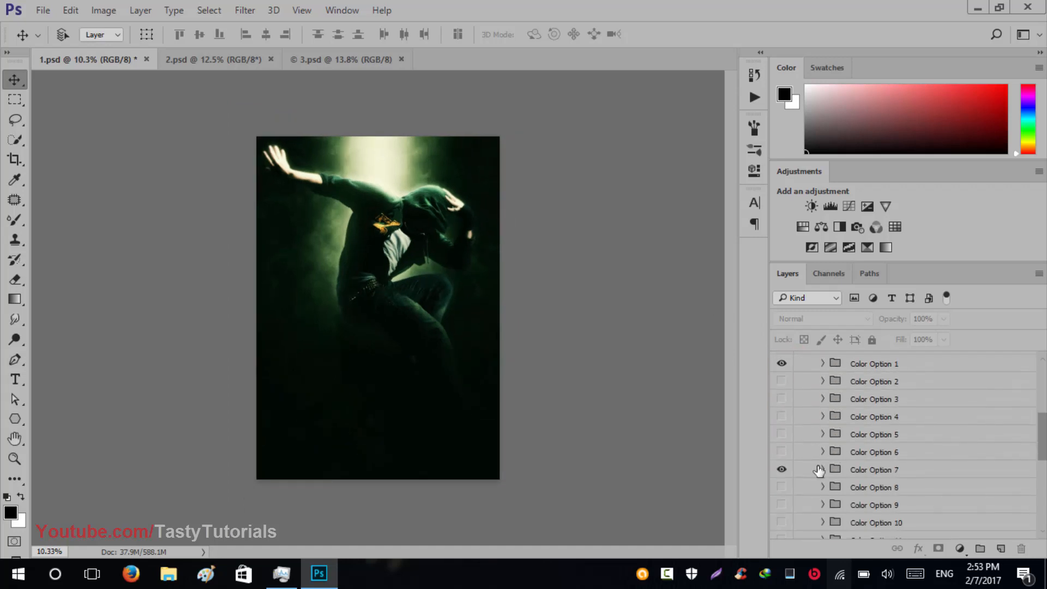
click(781, 470)
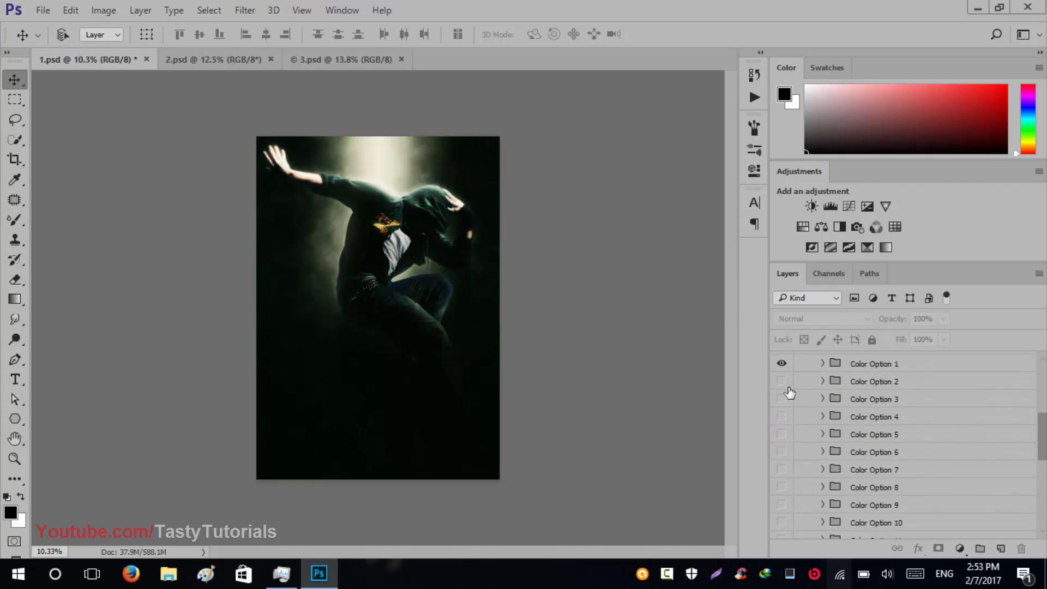
click(785, 364)
click(783, 381)
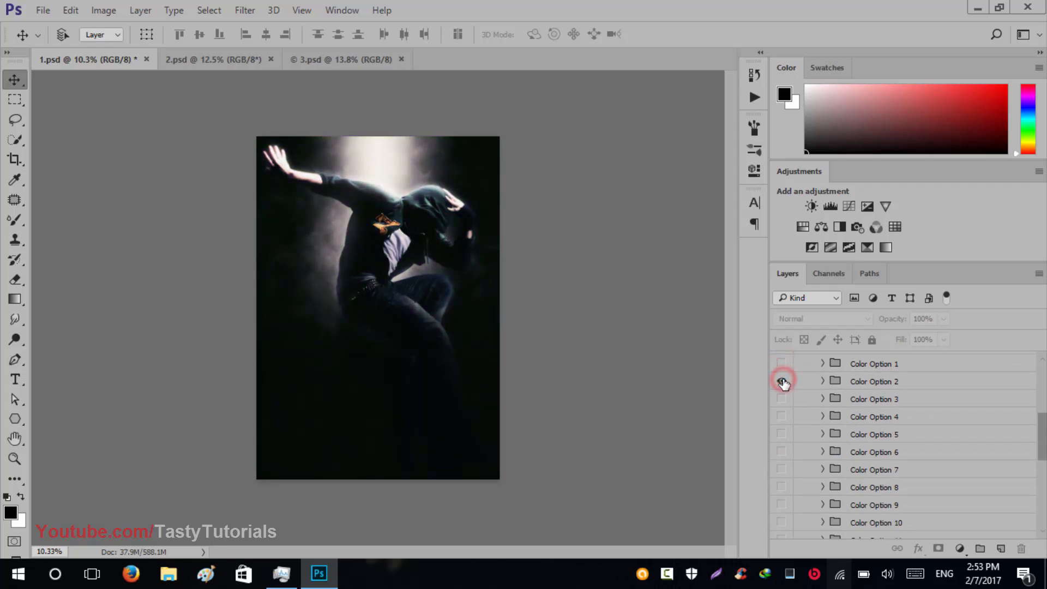
- Preview Color Option 3 and Color Option 4 one at a time, leaving both hidden
click(781, 400)
click(781, 399)
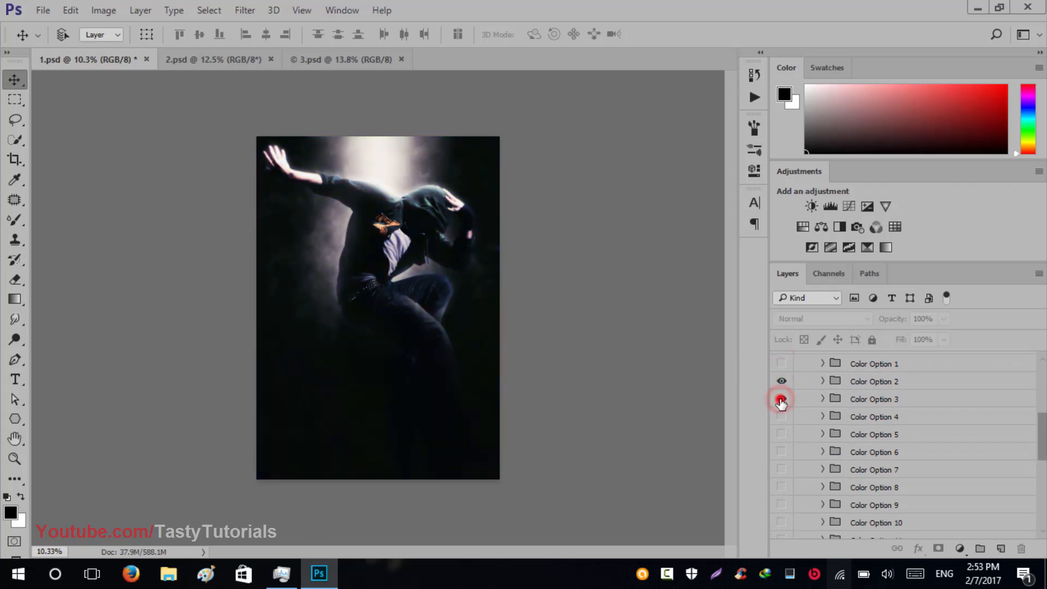
click(779, 399)
click(780, 399)
click(775, 417)
click(774, 417)
click(774, 417)
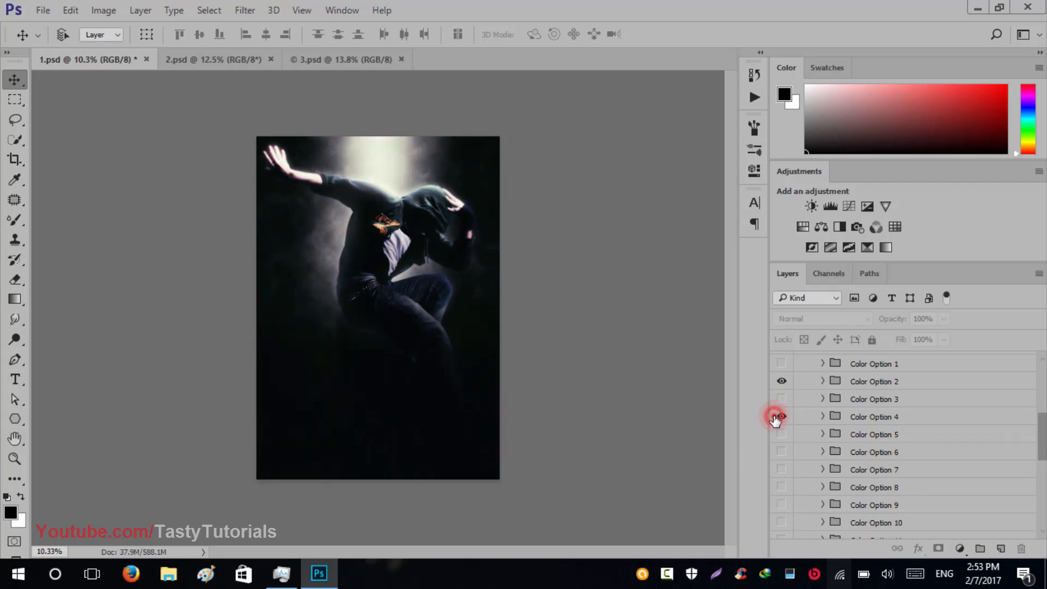
click(774, 416)
- Toggle Color Option 5 and Color Option 19 to preview them, leaving both visible
click(779, 435)
click(779, 435)
click(779, 435)
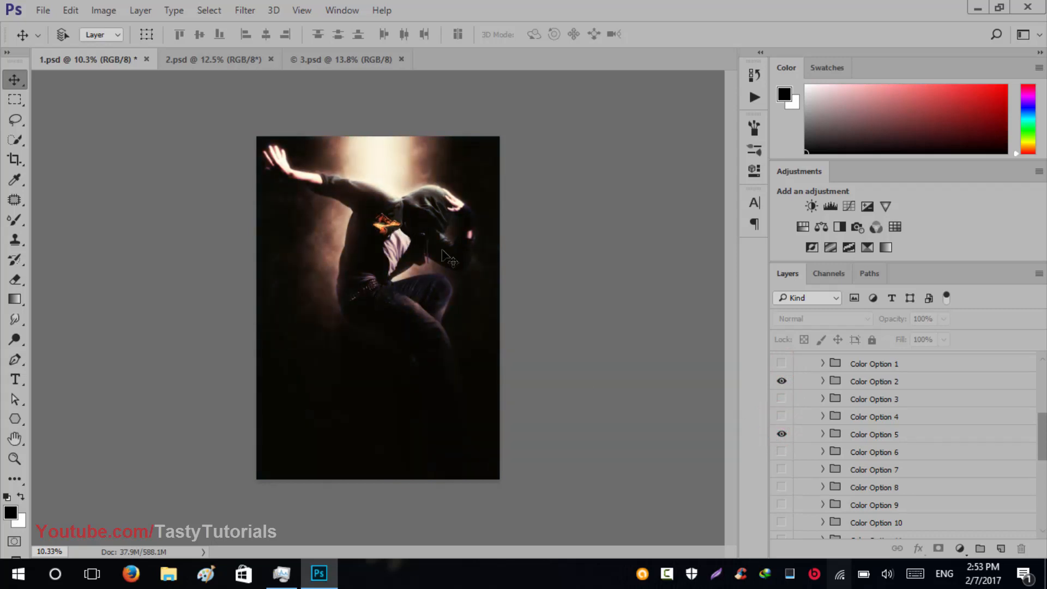
scroll(817, 486, down, 5)
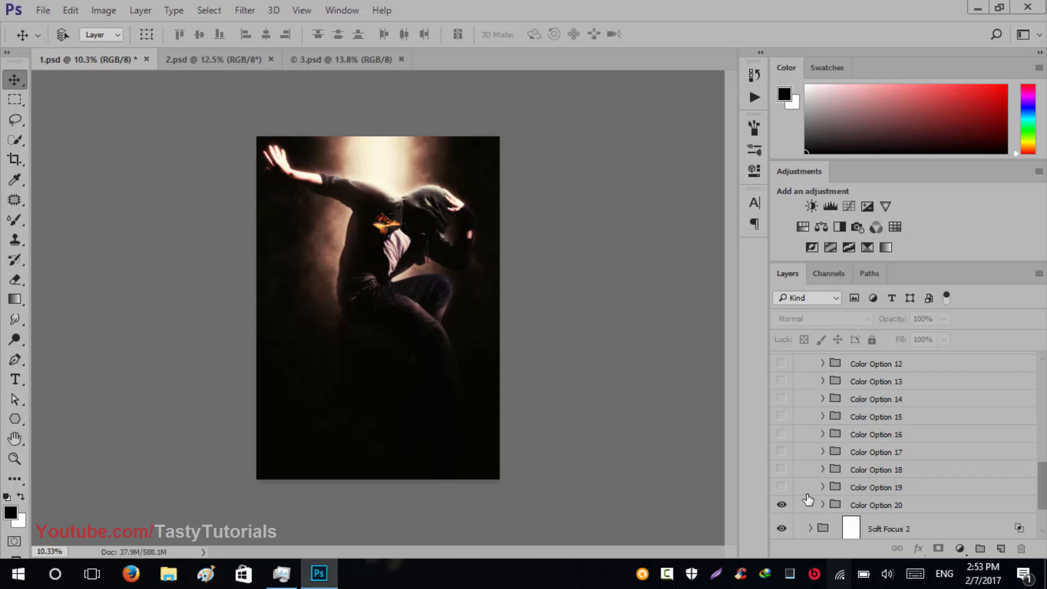
click(781, 488)
click(781, 488)
click(781, 488)
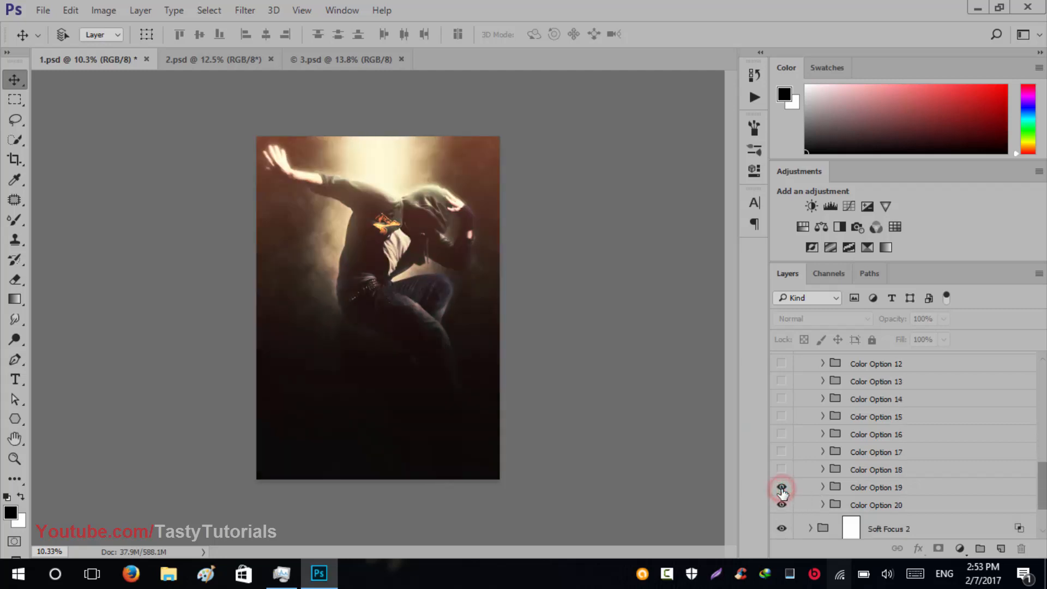
- Preview Color Option 6 on a closer view of the figure, and leave Color Options 5 and 6 hidden
scroll(366, 158, up, 2)
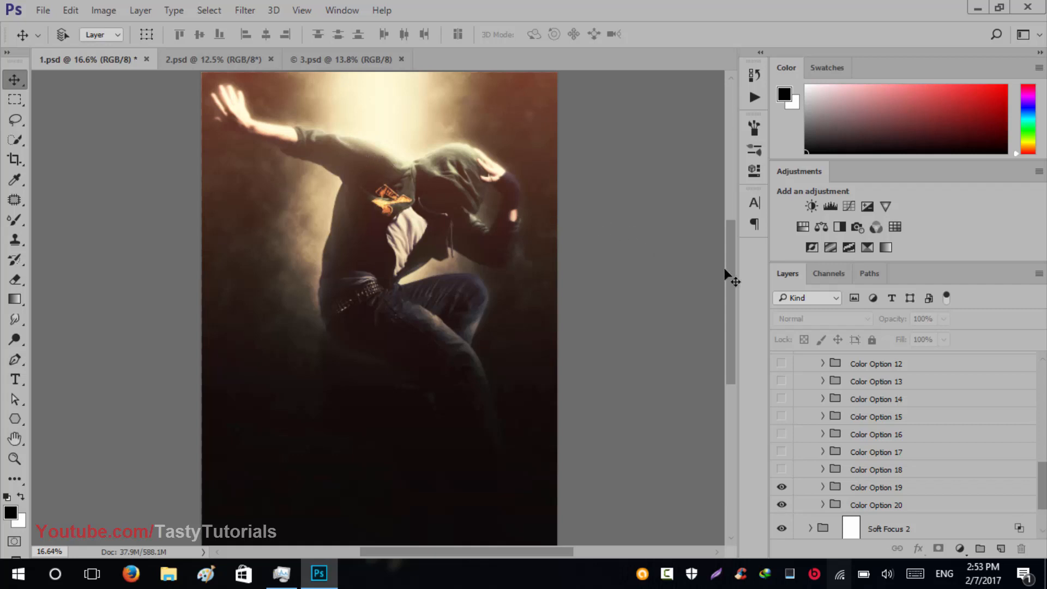
mouse_move(727, 271)
mouse_down()
mouse_move(730, 218)
mouse_move(730, 281)
mouse_up()
scroll(785, 437, up, 4)
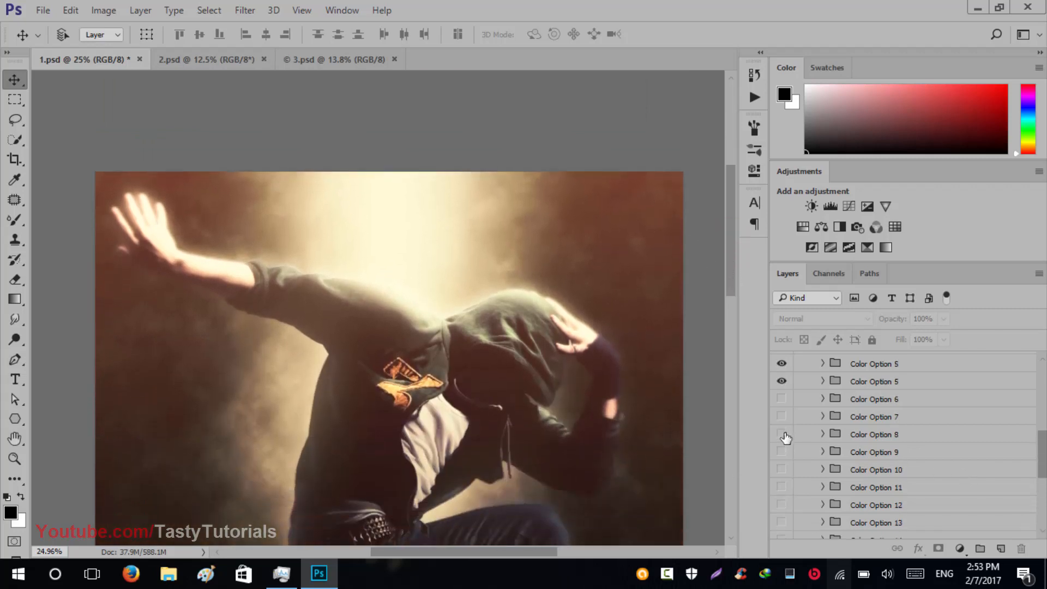
click(783, 400)
click(783, 418)
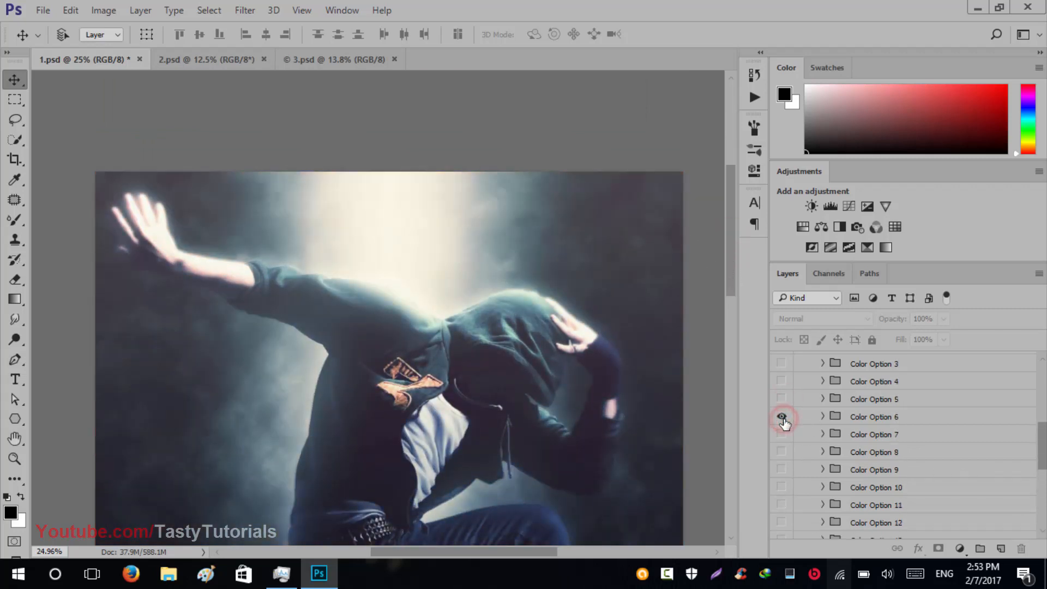
click(782, 416)
click(780, 398)
click(781, 398)
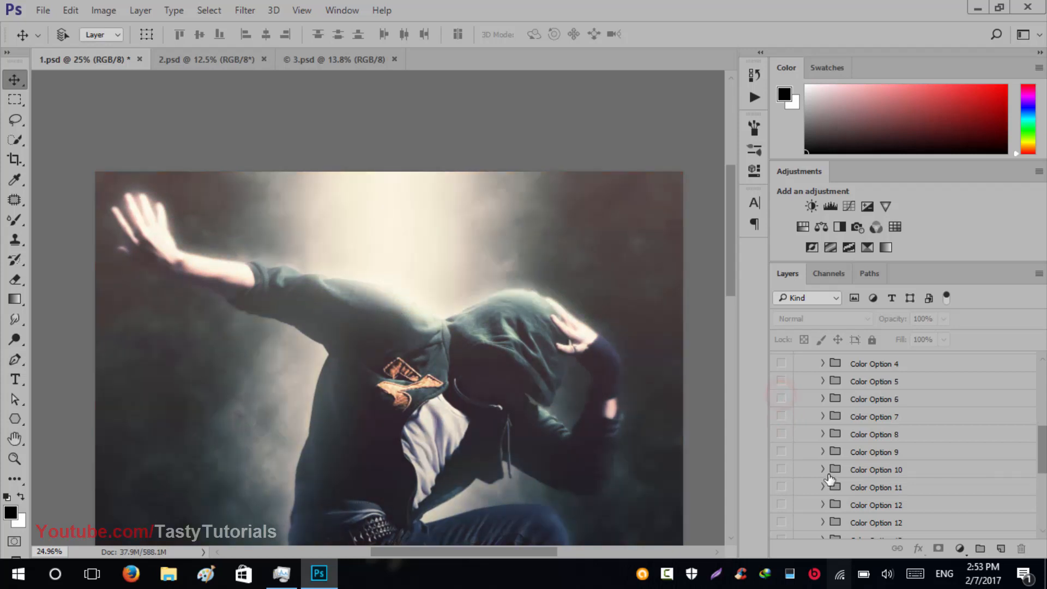
- Compare the image with Color Option 19 and Color Option 20 hidden and shown, leaving both visible
scroll(850, 466, down, 5)
click(864, 452)
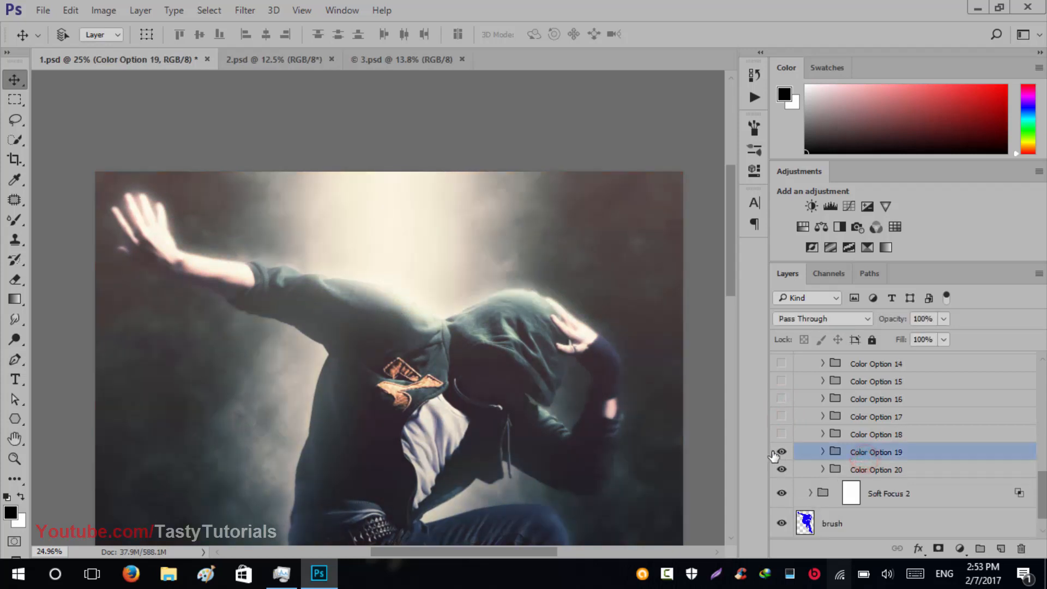
click(782, 452)
click(780, 452)
click(781, 469)
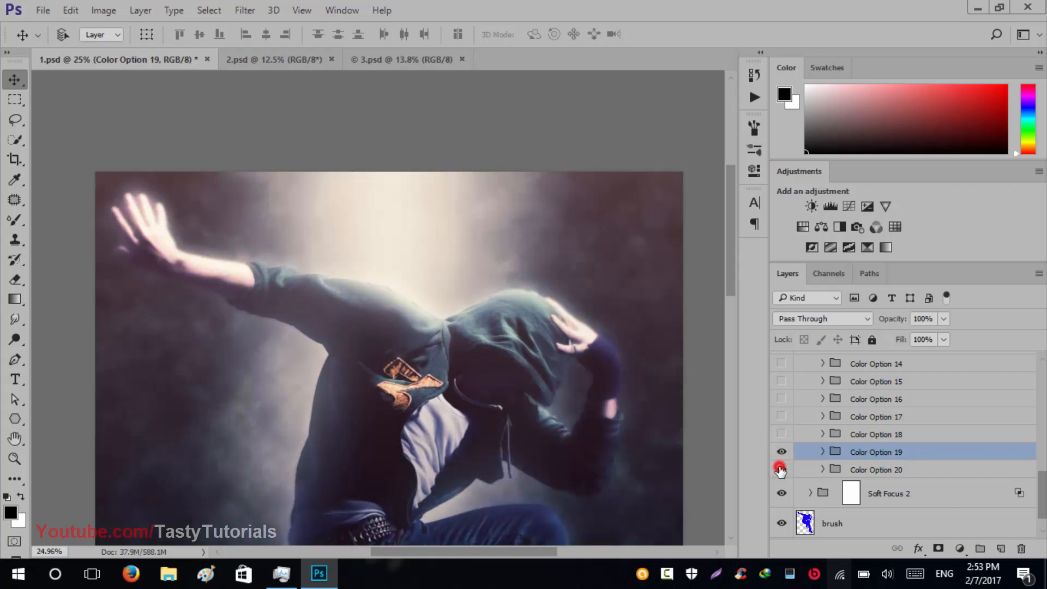
click(780, 470)
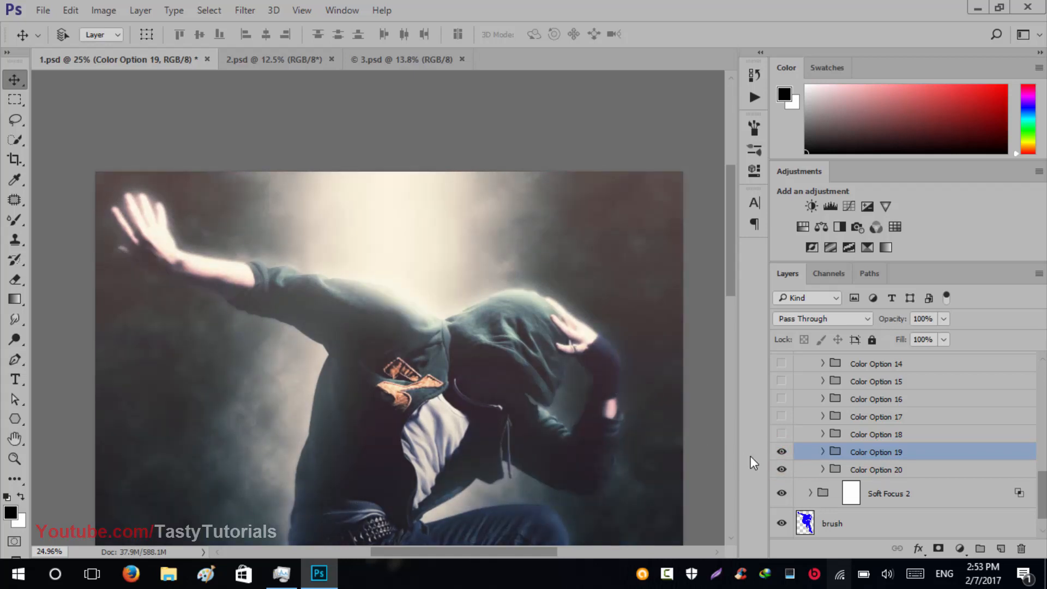
click(777, 468)
click(777, 469)
- Check the effect of Color Option 20 on a wider view of the figure, leaving it visible
scroll(479, 389, down, 7)
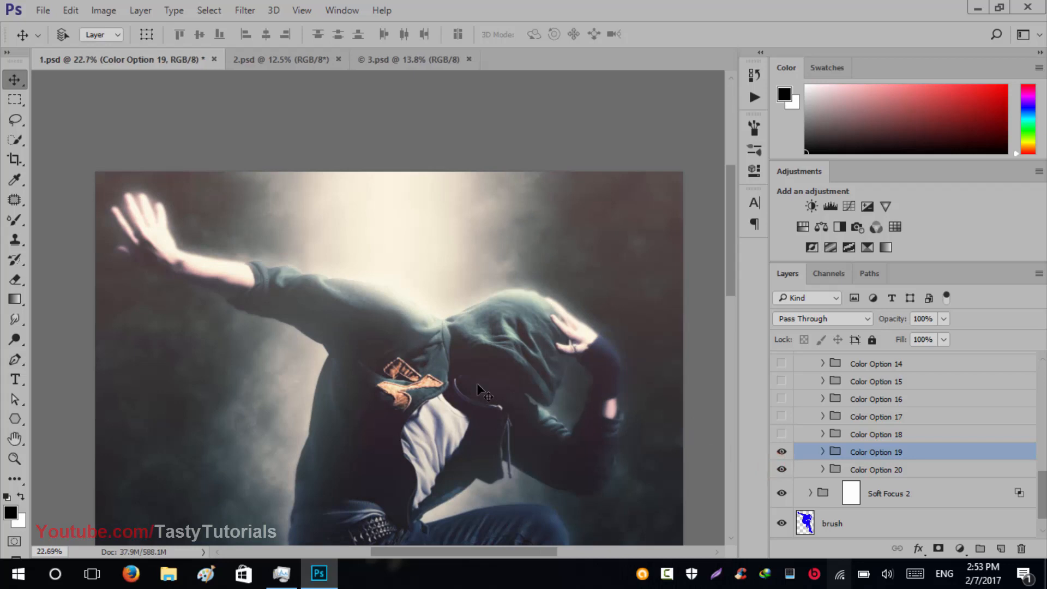
scroll(355, 346, up, 2)
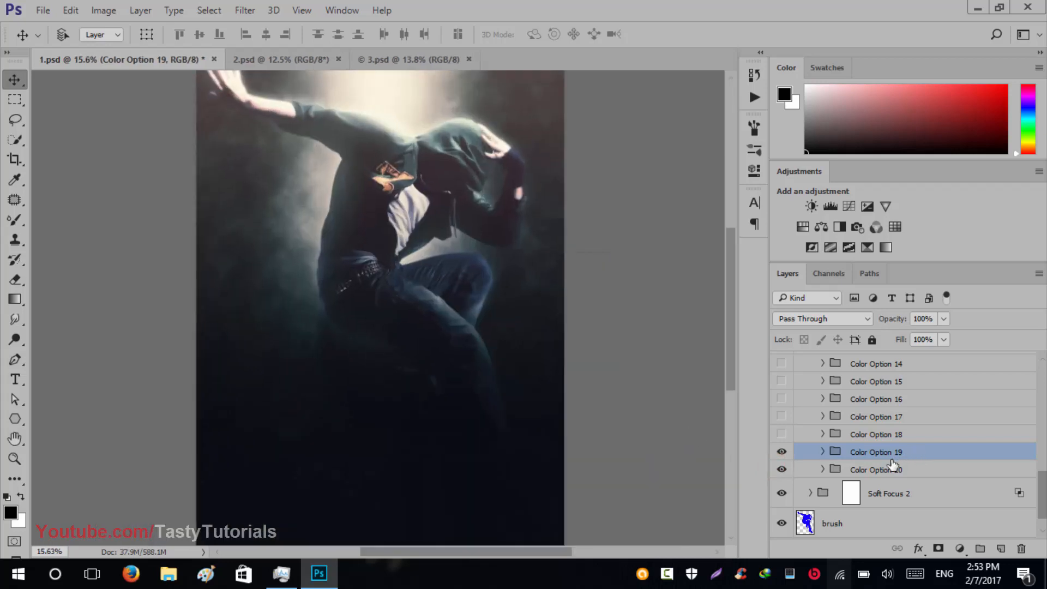
click(780, 469)
click(780, 468)
- Return to the start of the layer stack and collapse Group 1
scroll(818, 485, down, 2)
scroll(830, 498, up, 5)
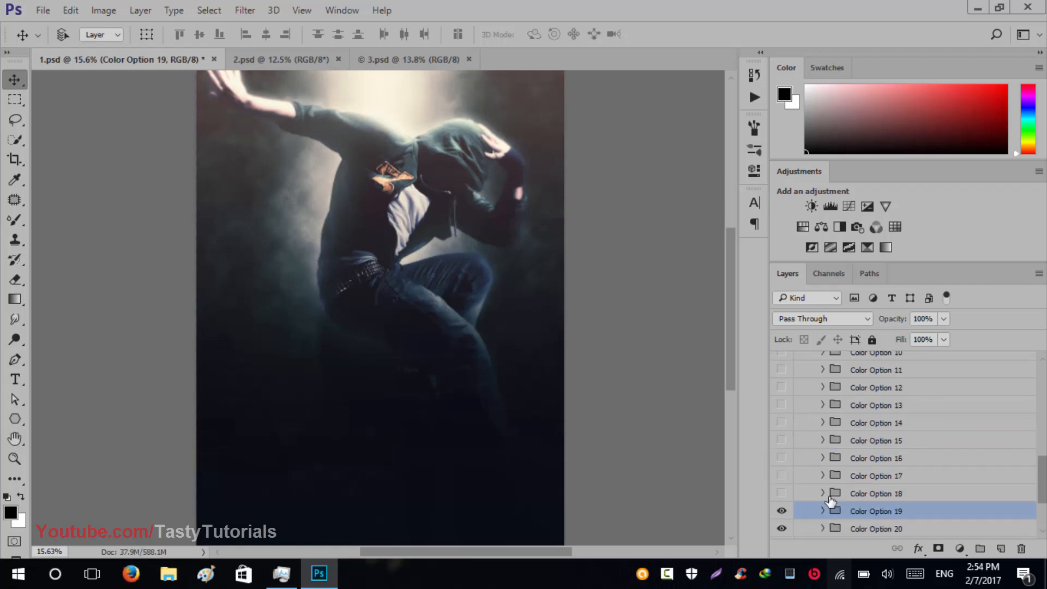
scroll(823, 468, up, 6)
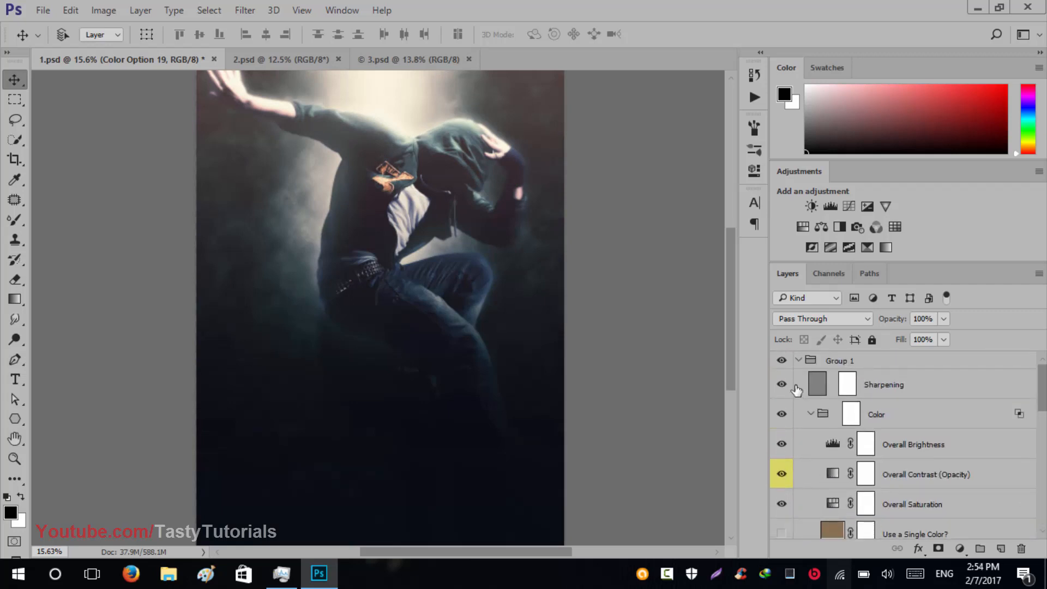
click(799, 362)
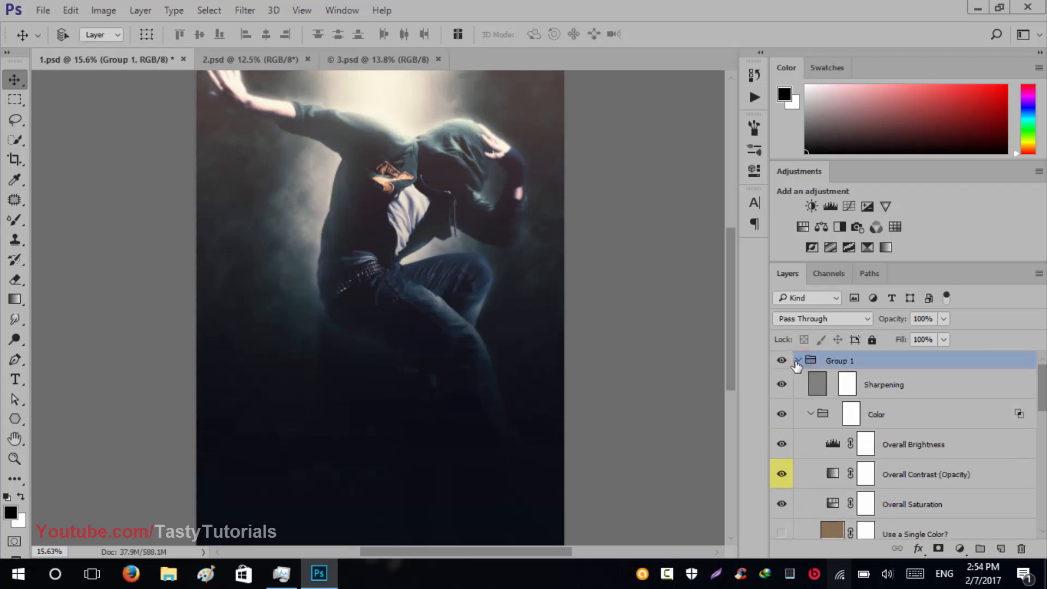
- Collapse Group 1 and close 1.psd without saving its changes, bringing up 2.psd
click(797, 360)
click(822, 439)
click(144, 60)
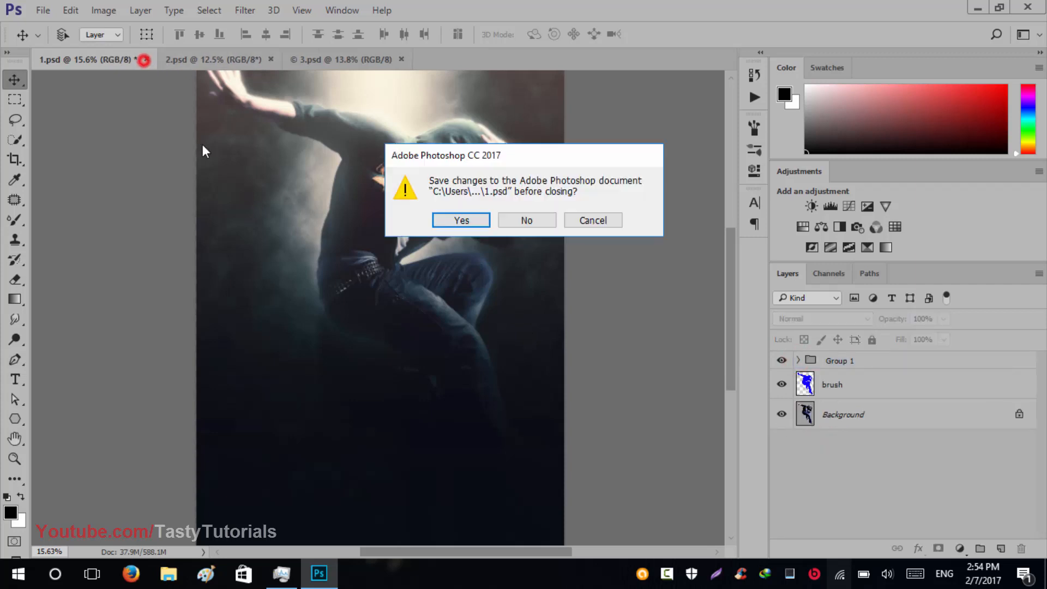
click(529, 223)
click(108, 58)
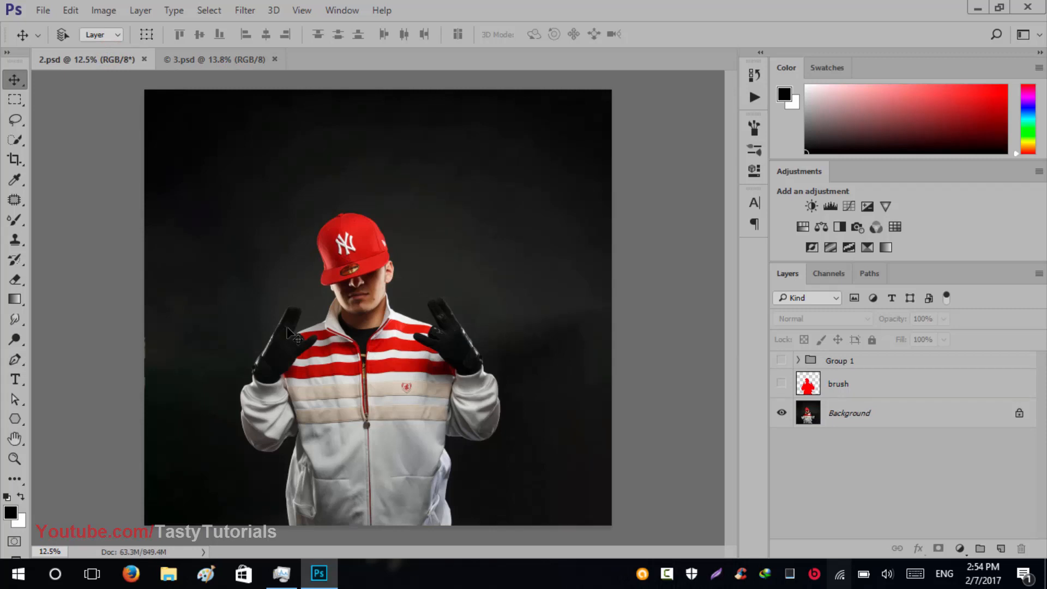
- Show the brush layer and Group 1 in 2.psd and examine the effect around the cap and light beam
scroll(291, 333, up, 2)
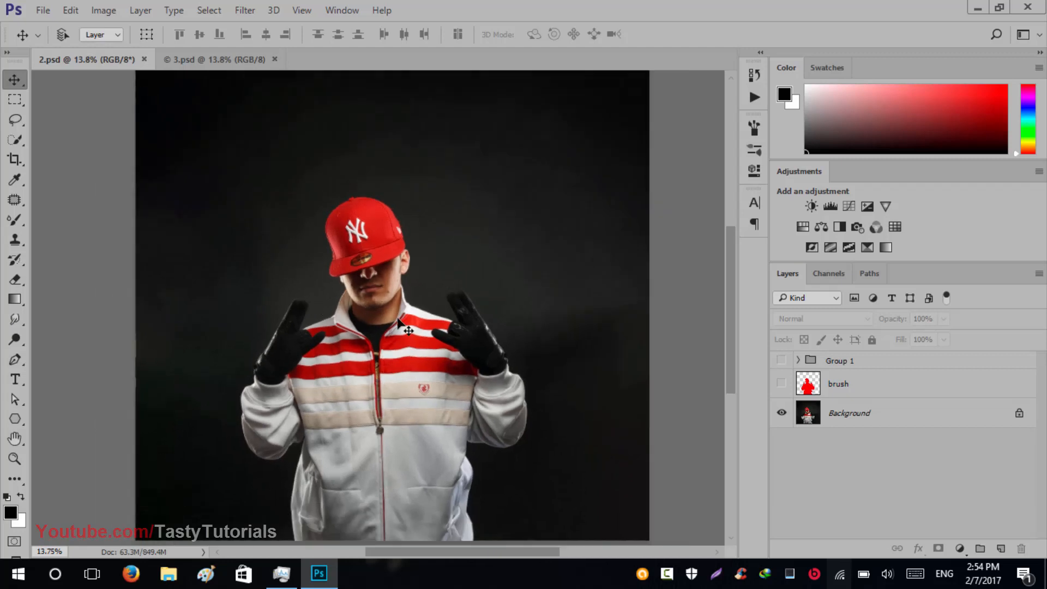
click(787, 384)
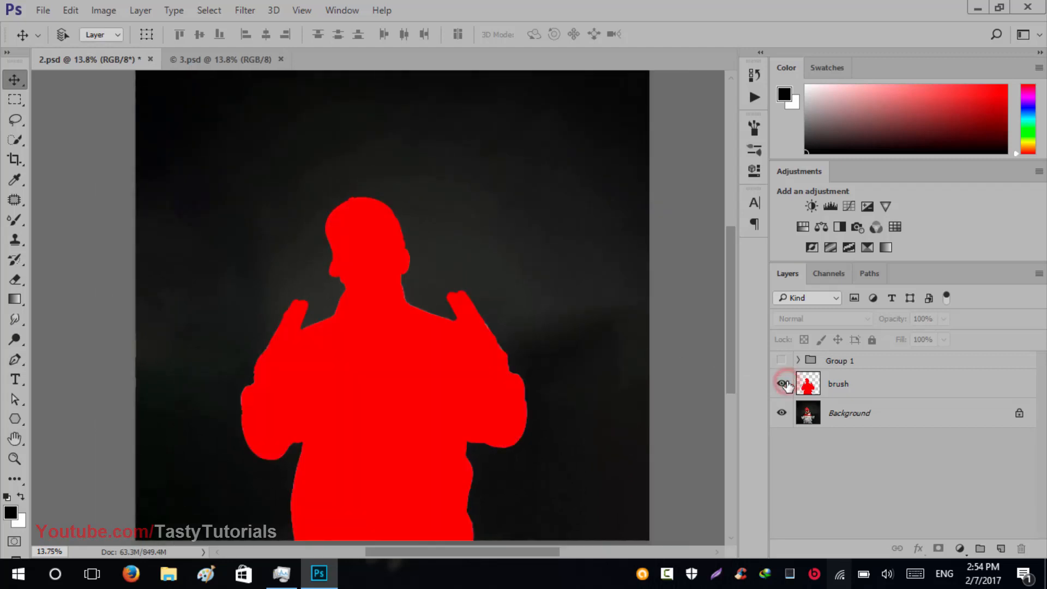
click(780, 360)
scroll(401, 289, down, 1)
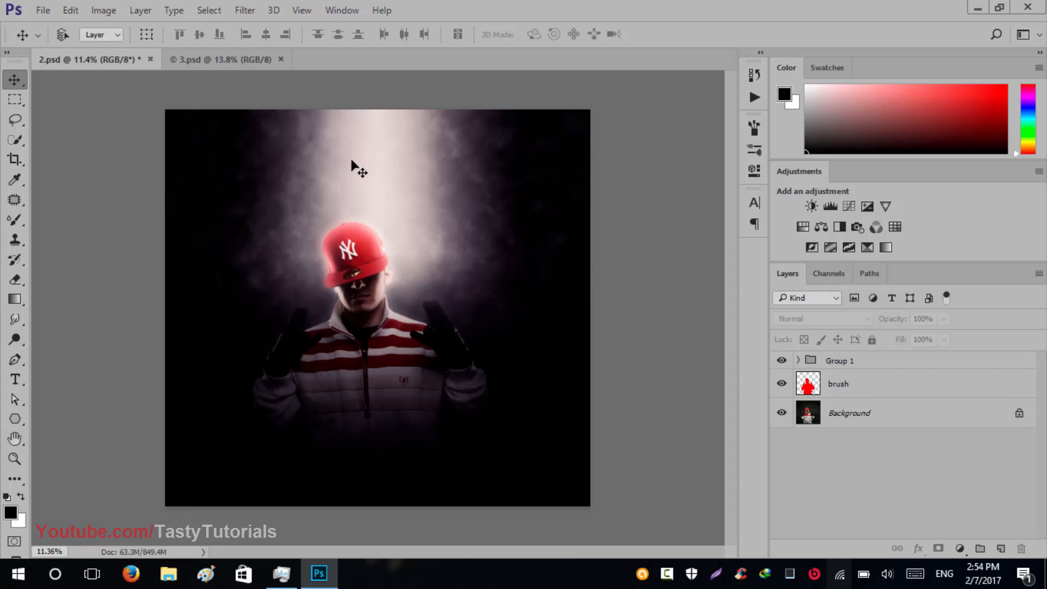
scroll(326, 267, up, 3)
scroll(326, 267, down, 2)
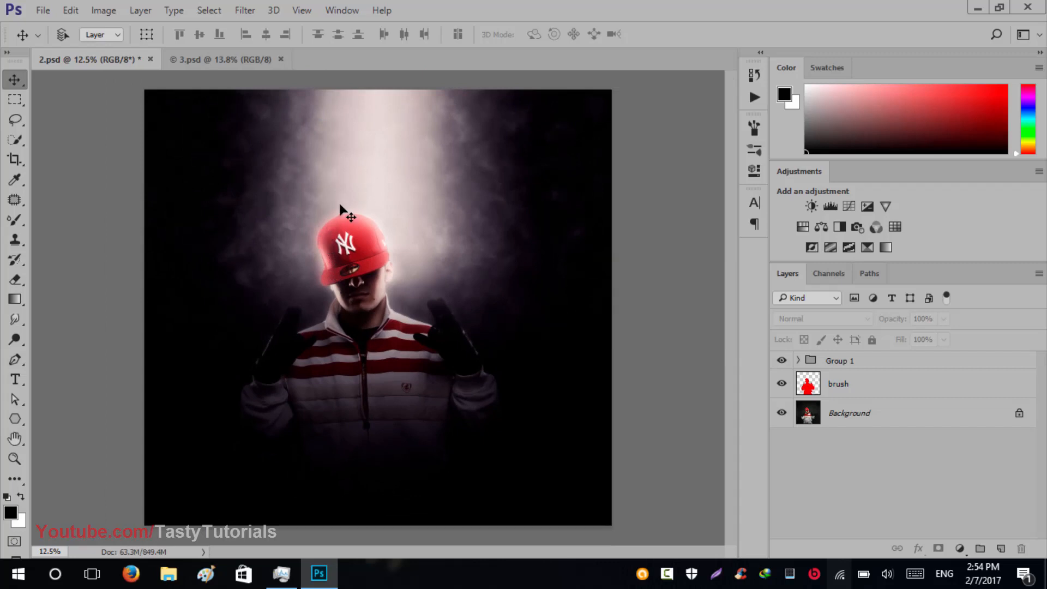
- Examine the contents of Group 1 in 2.psd, including the Sharpening layer and its mask, and leave the group selected and collapsed
click(798, 361)
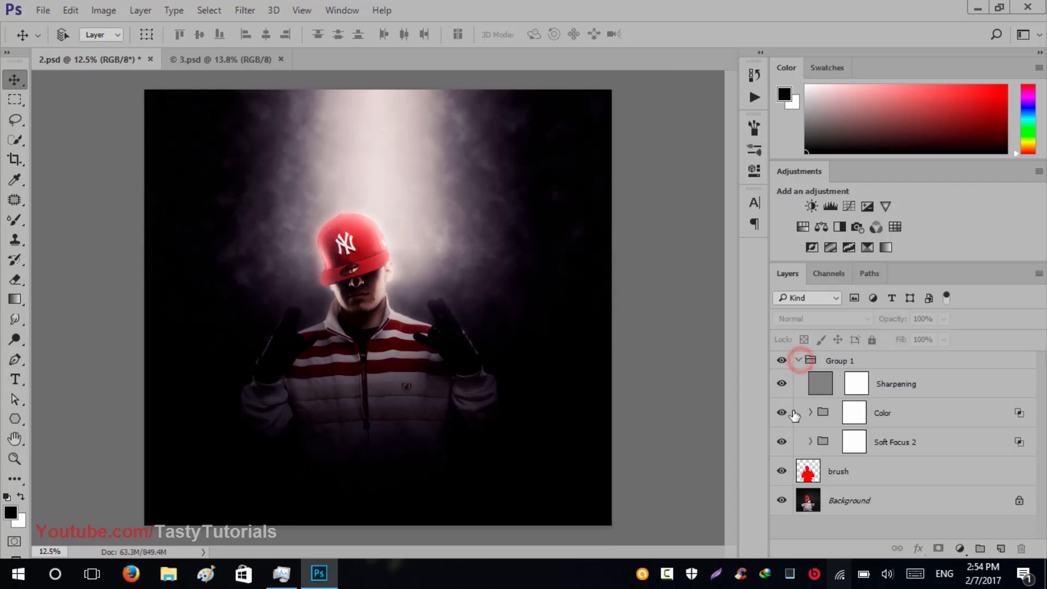
click(798, 361)
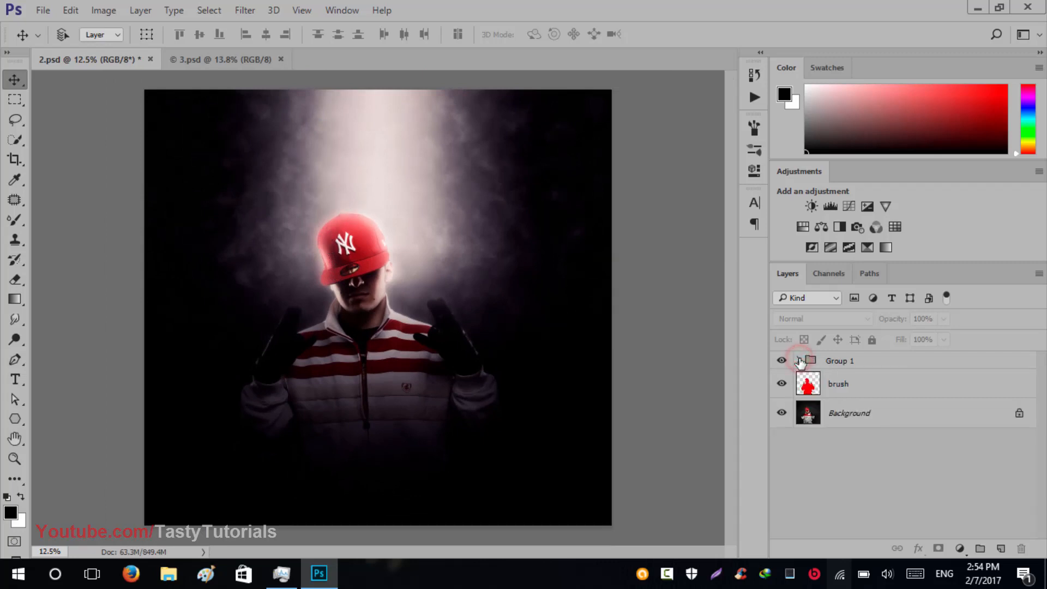
click(835, 362)
click(798, 360)
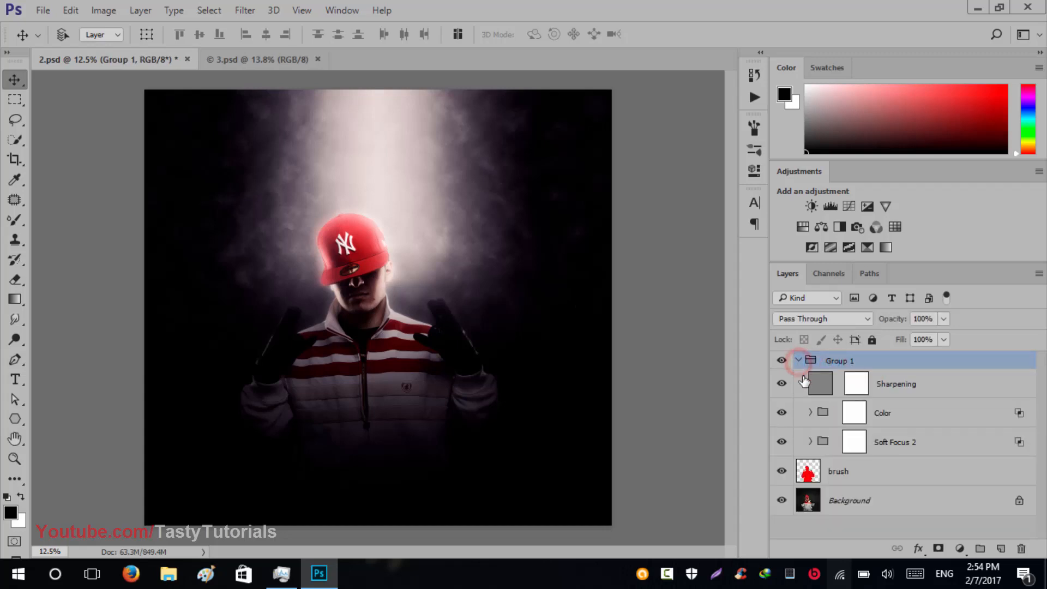
click(879, 383)
click(860, 388)
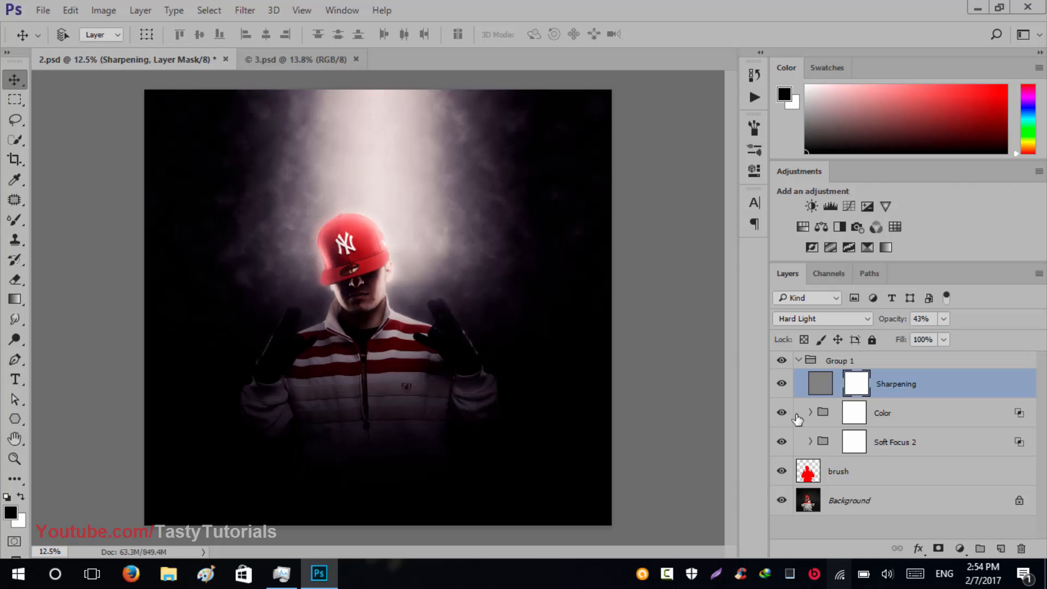
click(801, 366)
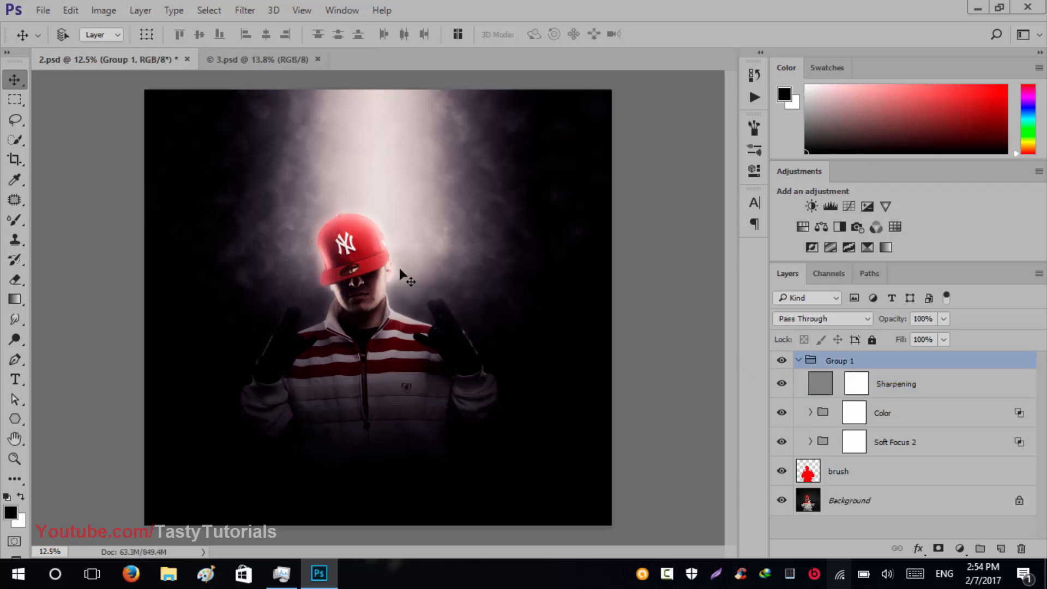
click(797, 361)
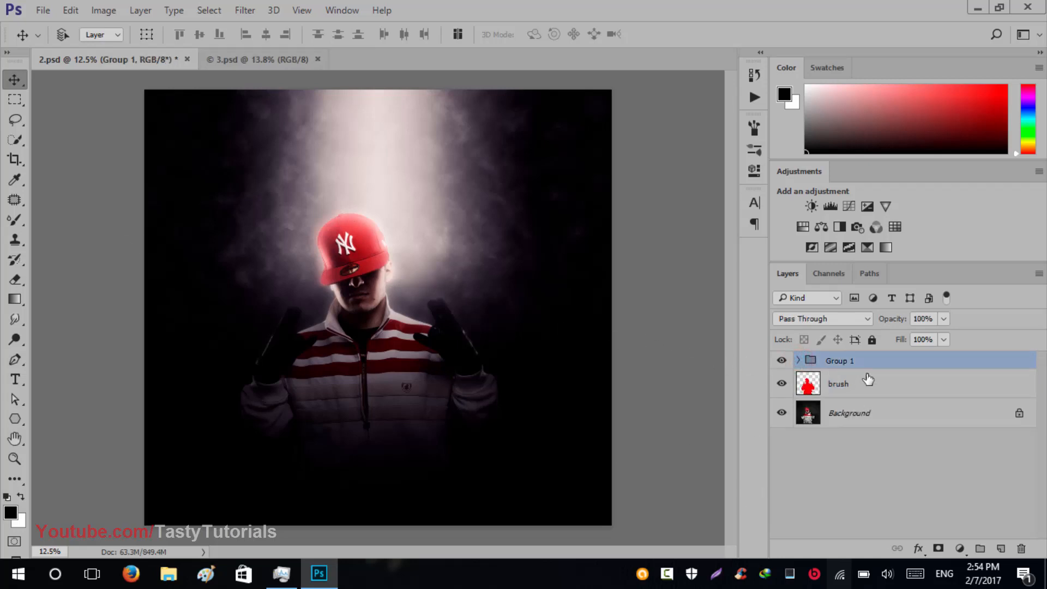
- Switch to 3.psd, show its brush layer and Group 1, check the effect on the hooded figure, and select Group 1
click(263, 59)
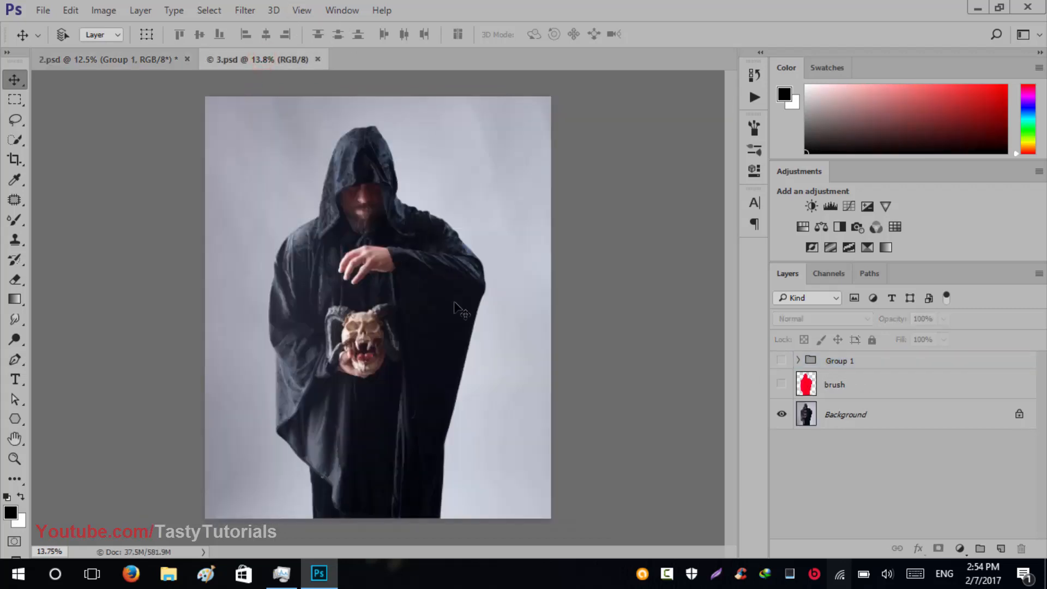
click(781, 383)
click(781, 360)
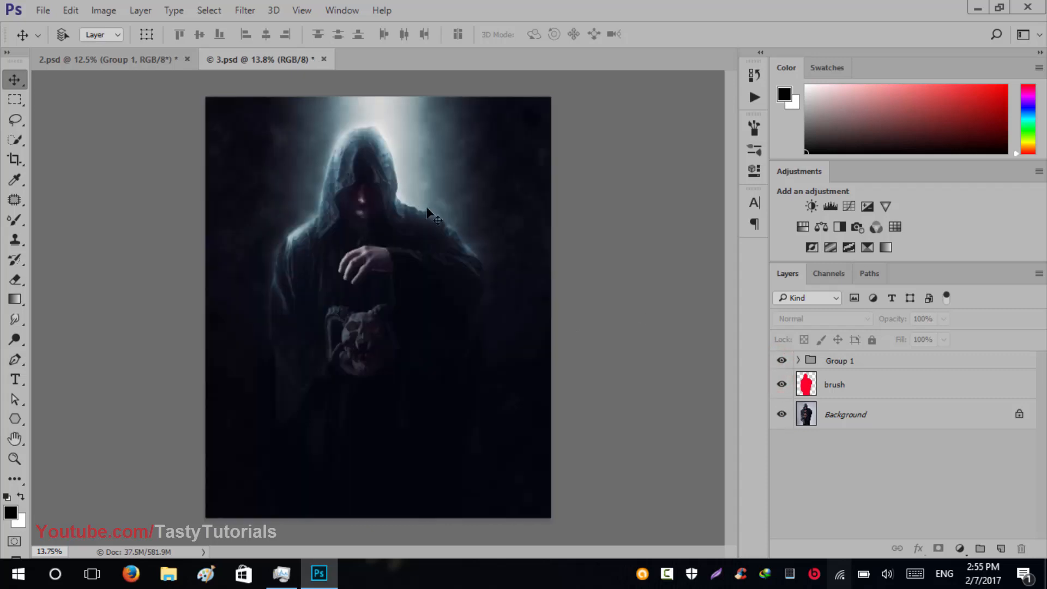
scroll(327, 237, up, 2)
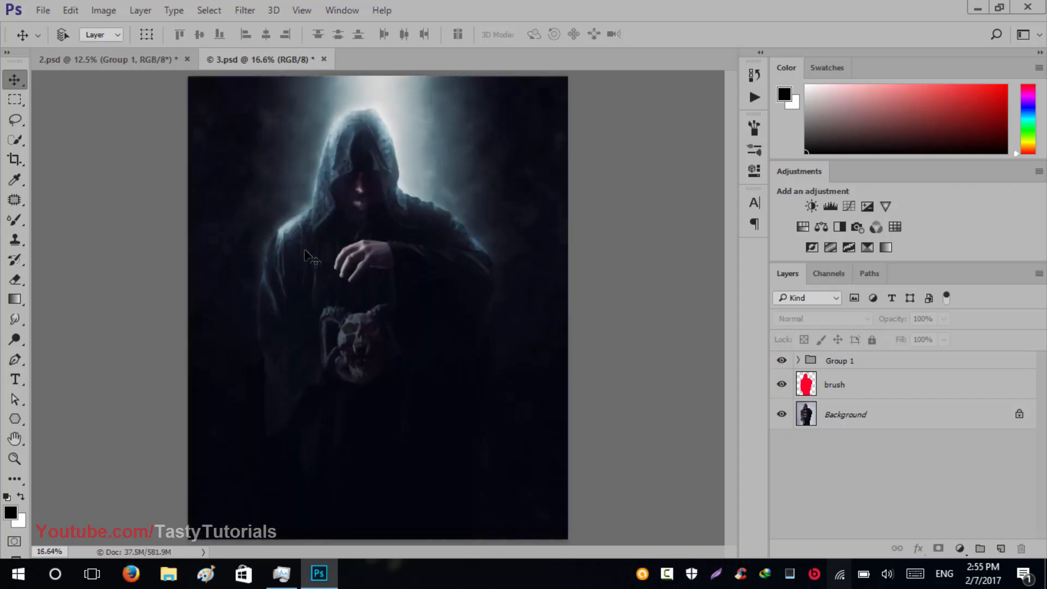
key(ctrl+minus)
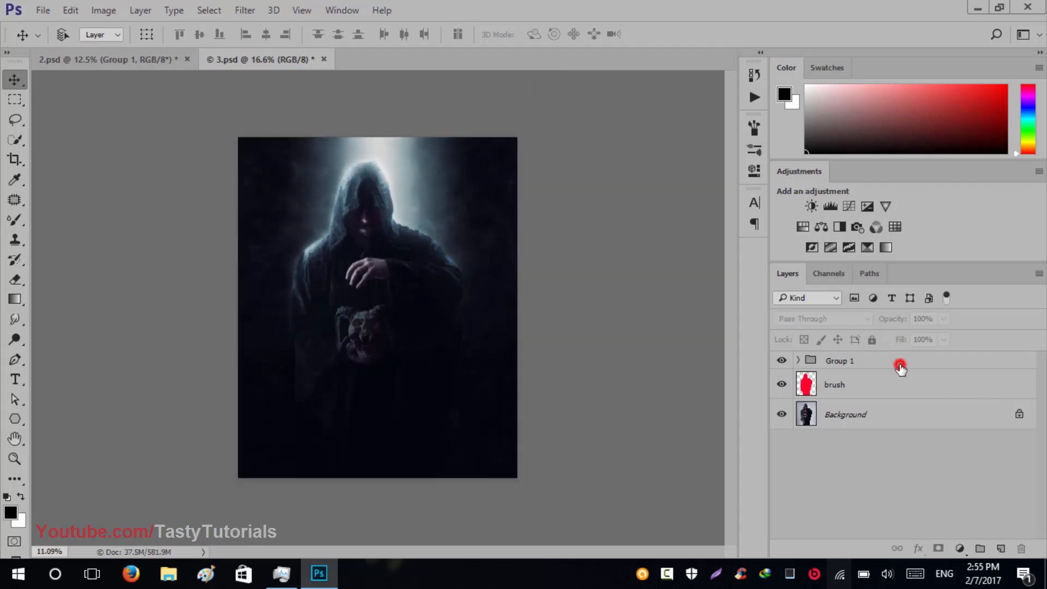
click(898, 360)
- Compare the finished results in 2.psd and 3.psd by alternating between the two documents, ending on 2.psd
click(135, 56)
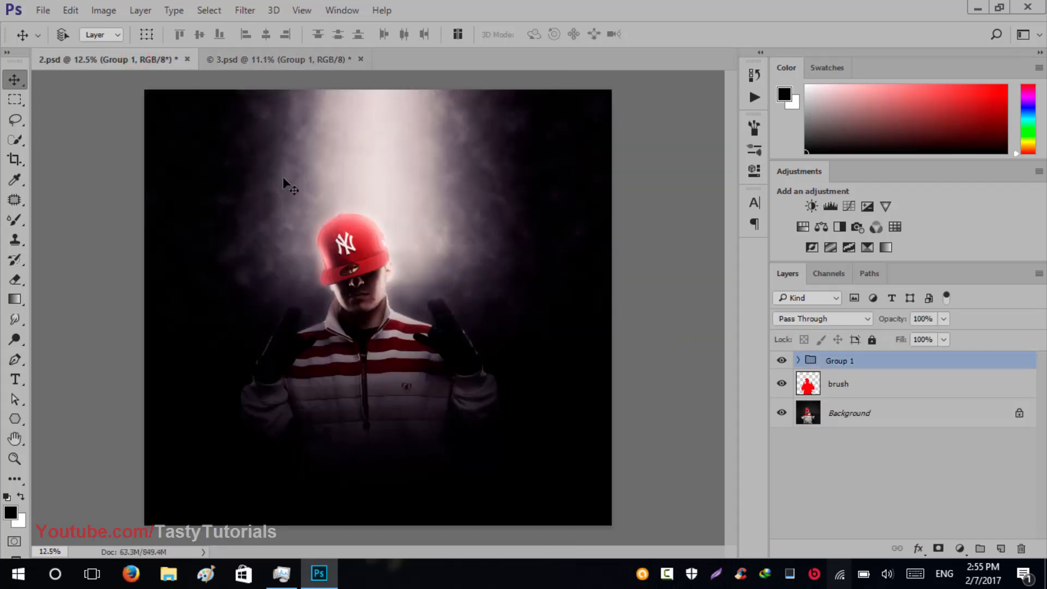
click(226, 58)
click(118, 59)
click(267, 62)
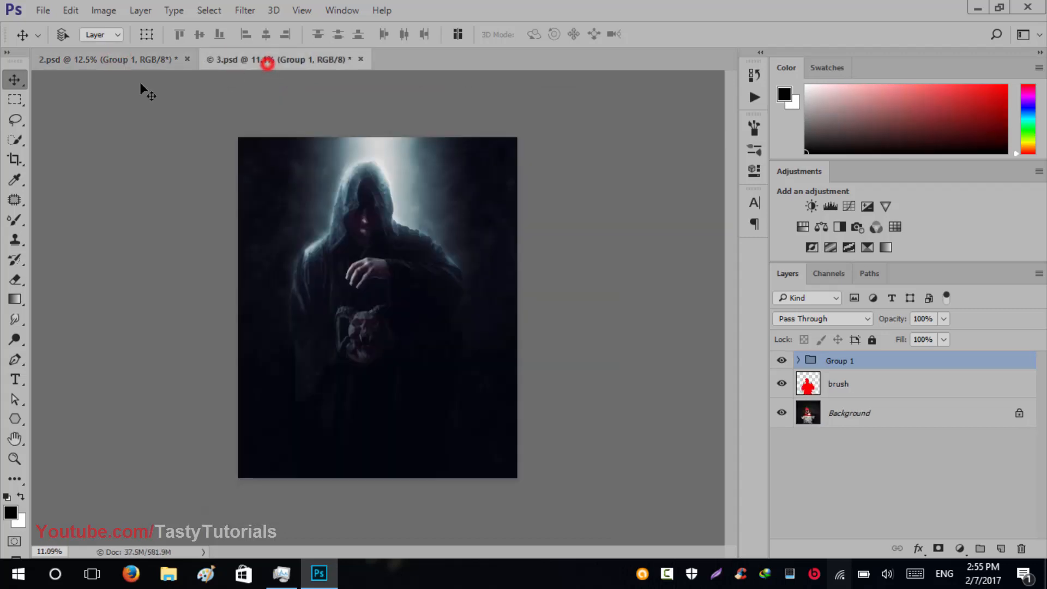
click(114, 62)
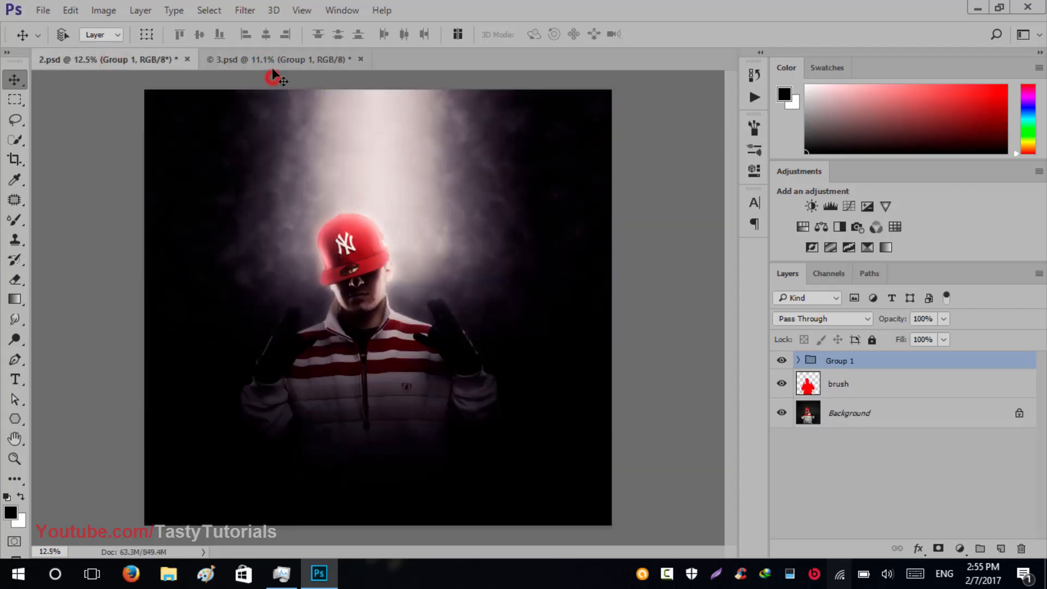
click(273, 66)
click(125, 63)
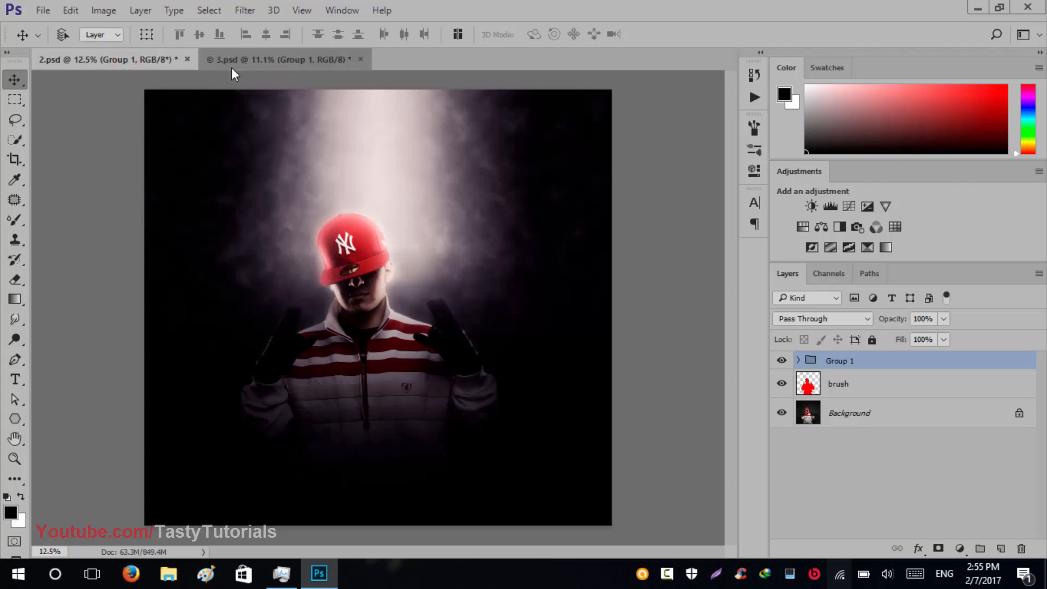
click(233, 60)
click(125, 59)
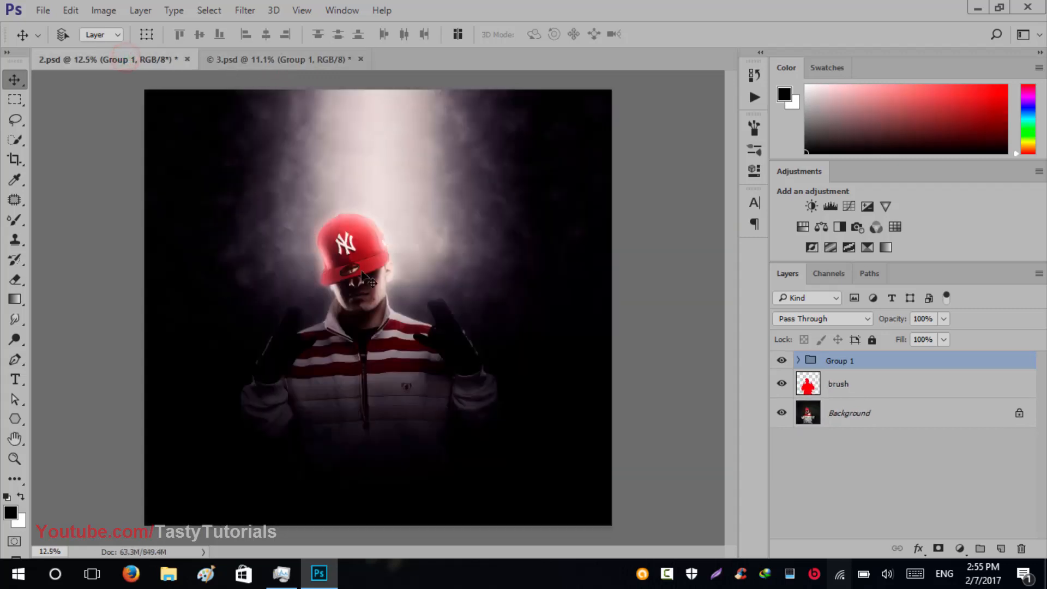
- Delete Group 1 and the brush layer from 2.psd, keeping only the Background layer
key(Delete)
key(Delete)
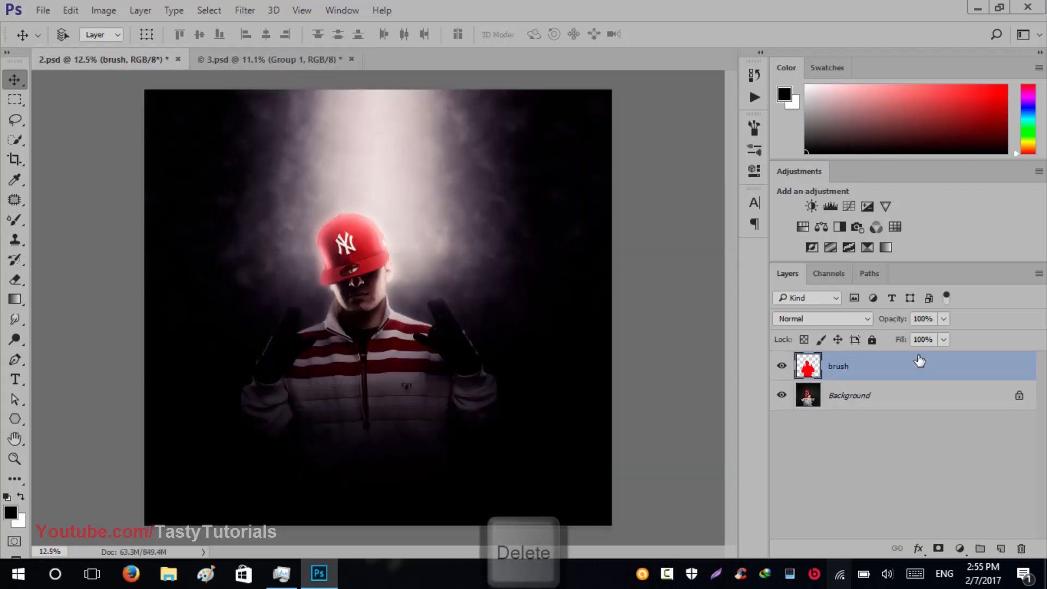
scroll(292, 390, up, 2)
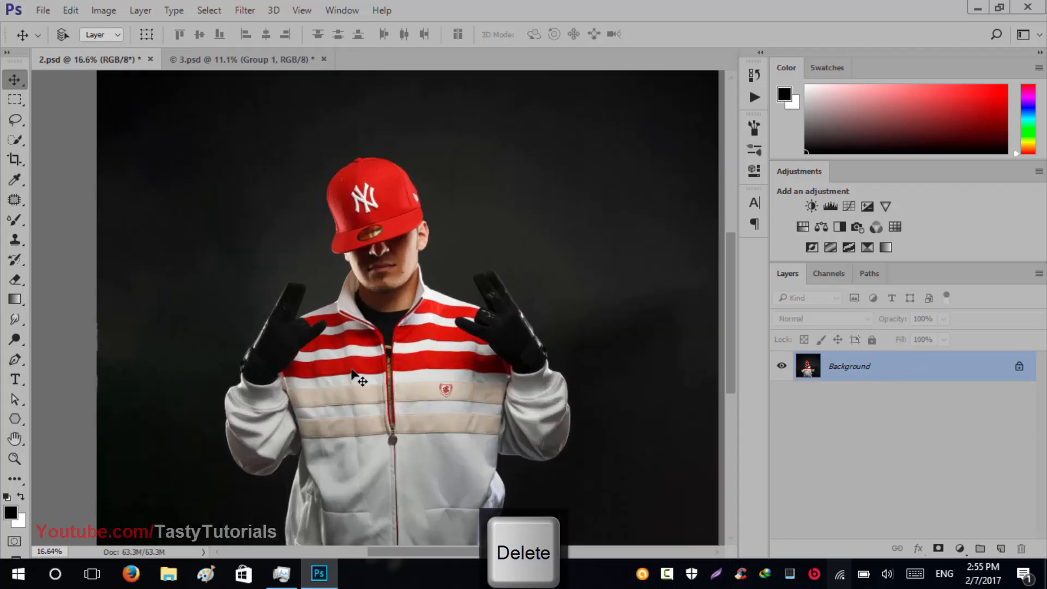
scroll(395, 349, down, 1)
- Start a new document and select the recent custom preset of 2500 x 1600 px at 72 ppi
click(42, 10)
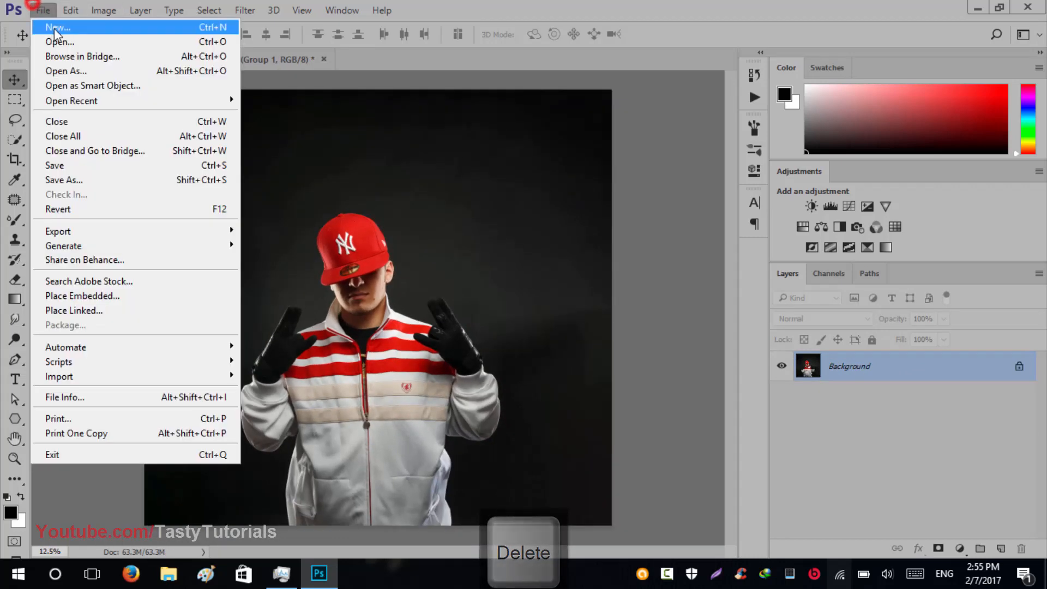
click(54, 27)
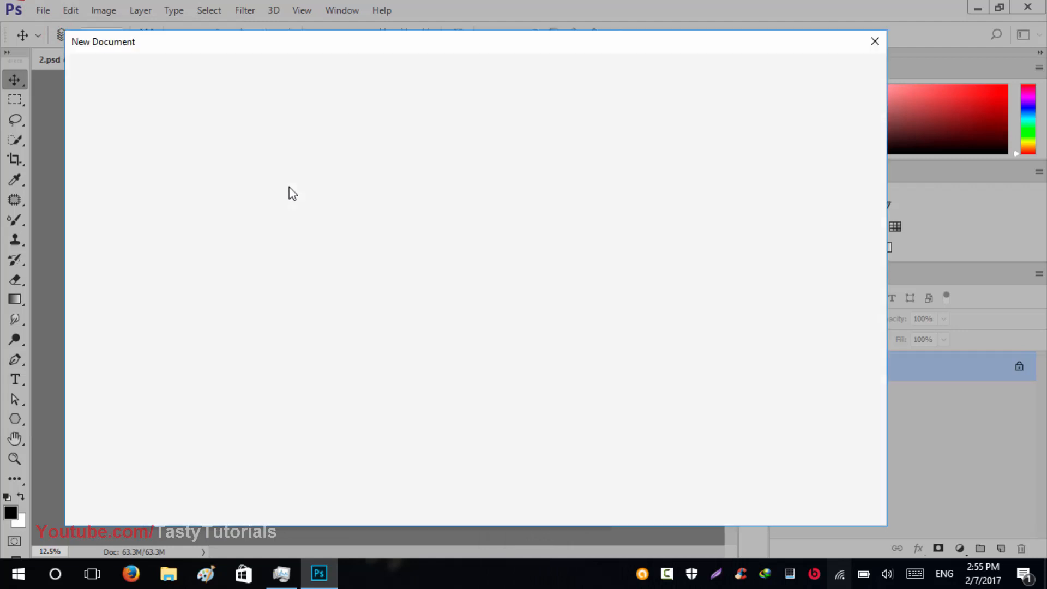
click(347, 43)
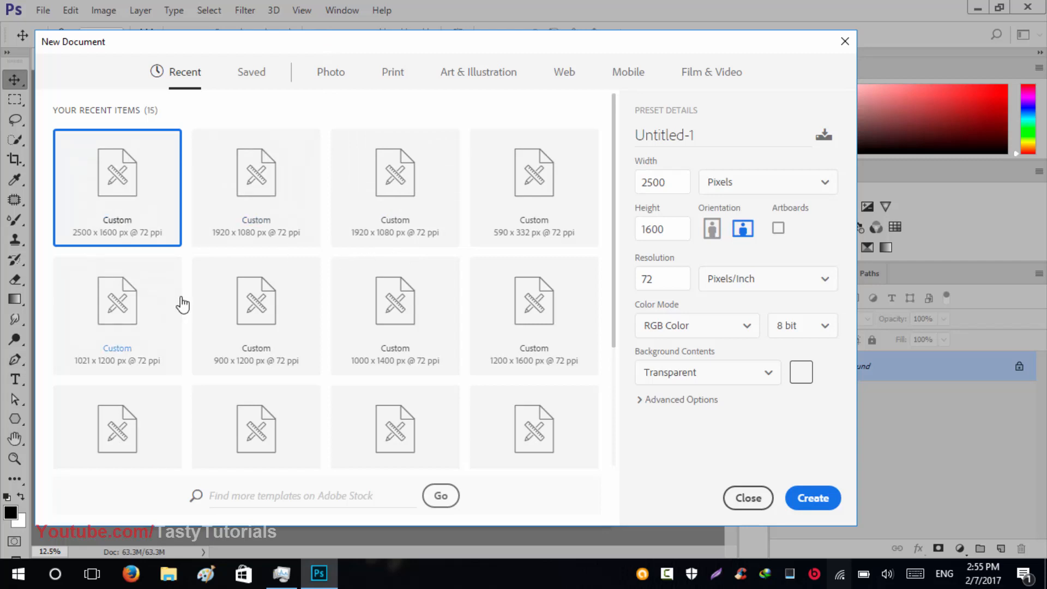
double_click(120, 170)
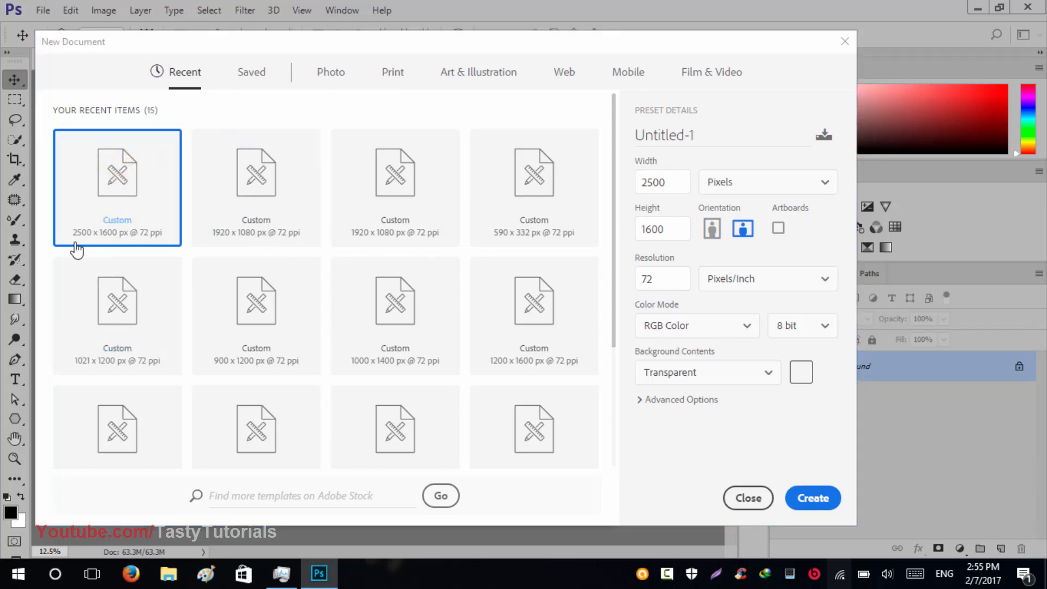
- Examine the width and height settings of the new document preset without changing them
double_click(673, 179)
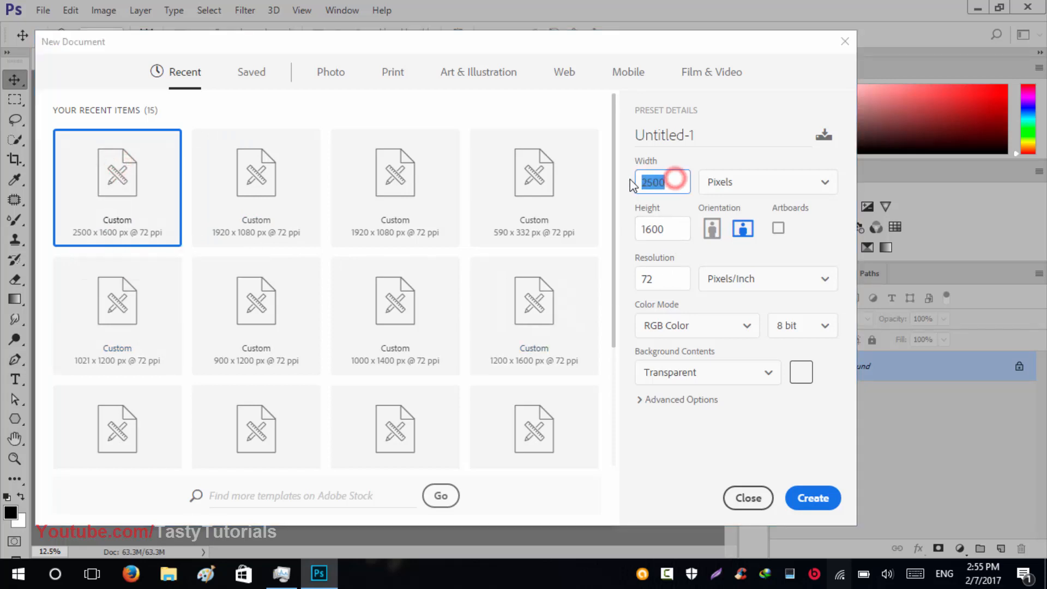
click(659, 227)
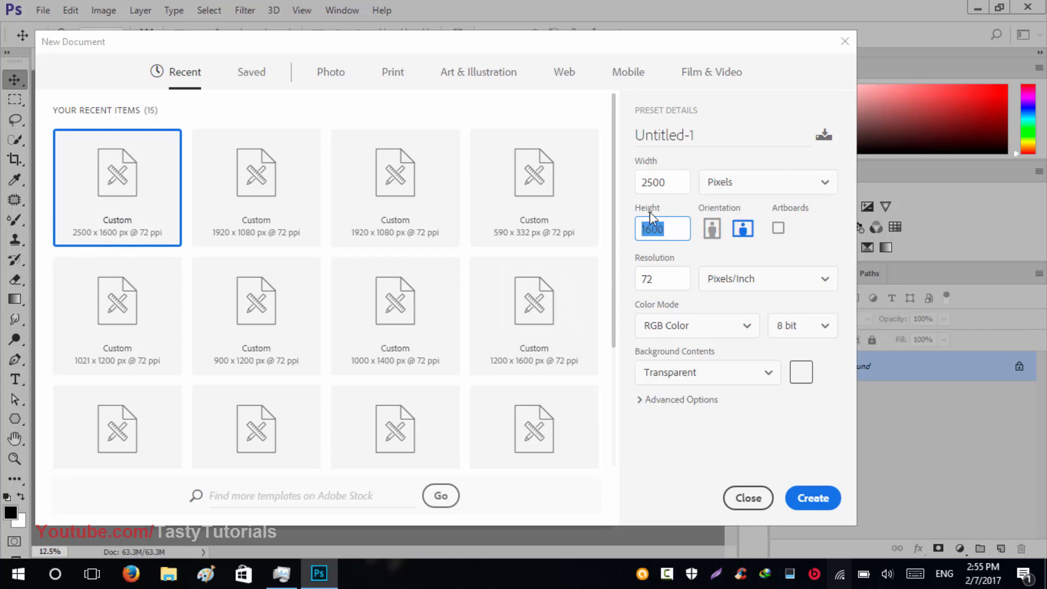
double_click(661, 182)
click(667, 227)
double_click(672, 180)
double_click(673, 231)
double_click(674, 177)
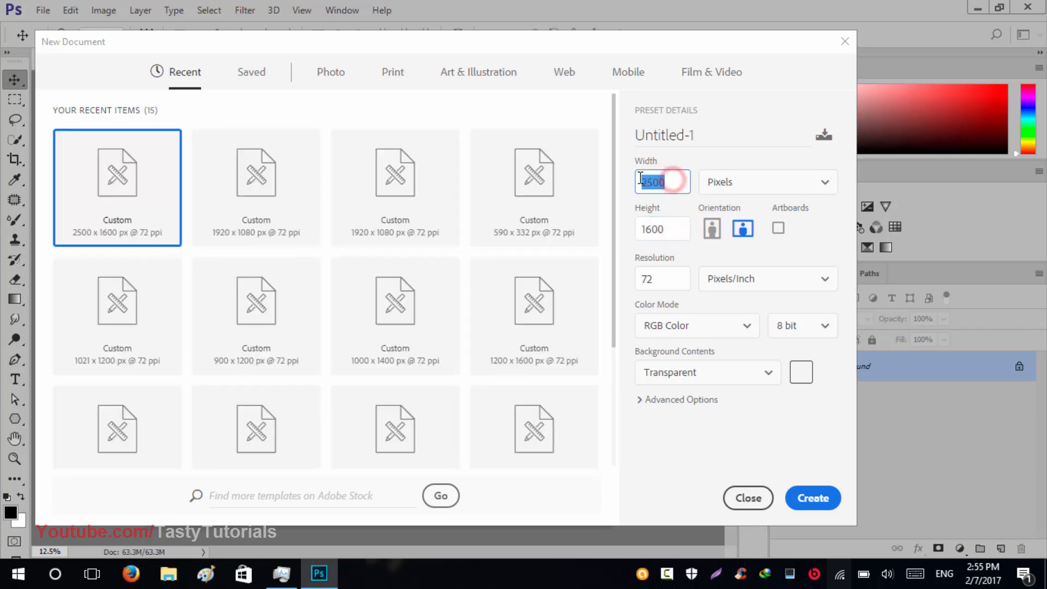
click(673, 231)
double_click(647, 228)
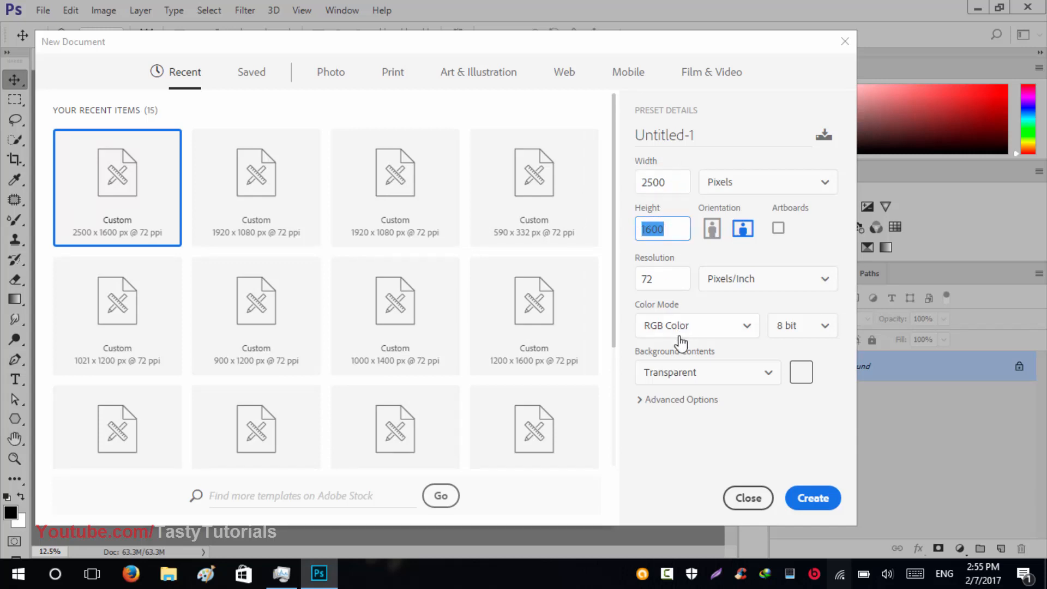
- Look through the Background Contents options for the new document and keep Transparent
click(662, 374)
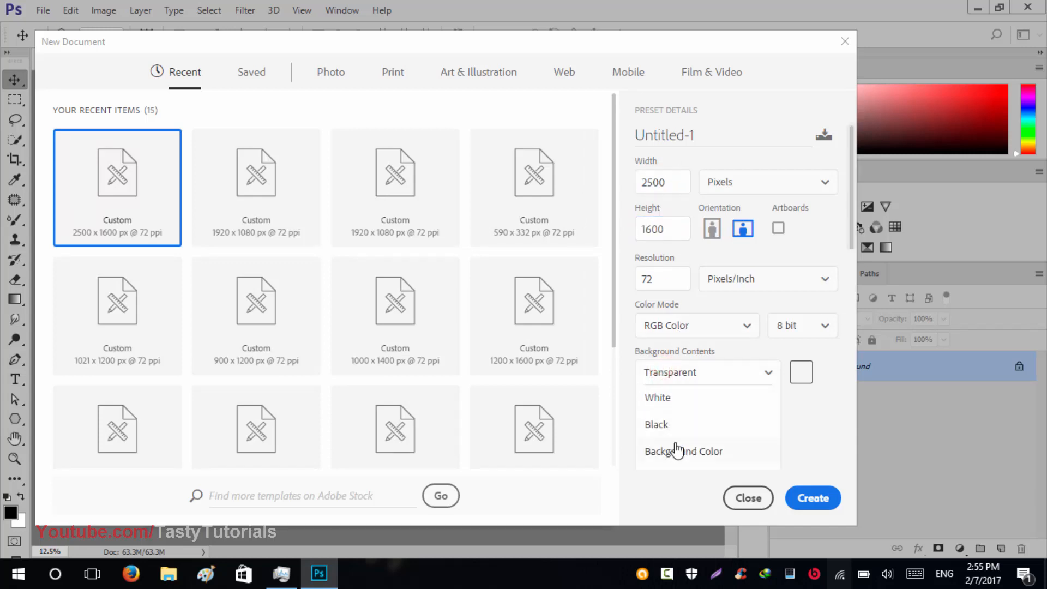
scroll(671, 439, down, 1)
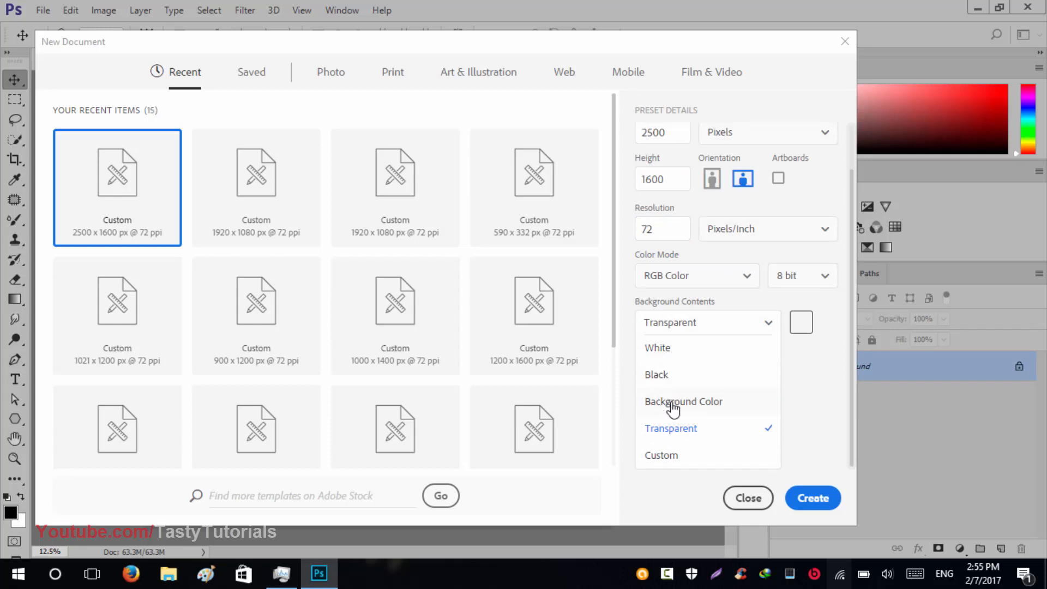
scroll(676, 458, up, 1)
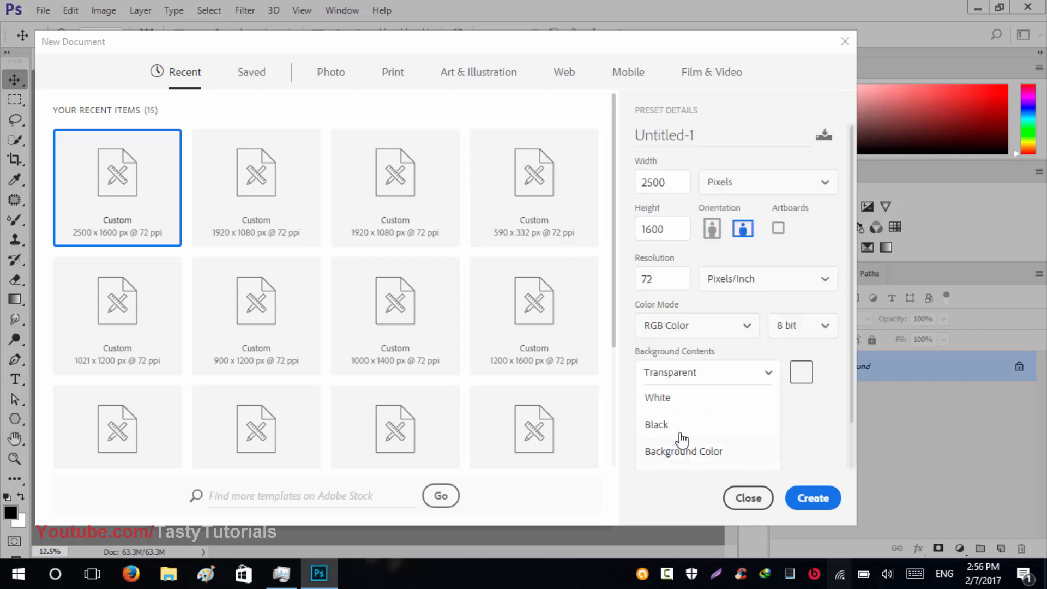
click(733, 369)
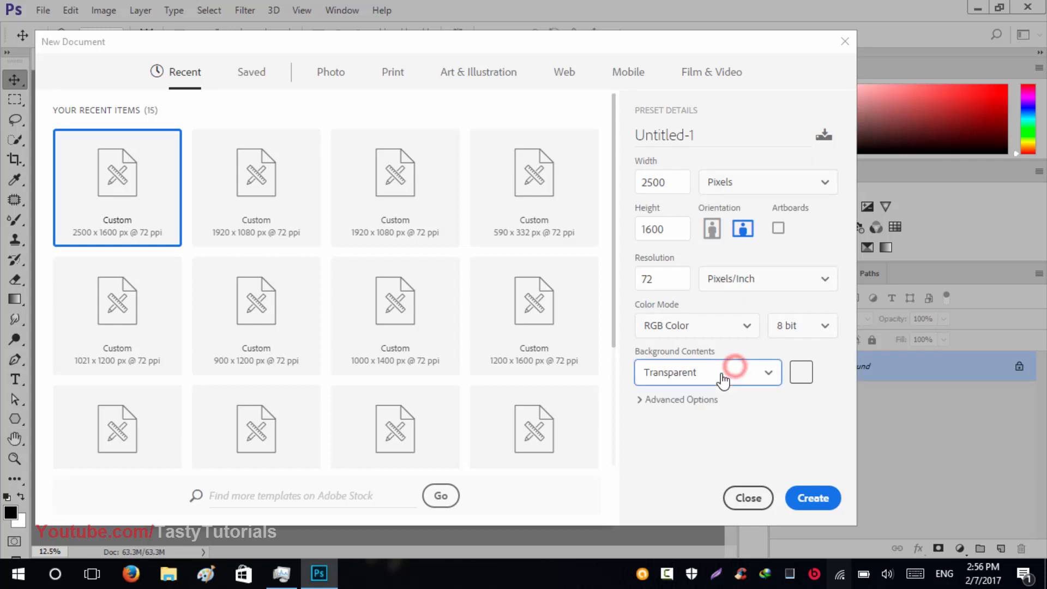
- Look through the new document's background color, bit depth, color mode, resolution and orientation settings, keeping RGB Color, 8 bit, 72 ppi and landscape
click(799, 374)
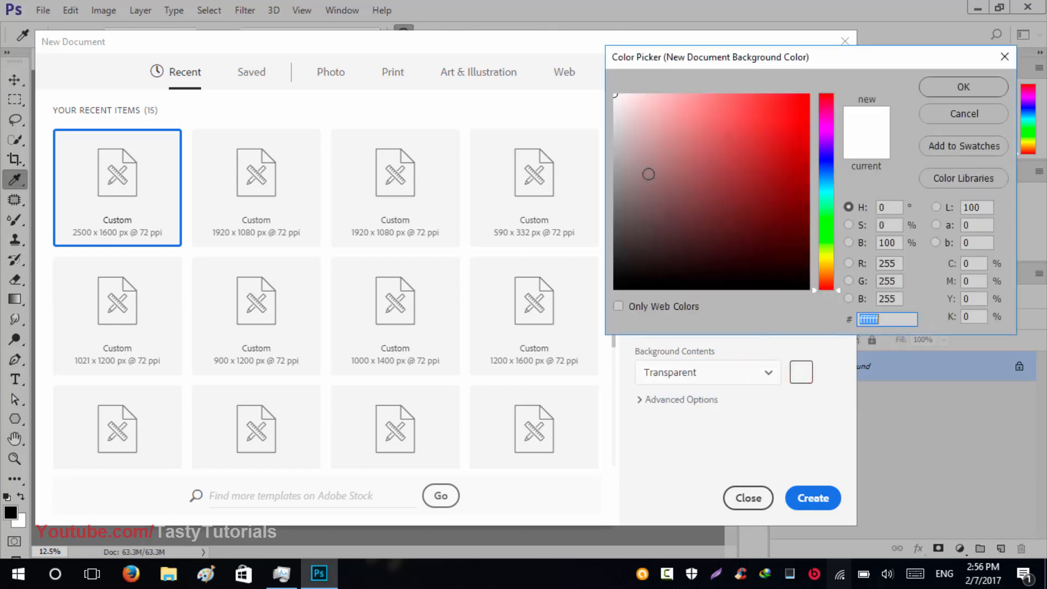
click(946, 112)
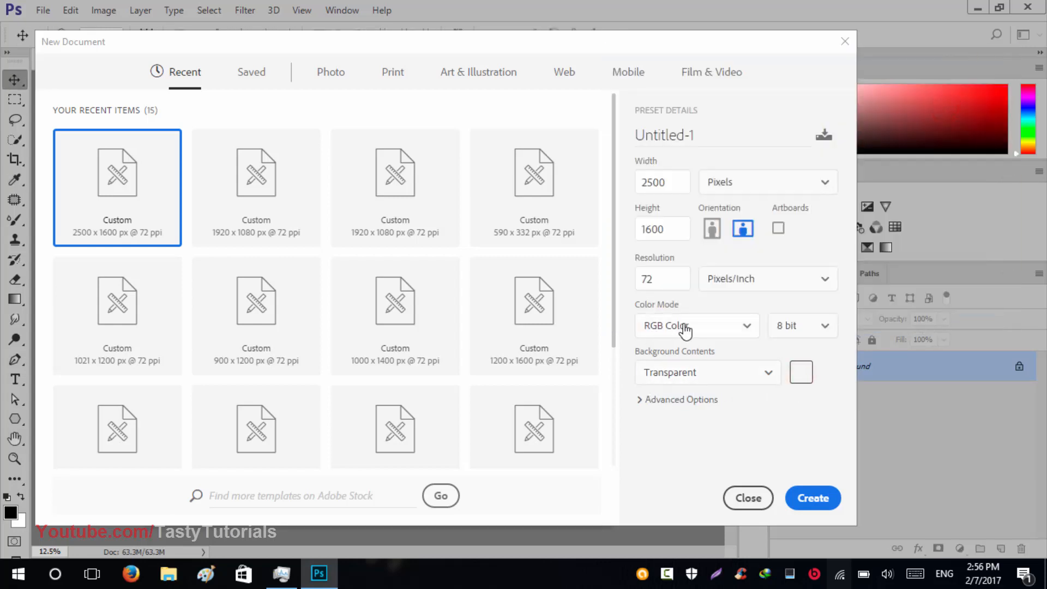
click(796, 327)
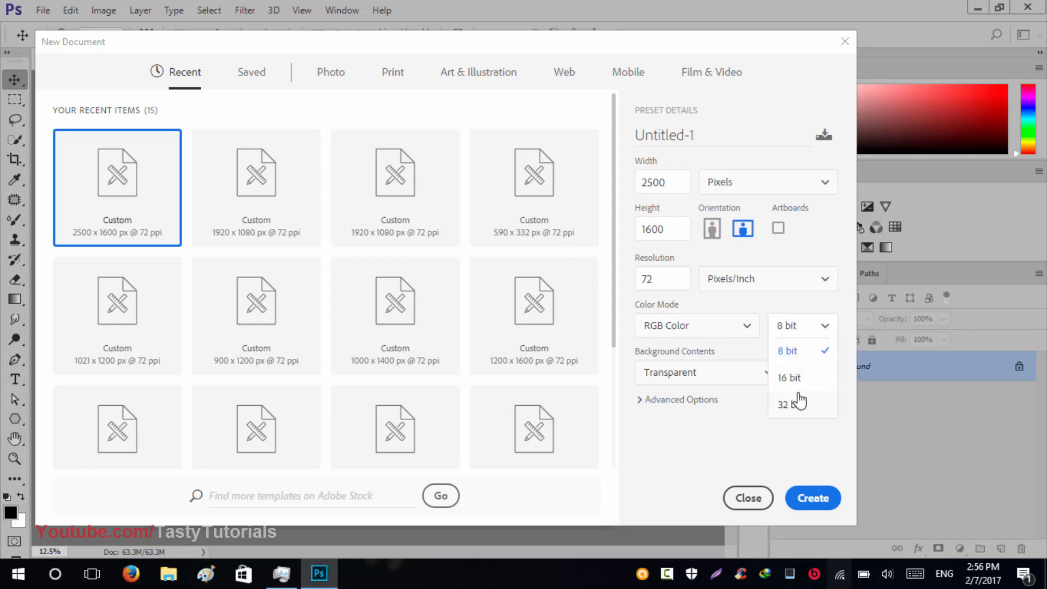
click(806, 327)
click(804, 327)
click(789, 320)
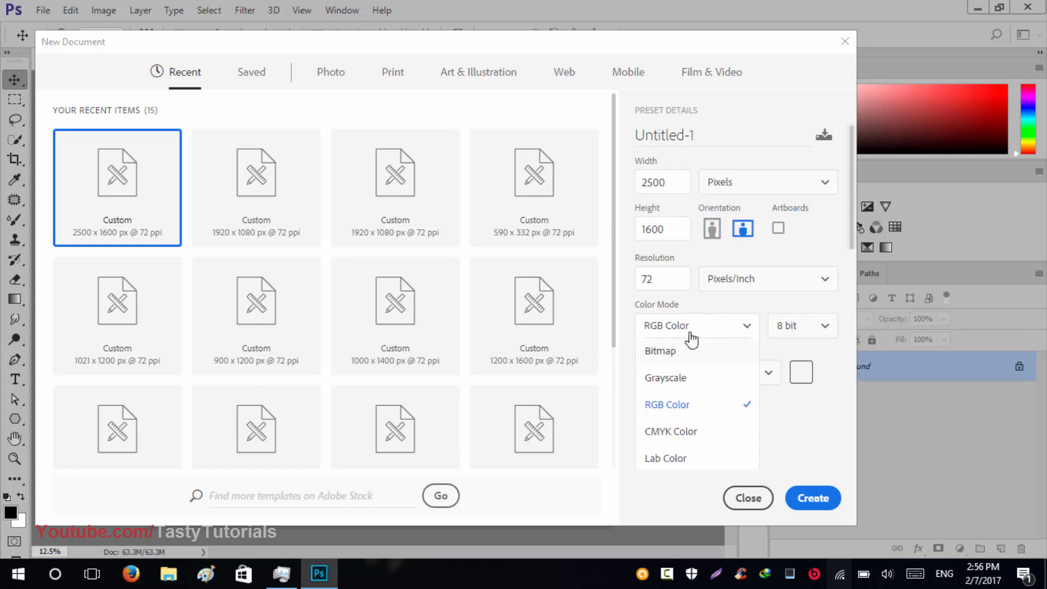
click(693, 327)
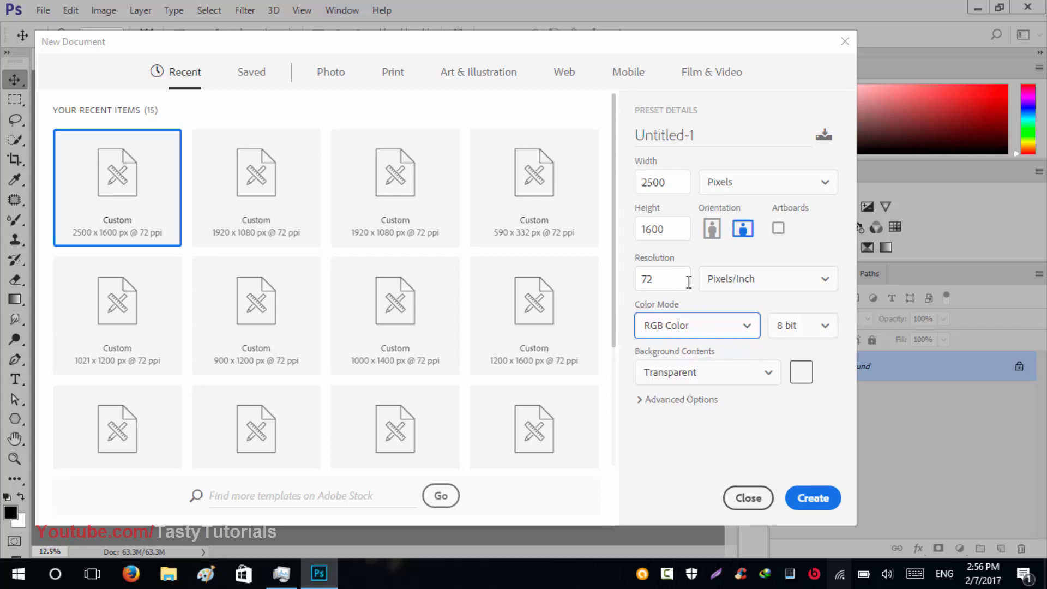
click(659, 279)
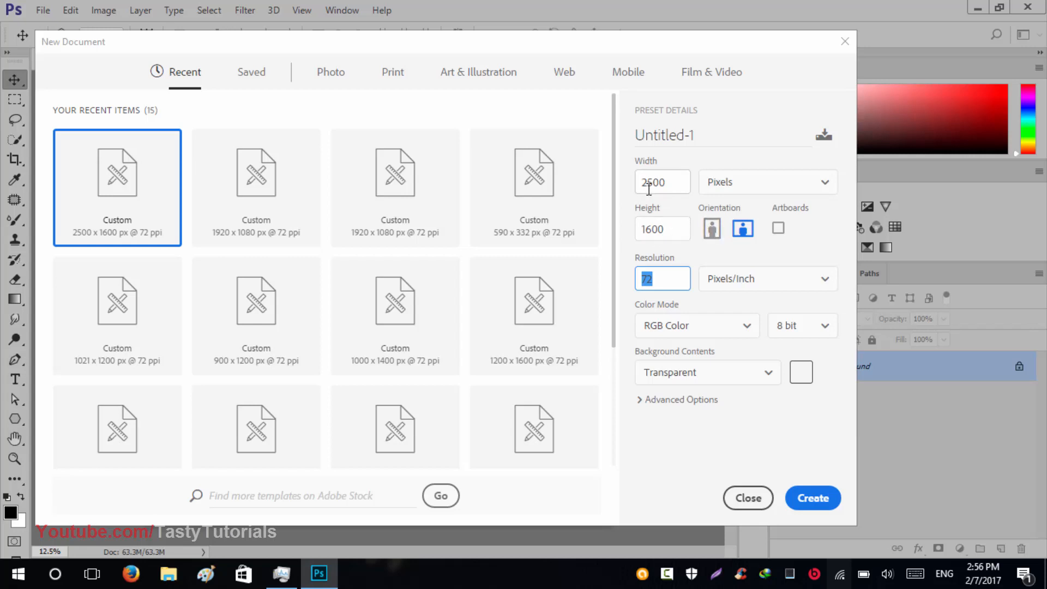
drag(370, 47, 399, 64)
click(741, 243)
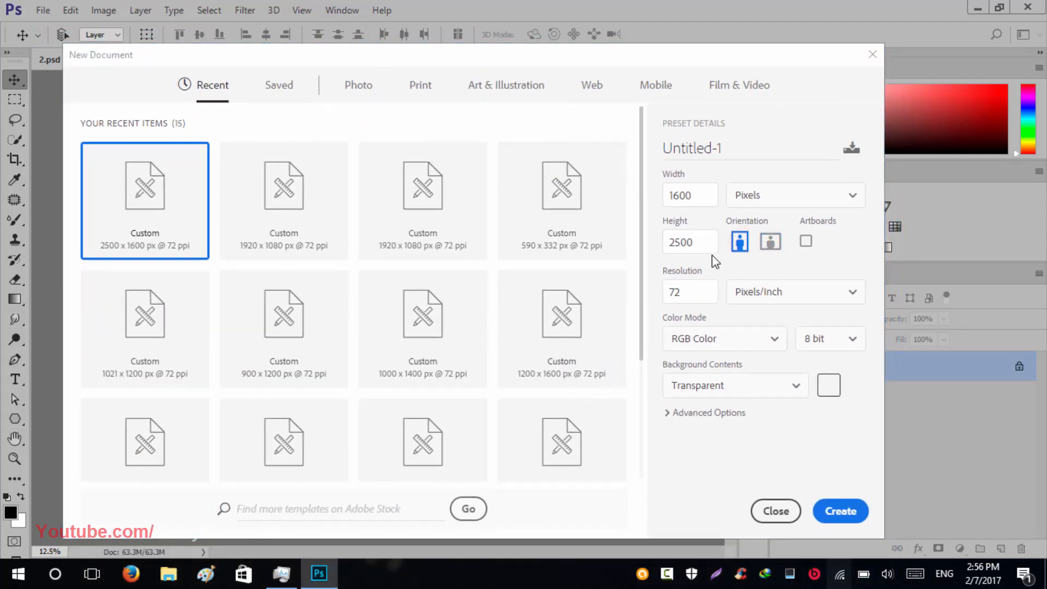
drag(537, 93, 565, 86)
click(803, 240)
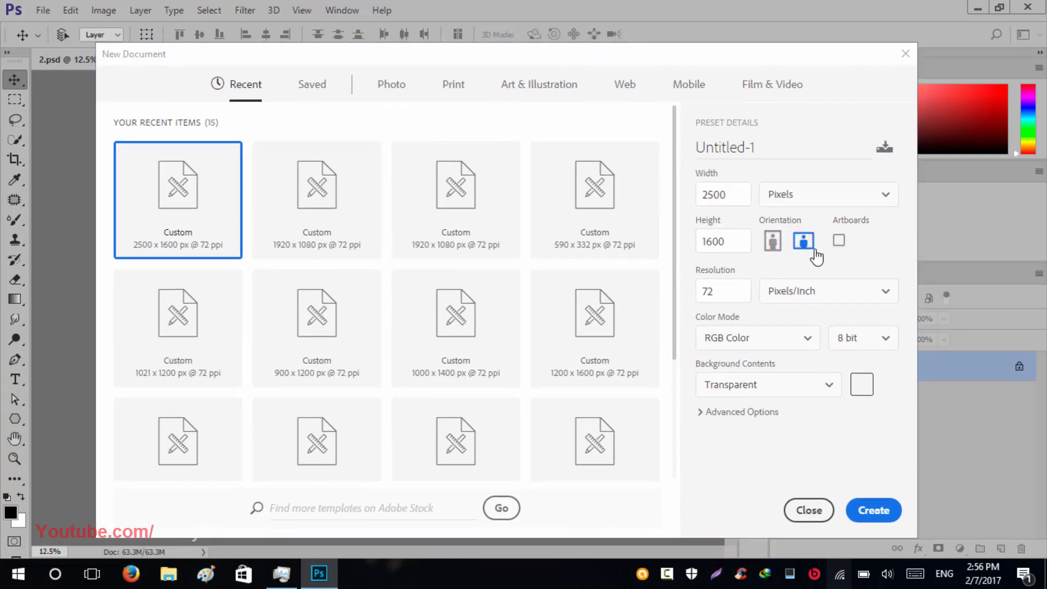
- Create the transparent 2500 x 1600 px document, fit it to the window, and bring the photo from 2.psd into it
click(869, 517)
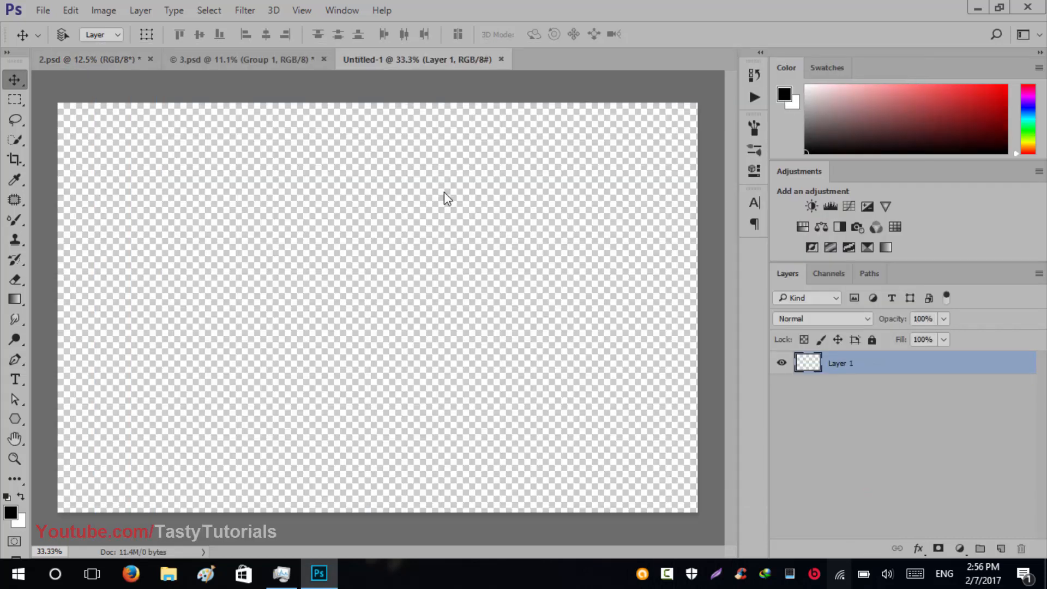
key(ctrl+0)
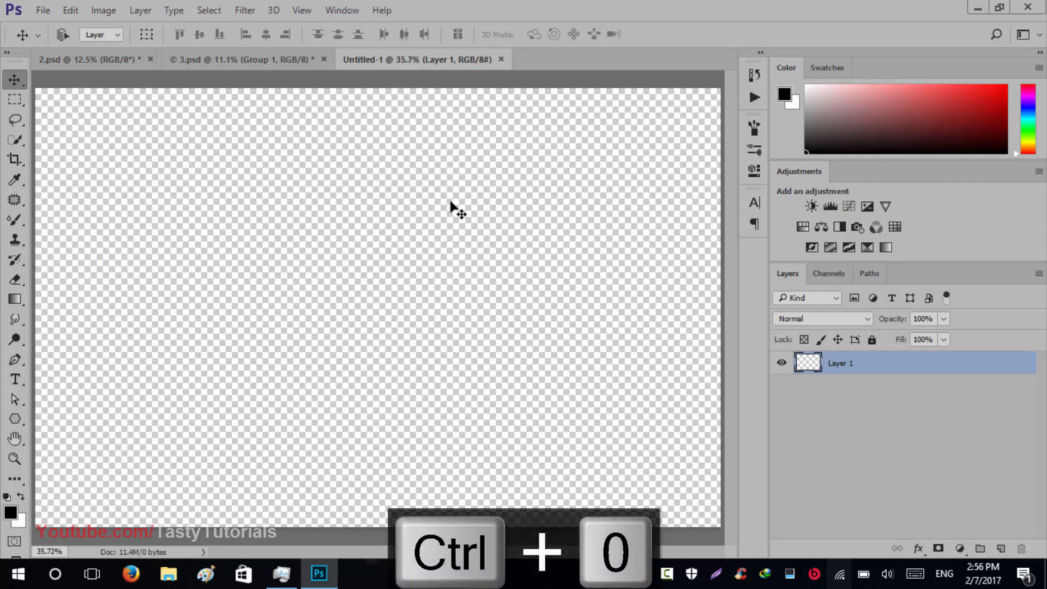
click(216, 60)
click(118, 61)
drag(447, 279, 403, 186)
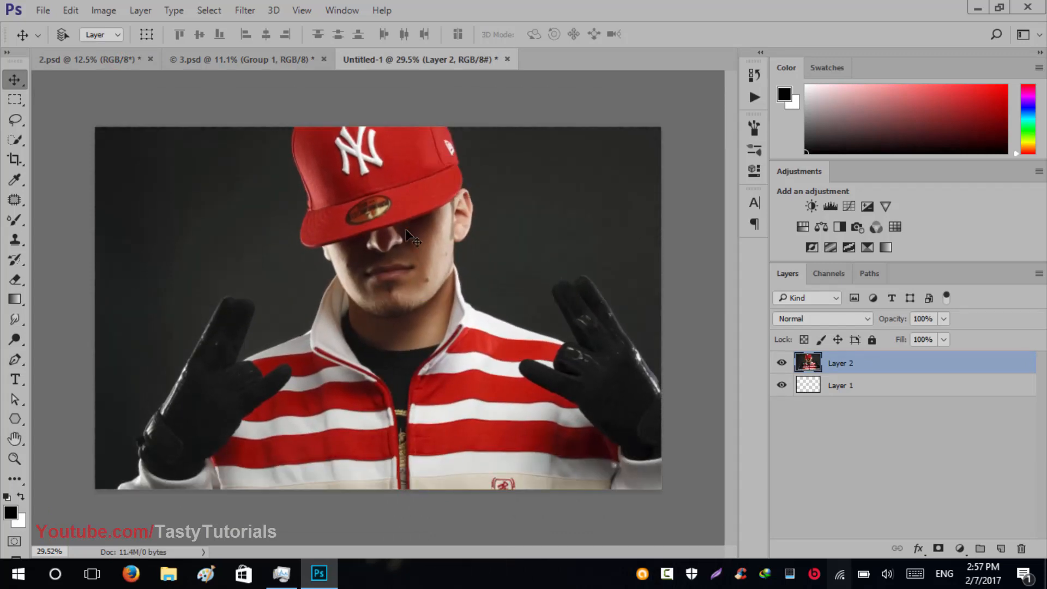
- Center the photo on Layer 2 over the canvas and scale it proportionally to about 43% with Free Transform
key(ctrl+t)
scroll(396, 286, down, 3)
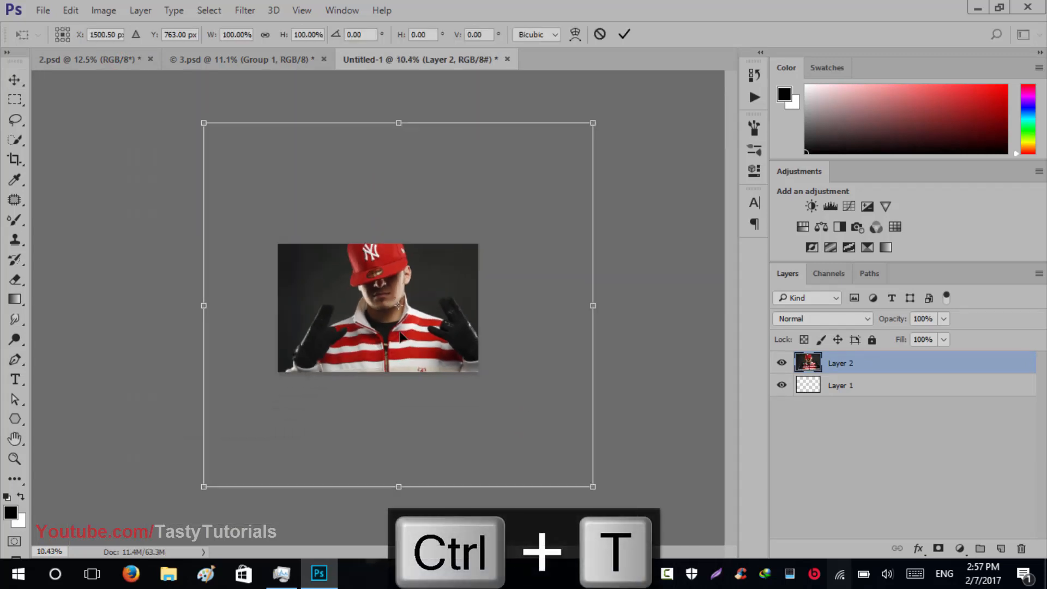
drag(427, 375, 414, 368)
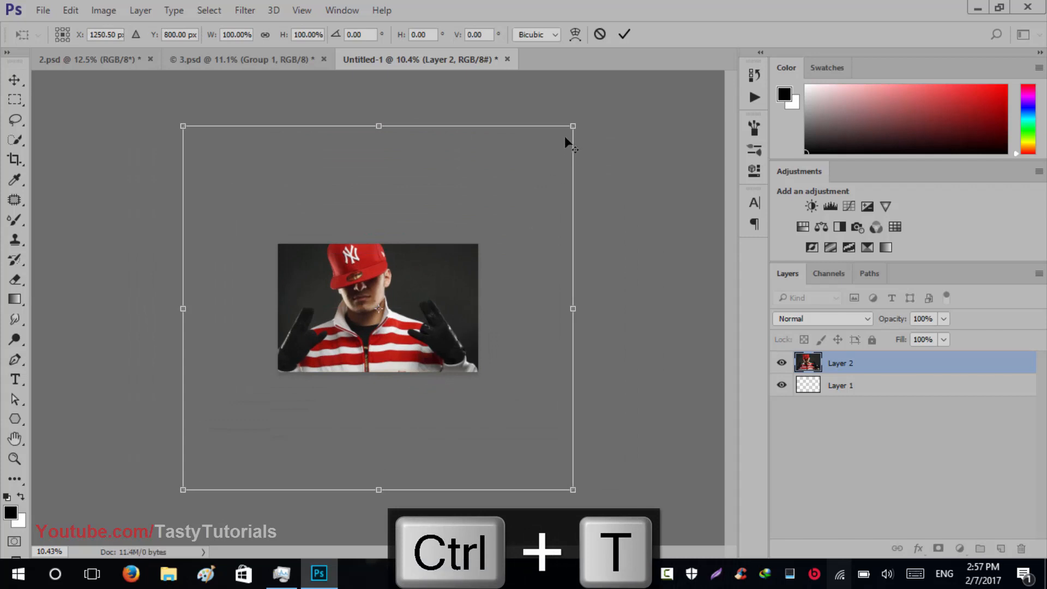
drag(572, 126, 457, 197)
scroll(379, 361, up, 3)
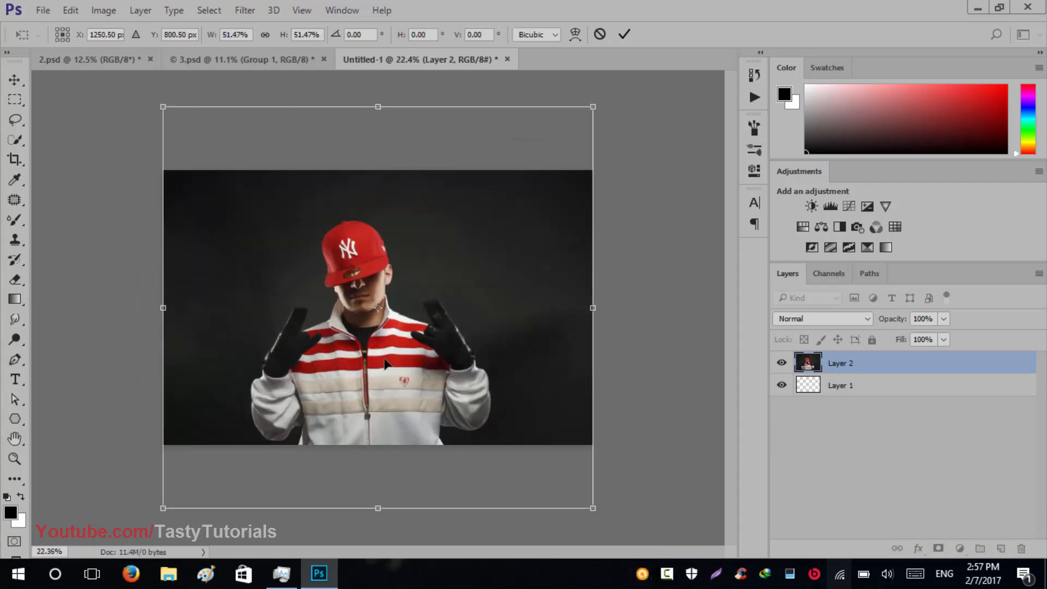
mouse_move(397, 331)
mouse_down()
mouse_move(398, 306)
mouse_move(397, 338)
mouse_move(398, 326)
mouse_up()
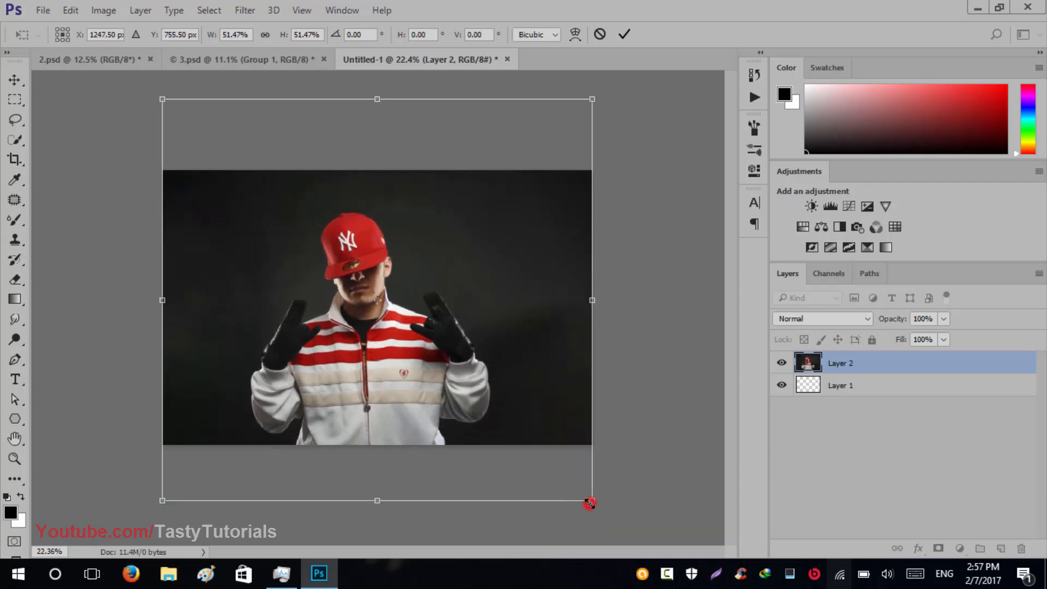
alt+drag(589, 503, 560, 459)
scroll(375, 384, up, 1)
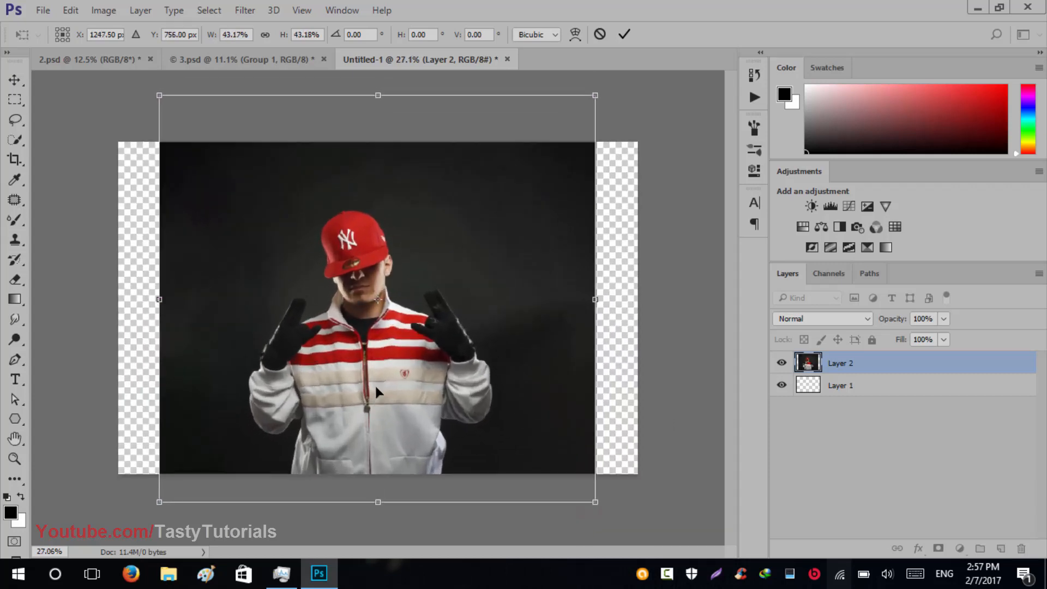
- Move the photo up until its lower edge meets the canvas's lower edge, centered horizontally, and apply the transform
drag(375, 386, 375, 367)
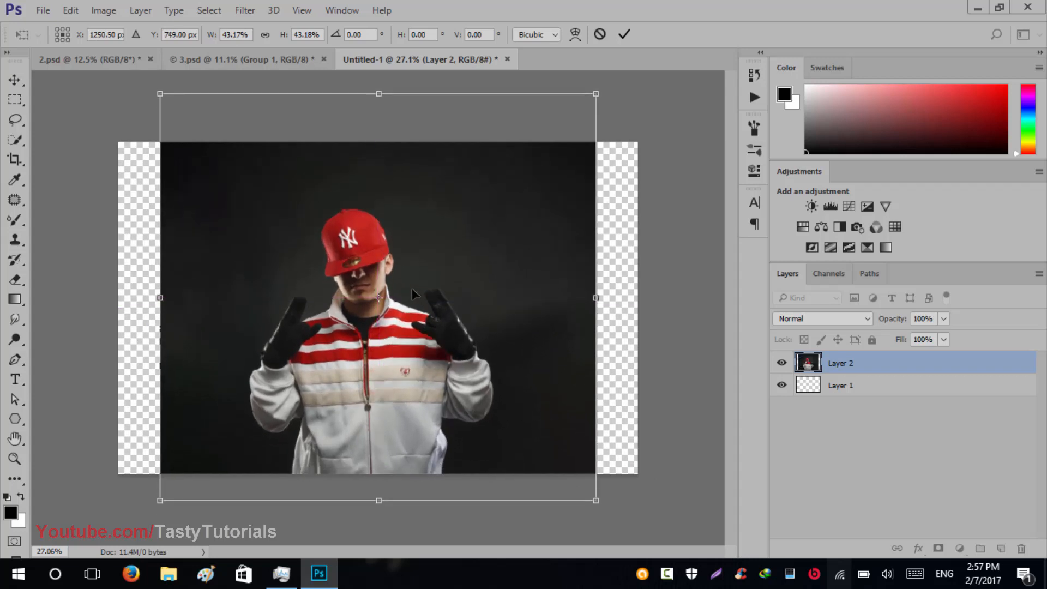
drag(411, 288, 418, 282)
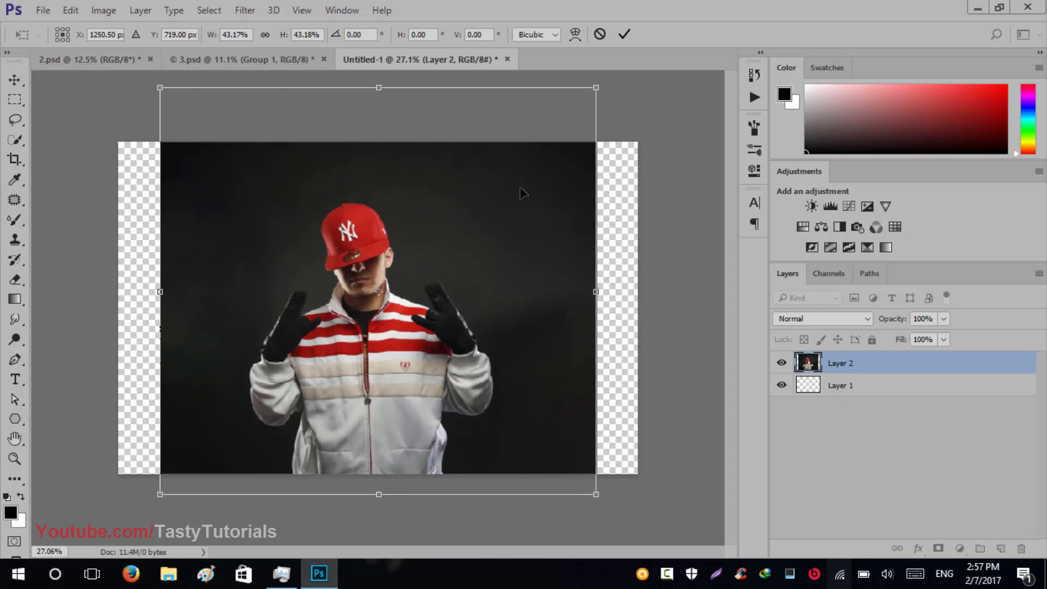
drag(447, 203, 418, 198)
key(Down)
key(Down)
key(Down)
key(Down)
key(Down)
key(Down)
key(Down)
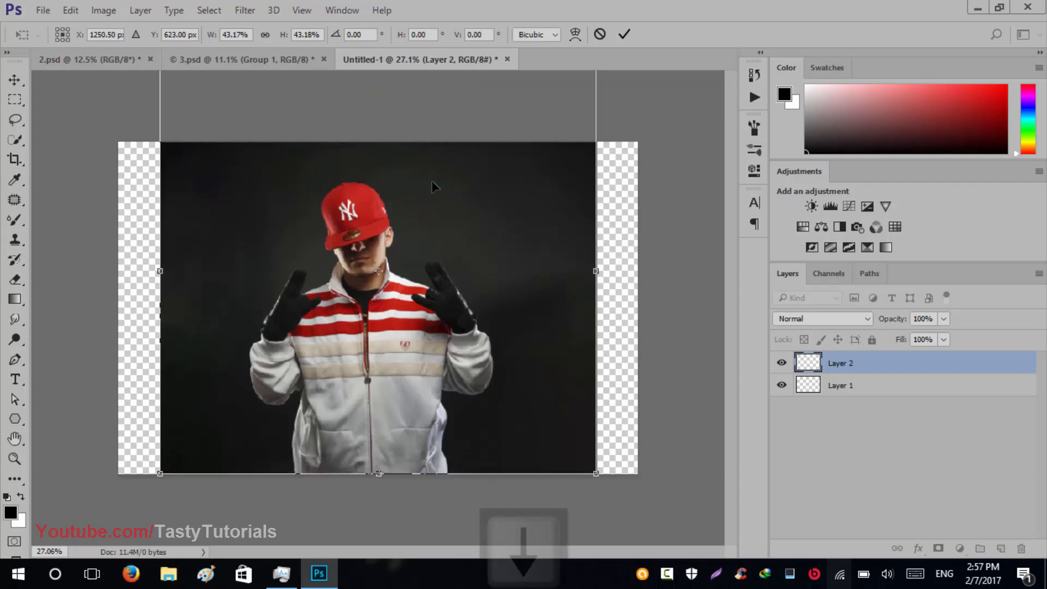
click(626, 31)
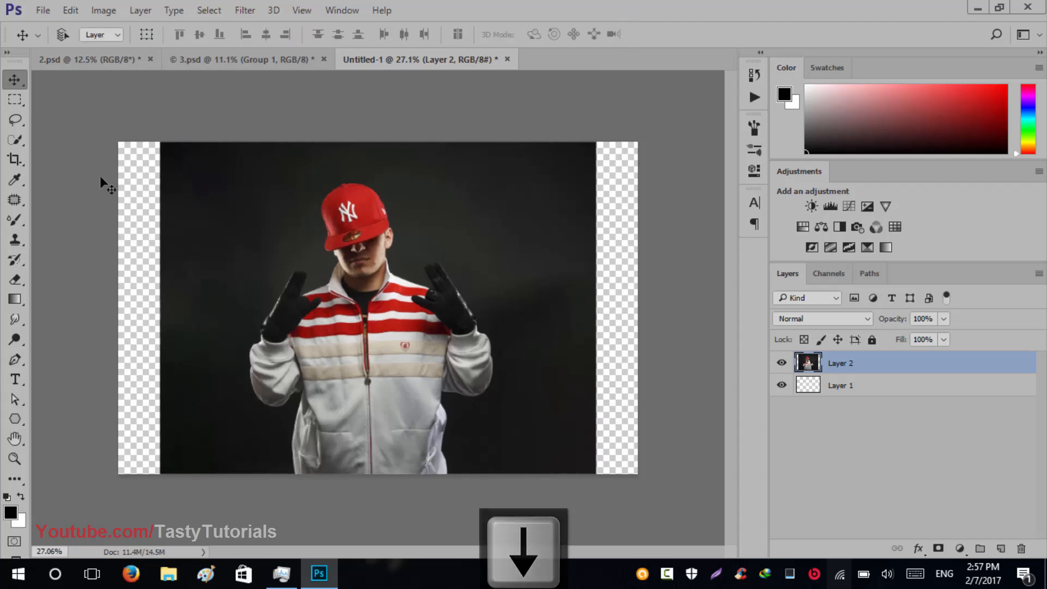
- Crop the empty transparent strips off both sides so the canvas matches the photo's width
scroll(279, 322, up, 1)
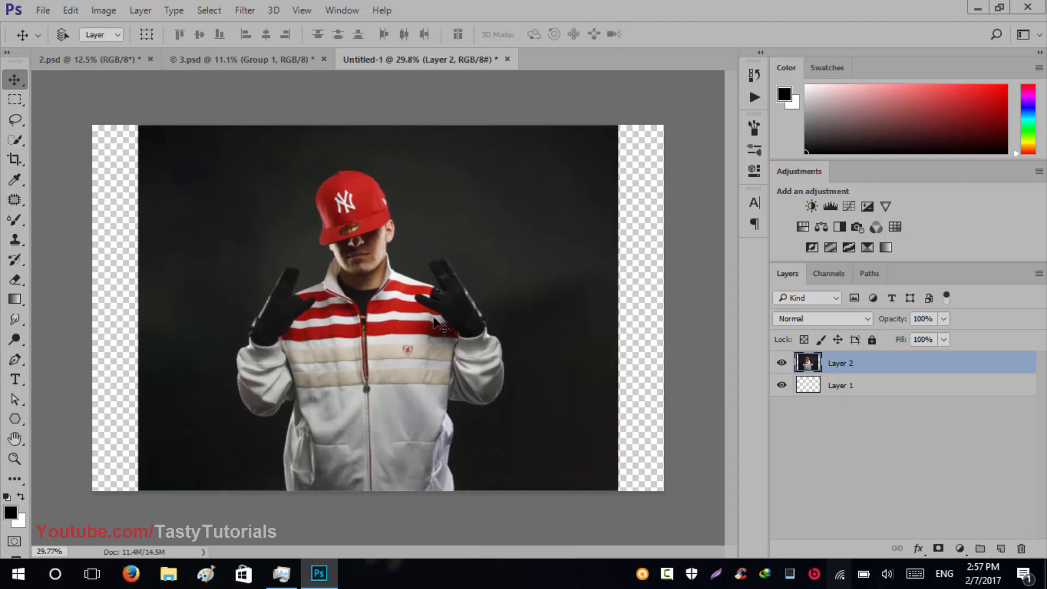
key(c)
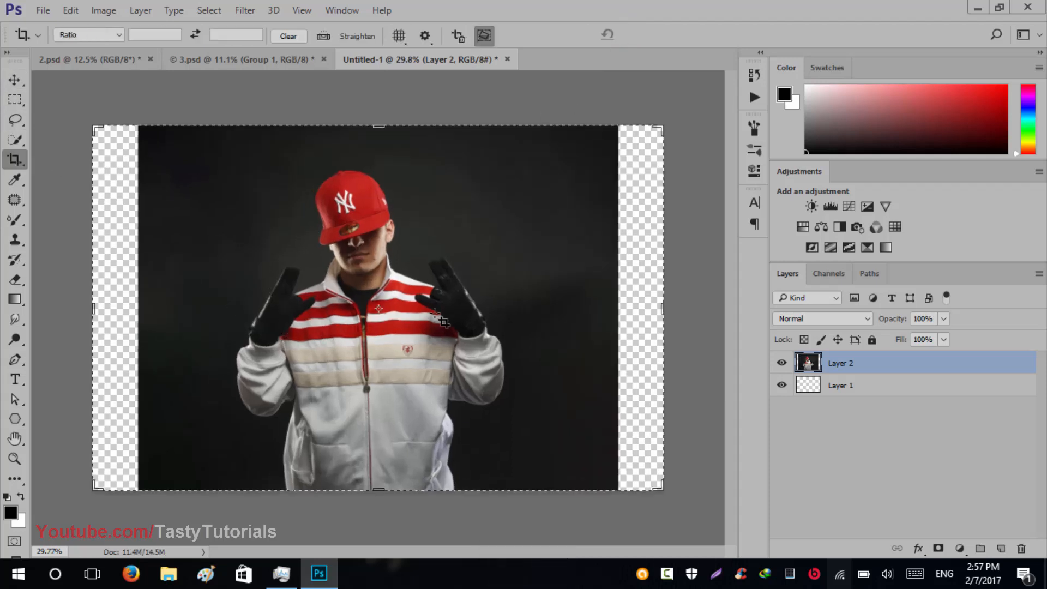
click(482, 299)
drag(664, 308, 653, 309)
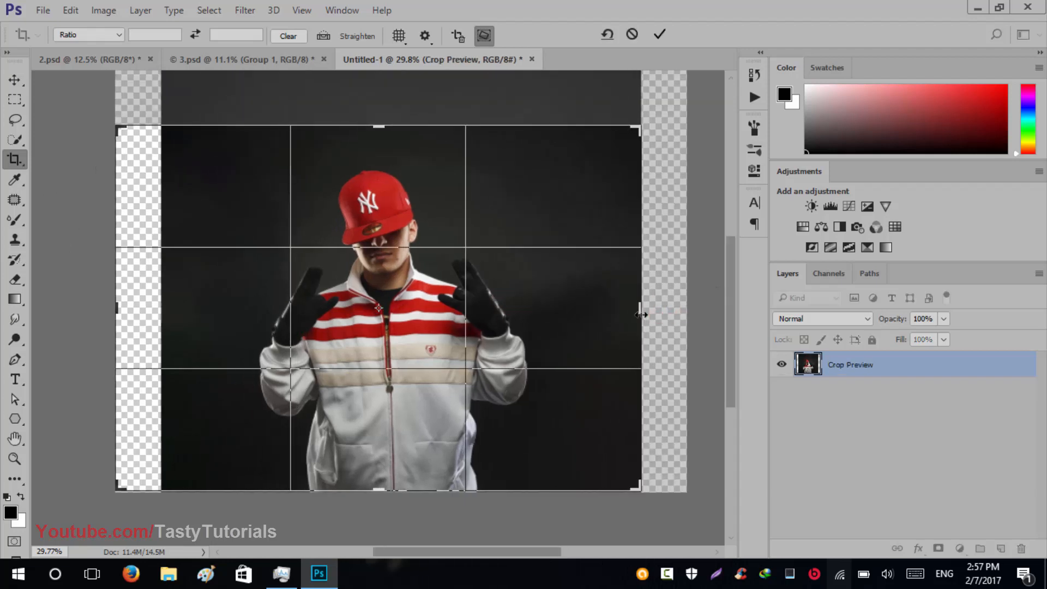
drag(118, 309, 162, 310)
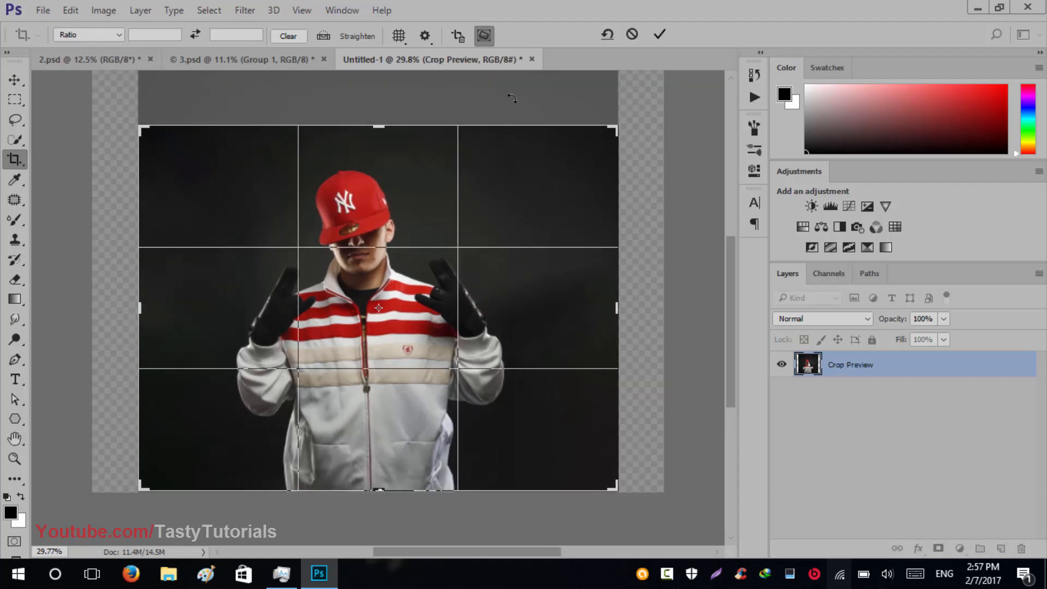
click(660, 35)
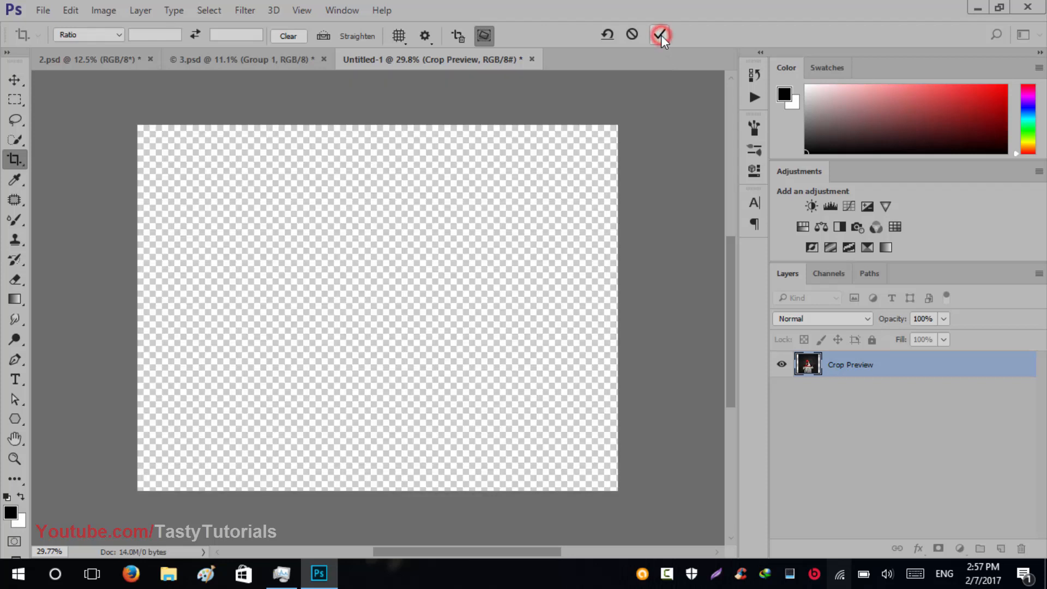
- Move the empty Layer 1 above Layer 2 in the layer stack
click(12, 82)
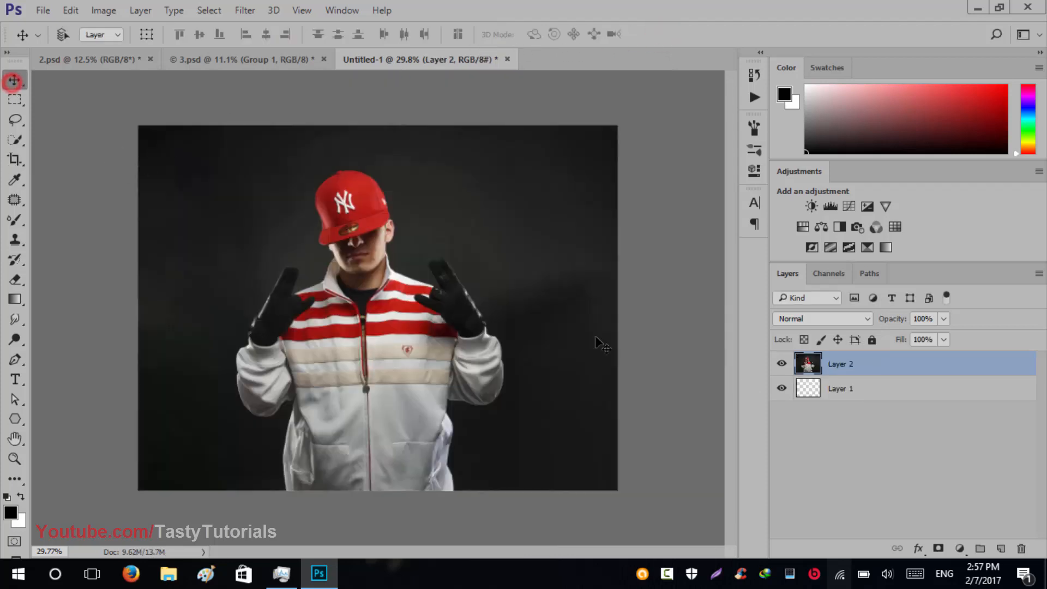
drag(868, 391, 856, 360)
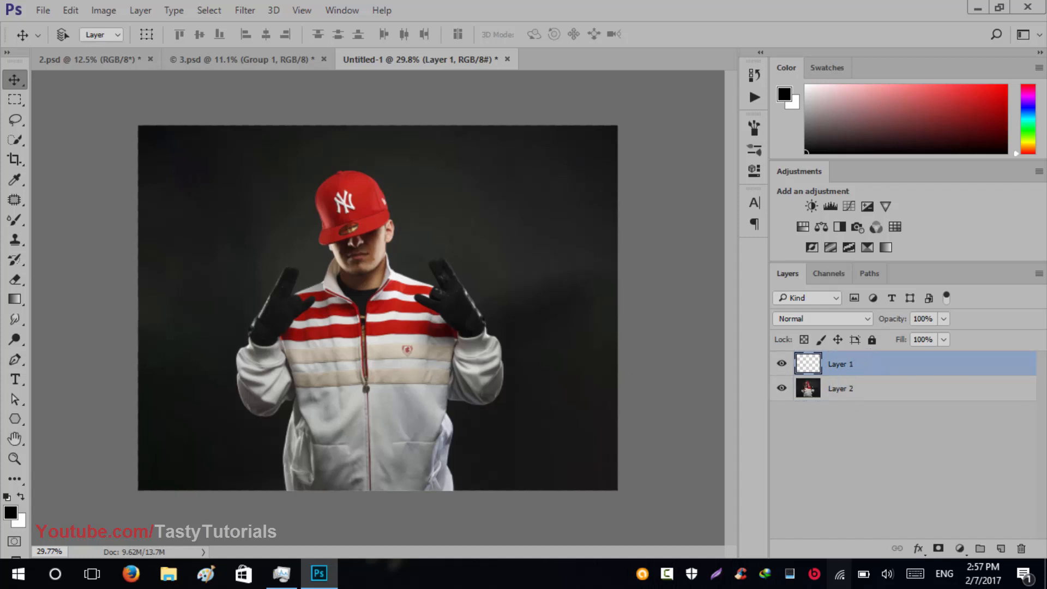
- Select the man's cap, face, jacket and gloves on Layer 2 with the Quick Selection tool
click(15, 139)
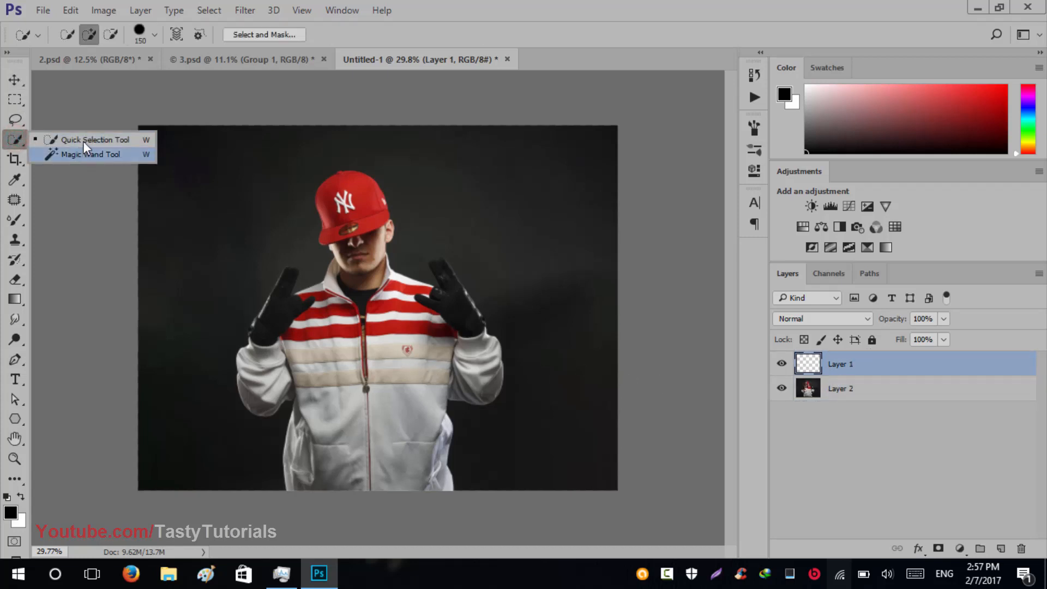
click(83, 140)
click(900, 389)
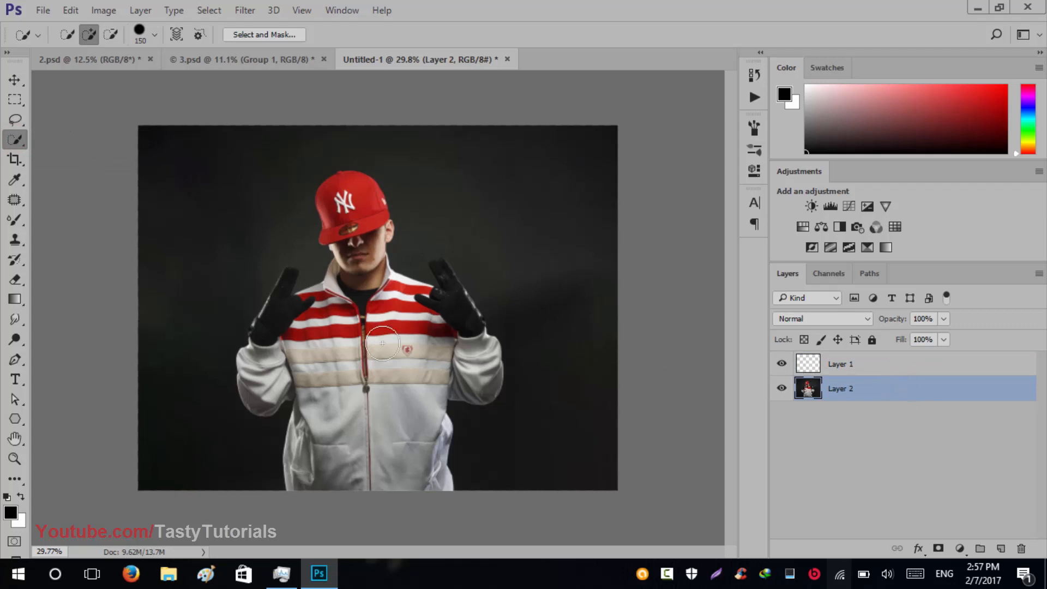
scroll(382, 342, up, 2)
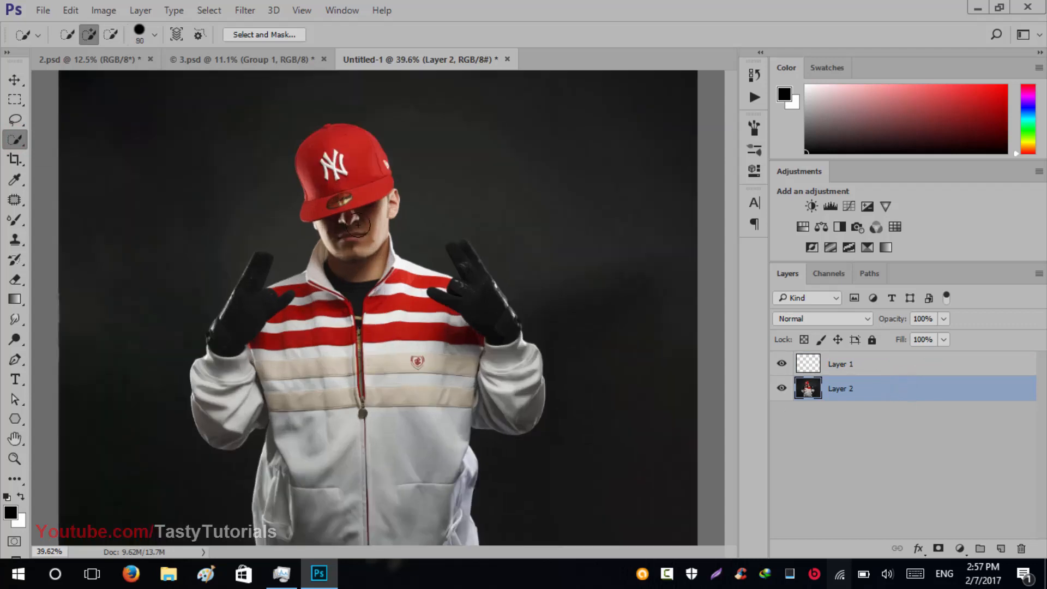
mouse_move(320, 205)
mouse_down()
mouse_move(366, 504)
mouse_move(409, 460)
mouse_move(402, 307)
mouse_move(362, 275)
mouse_move(317, 281)
mouse_move(241, 329)
mouse_move(222, 389)
mouse_move(233, 422)
mouse_move(345, 383)
mouse_move(498, 405)
mouse_move(508, 385)
mouse_move(474, 297)
mouse_up()
scroll(475, 297, up, 5)
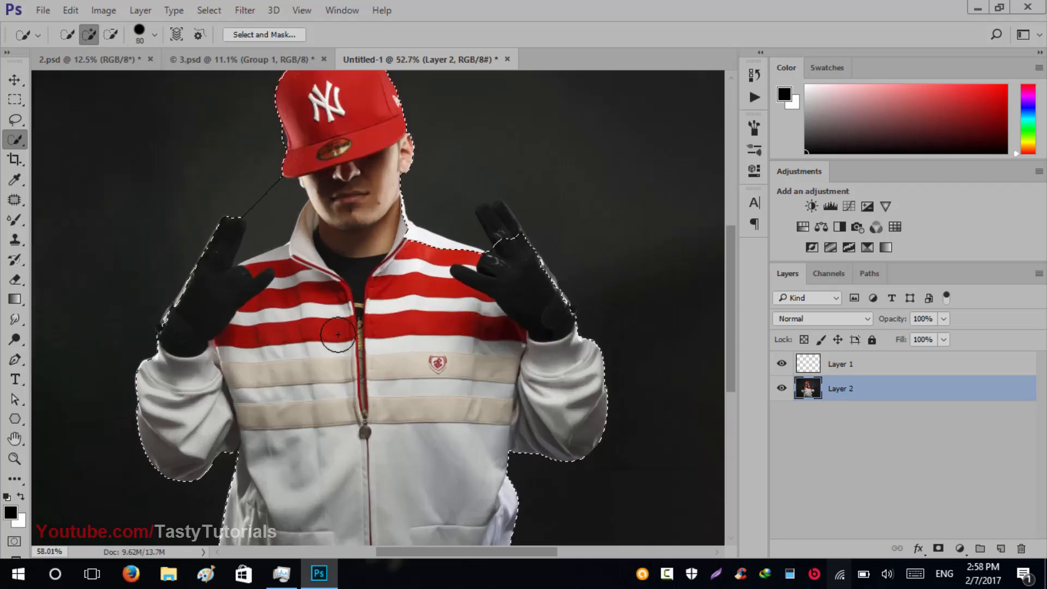
drag(377, 268, 453, 376)
- Reduce the Quick Selection brush to 30 px and subtract the background between the raised glove, the cap and the collar from the selection
scroll(321, 315, up, 2)
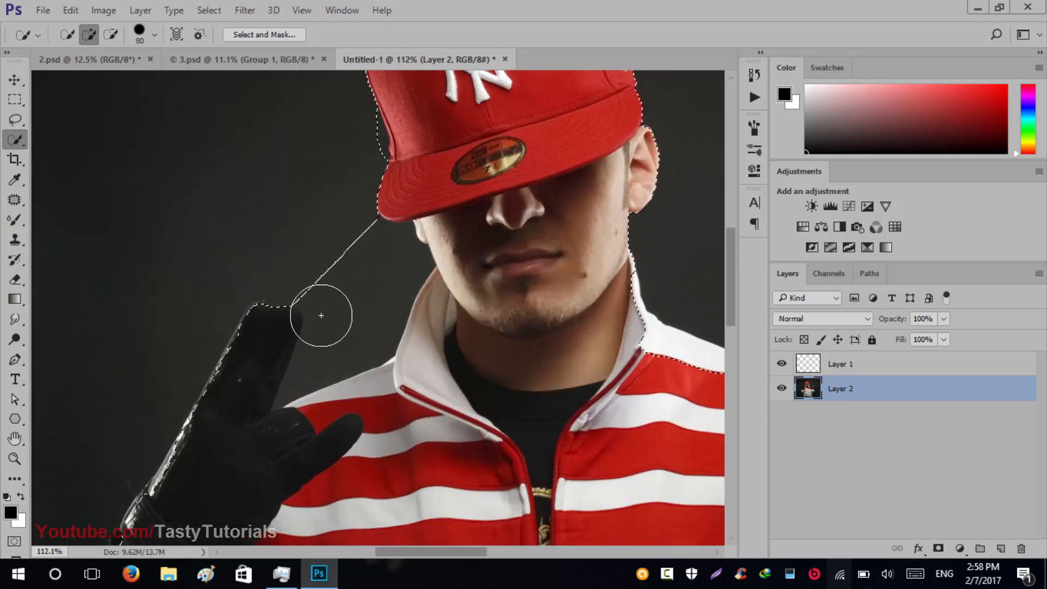
key(bracketleft)
key(bracketleft)
key(bracketleft)
key(bracketleft)
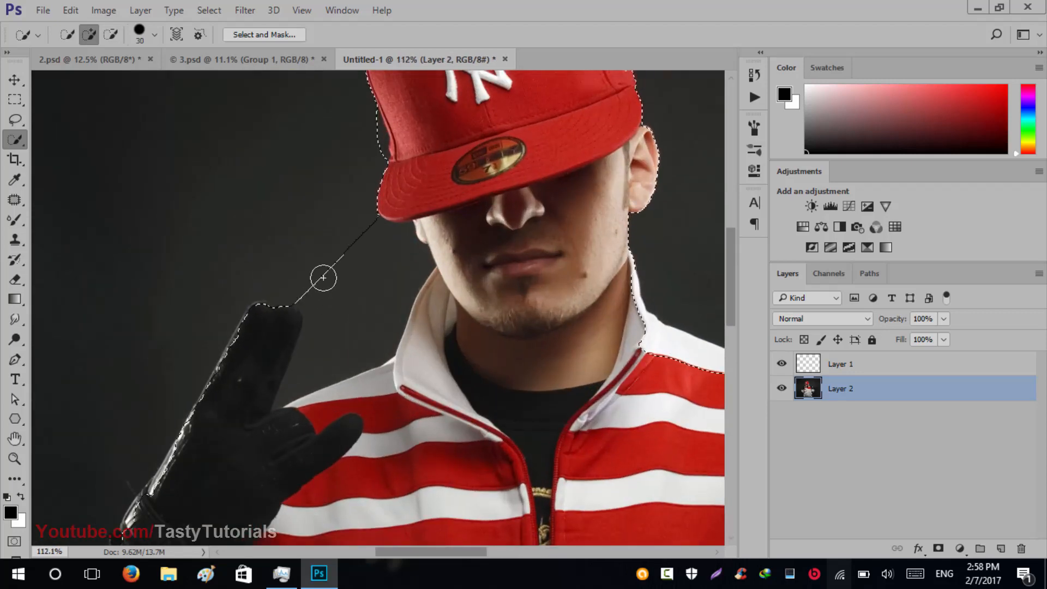
key(alt)
mouse_move(336, 264)
mouse_down()
mouse_move(351, 310)
mouse_move(378, 284)
mouse_up()
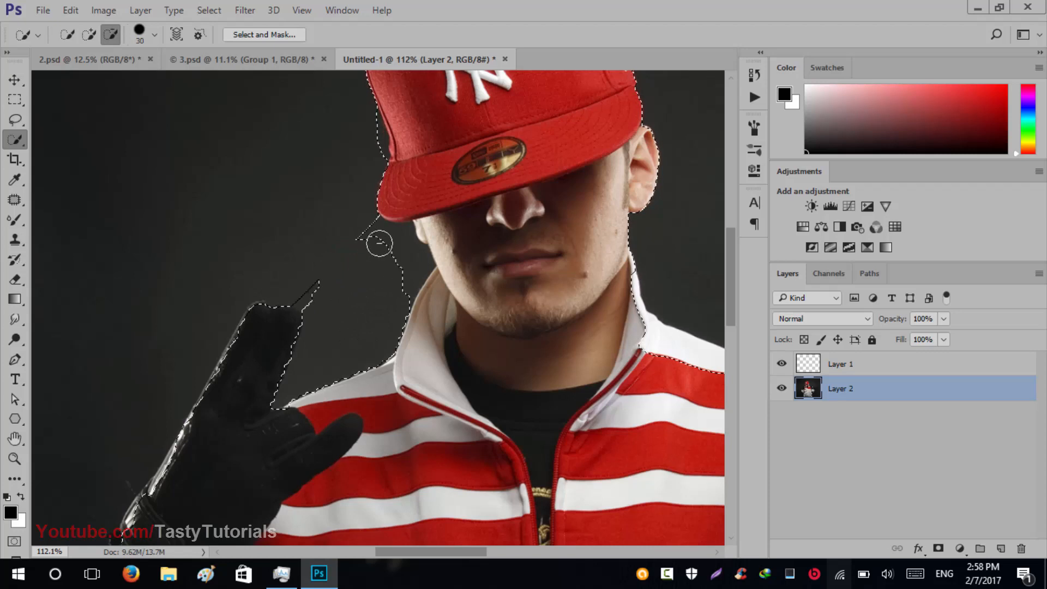
mouse_move(379, 244)
mouse_down()
mouse_move(406, 260)
mouse_move(406, 283)
mouse_up()
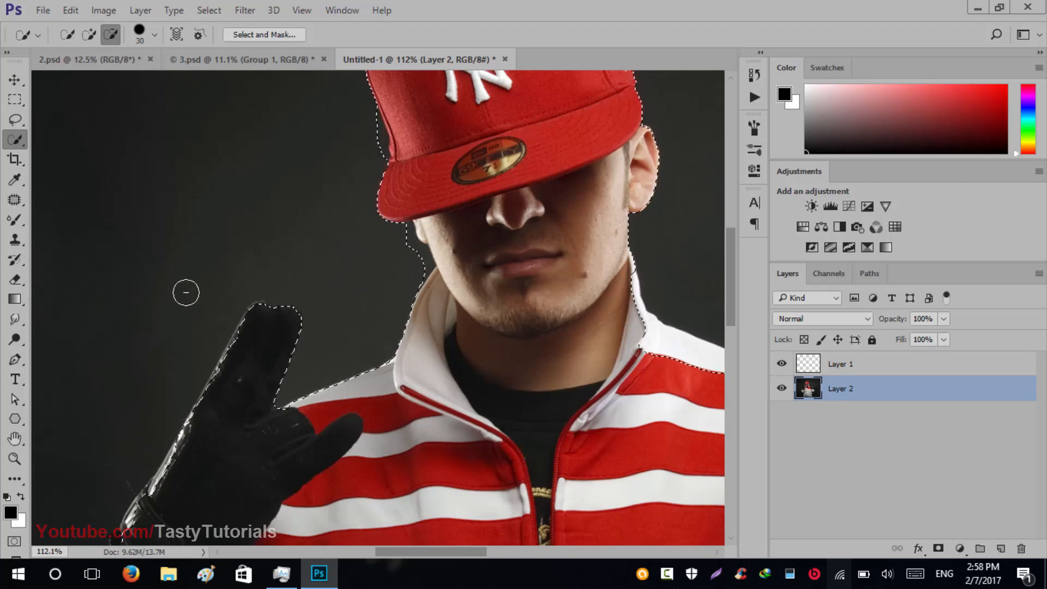
- Refine the selection along the man's right glove and the side and crown of his cap
scroll(248, 333, up, 1)
drag(248, 334, 217, 410)
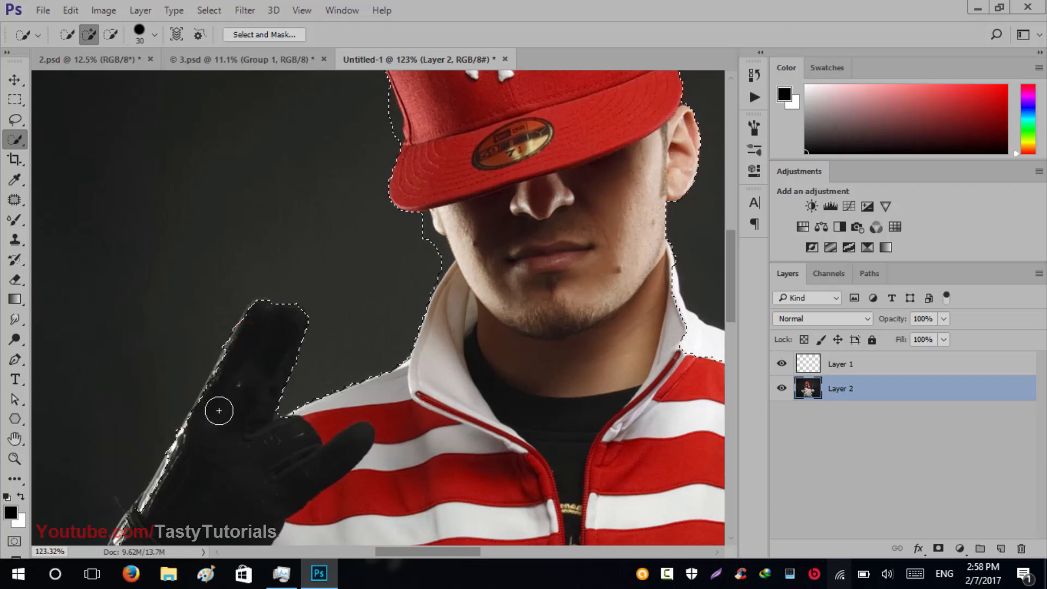
drag(385, 172, 375, 337)
mouse_move(364, 300)
mouse_down()
mouse_move(369, 264)
mouse_move(376, 289)
mouse_up()
click(376, 295)
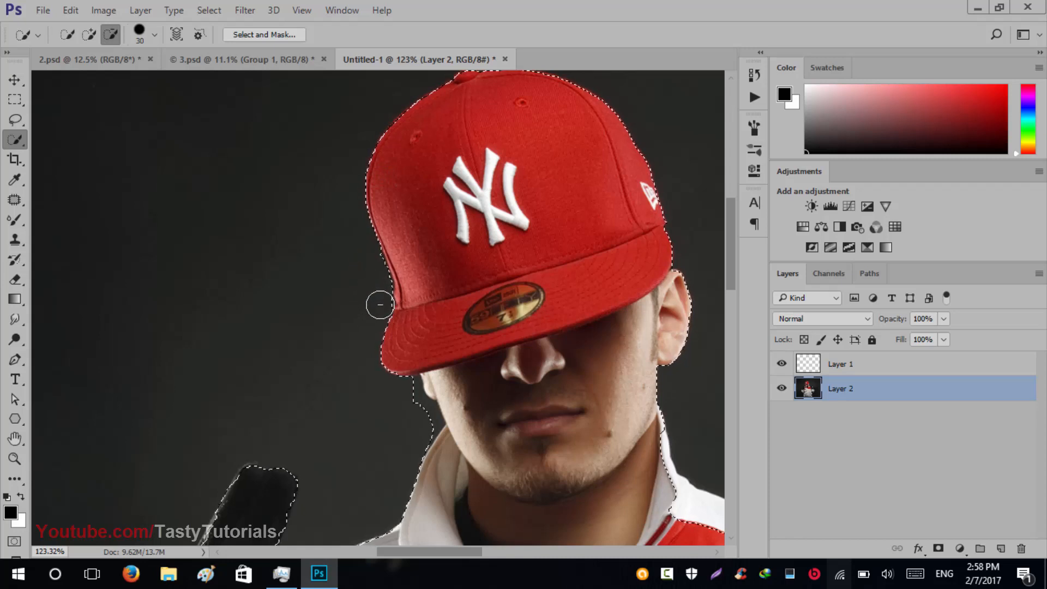
drag(594, 243, 453, 322)
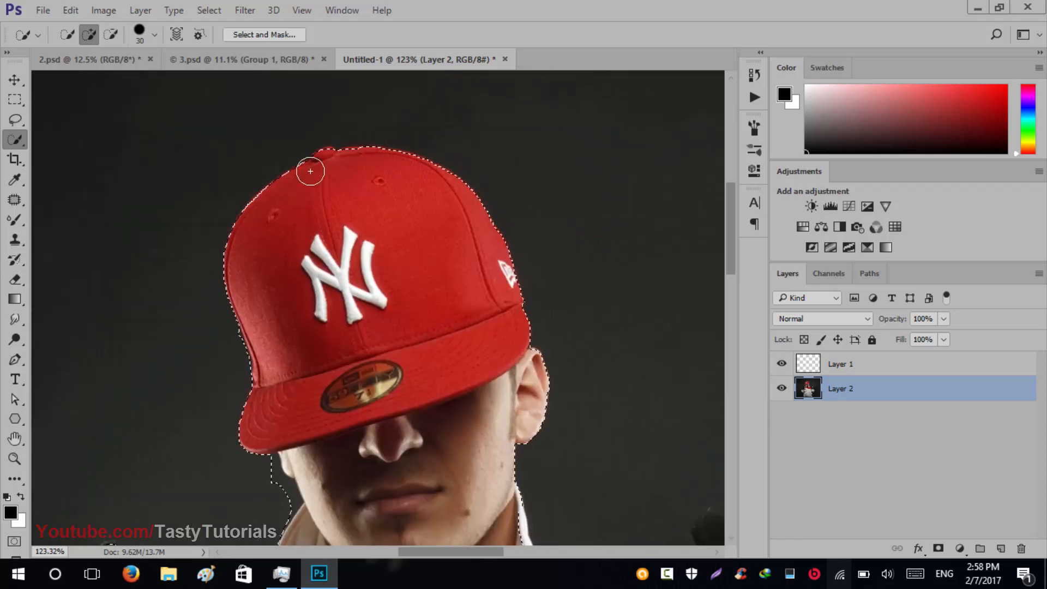
drag(291, 187, 312, 176)
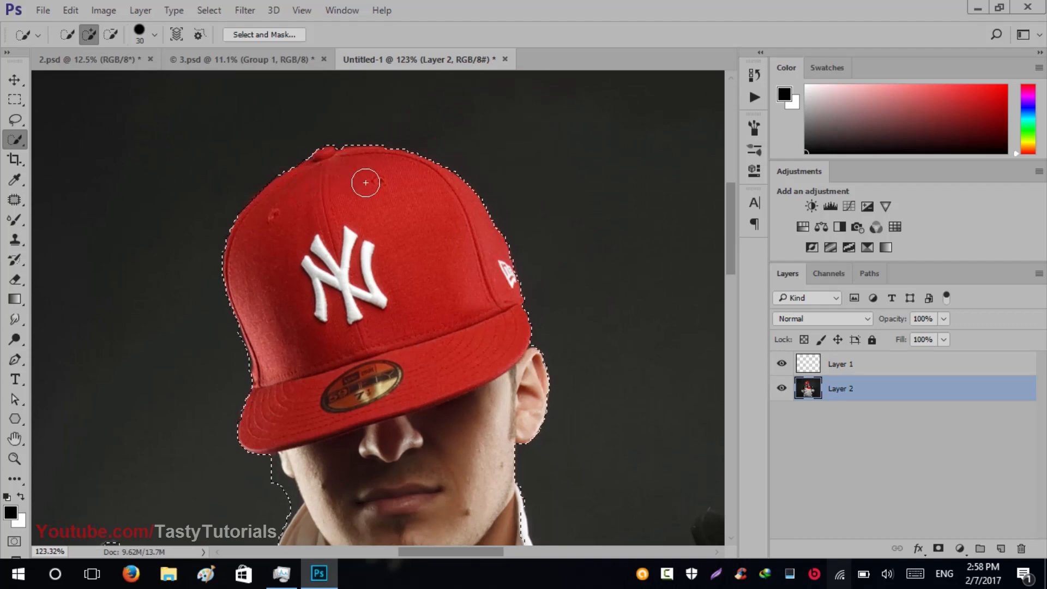
- Add the fingertips of the man's raised left glove to the selection
drag(466, 327, 416, 205)
drag(436, 285, 406, 159)
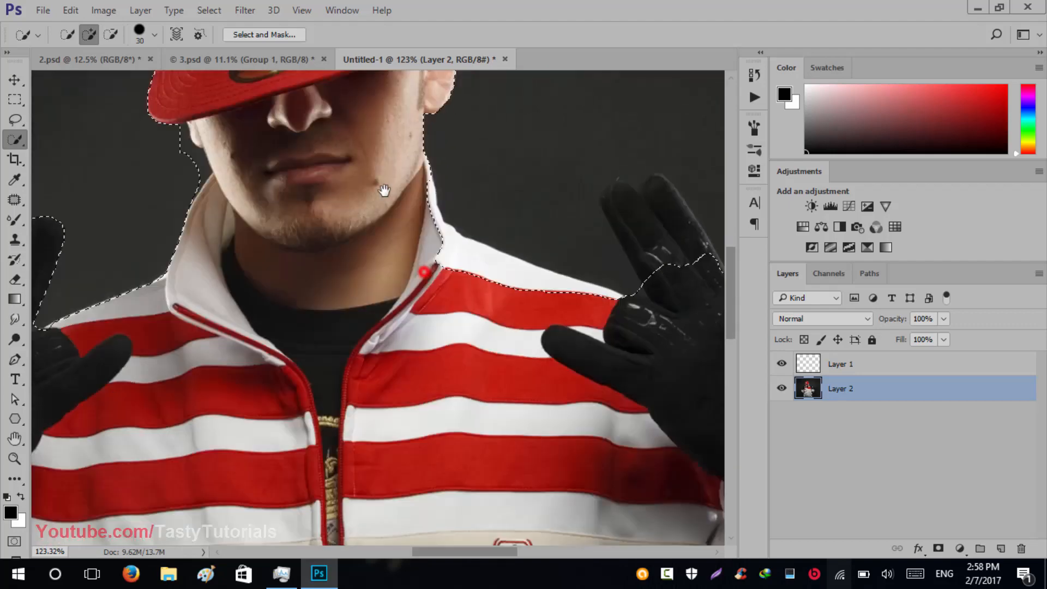
drag(701, 303, 610, 372)
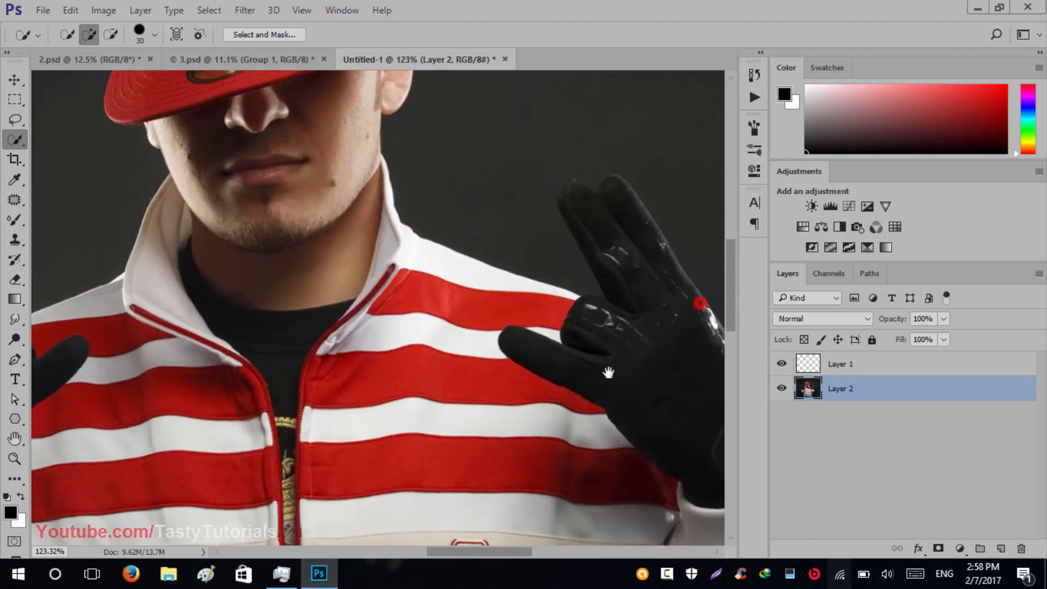
drag(573, 312, 521, 246)
click(514, 240)
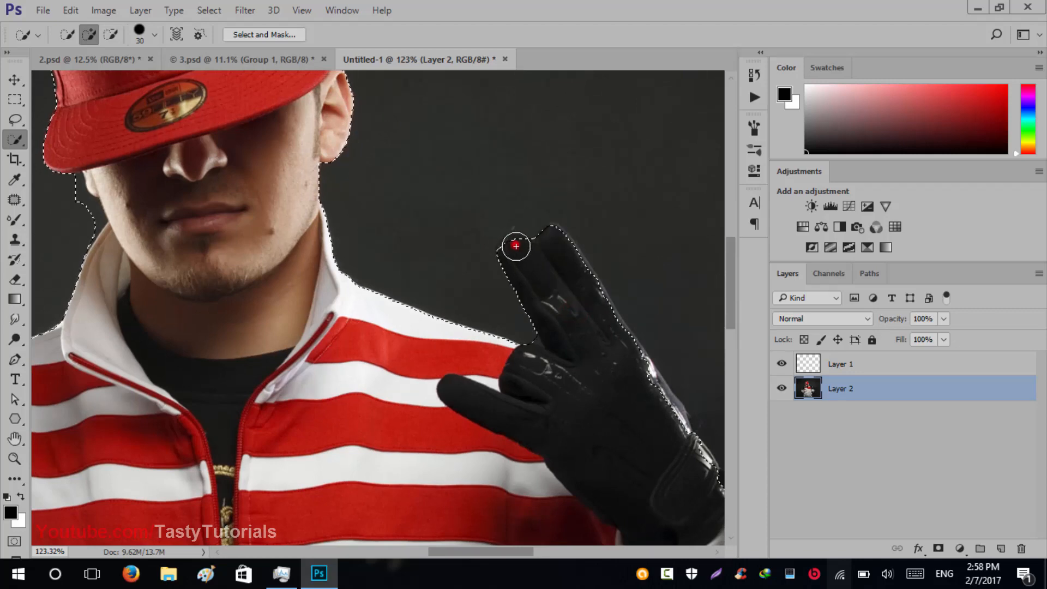
click(552, 240)
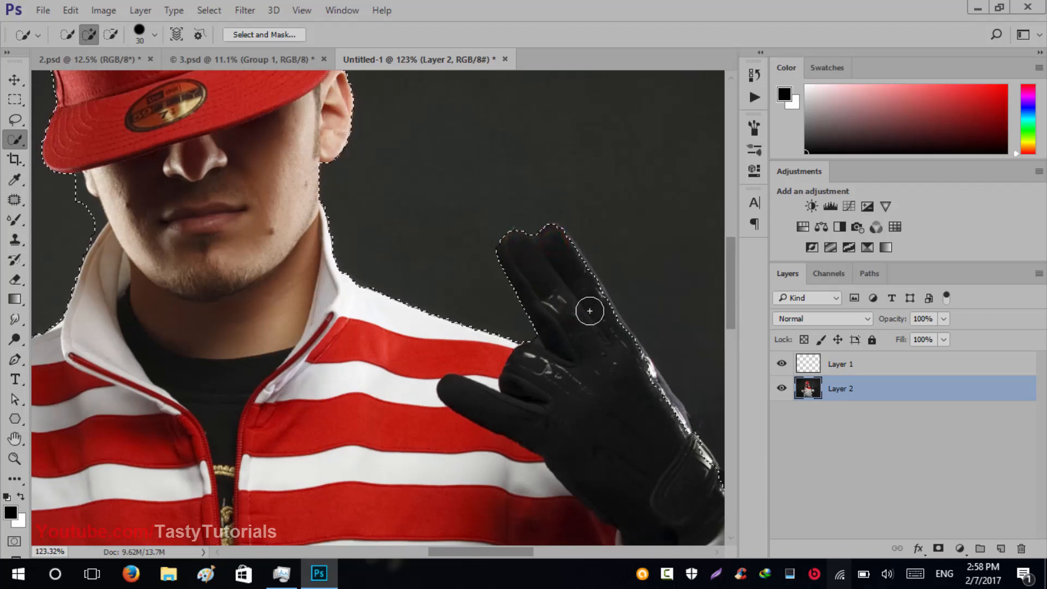
- Reduce the Quick Selection brush to 7 px and add the left glove's shiny wrist strap and protruding tab to the selection
drag(637, 433, 402, 144)
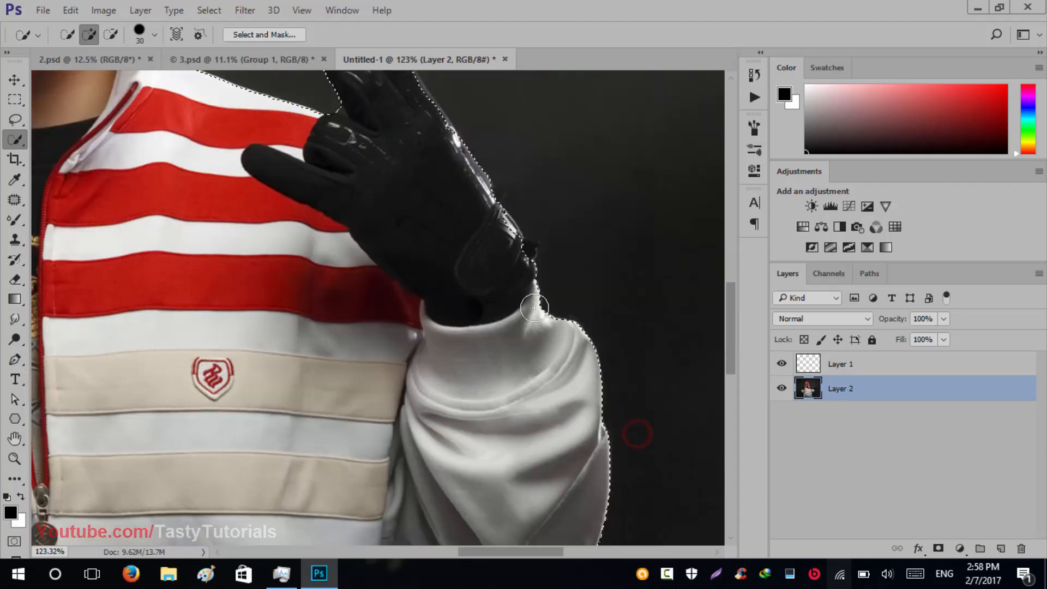
scroll(535, 305, up, 6)
drag(486, 243, 455, 412)
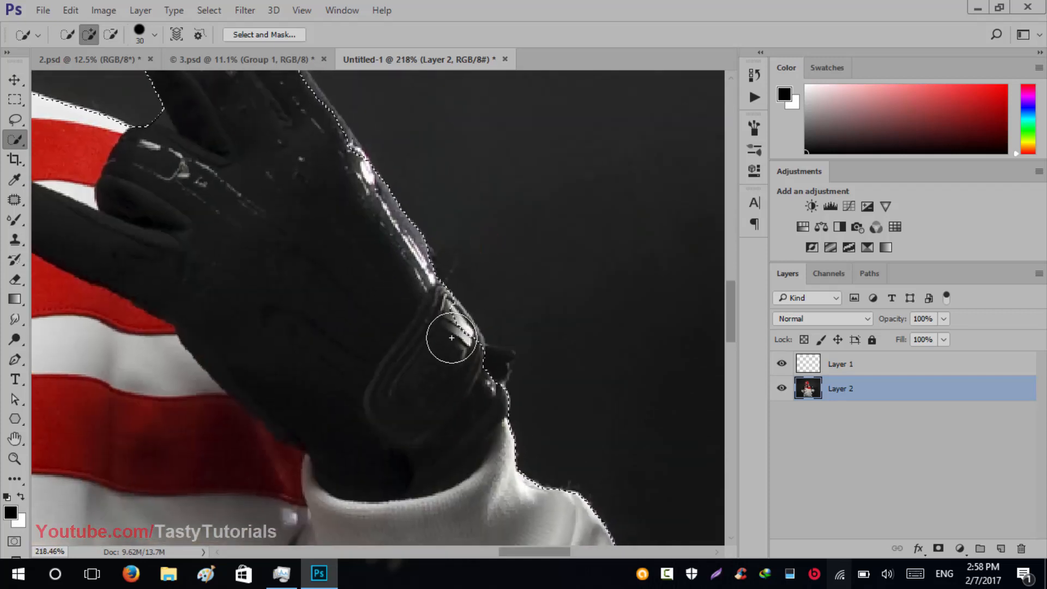
click(473, 365)
click(442, 334)
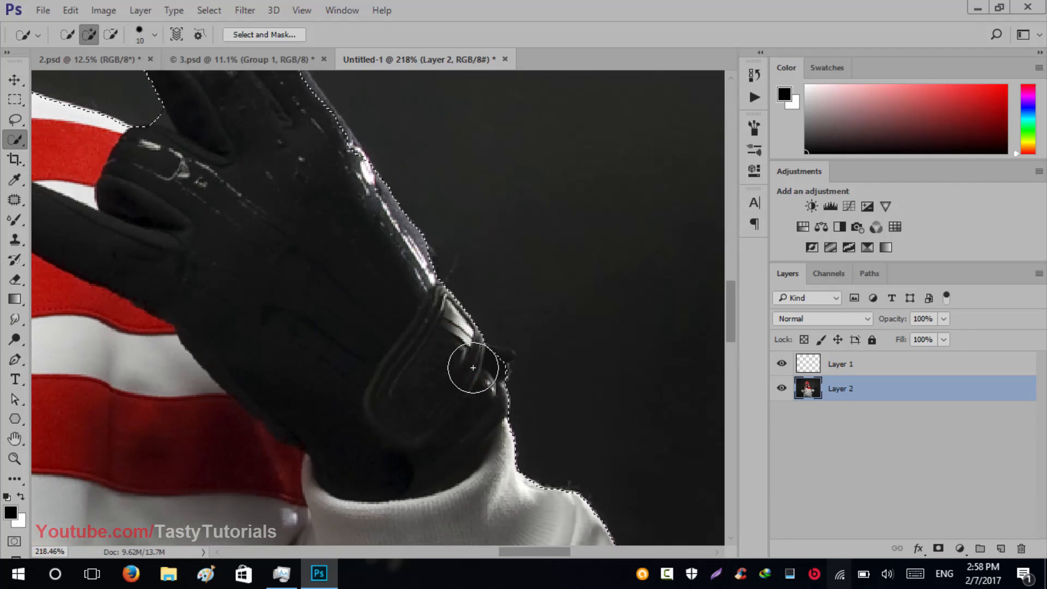
click(506, 353)
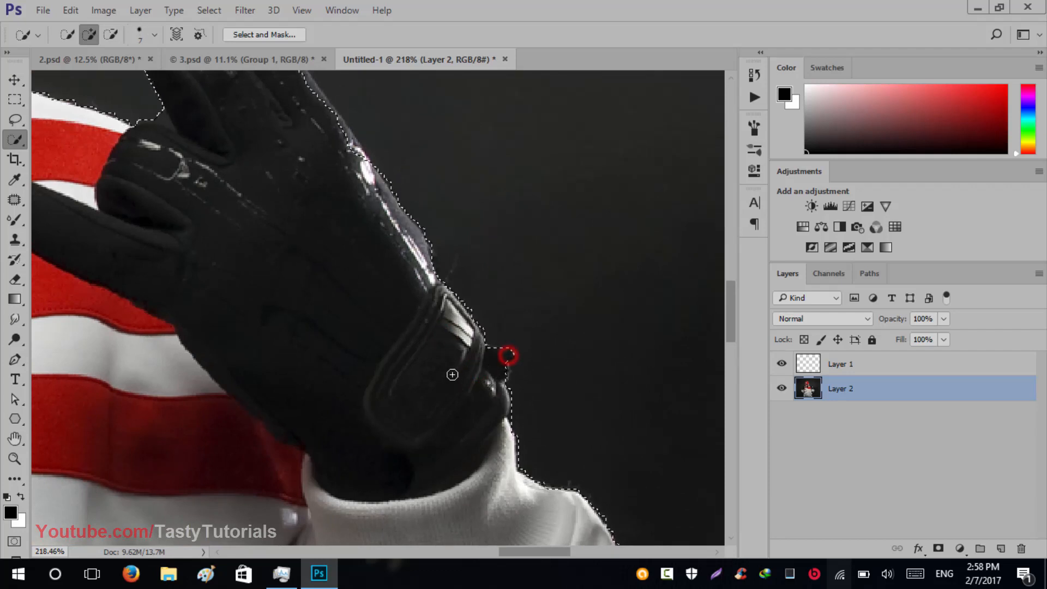
click(501, 372)
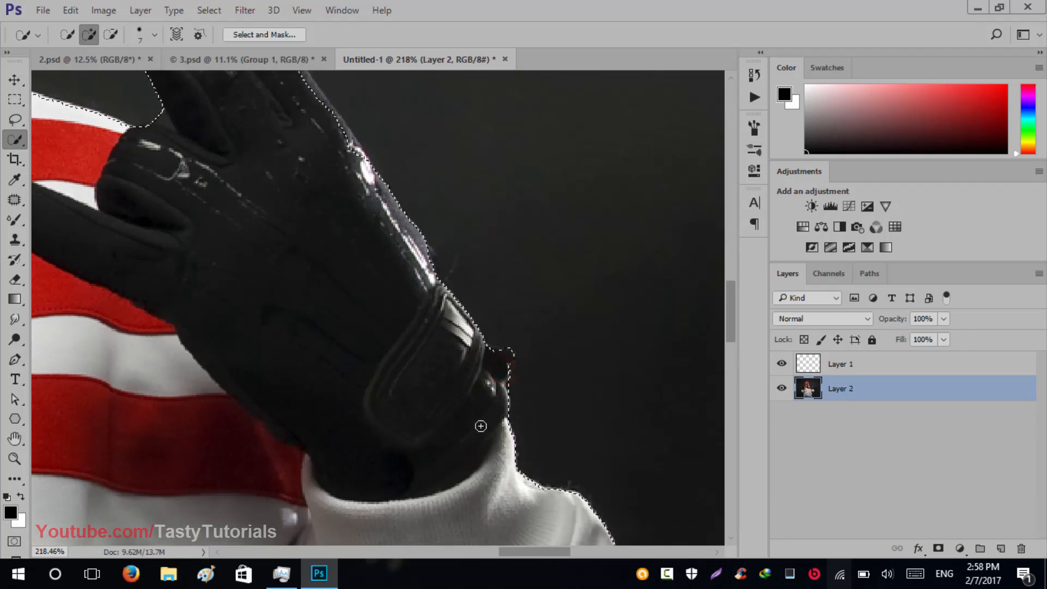
- Add the wrist strap and small tab of the man's right glove to the selection
scroll(444, 412, down, 3)
scroll(444, 412, down, 3)
key(space)
drag(446, 441, 432, 539)
drag(336, 327, 354, 385)
scroll(264, 369, up, 5)
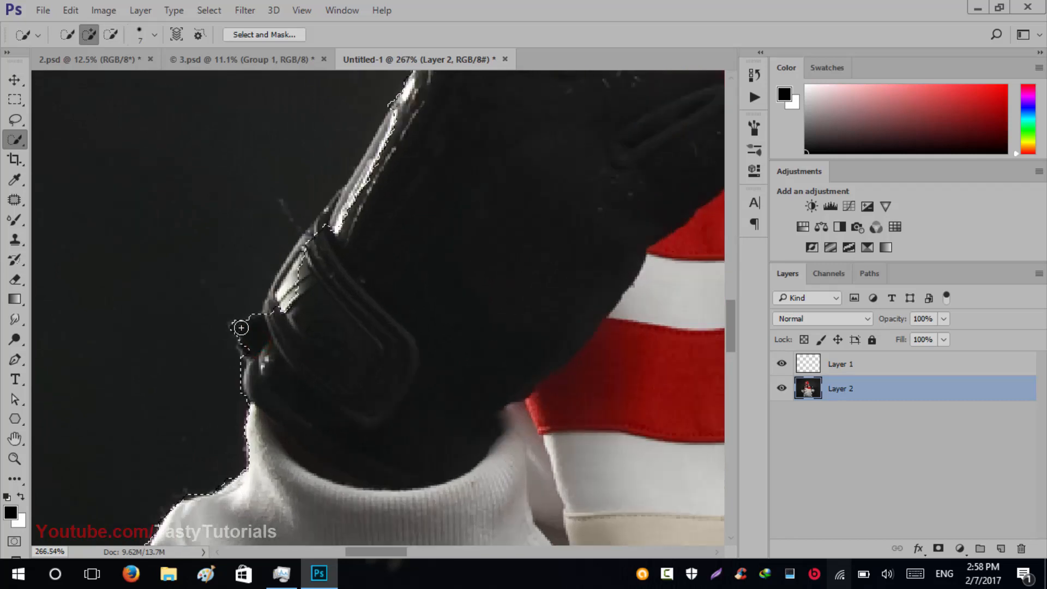
mouse_move(240, 328)
mouse_down()
mouse_move(306, 265)
mouse_move(325, 220)
mouse_move(343, 215)
mouse_move(288, 269)
mouse_move(275, 294)
mouse_up()
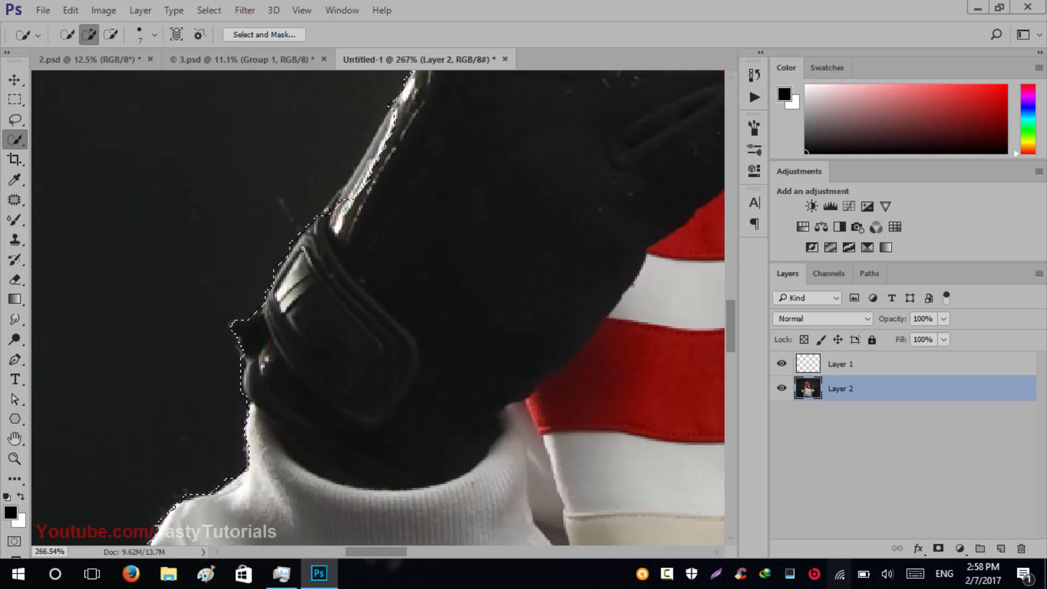
- Add the outer edge and the fingertip of the man's right glove to the selection
drag(398, 203, 339, 338)
drag(348, 239, 286, 329)
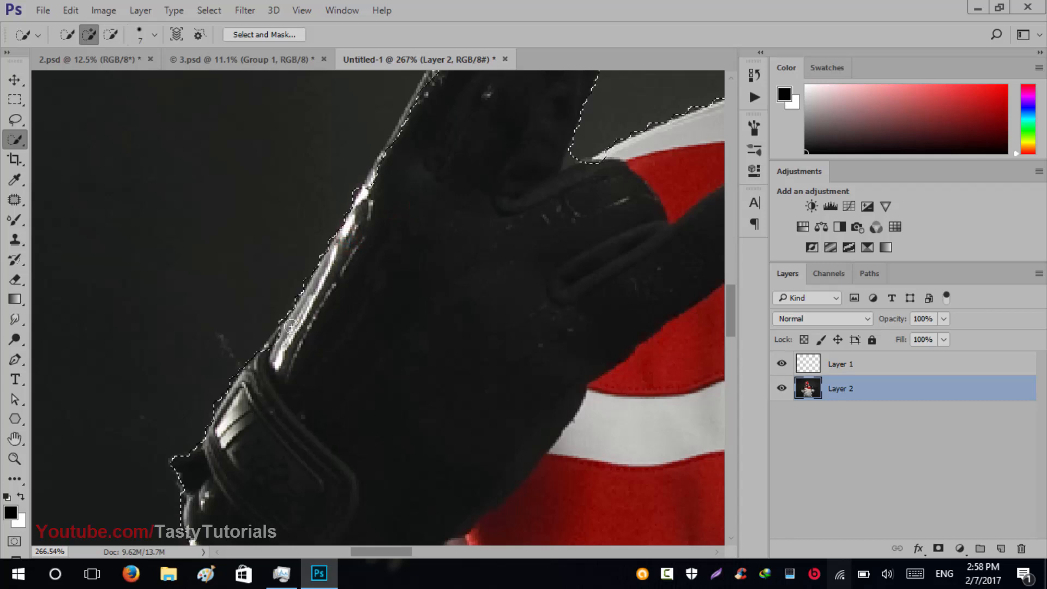
drag(425, 206, 360, 333)
mouse_move(423, 148)
mouse_down()
mouse_move(302, 358)
mouse_move(318, 315)
mouse_up()
scroll(367, 288, down, 2)
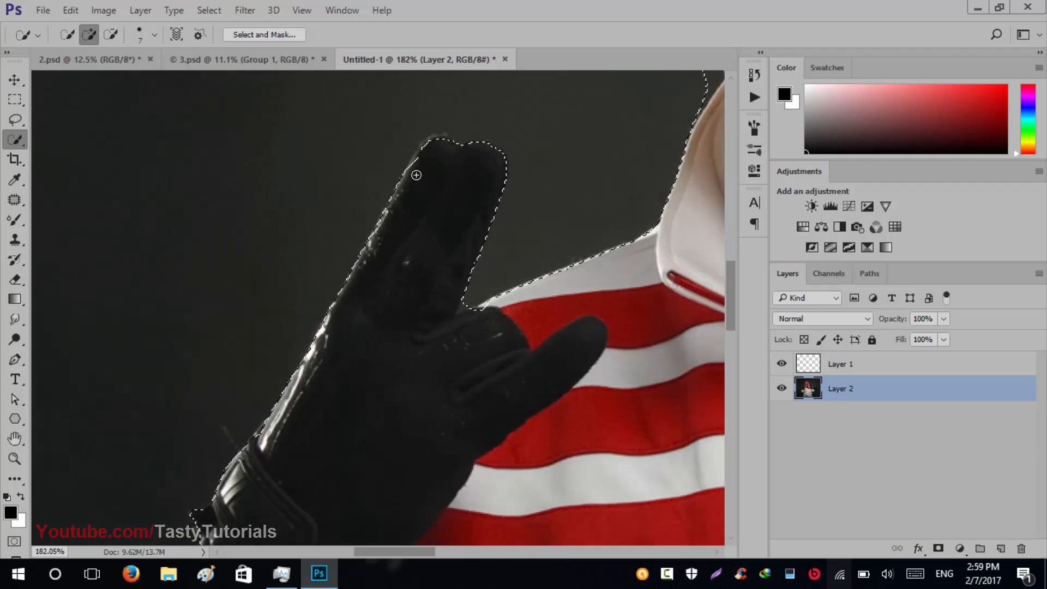
click(436, 143)
- Subtract the background between the cap brim, the cheek and the jacket collar from the selection
scroll(541, 216, down, 3)
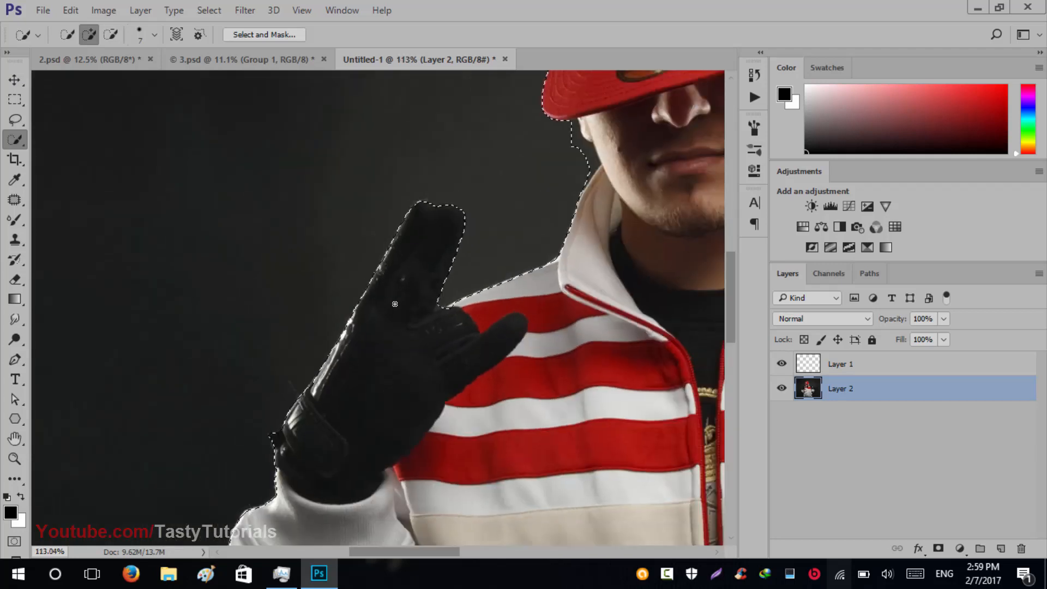
scroll(541, 216, up, 4)
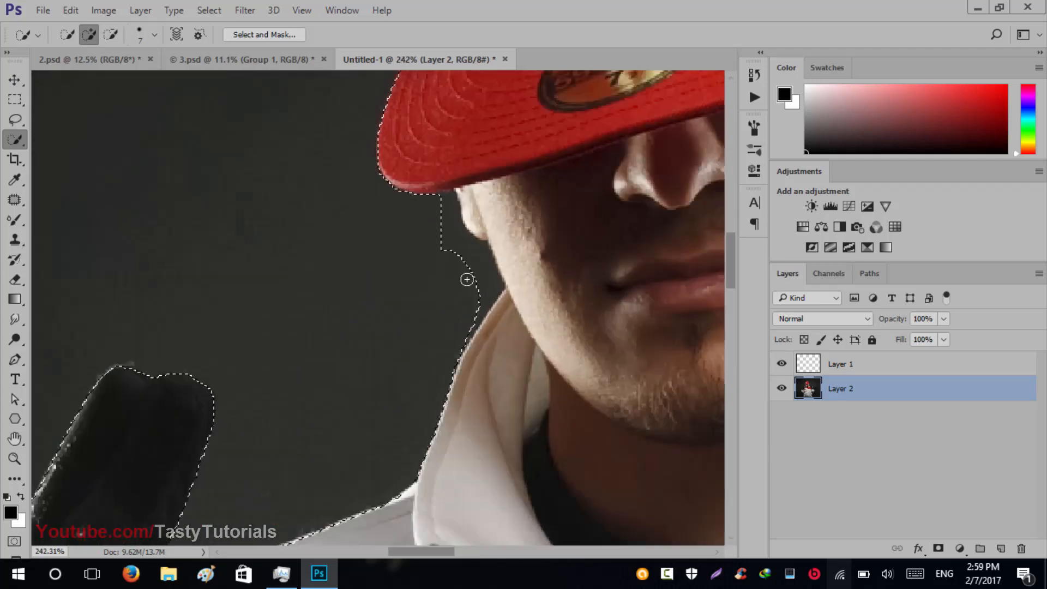
mouse_move(474, 268)
mouse_down()
mouse_move(467, 298)
mouse_move(486, 288)
mouse_up()
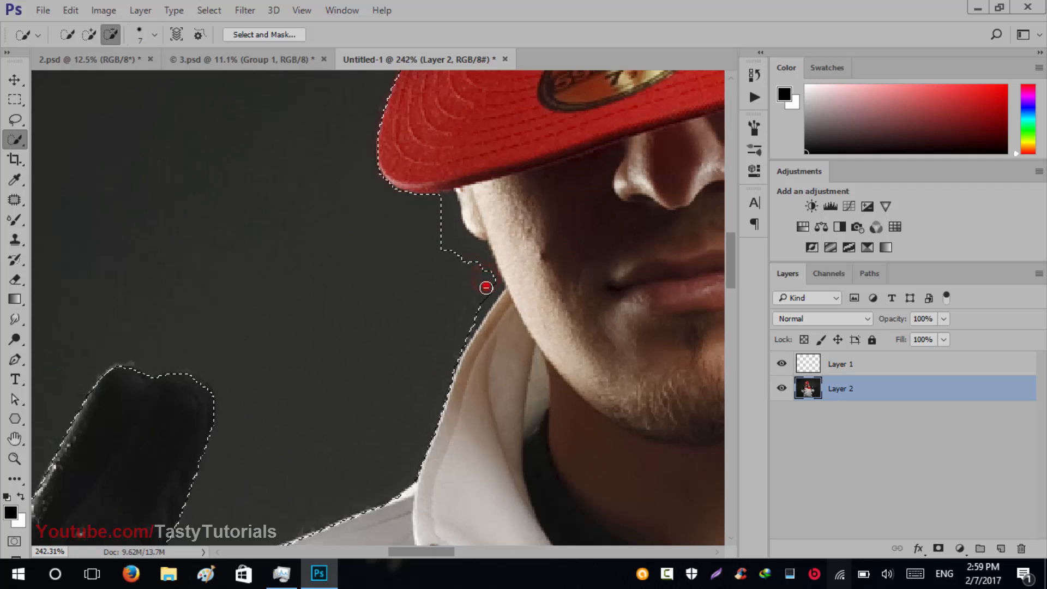
mouse_move(460, 338)
mouse_down()
mouse_move(477, 269)
mouse_move(445, 201)
mouse_move(451, 228)
mouse_move(449, 205)
mouse_move(455, 229)
mouse_up()
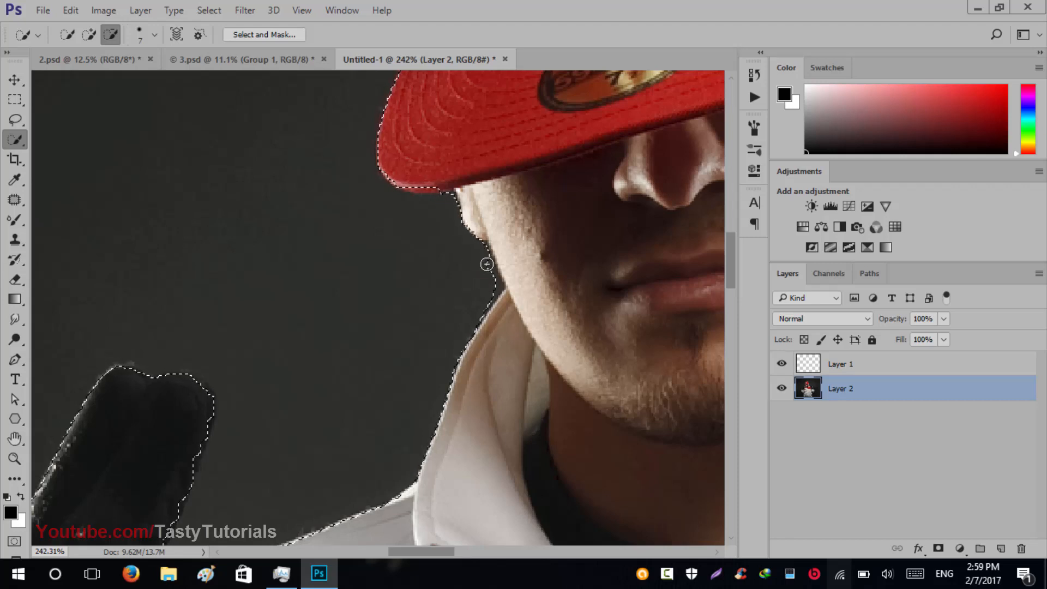
drag(494, 283, 481, 305)
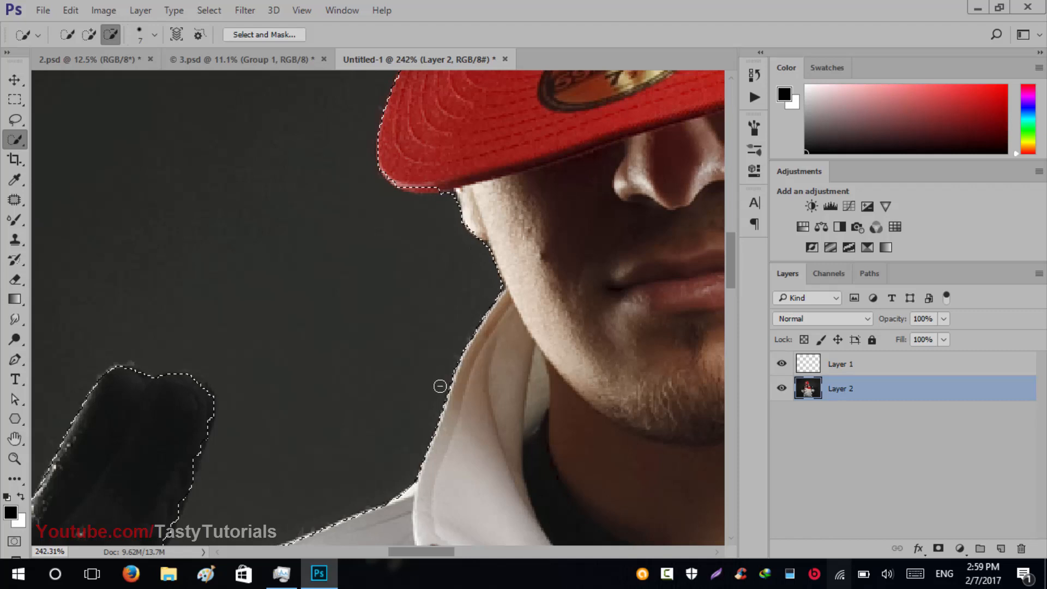
- Make Layer 1 the active layer and set the foreground colour to bright magenta
scroll(438, 299, down, 6)
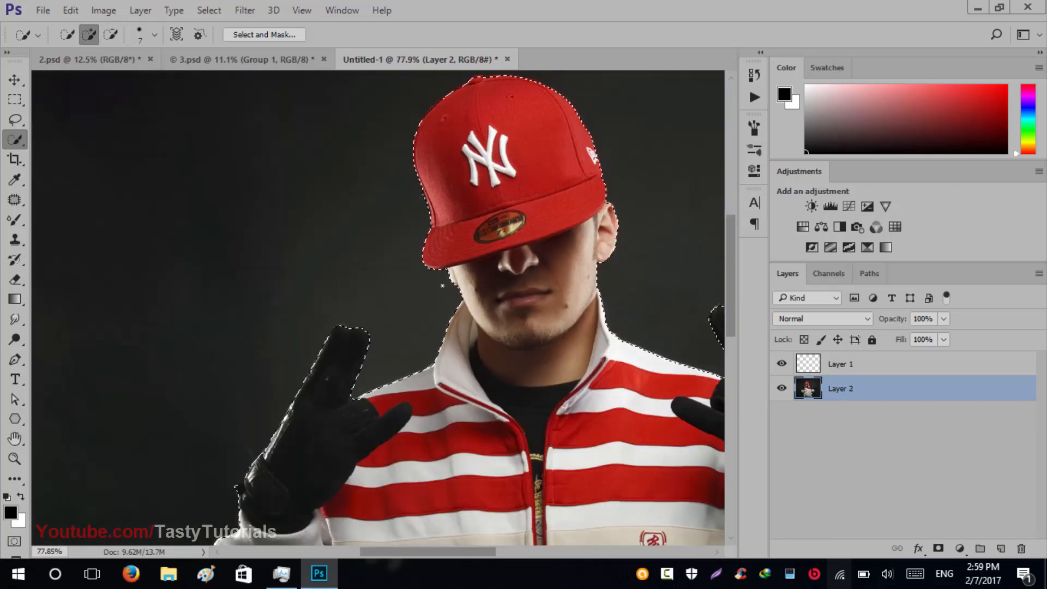
scroll(515, 333, down, 2)
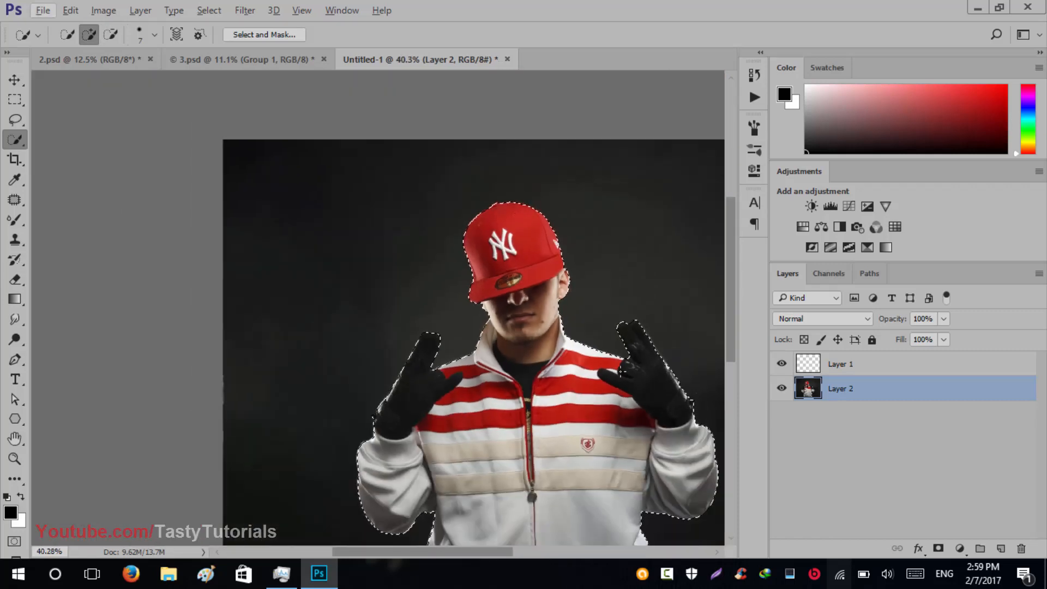
scroll(533, 408, down, 2)
scroll(302, 254, up, 1)
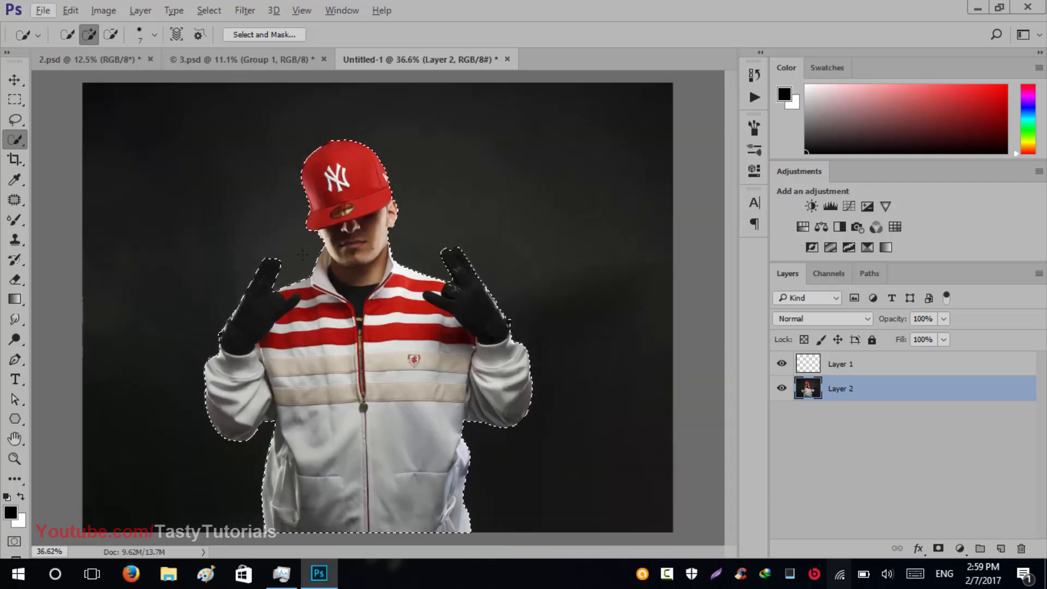
click(841, 365)
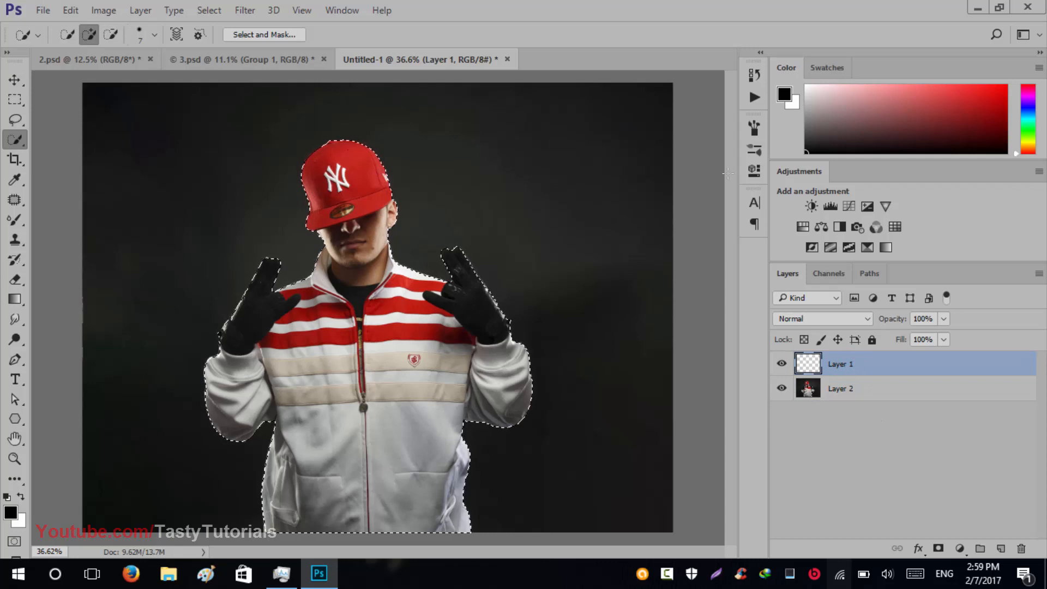
drag(1027, 117, 1030, 96)
click(978, 114)
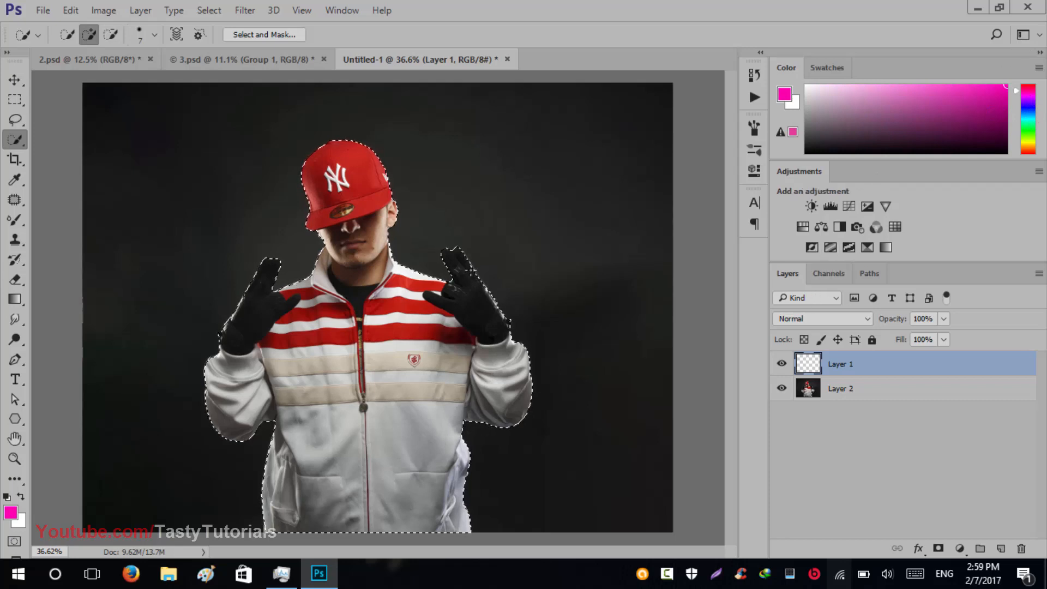
- Undo the last selection stroke made on Layer 1, and add the left glove's outer finger edge to the selection with Layer 2 active
scroll(452, 333, up, 5)
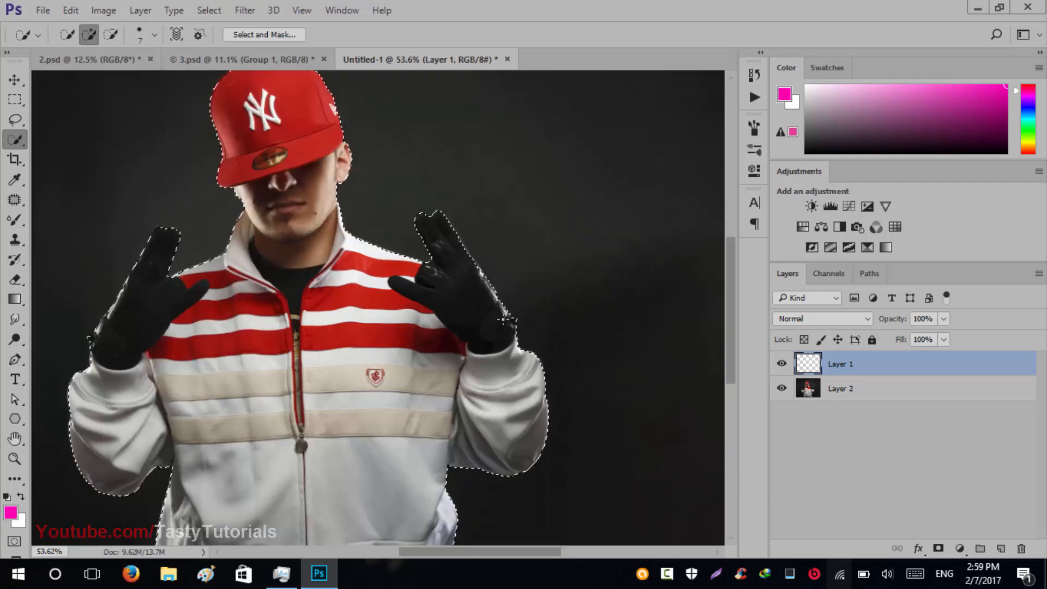
scroll(445, 213, up, 1)
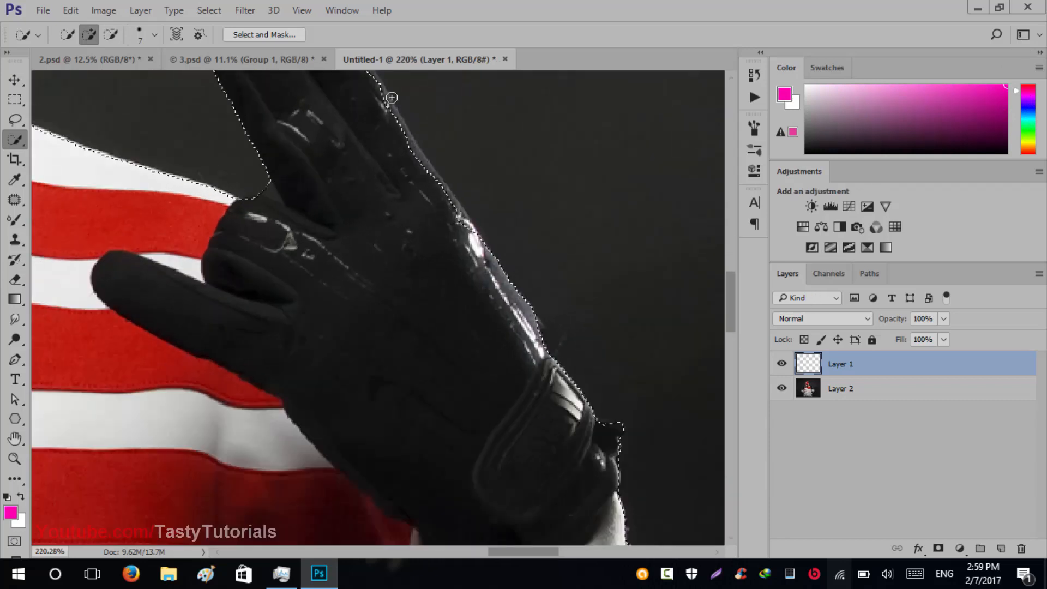
key(ctrl+alt+z)
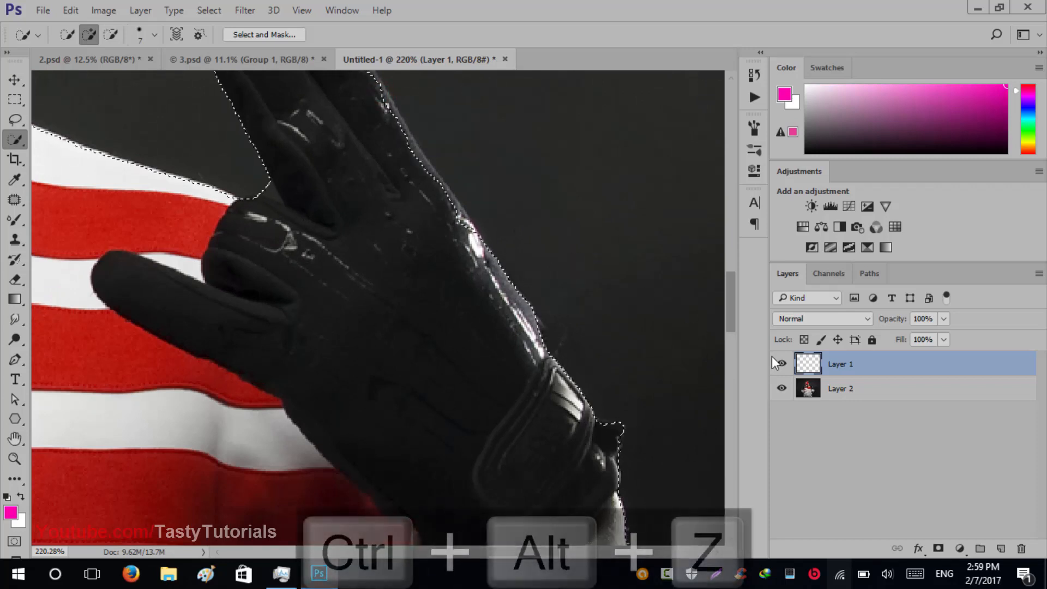
click(854, 388)
drag(536, 225, 538, 402)
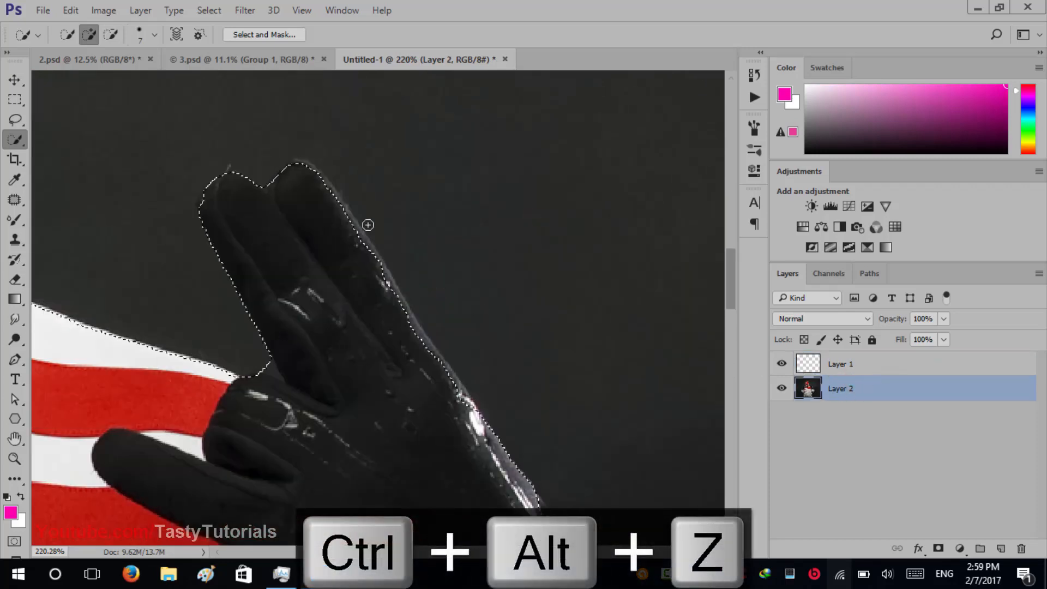
drag(320, 187, 417, 348)
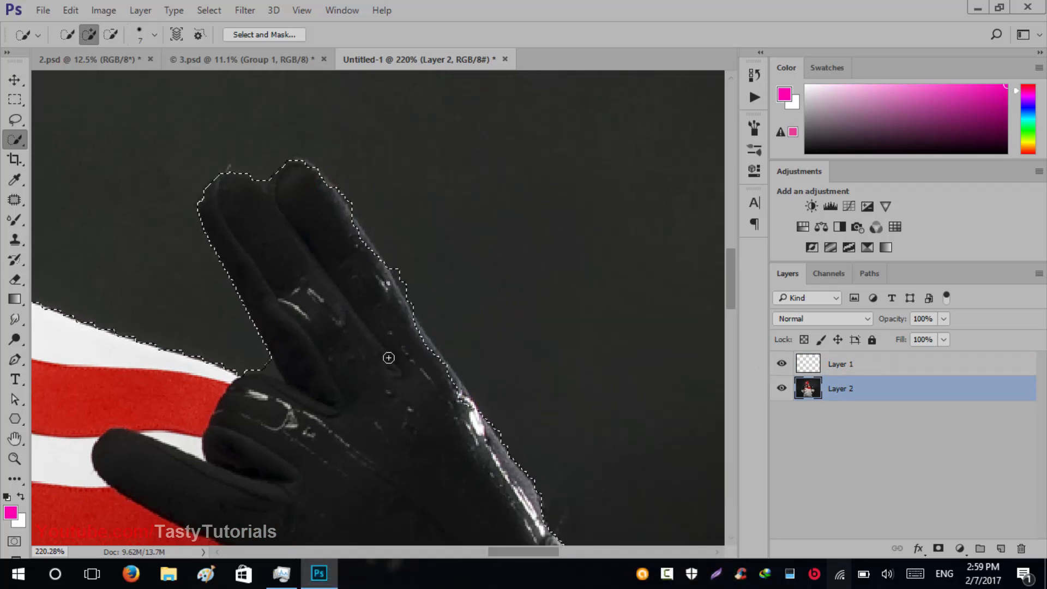
scroll(402, 374, down, 2)
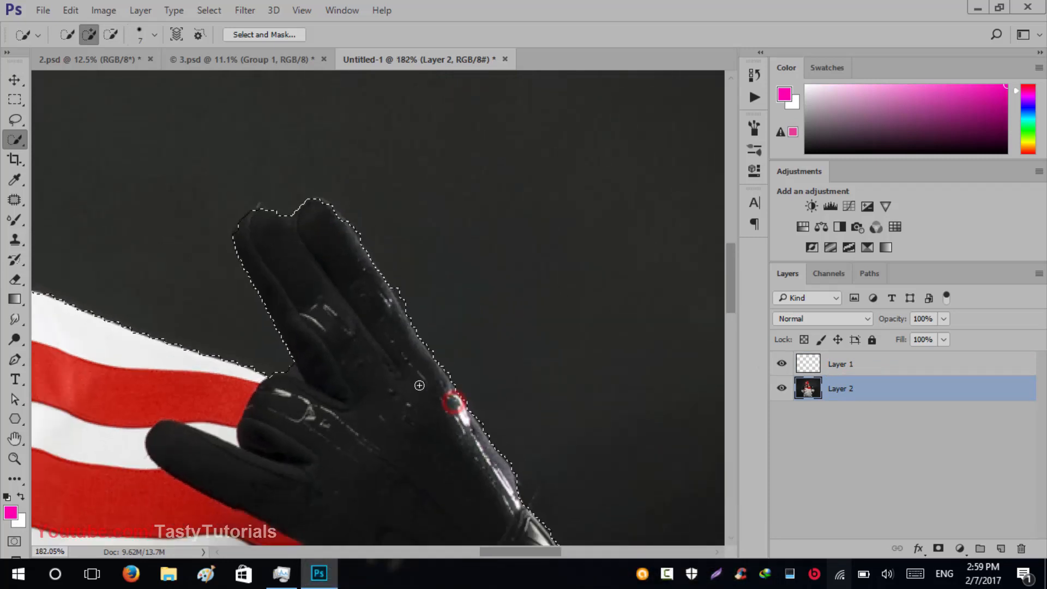
scroll(370, 398, down, 3)
scroll(371, 400, down, 2)
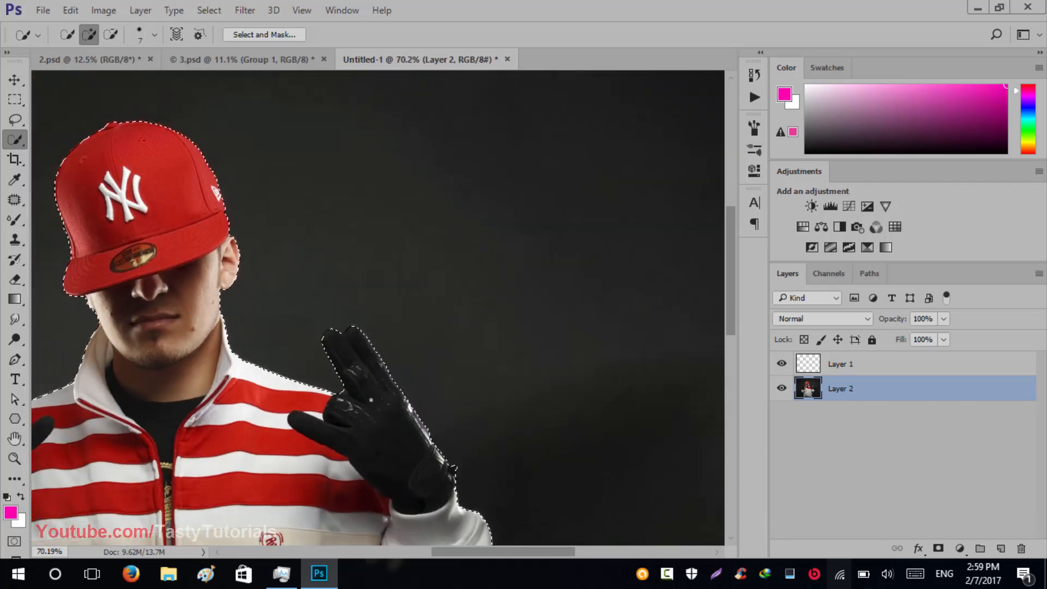
scroll(286, 450, down, 3)
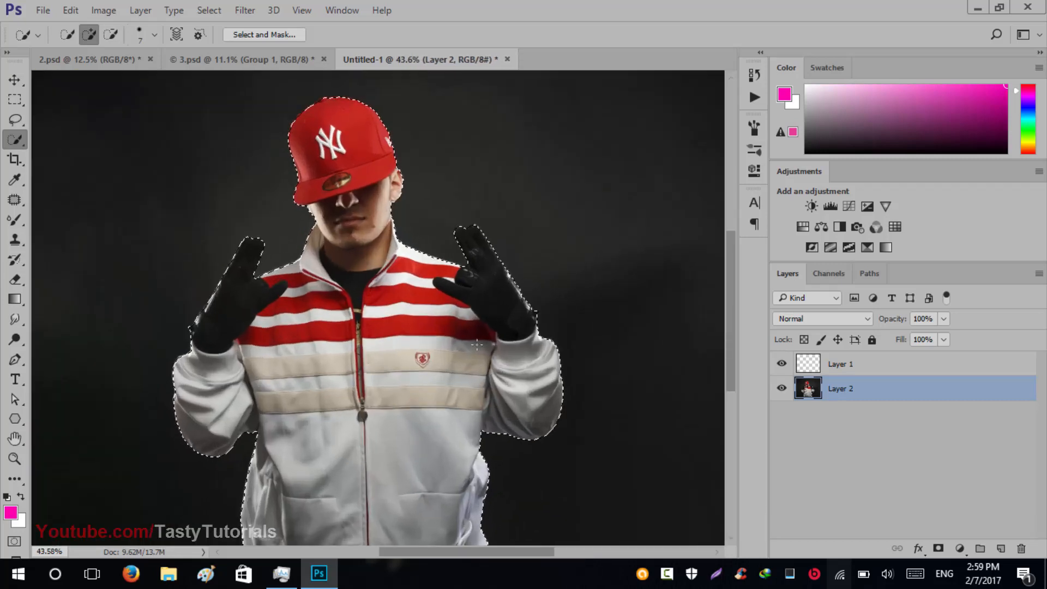
- Fill the man's selection on Layer 1 with the magenta foreground colour, deselect it, and toggle the layer's visibility to check the fill
click(888, 372)
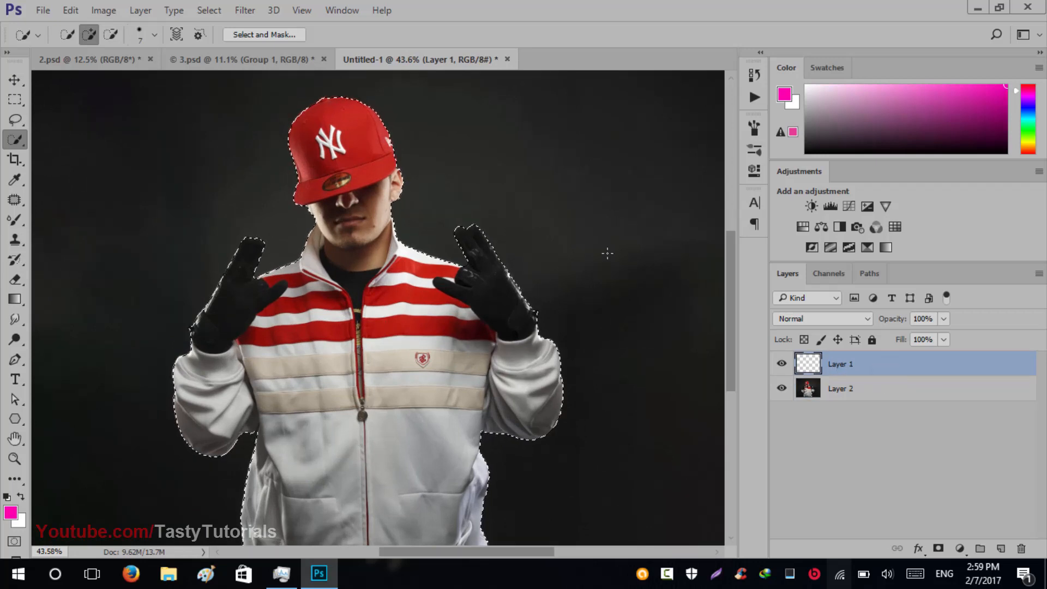
key(alt+BackSpace)
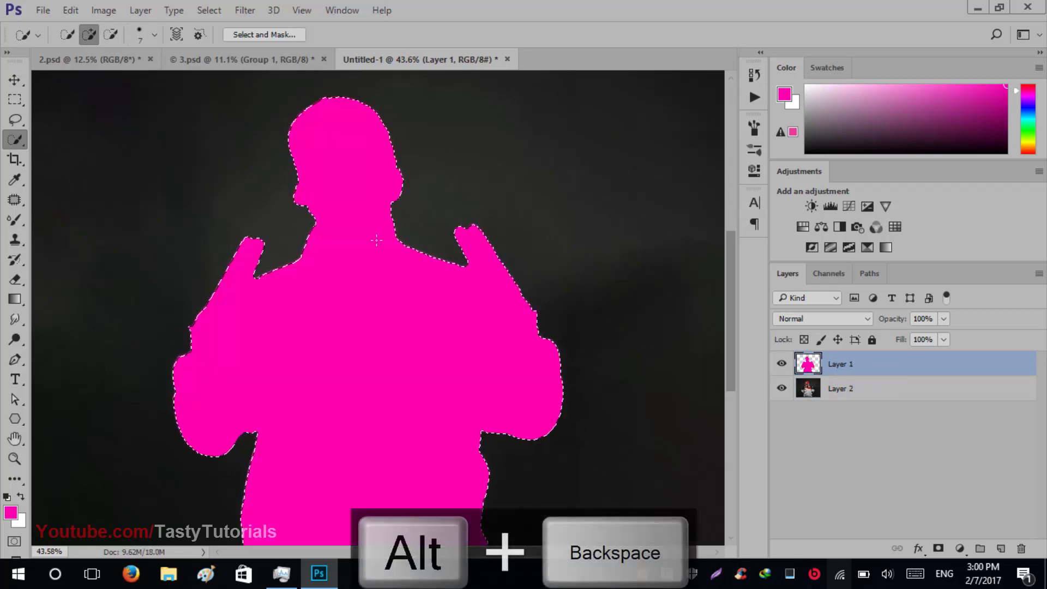
key(ctrl+d)
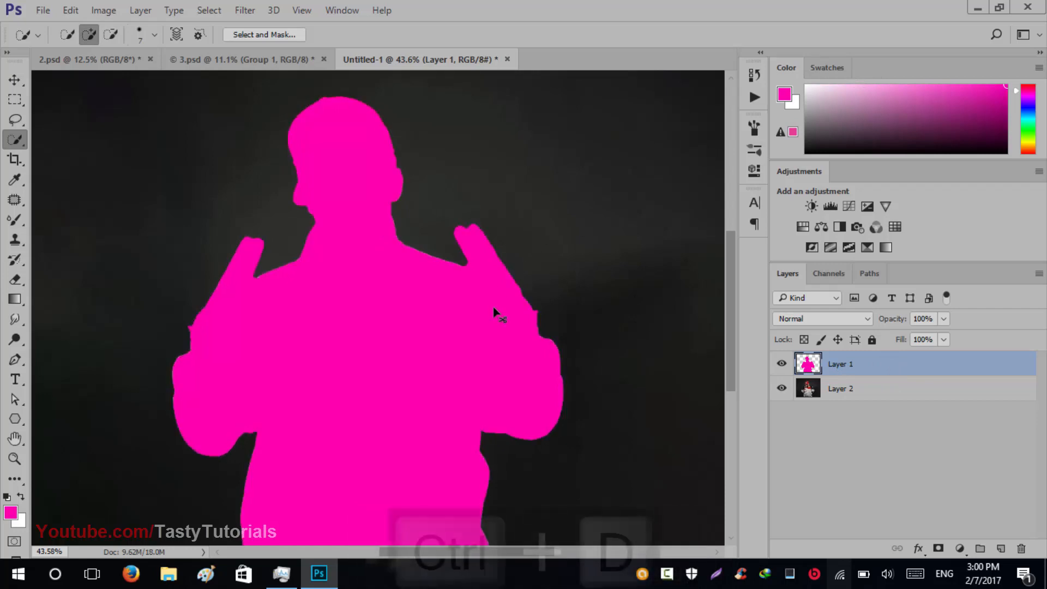
scroll(383, 403, down, 1)
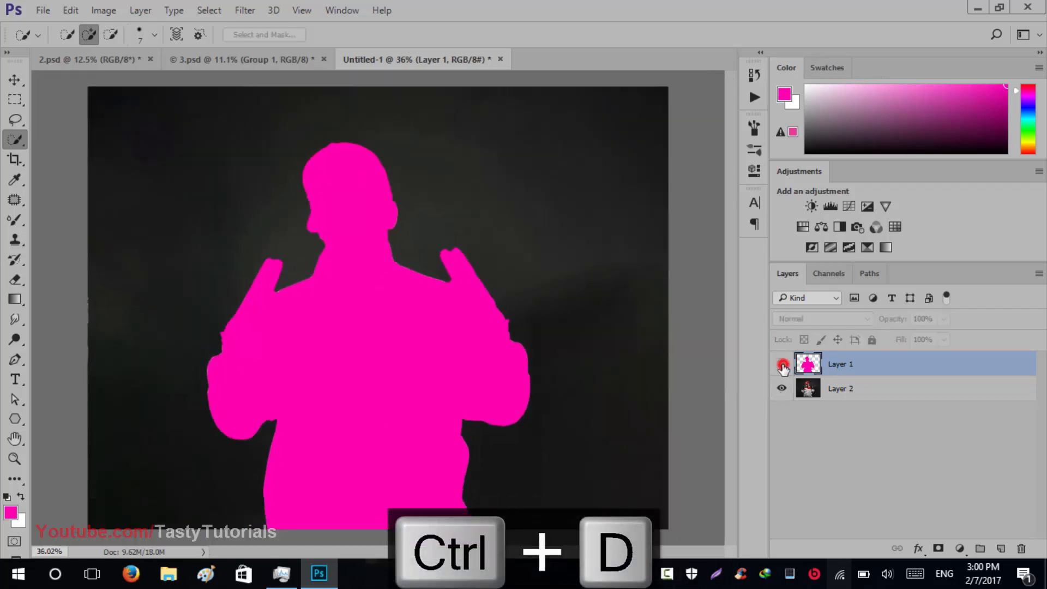
click(781, 364)
click(782, 364)
click(781, 363)
click(781, 364)
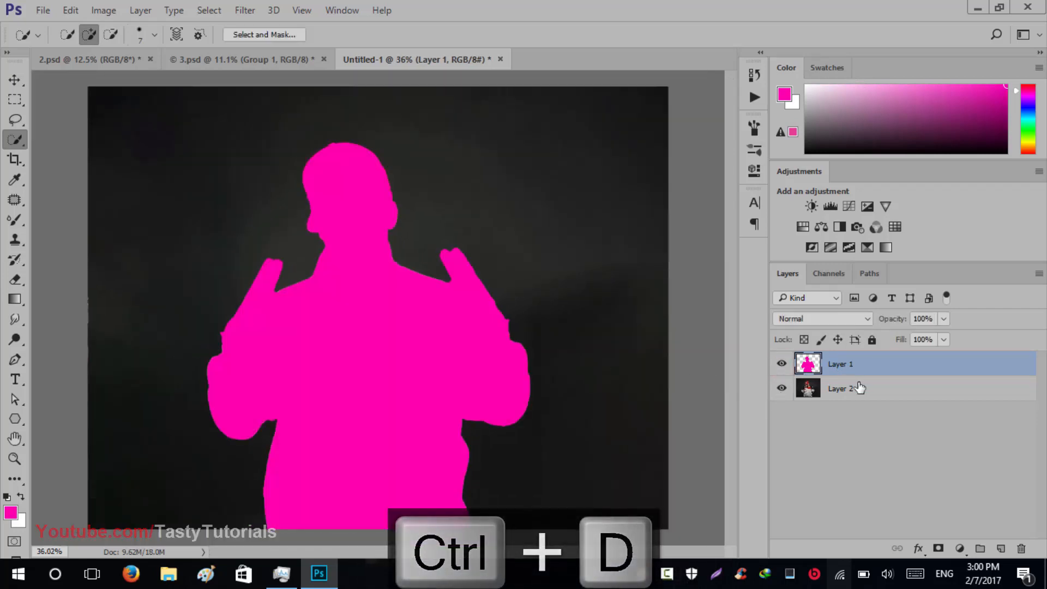
- Rename the magenta silhouette layer, Layer 1, to "brush"
double_click(840, 364)
text(brush)
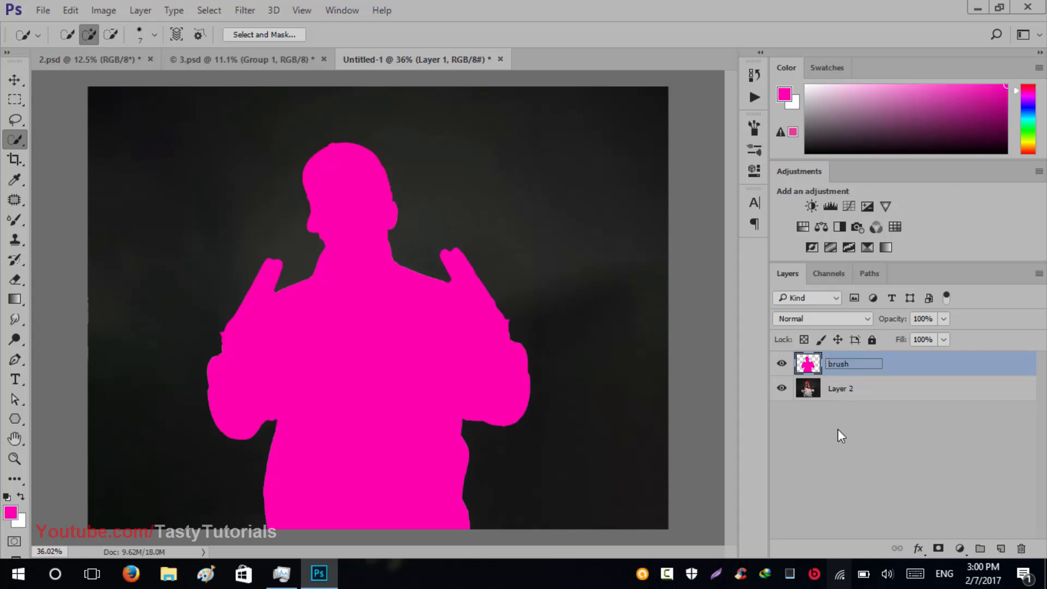
key(Return)
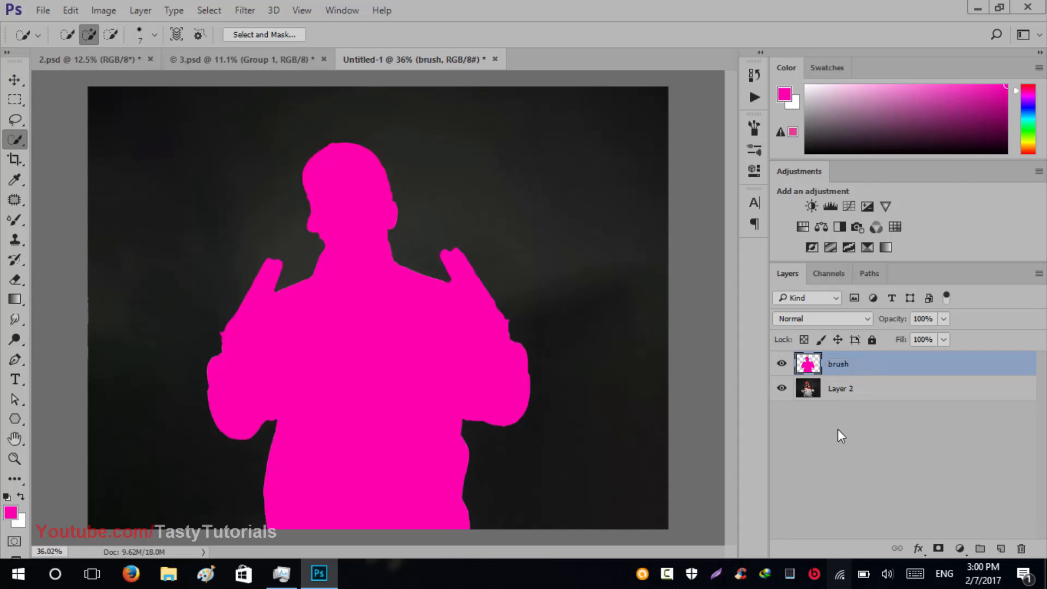
- Convert Layer 2 with the portrait photo into the Background layer and activate the Move tool
click(842, 395)
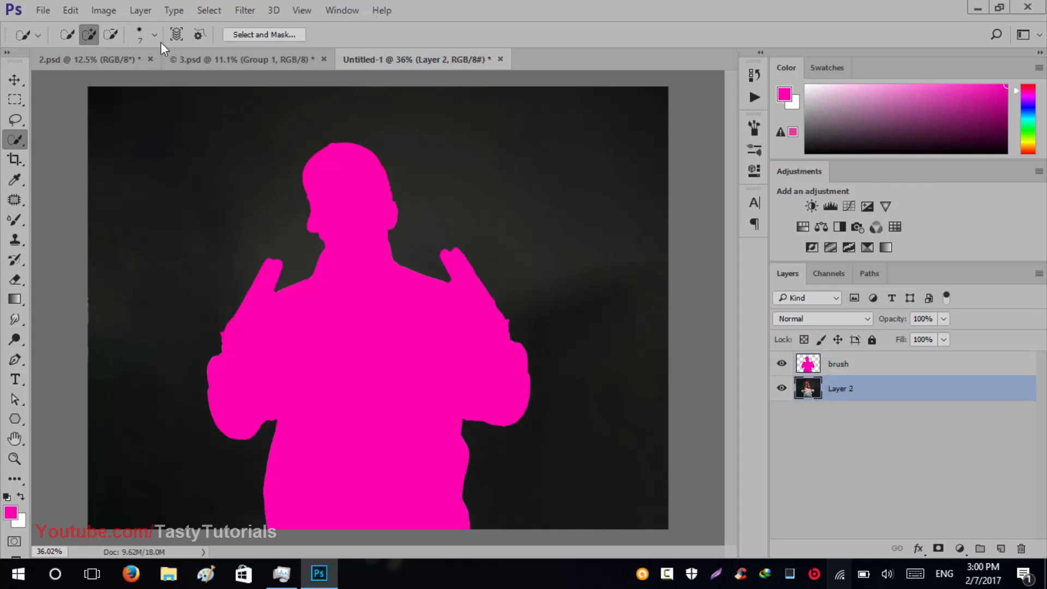
click(140, 10)
mouse_move(180, 9)
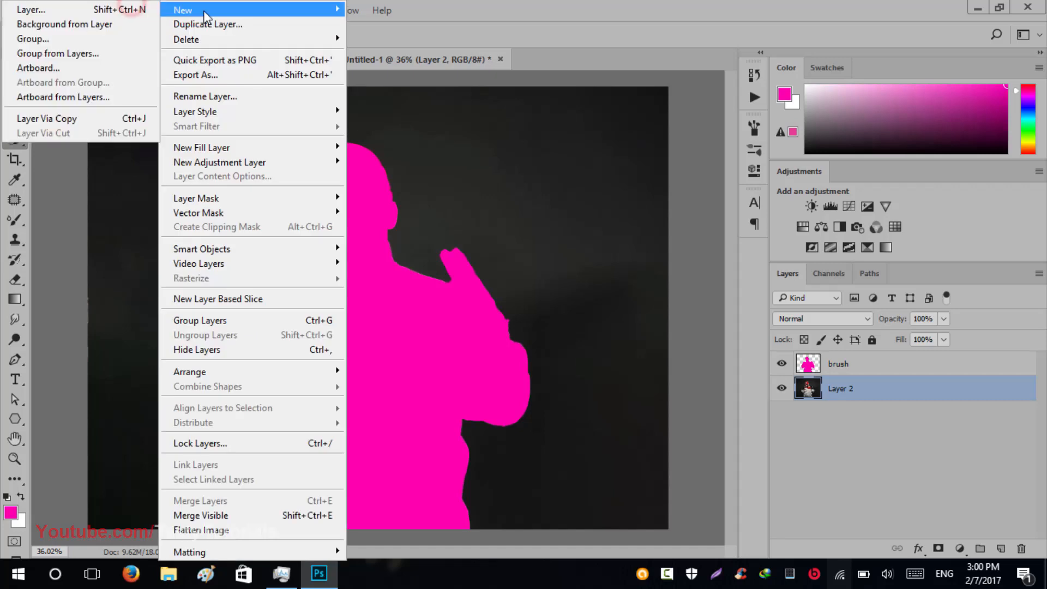
click(58, 25)
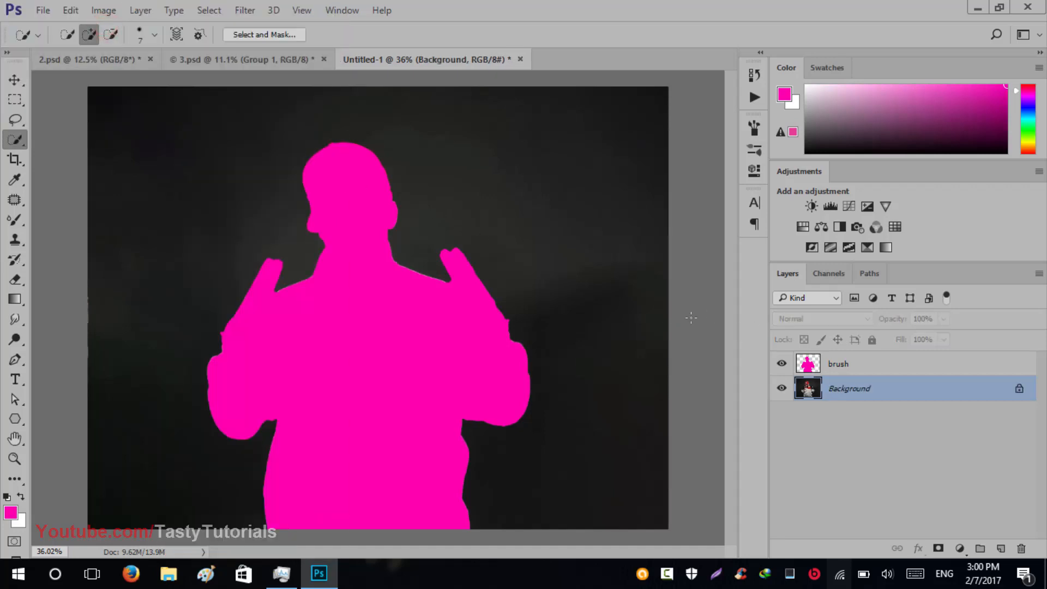
click(15, 80)
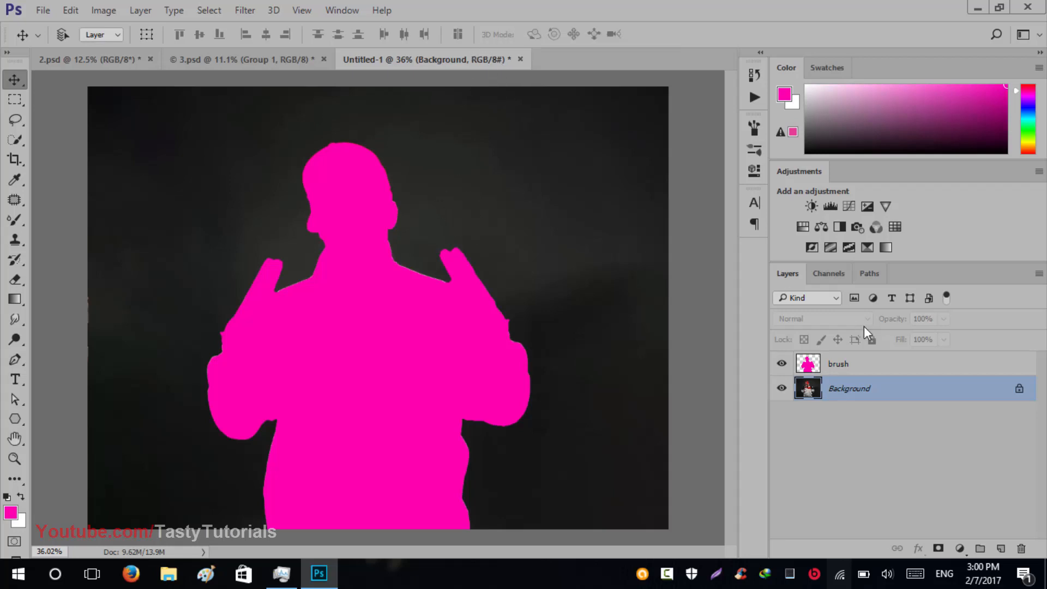
- Check that Add "copy" to Copied Layers and Groups is enabled in the Layers Panel Options and accept the dialog
click(1037, 274)
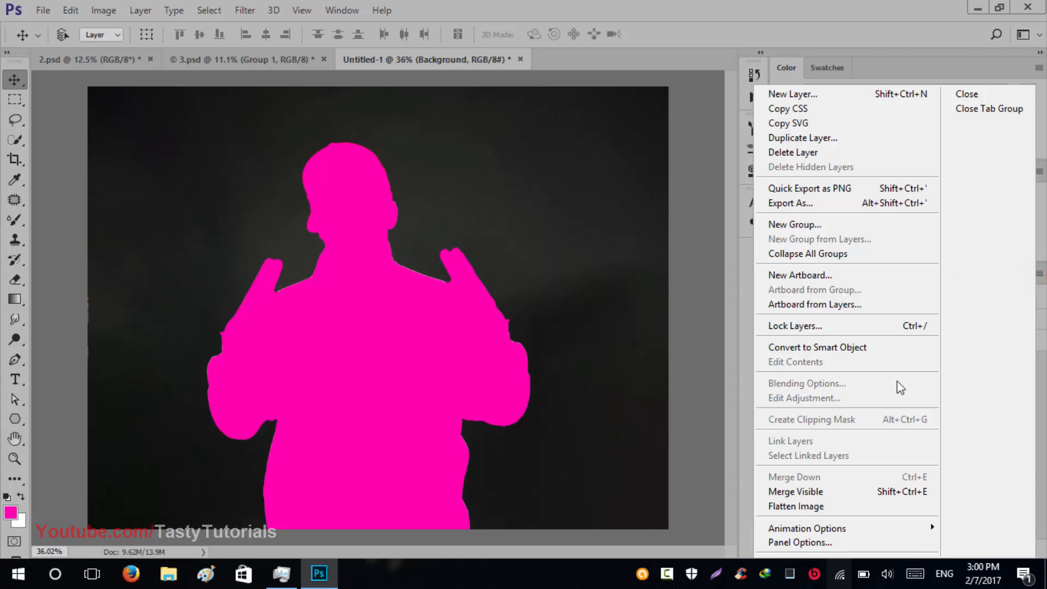
click(821, 551)
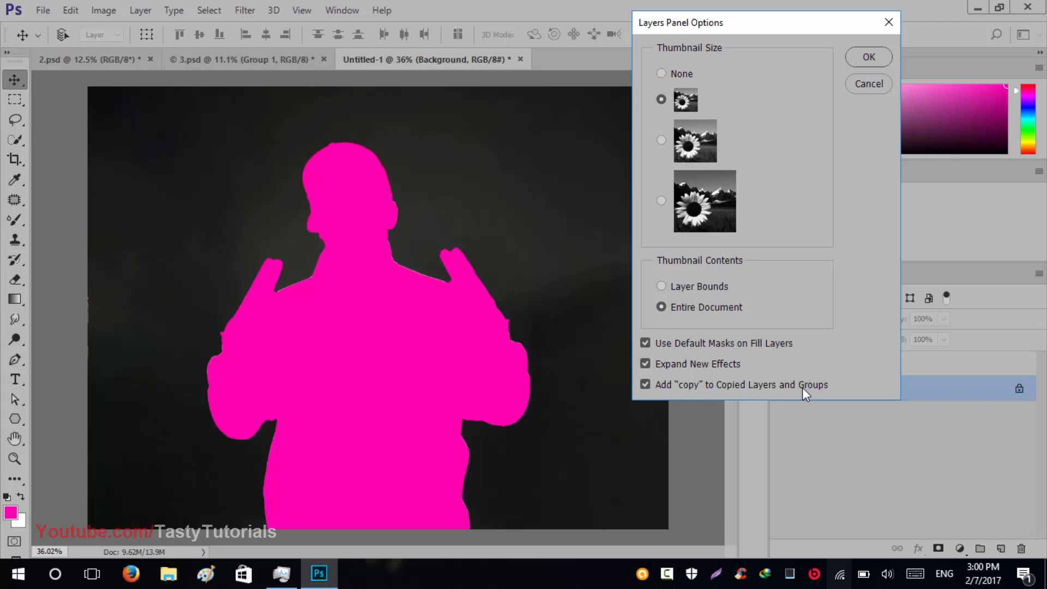
click(849, 56)
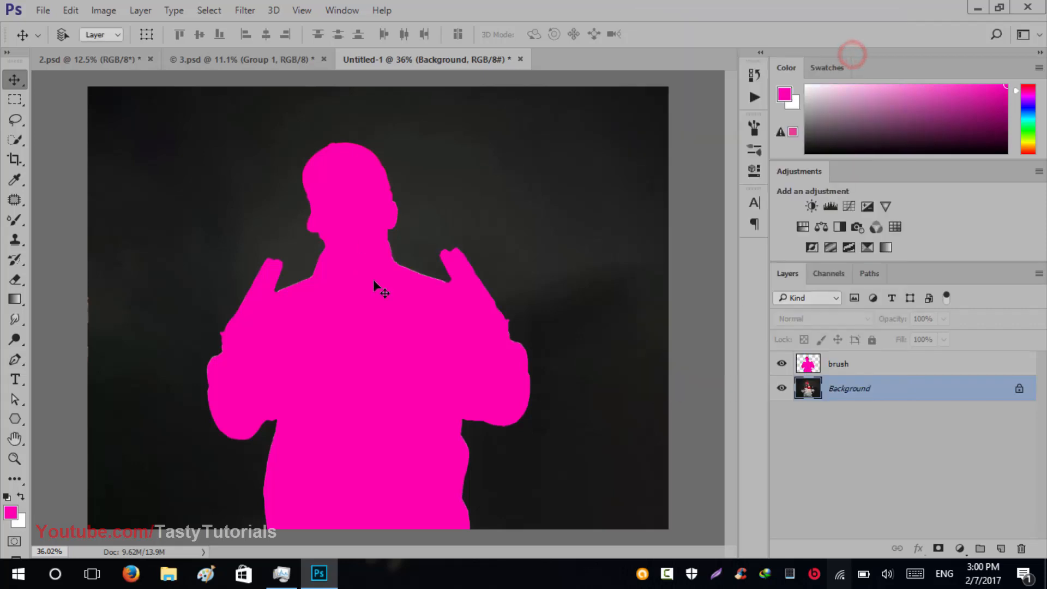
click(858, 372)
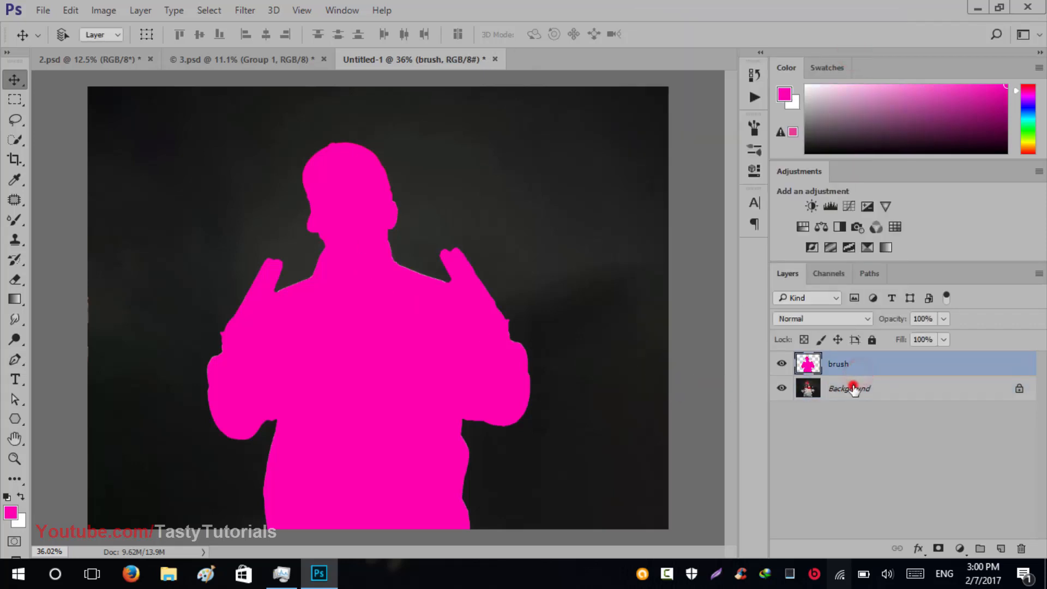
click(855, 382)
click(855, 370)
click(854, 386)
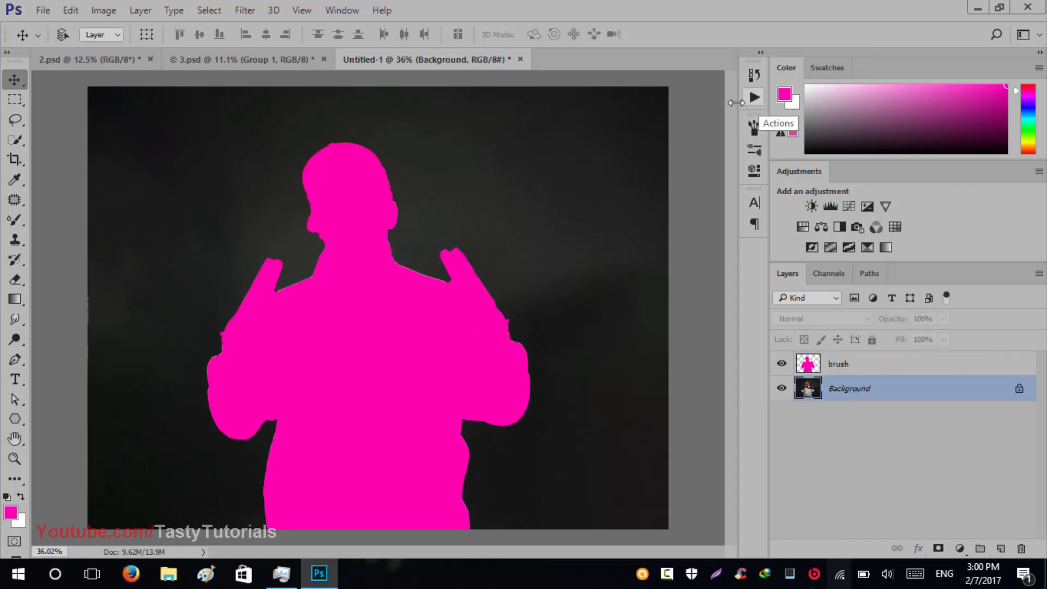
- Display the Actions list and open the Load Actions file dialog
click(353, 9)
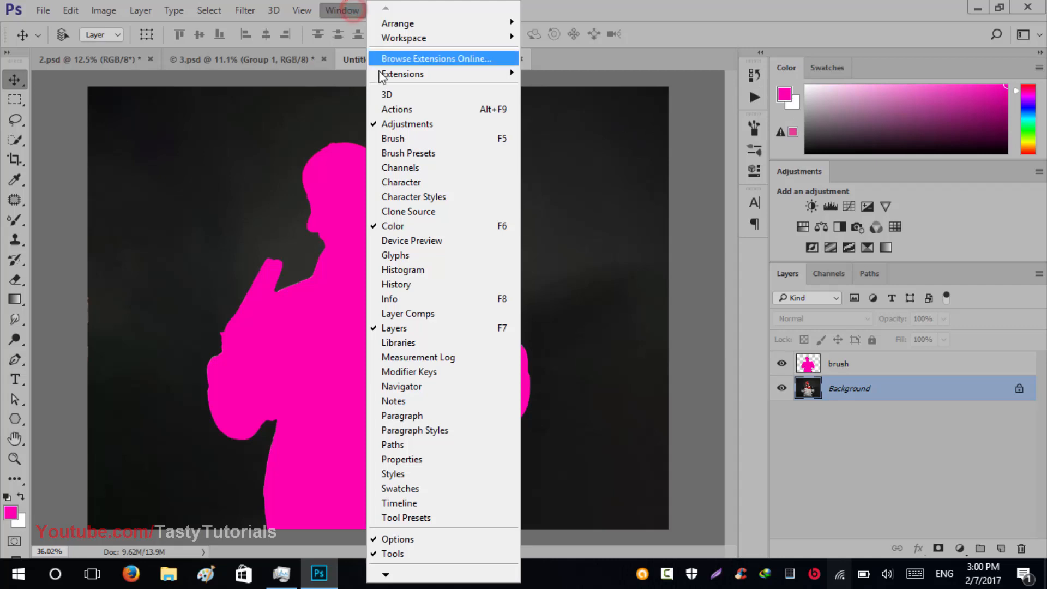
click(400, 109)
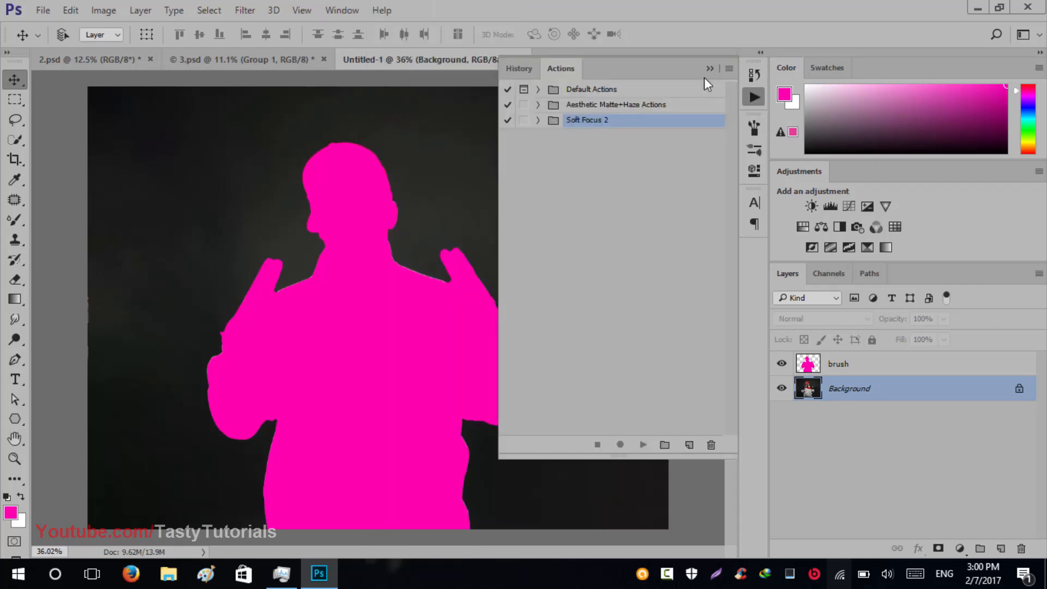
click(728, 68)
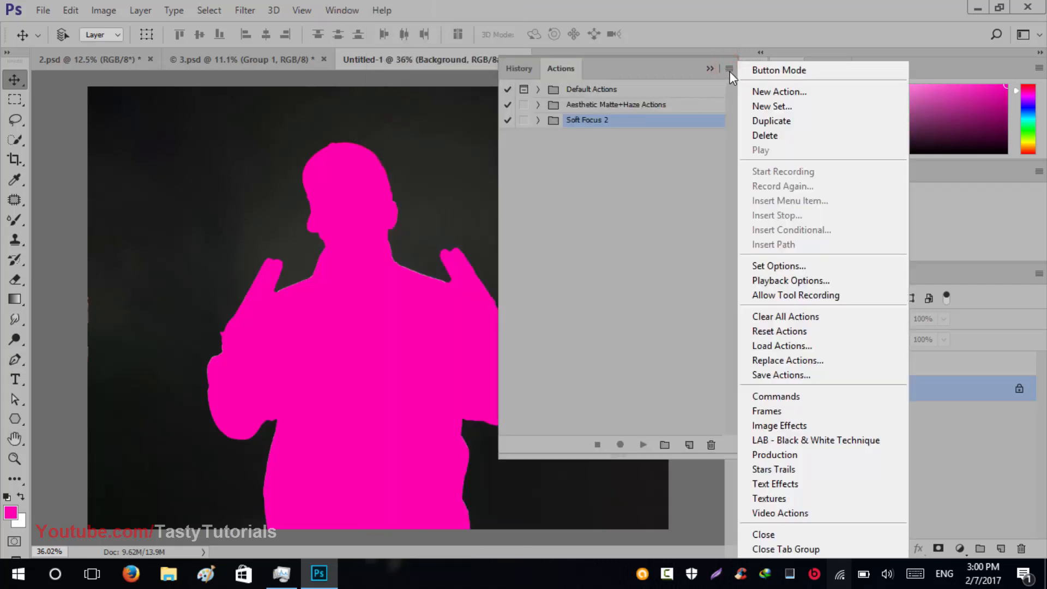
click(797, 344)
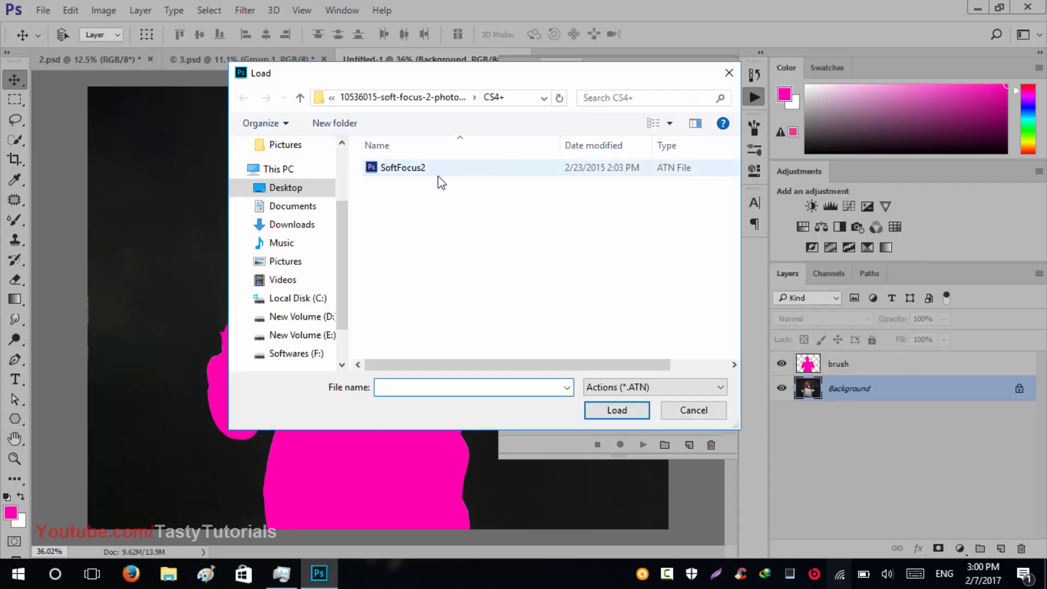
- Examine the CS3 and CS4+ version folders of the soft focus action package in the Load dialog
click(401, 170)
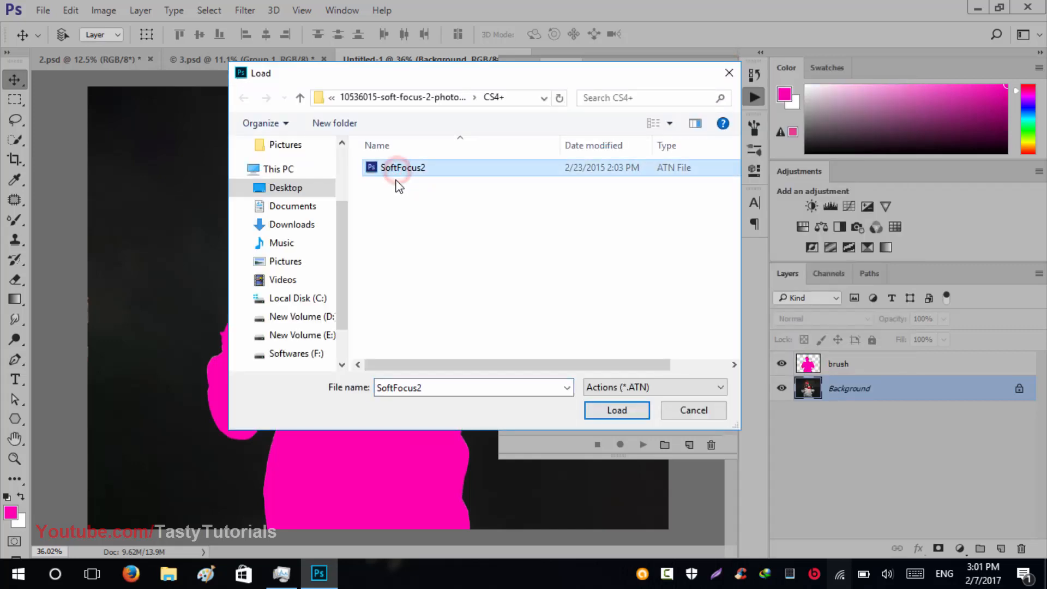
click(299, 100)
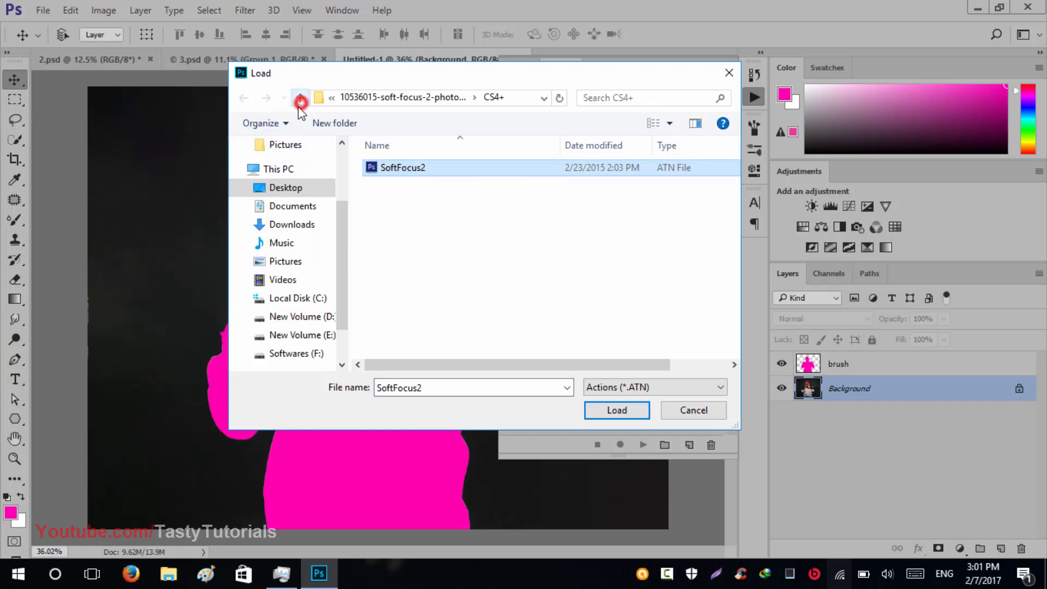
click(416, 231)
double_click(411, 183)
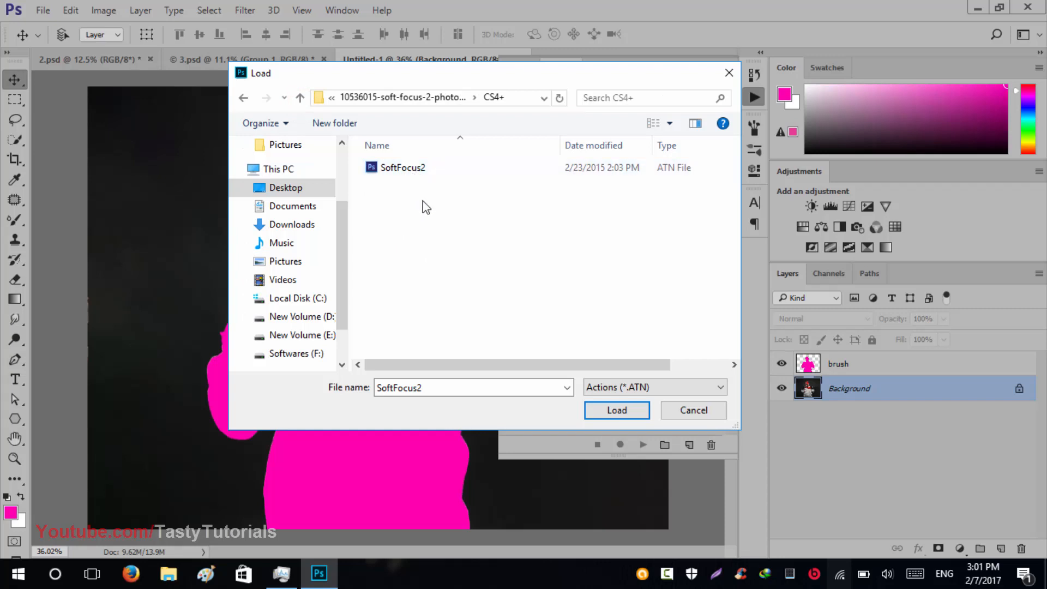
click(300, 97)
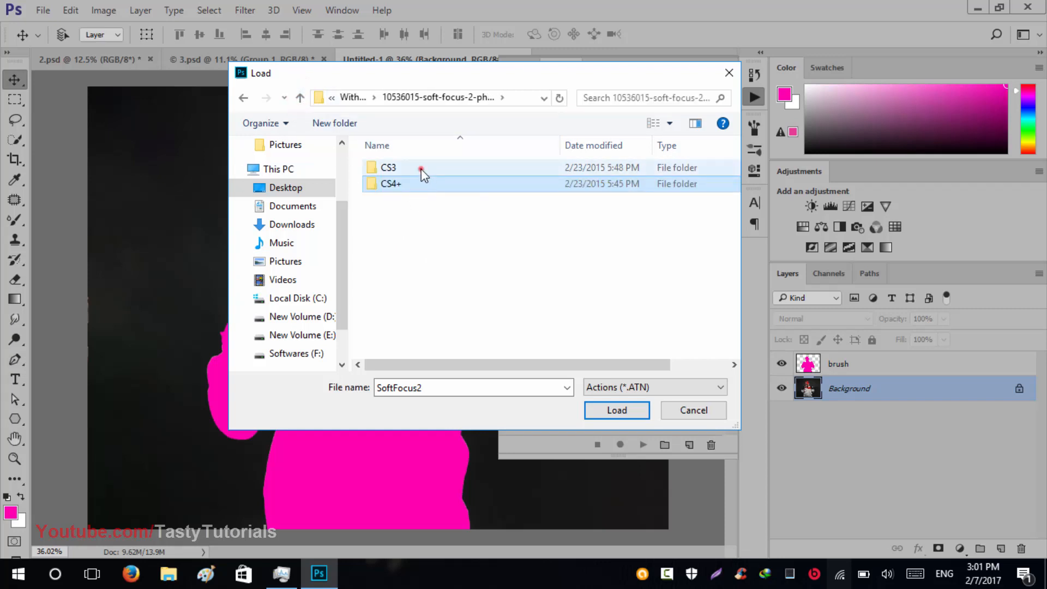
double_click(421, 169)
click(300, 97)
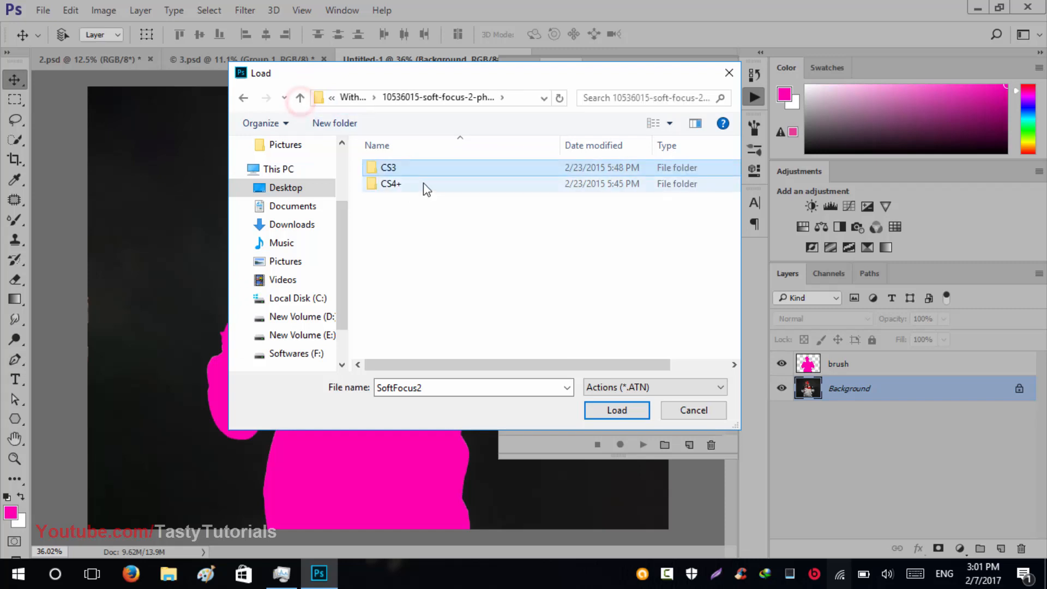
click(424, 185)
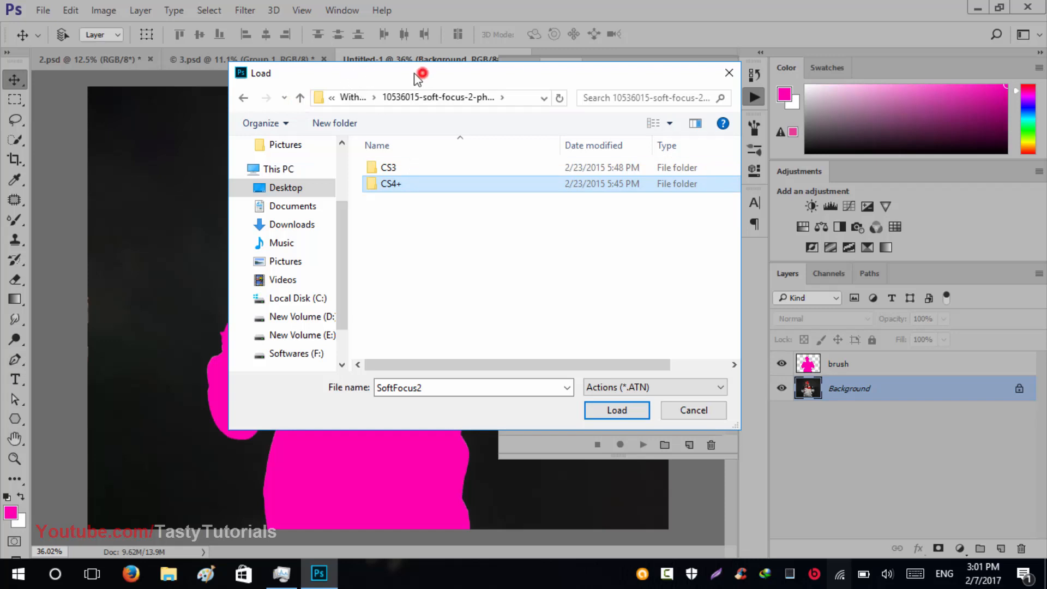
drag(414, 73, 380, 67)
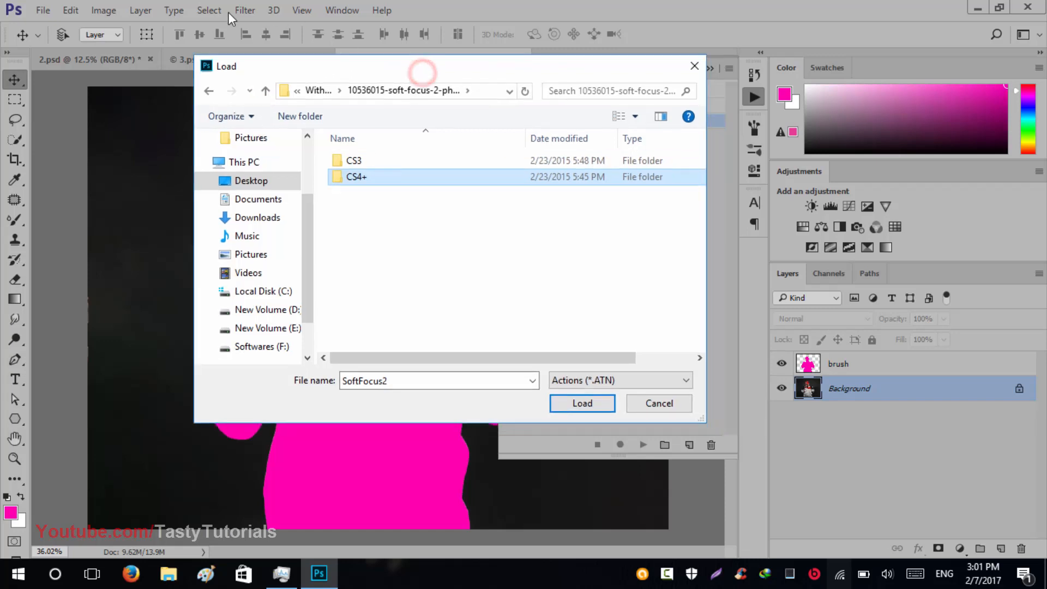
- Load the SoftFocus2 action file from the CS4+ folder and delete the duplicate Soft Focus 2 set
double_click(379, 175)
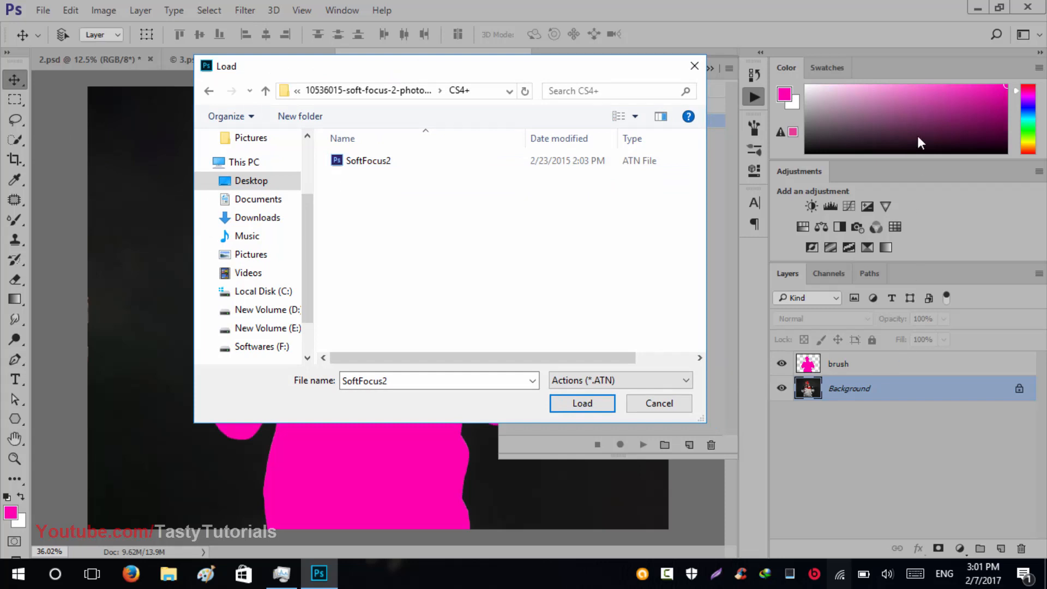
click(362, 162)
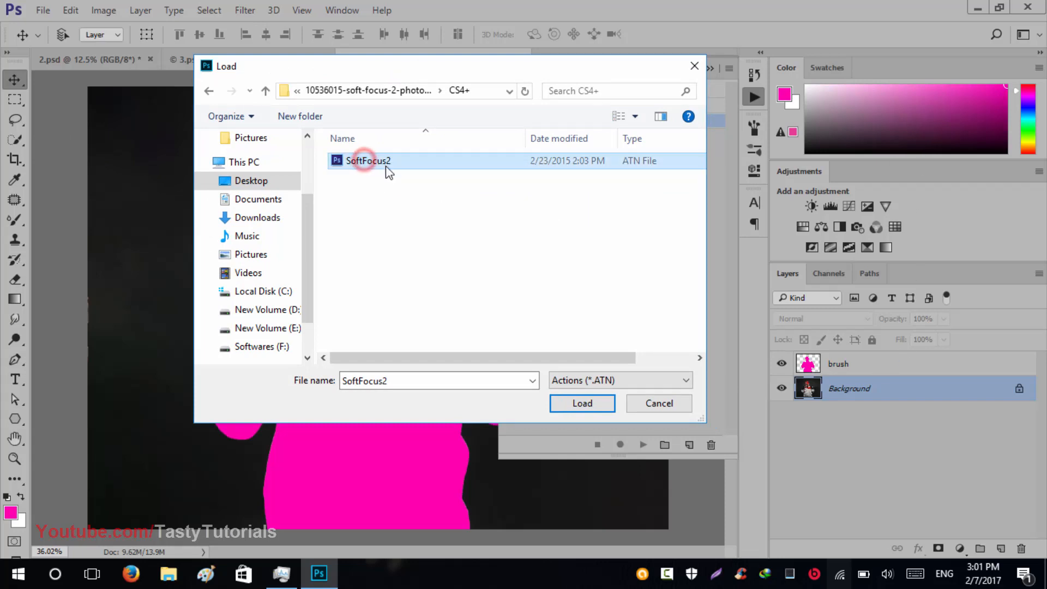
click(578, 403)
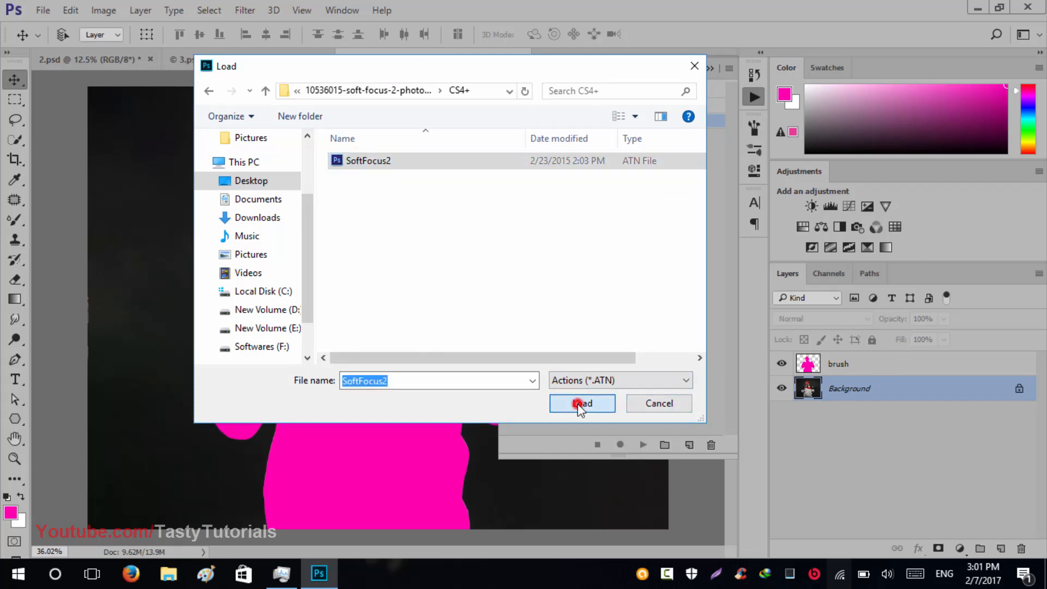
drag(574, 121, 711, 443)
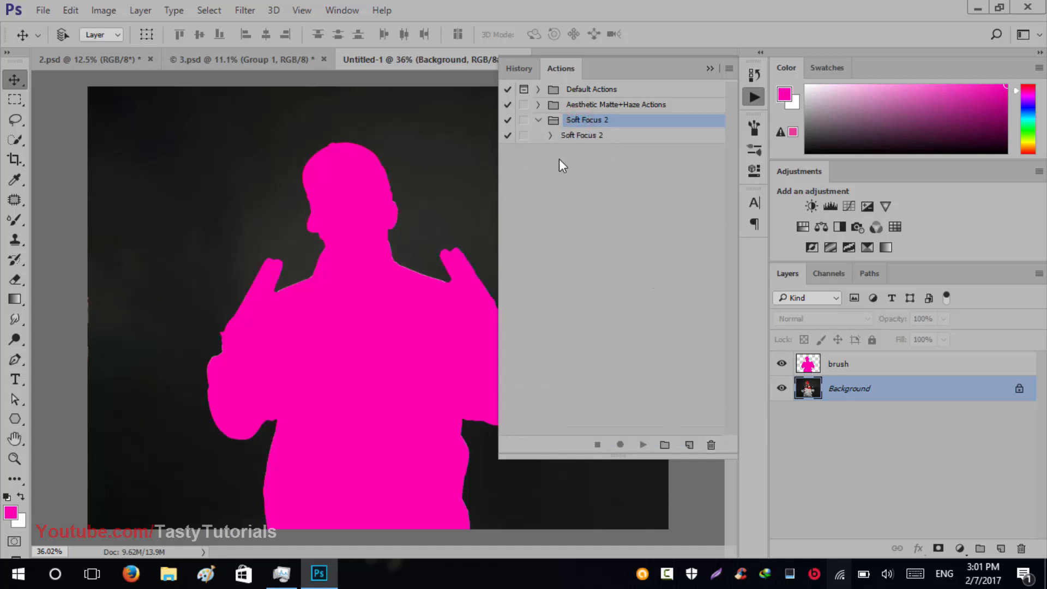
- Select the Soft Focus 2 action inside its set and expand it to review its recorded commands
click(562, 136)
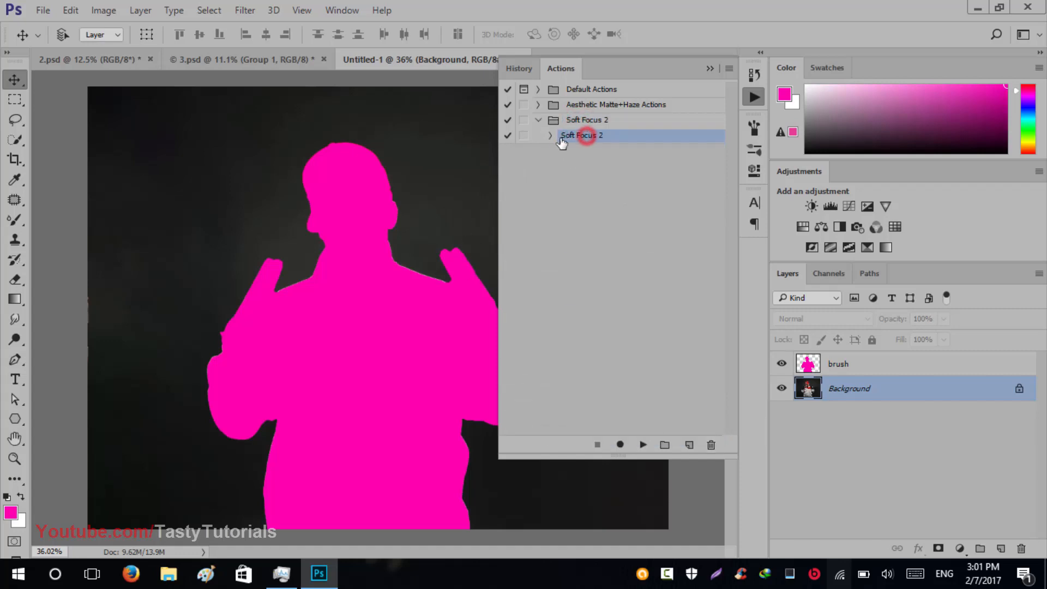
click(550, 136)
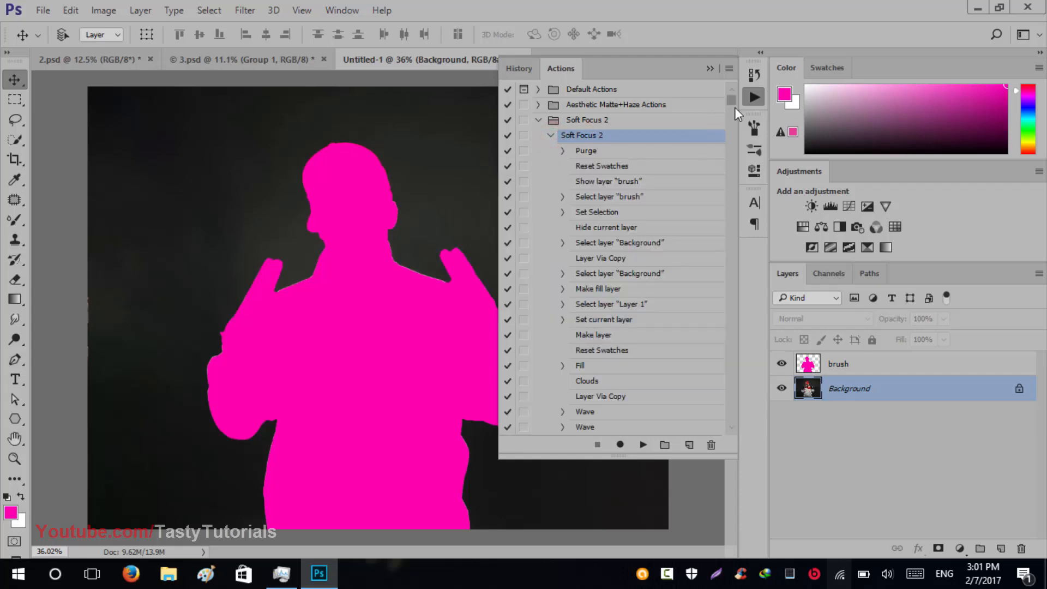
drag(731, 103, 708, 97)
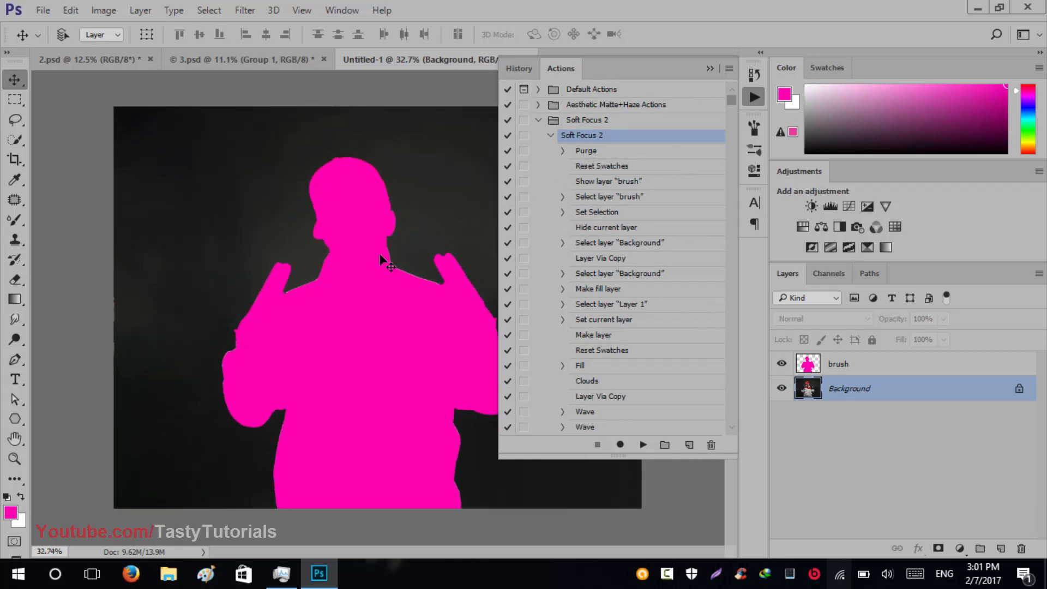
- Purge the application's stored memory and accept that the purge cannot be undone
click(71, 10)
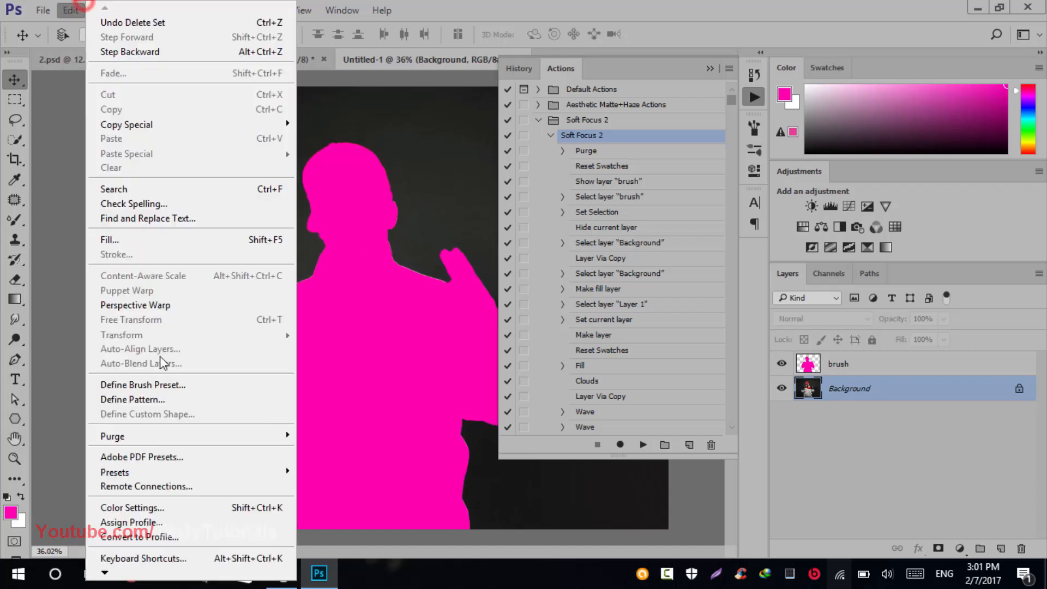
mouse_move(257, 436)
click(324, 478)
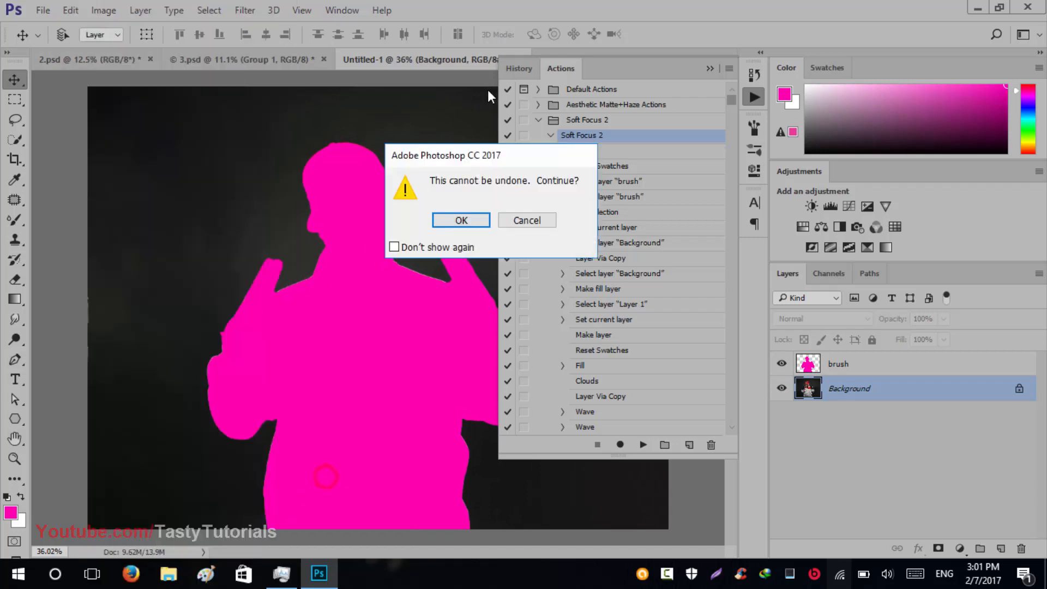
click(469, 219)
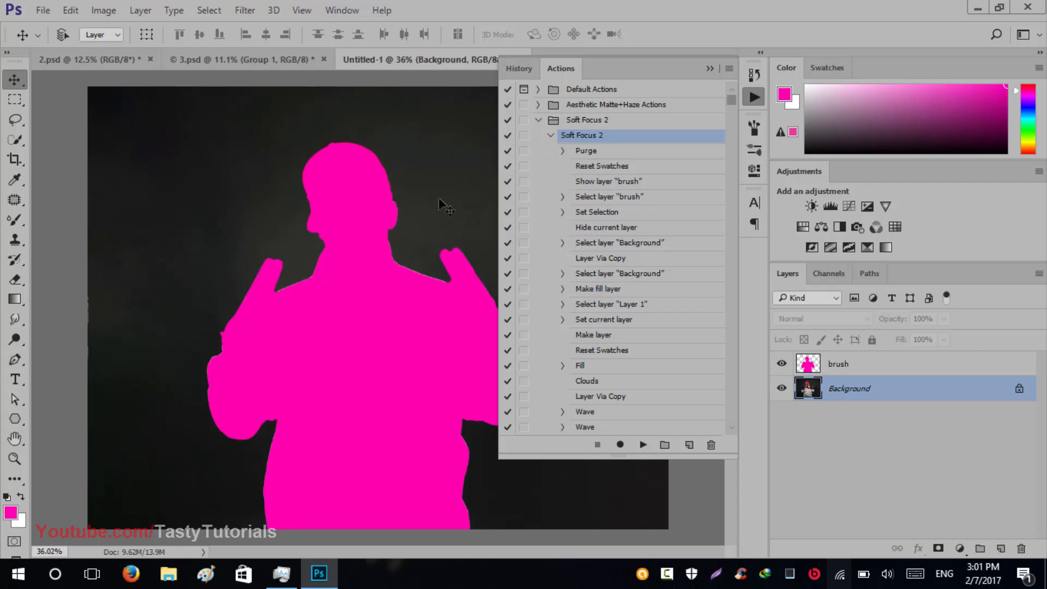
- Play the selected Soft Focus 2 action on the photo and put the action list away when it finishes
click(645, 444)
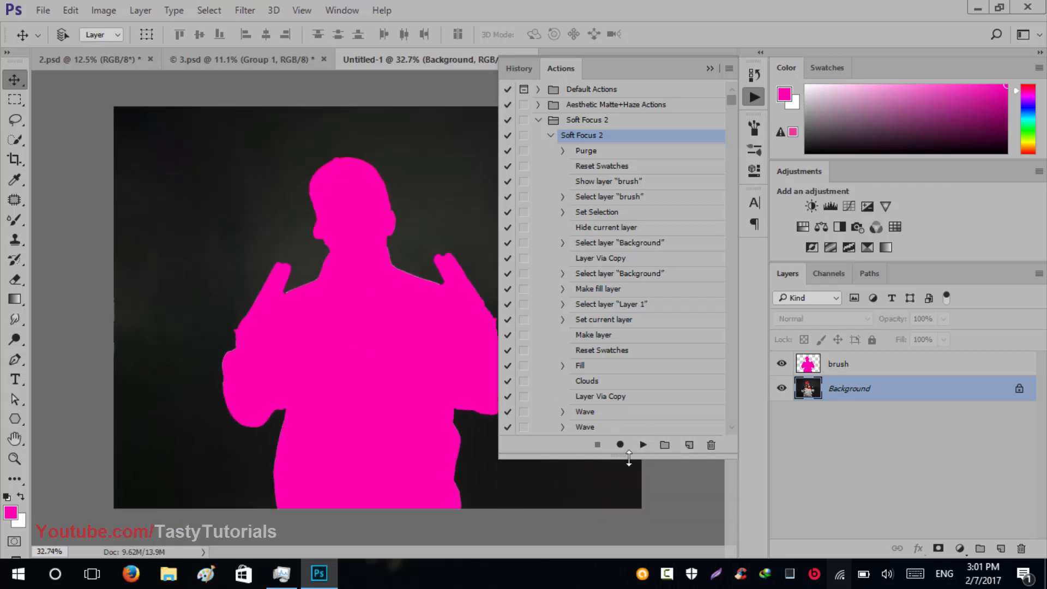
click(641, 444)
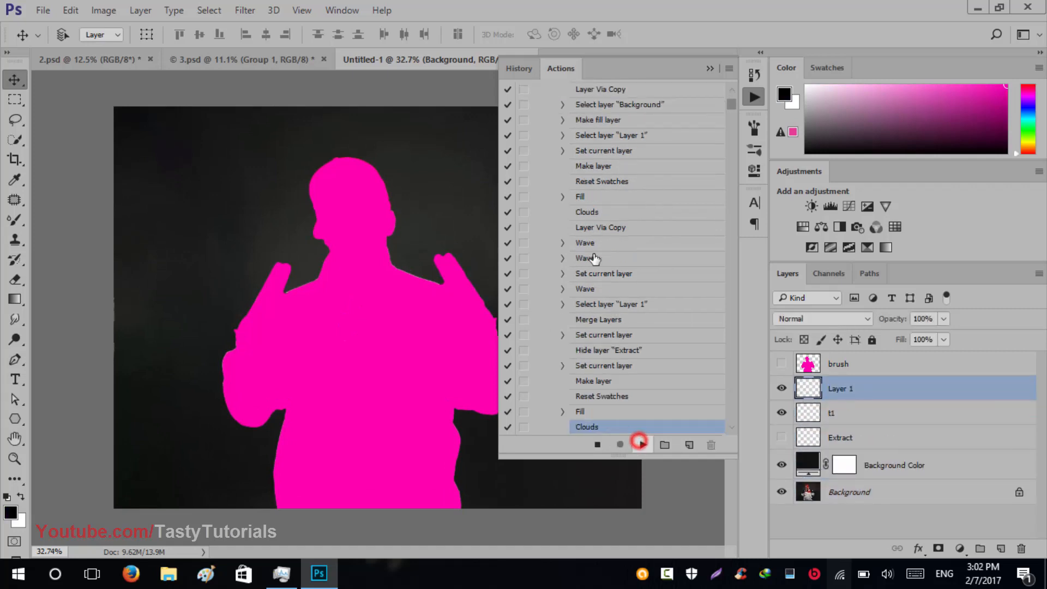
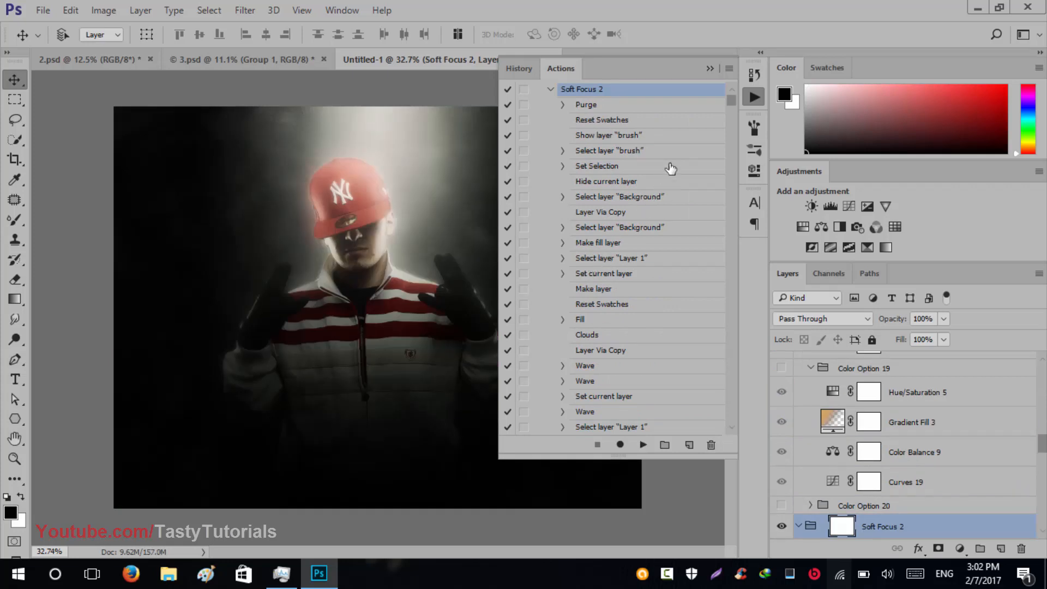
click(709, 69)
scroll(308, 253, up, 3)
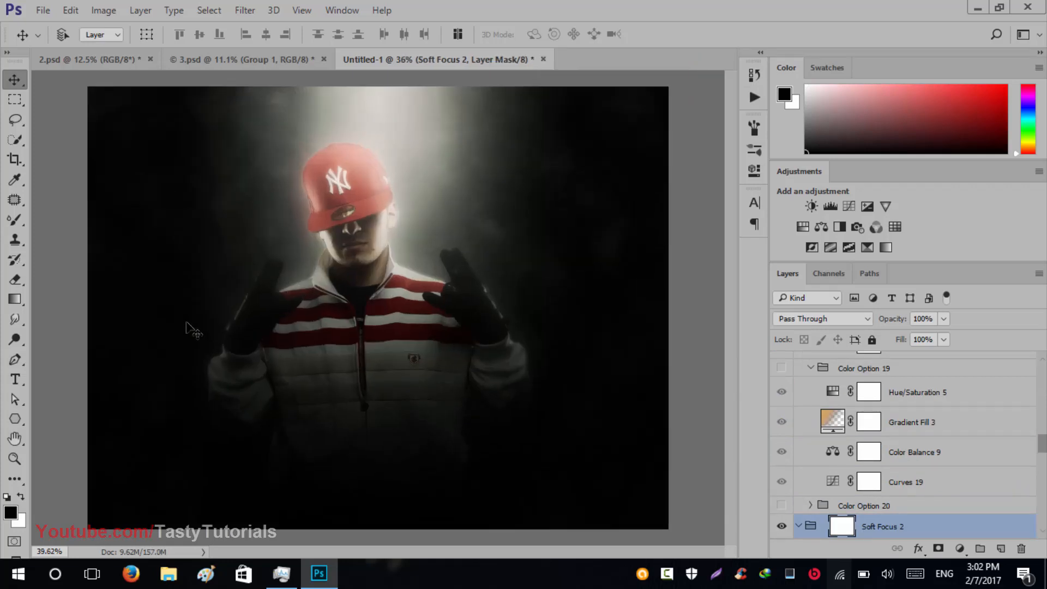
scroll(477, 241, up, 4)
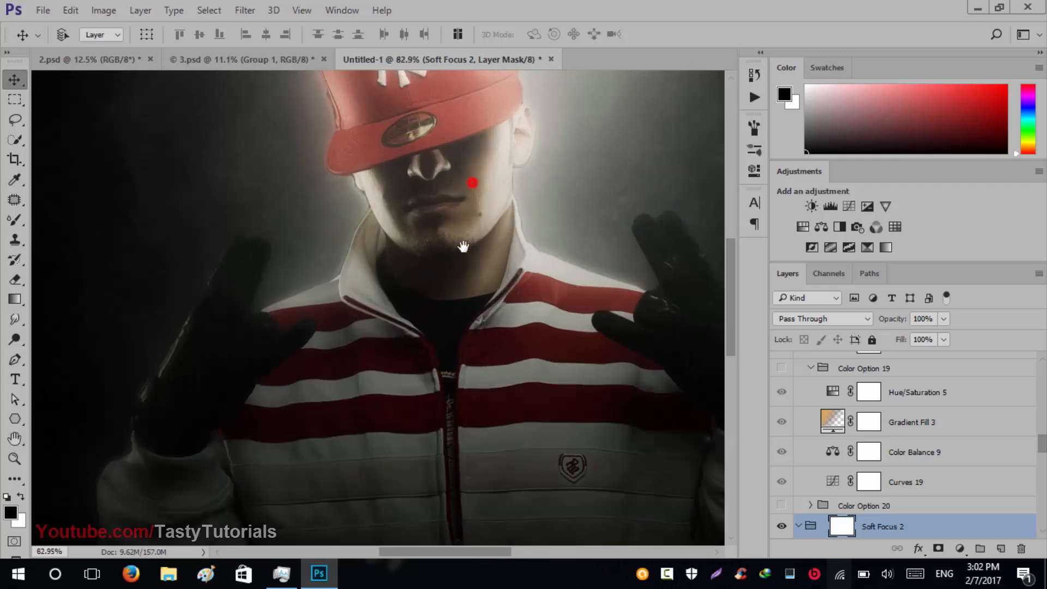
drag(465, 243, 452, 457)
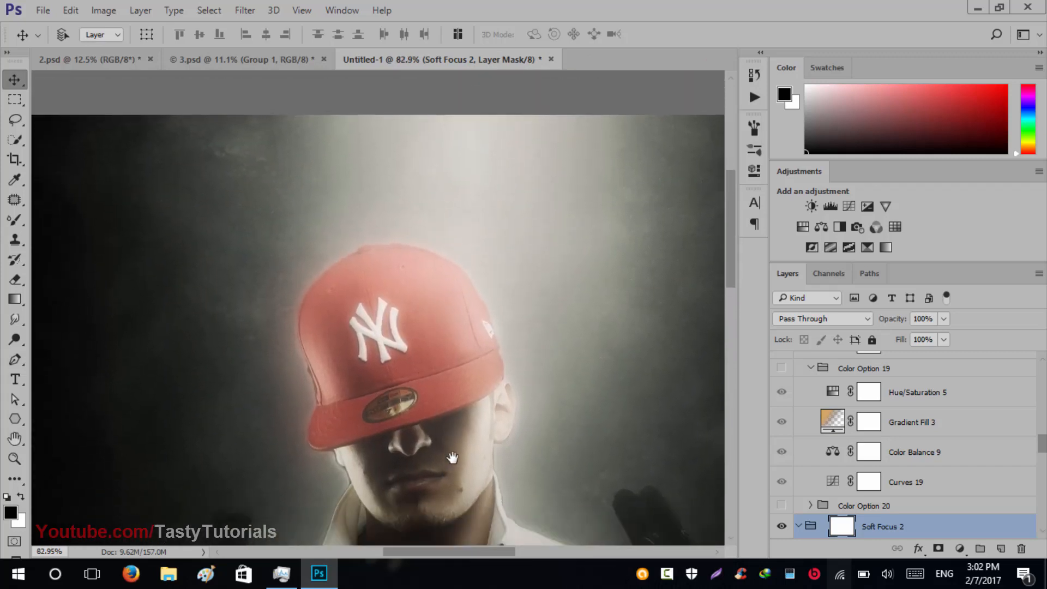
scroll(196, 227, down, 5)
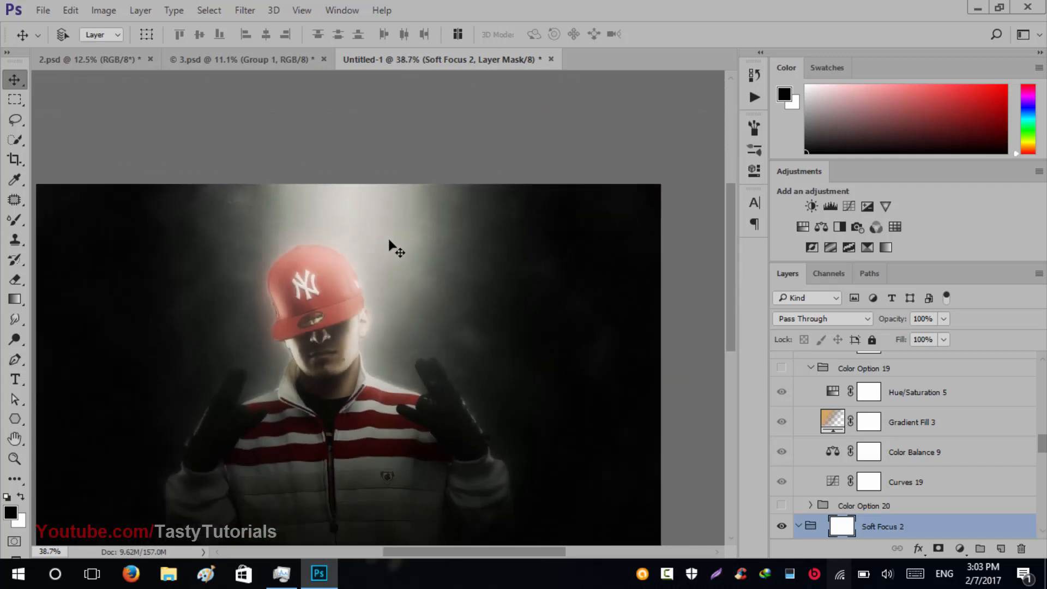
- Minimize the color and adjustment sections, collapse all layer groups, and expand only the top level of the Color group
scroll(1008, 480, up, 10)
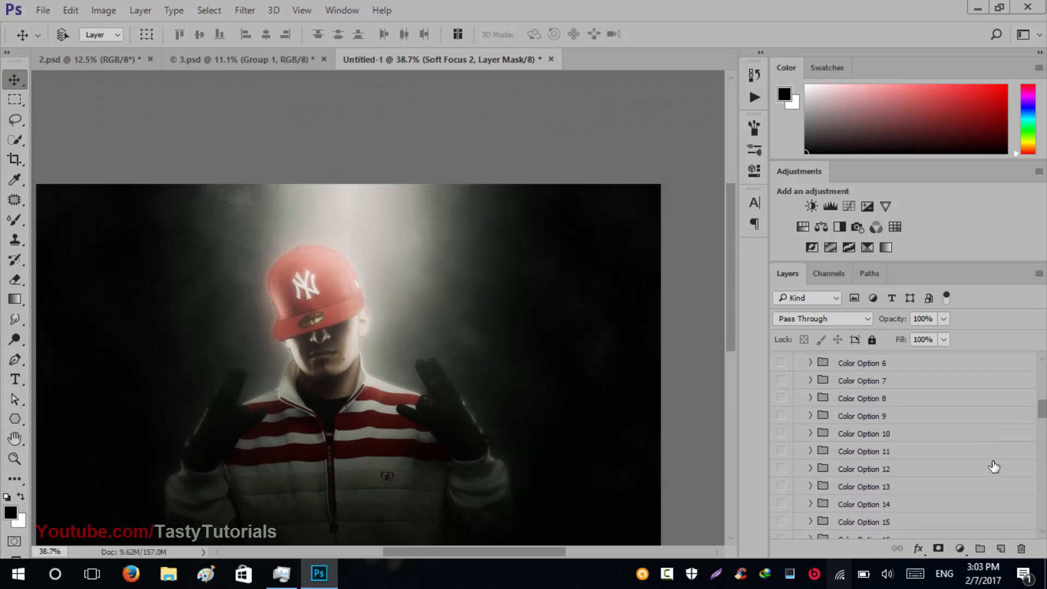
double_click(787, 67)
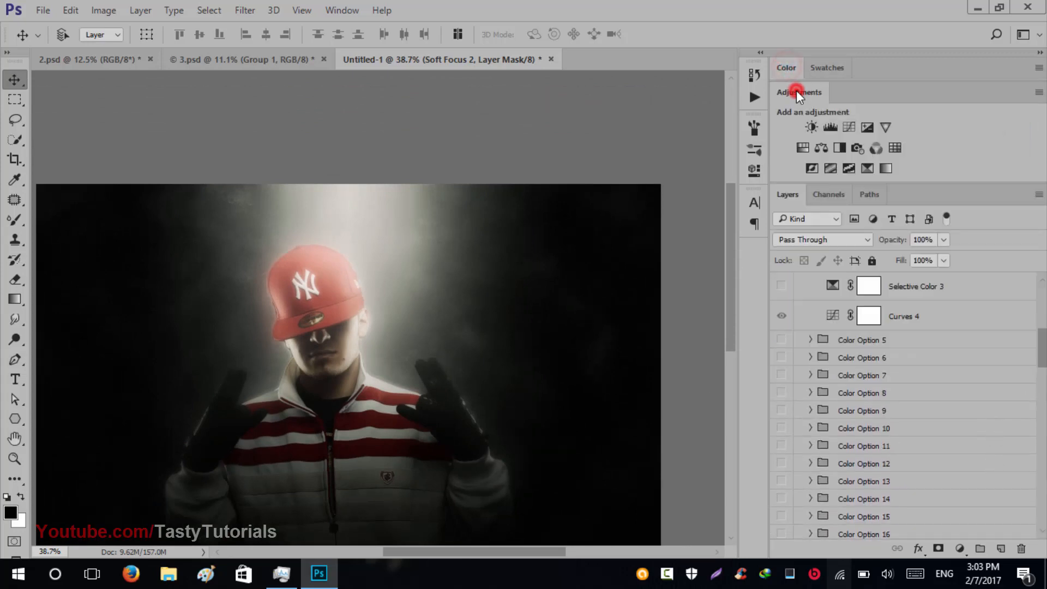
double_click(796, 91)
scroll(838, 283, up, 2)
scroll(872, 297, up, 4)
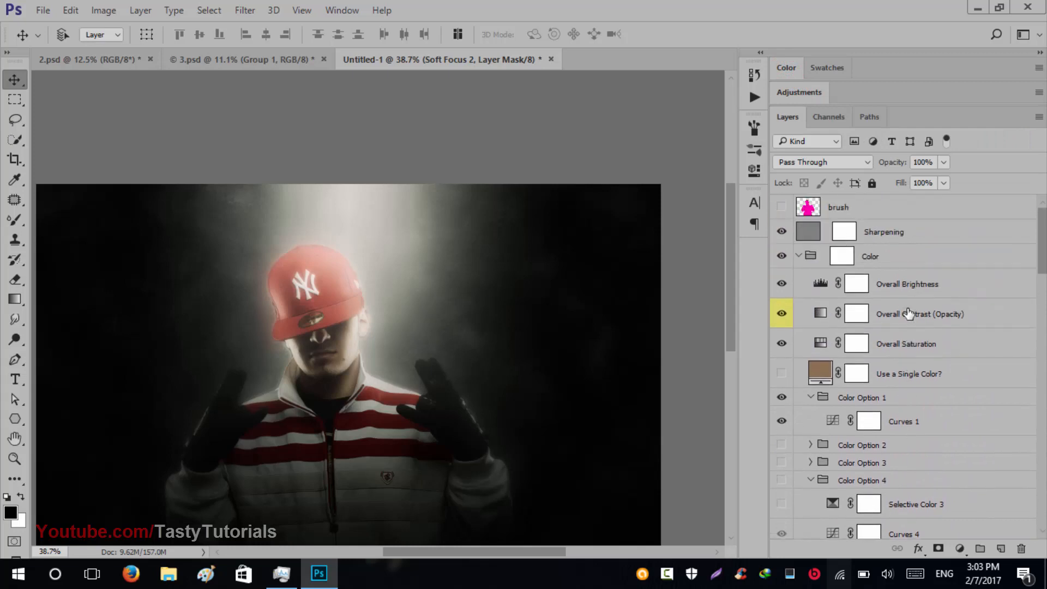
click(798, 255)
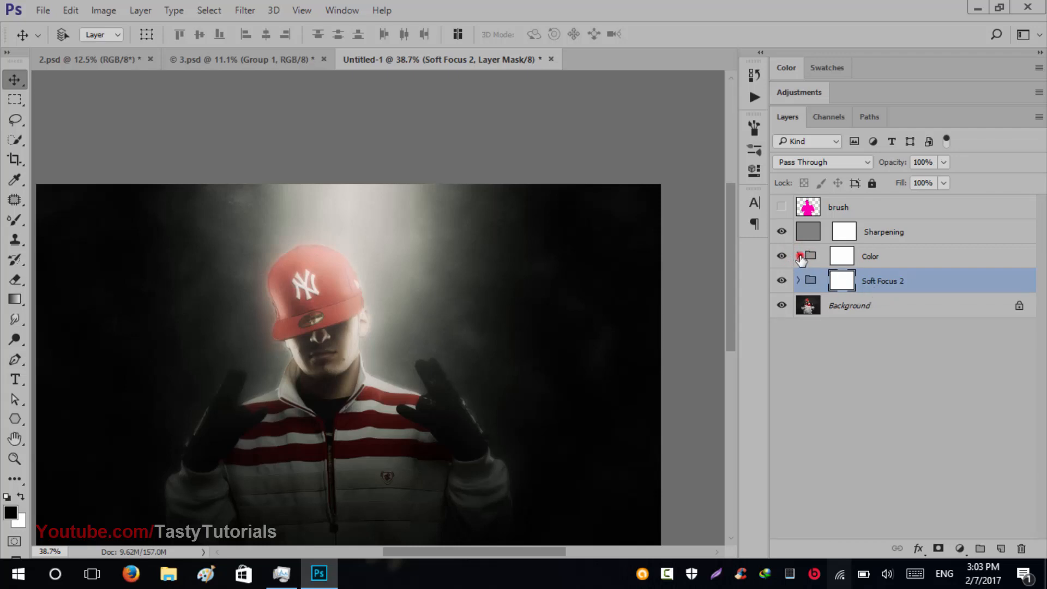
click(799, 256)
scroll(791, 357, down, 1)
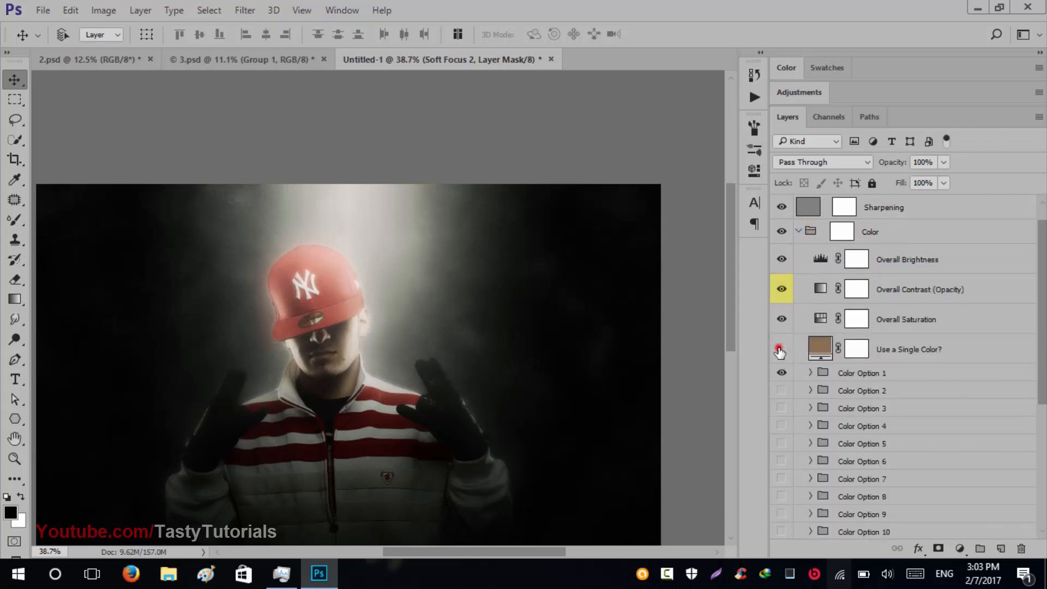
- Preview the "Use a Single Color?" fill layer by showing it and hiding it again
click(780, 349)
click(780, 349)
key(ctrl+0)
scroll(801, 365, down, 1)
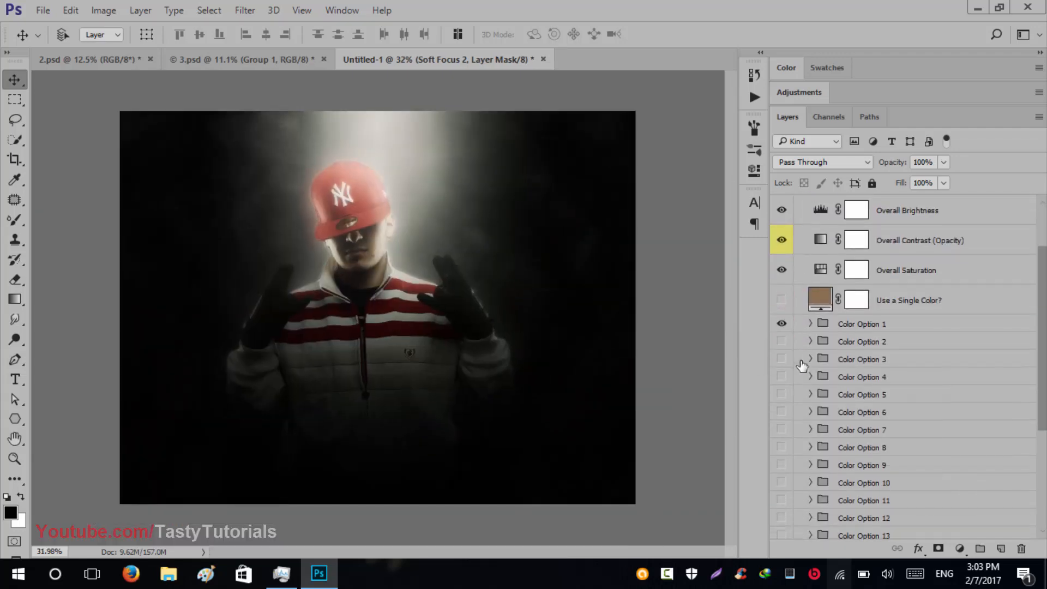
- Show Color Option 19, comparing it with Color Option 20 and with the Soft Focus 2 group hidden
scroll(789, 390, down, 5)
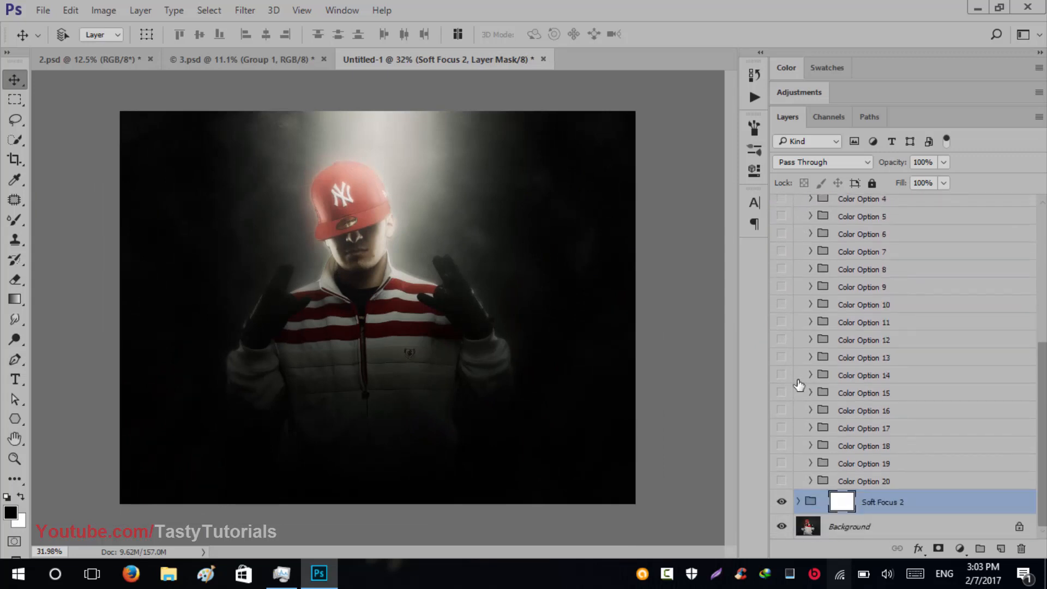
click(780, 480)
click(780, 463)
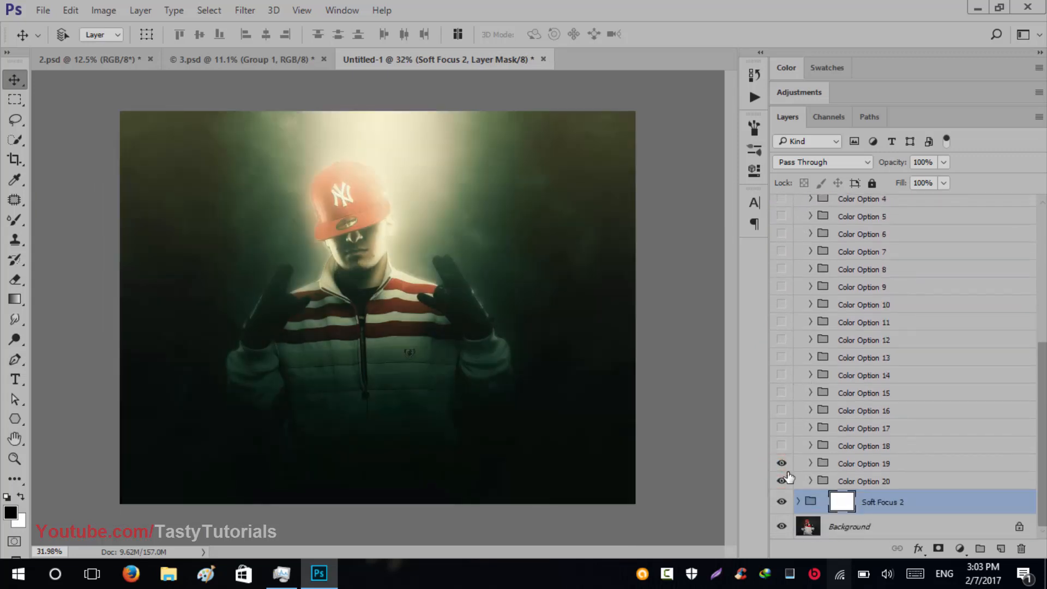
click(779, 502)
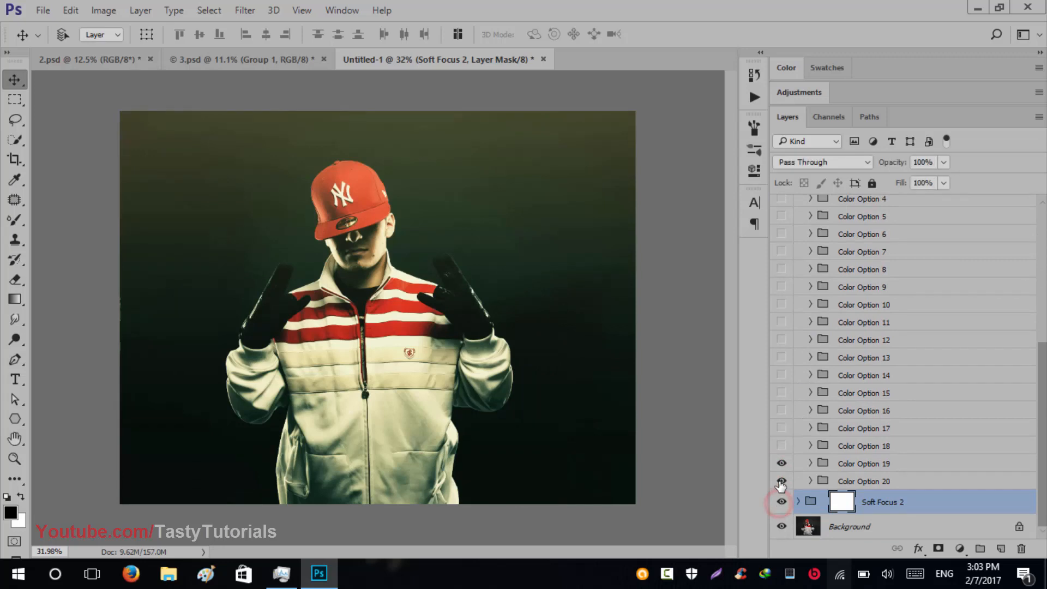
click(780, 502)
click(780, 480)
scroll(606, 417, down, 1)
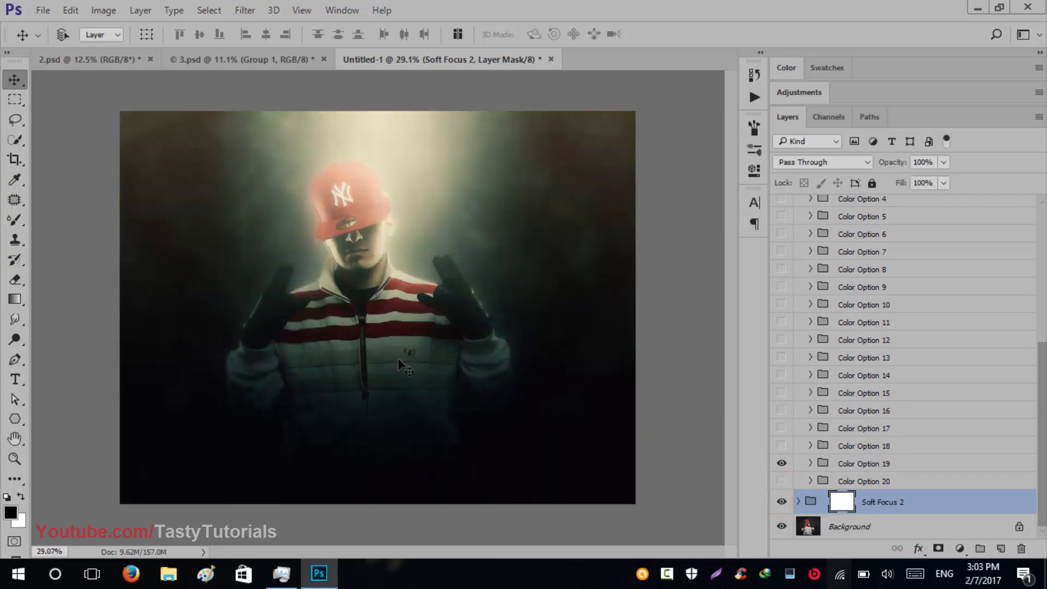
- Show Color Option 2 and preview Color Options 3, 5, 6 and 7 over it, hiding each of those again
scroll(809, 356, up, 5)
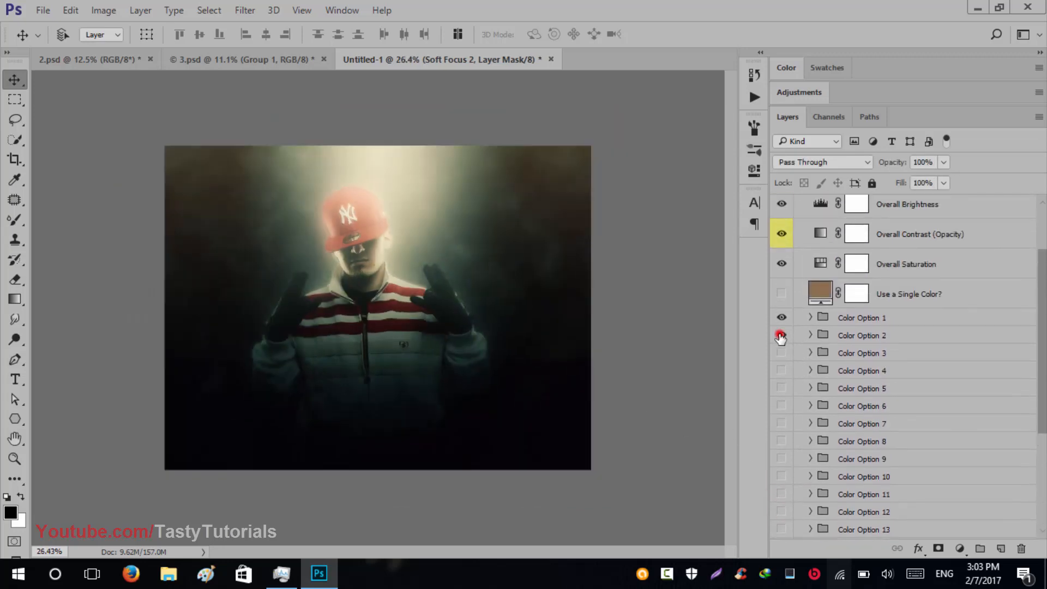
click(780, 334)
click(781, 354)
click(782, 353)
click(781, 387)
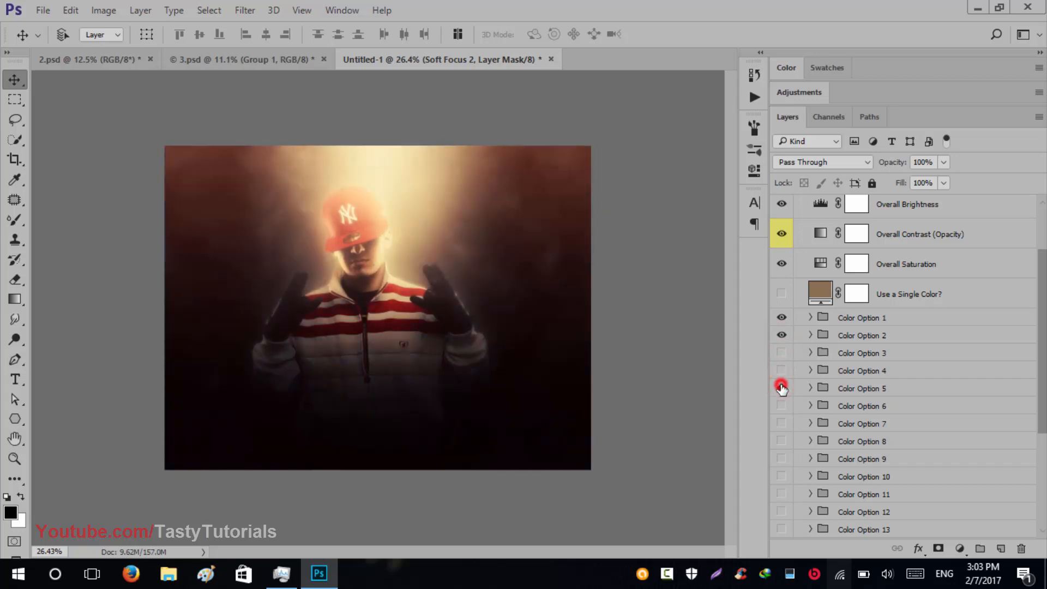
click(781, 388)
click(780, 406)
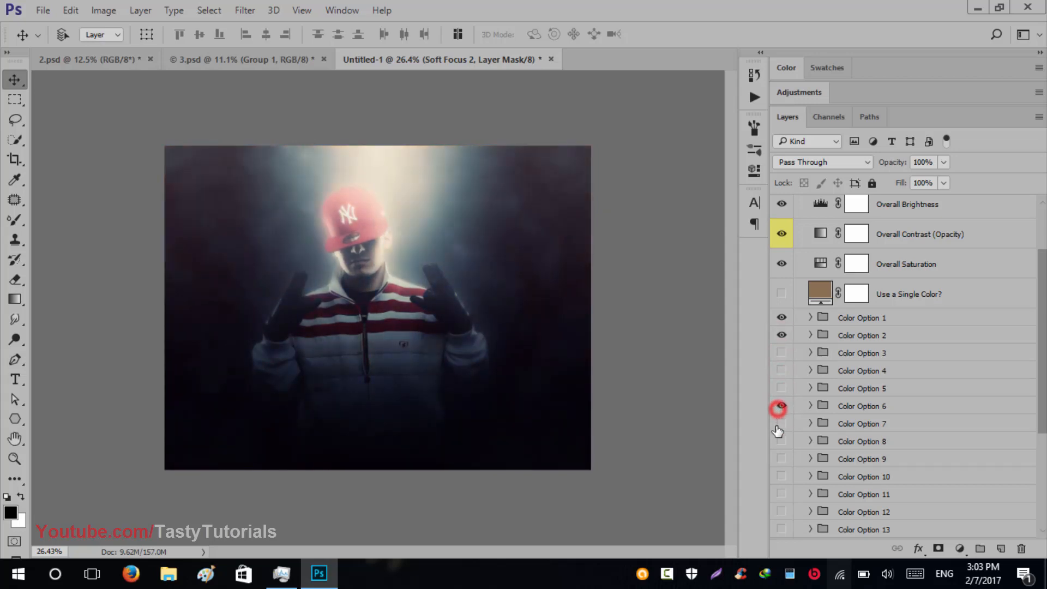
click(780, 424)
click(780, 424)
click(780, 405)
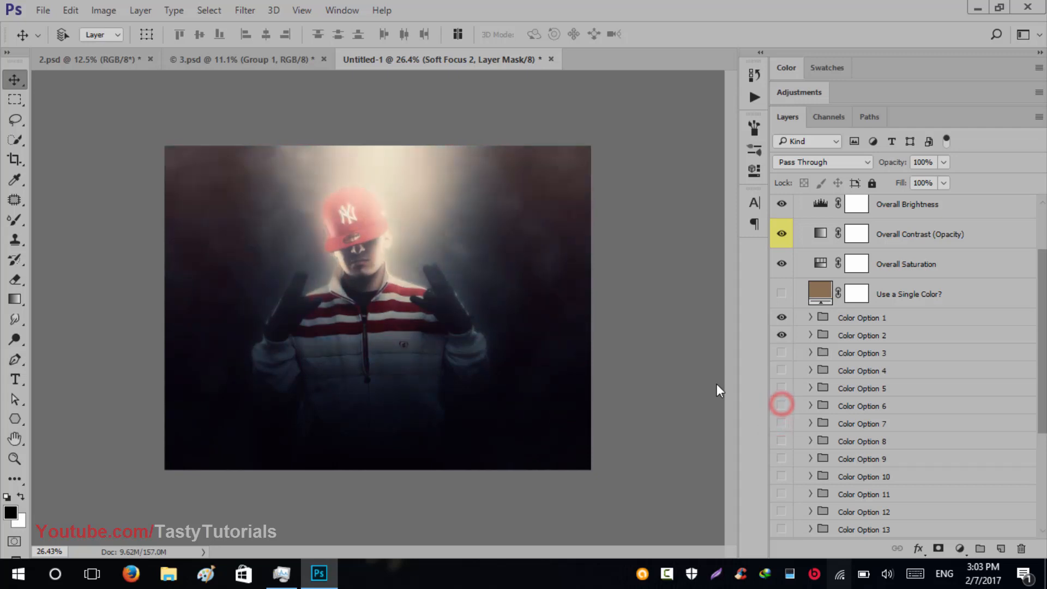
- Preview Color Options 3, 4, 6, 7, 8 and 9 over the current look, hiding each one again
click(778, 353)
click(781, 371)
click(780, 401)
click(780, 402)
click(780, 419)
click(780, 419)
click(778, 440)
click(779, 441)
click(781, 460)
click(781, 459)
scroll(403, 300, up, 2)
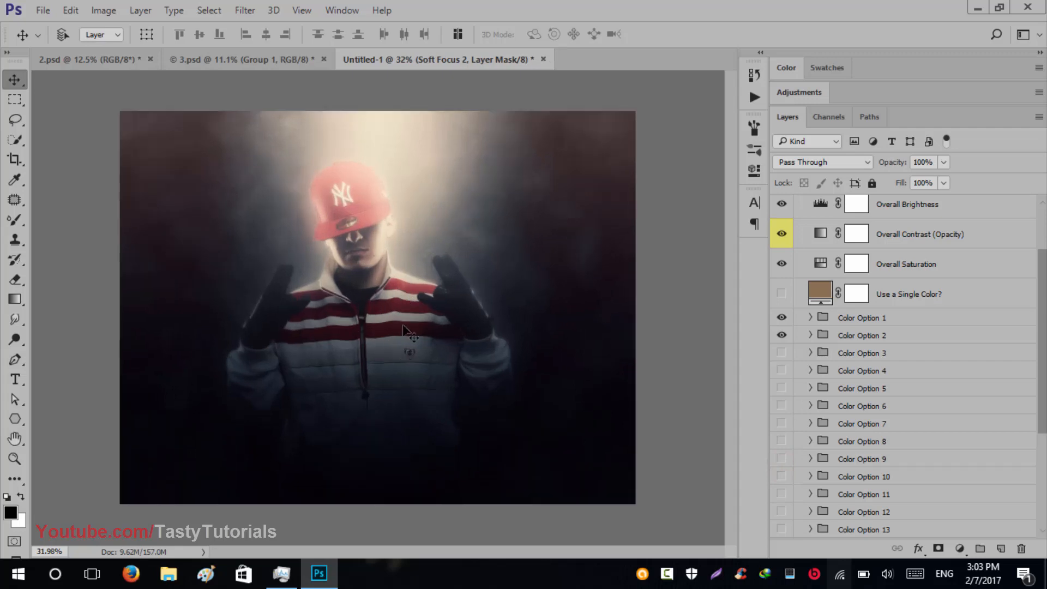
- Preview Color Options 15 and 14, keep them hidden, and show and select Color Option 13
scroll(797, 365, down, 3)
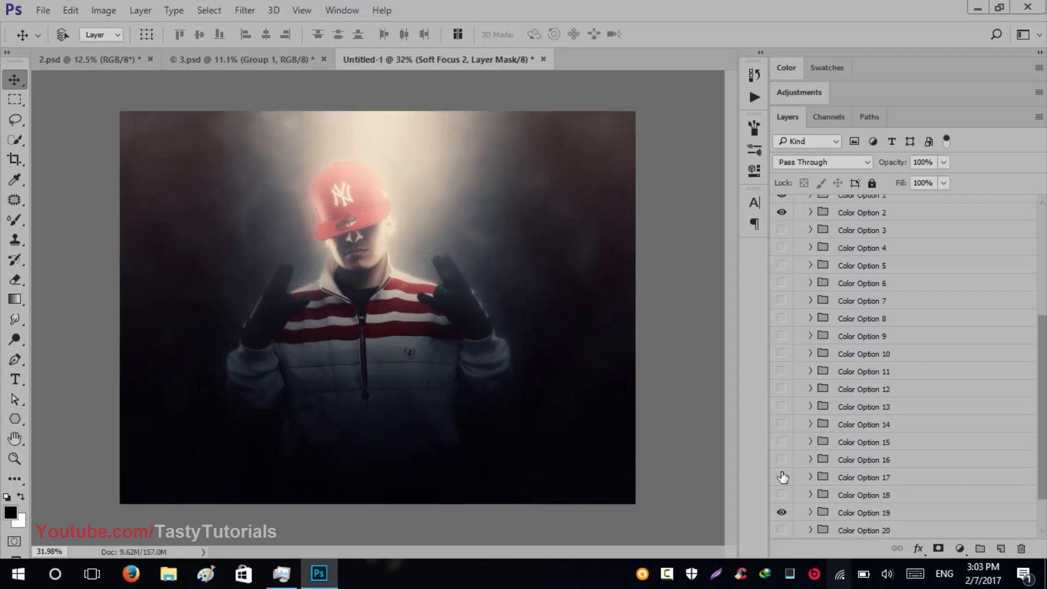
click(783, 442)
click(780, 424)
click(780, 424)
click(781, 406)
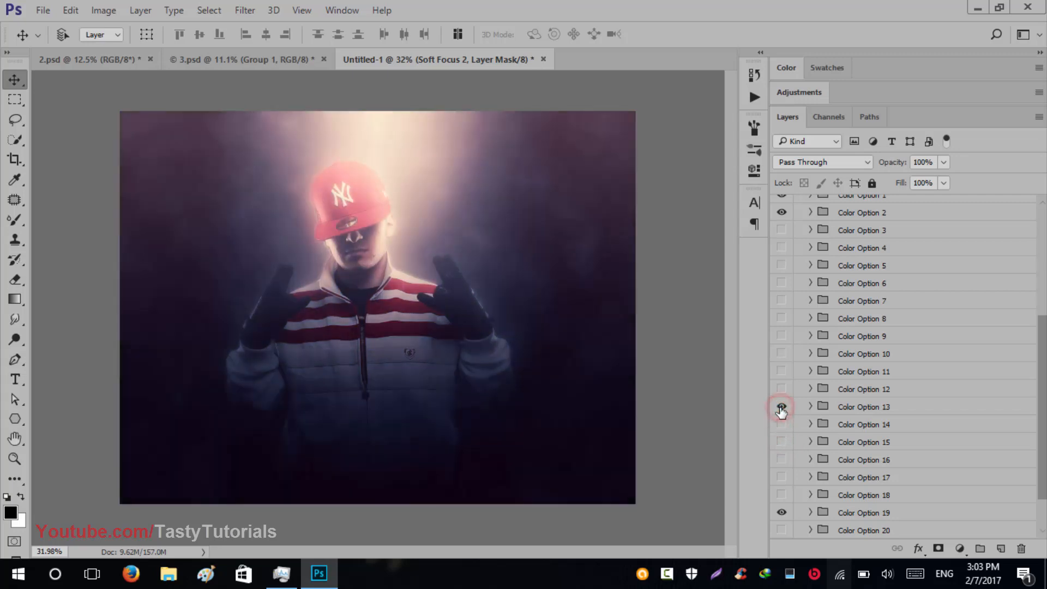
click(858, 407)
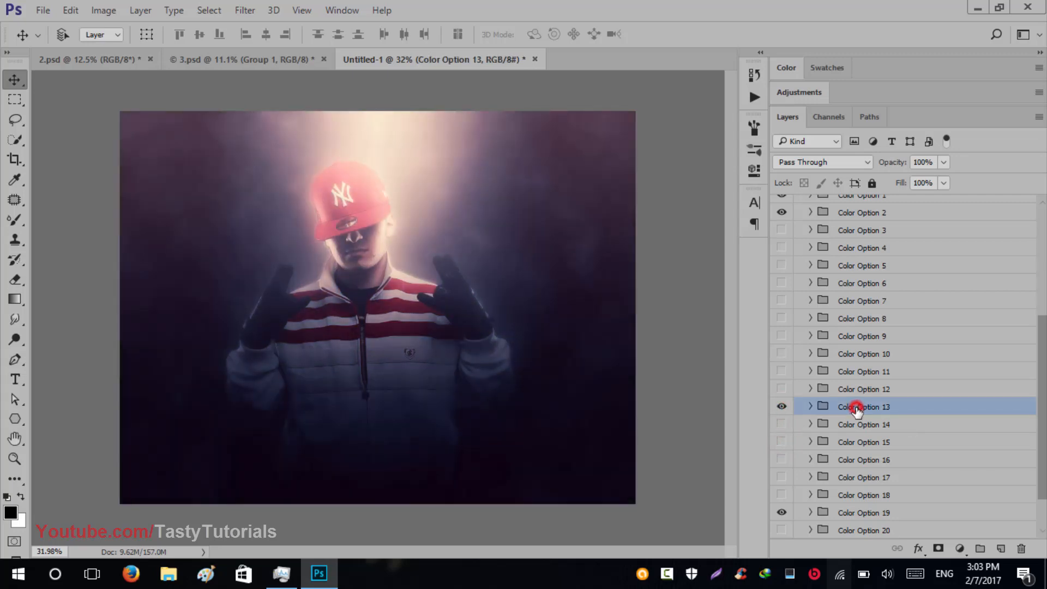
- Select Color Option 2 and compare the image with it hidden and shown
scroll(796, 359, up, 3)
click(843, 286)
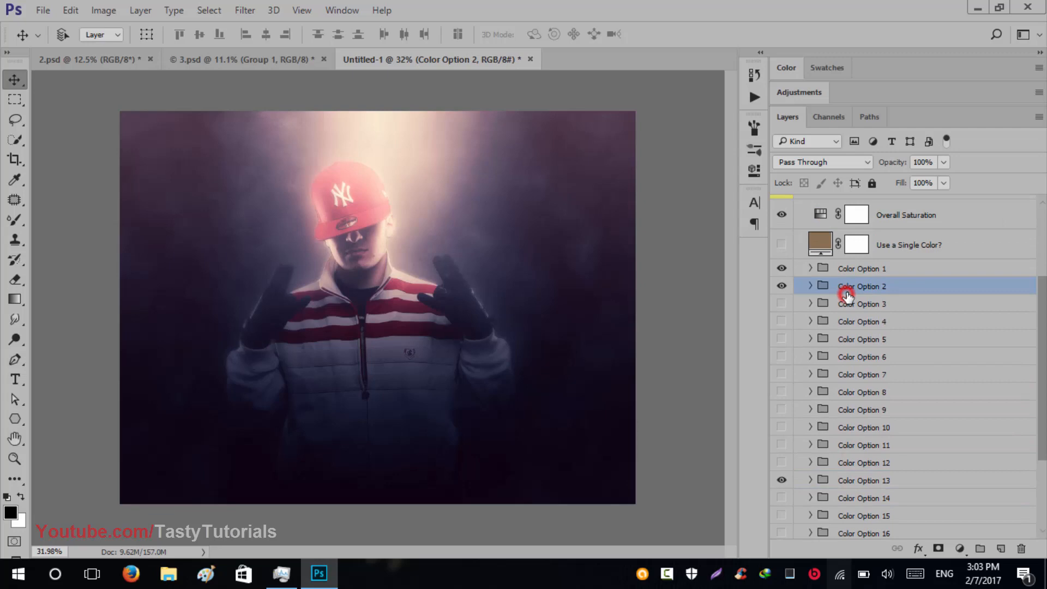
click(782, 286)
click(782, 287)
scroll(371, 379, down, 1)
scroll(896, 359, up, 3)
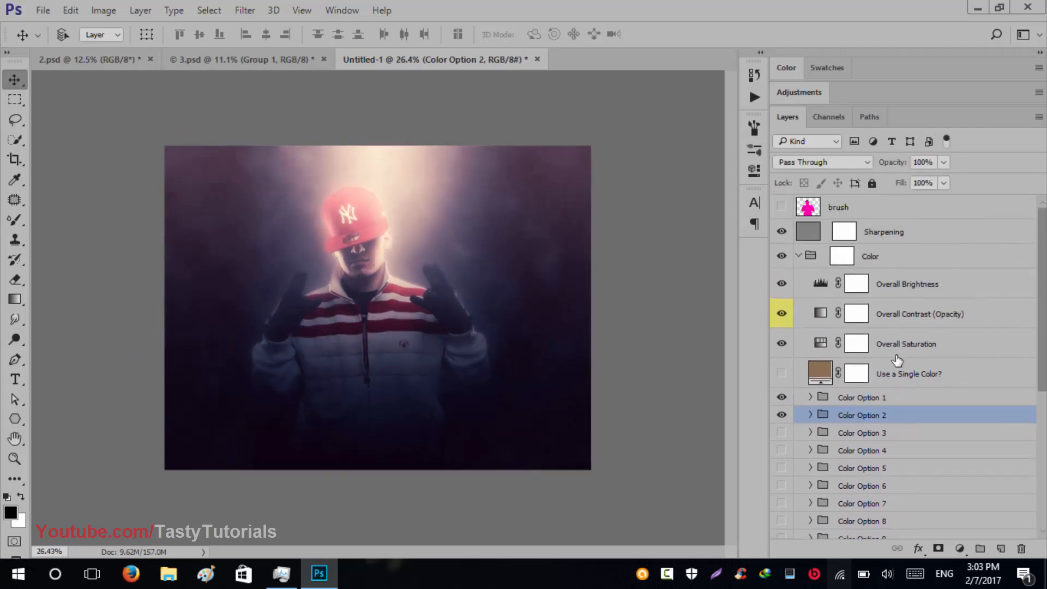
- Collapse the Color group and deselect all layers
click(791, 256)
click(797, 256)
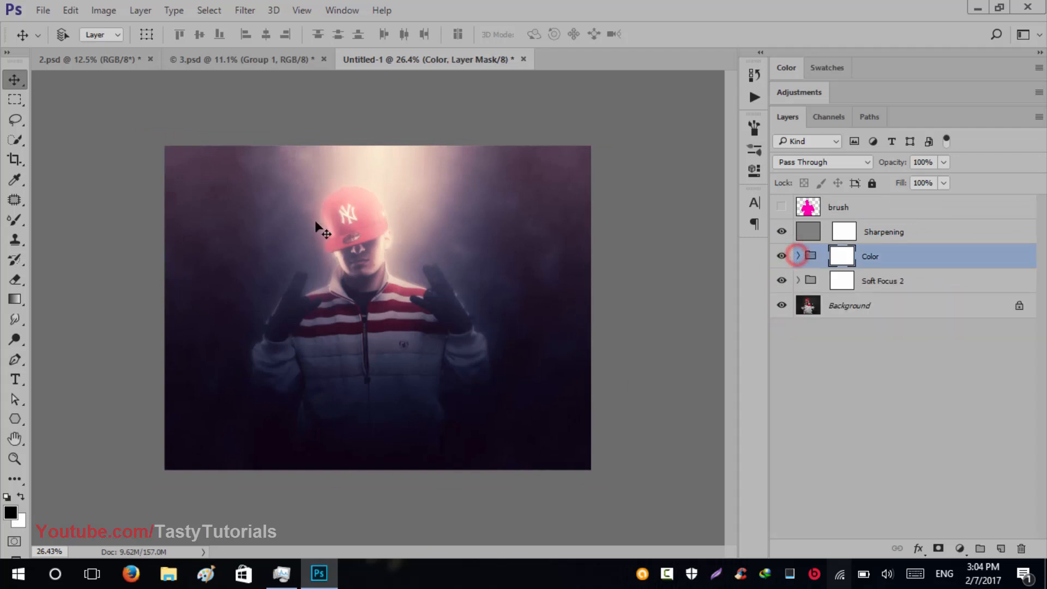
click(853, 330)
- Add a Selective Color adjustment layer and set Magentas to Cyan -31, Magenta +15, Yellow -21 and Black +11
click(791, 91)
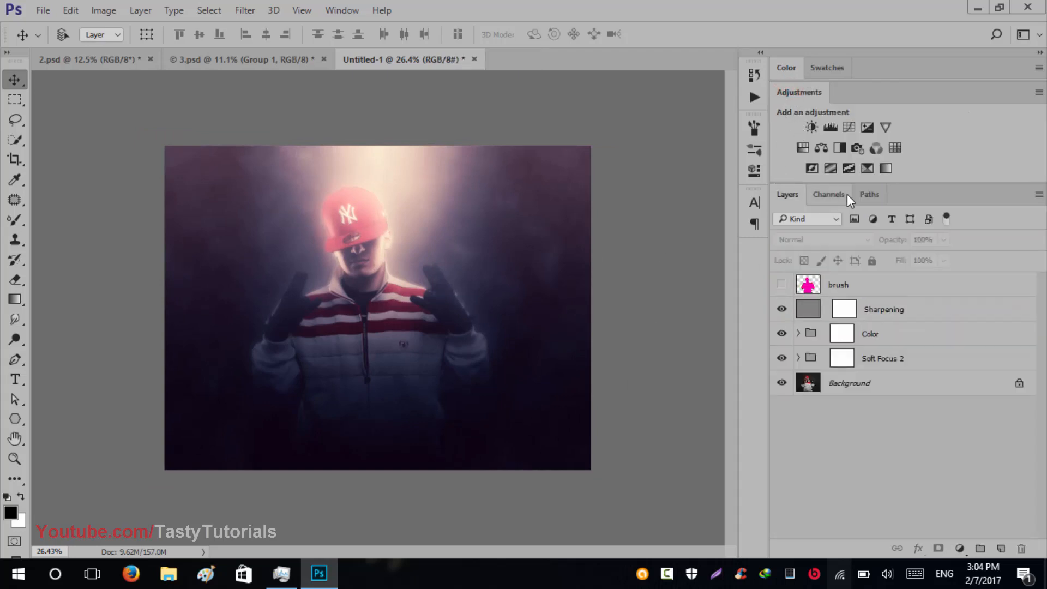
click(871, 167)
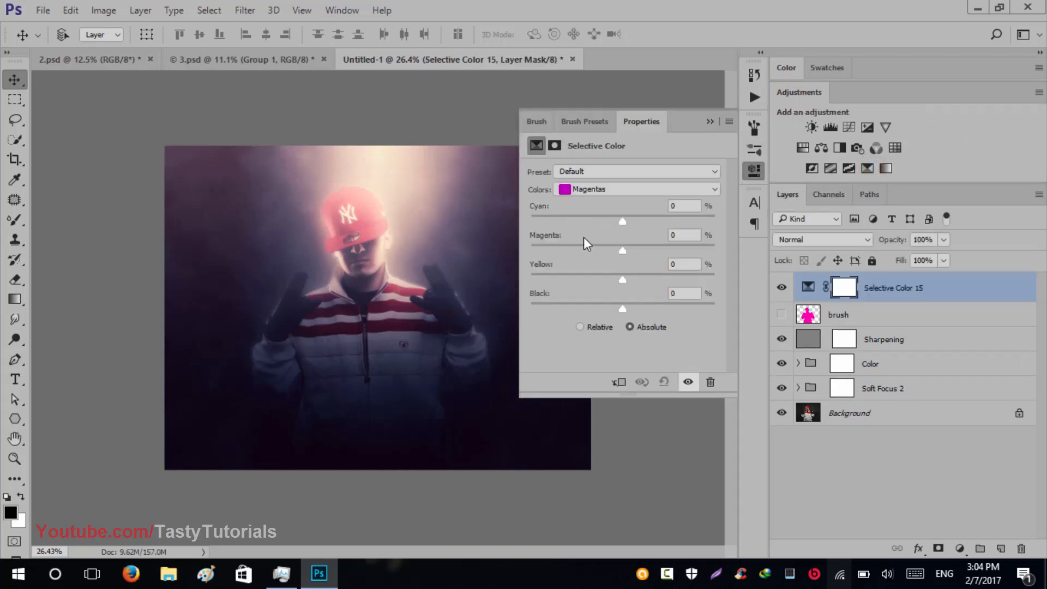
click(588, 190)
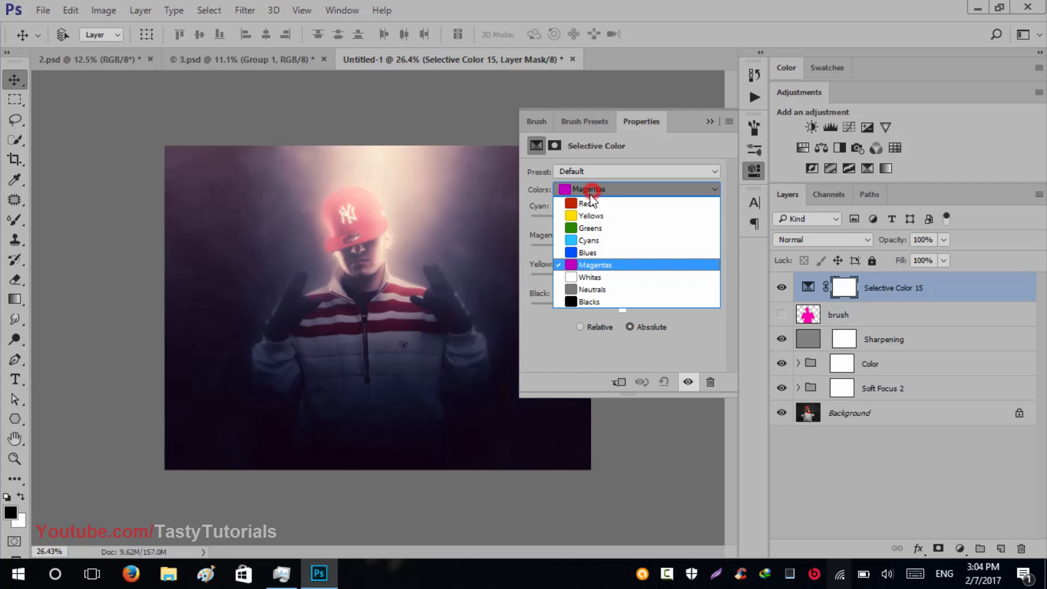
click(579, 266)
drag(622, 218, 597, 308)
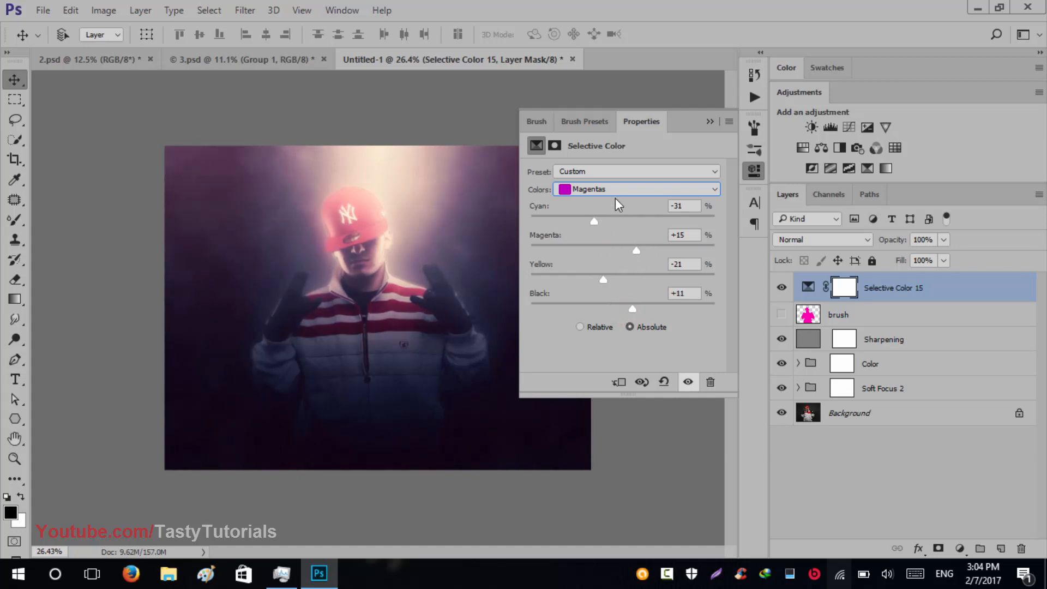
- Switch the Selective Color adjustment to Blacks and fine-tune its Black, Magenta and Cyan amounts
click(713, 189)
click(595, 304)
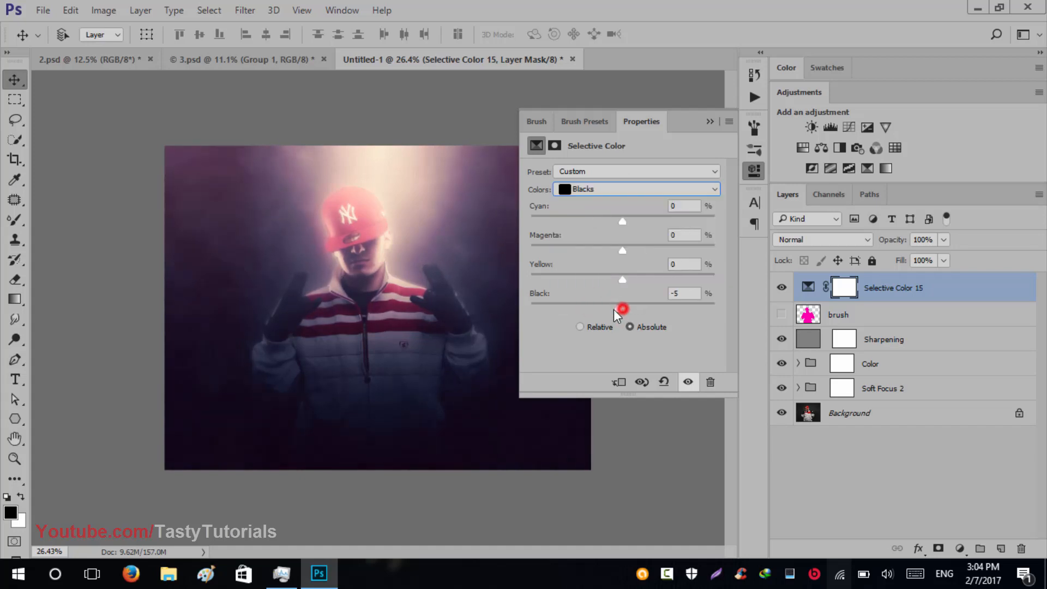
mouse_move(613, 310)
mouse_down()
mouse_move(624, 311)
mouse_move(611, 277)
mouse_move(628, 281)
mouse_move(623, 312)
mouse_up()
drag(621, 250, 627, 223)
- Set the Selective Color Neutrals to Cyan +2, Magenta -2, Yellow -12 and Black -4, and close the adjustment settings
click(621, 189)
click(600, 285)
mouse_move(621, 278)
mouse_down()
mouse_move(613, 282)
mouse_move(630, 283)
mouse_move(610, 289)
mouse_up()
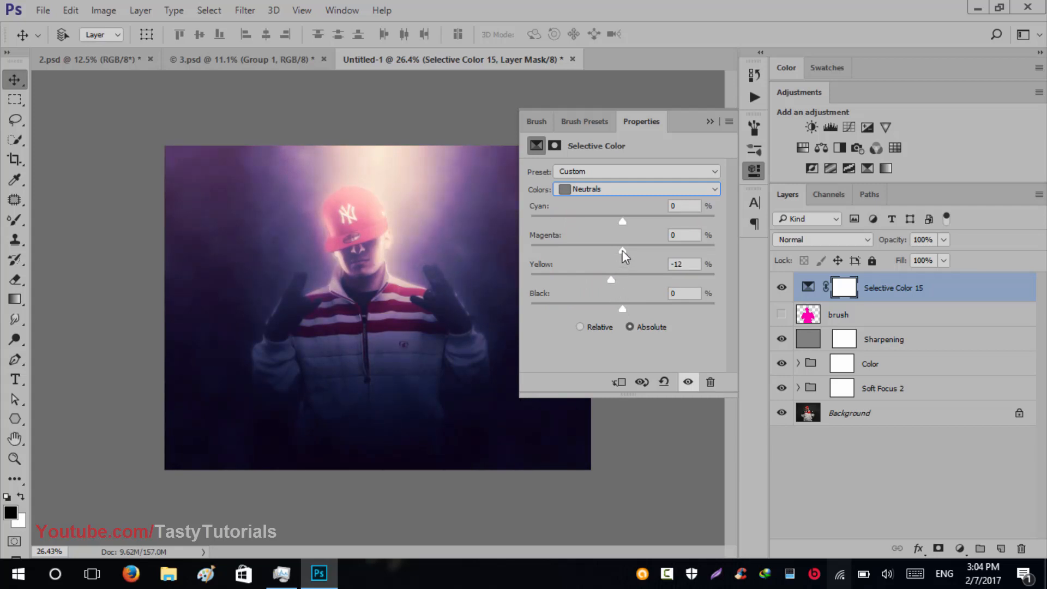
drag(621, 250, 623, 222)
drag(617, 310, 619, 312)
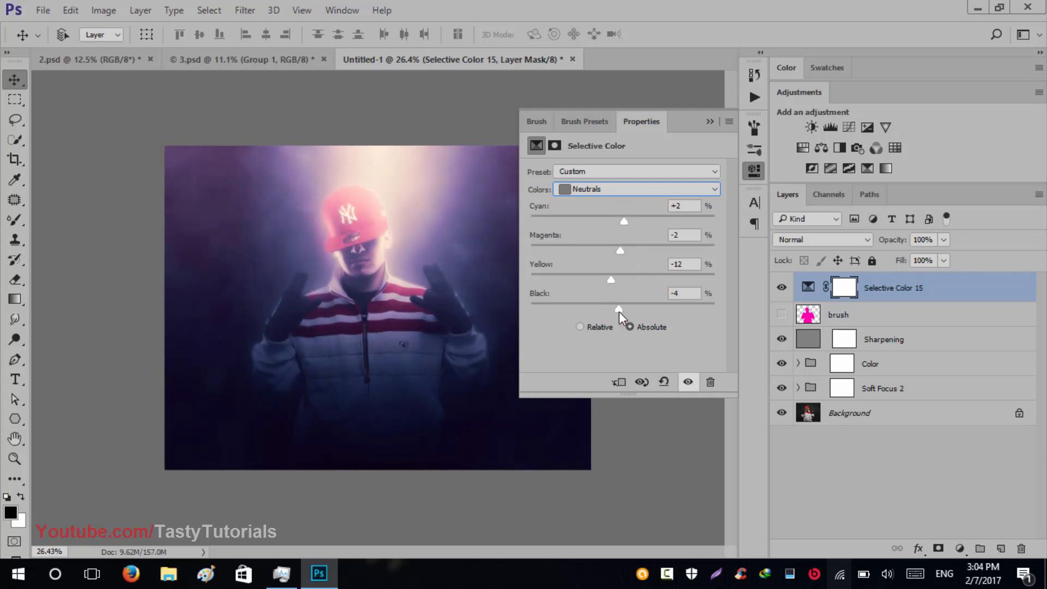
click(709, 122)
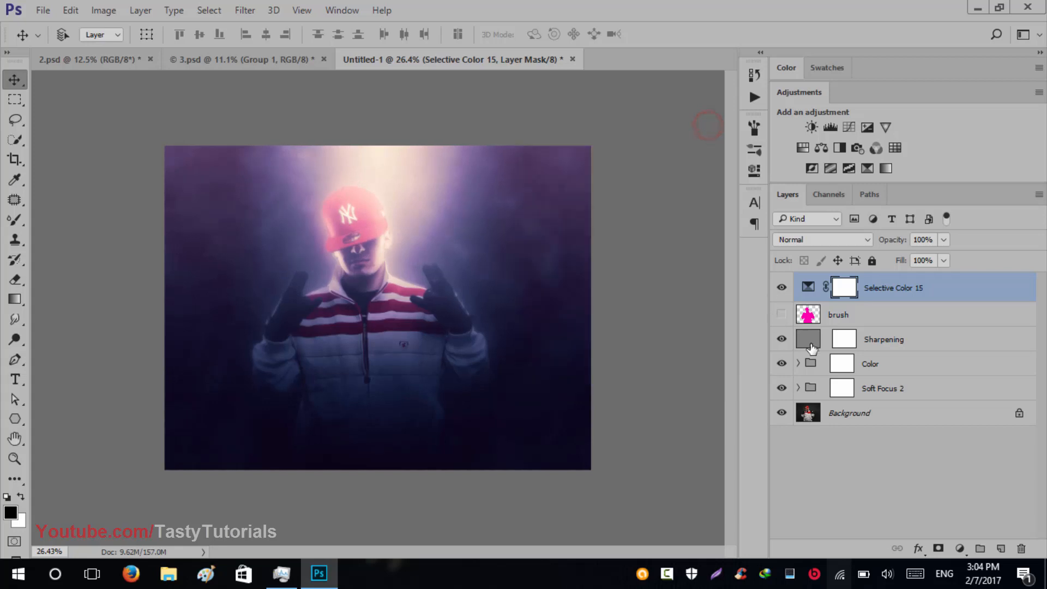
- Expand the Soft Focus 2 group and compare the image with Darken Bottom Half and Top Light_Narrow each hidden and shown
click(895, 388)
click(798, 387)
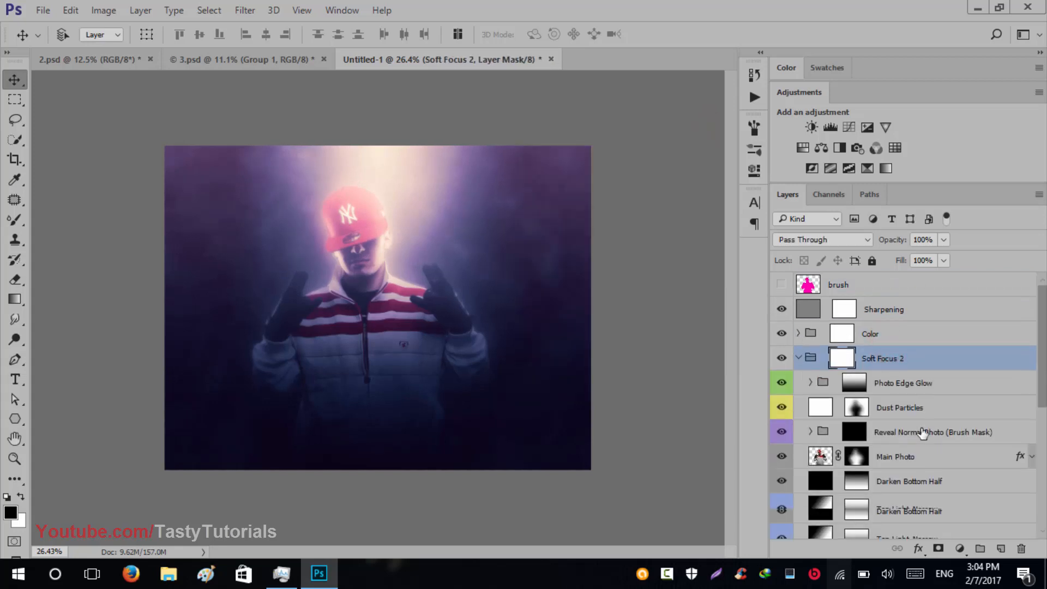
scroll(919, 432, down, 5)
click(780, 362)
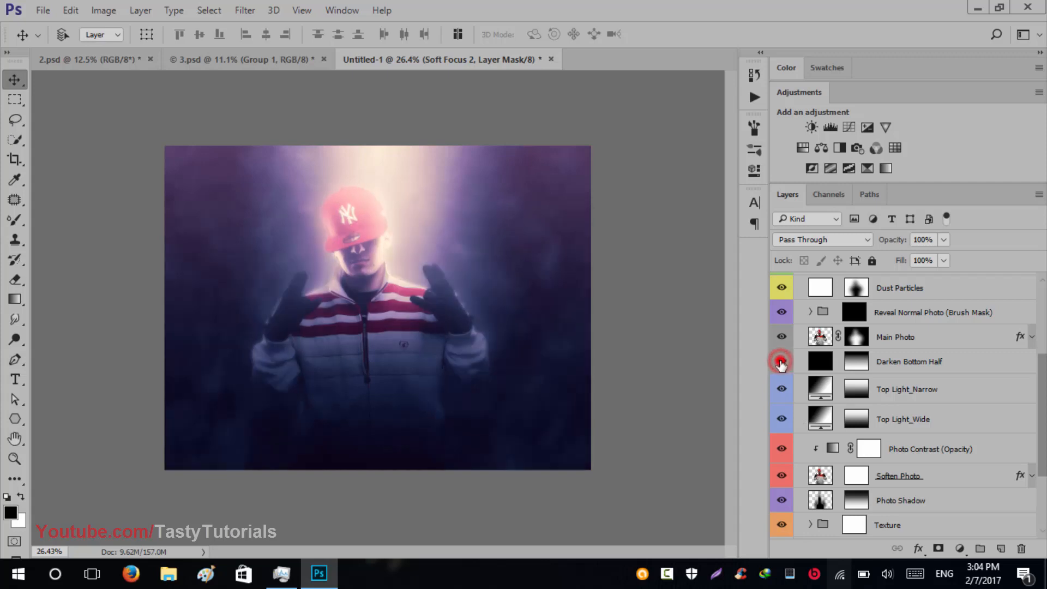
click(780, 363)
click(782, 387)
click(783, 385)
click(783, 386)
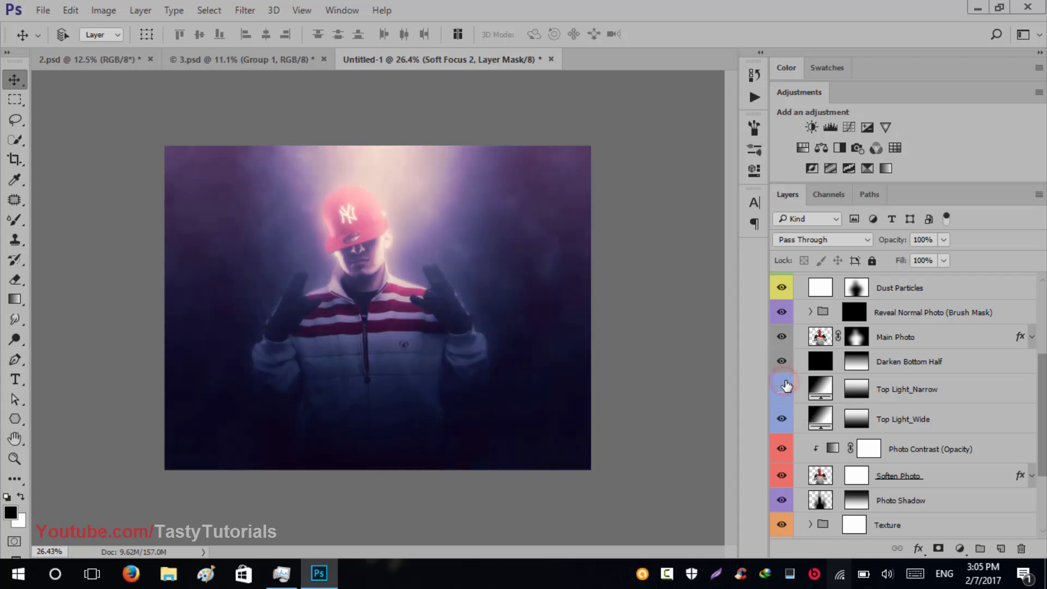
click(783, 385)
- Compare the image with the Dust Particles layer hidden and shown
scroll(783, 376, up, 2)
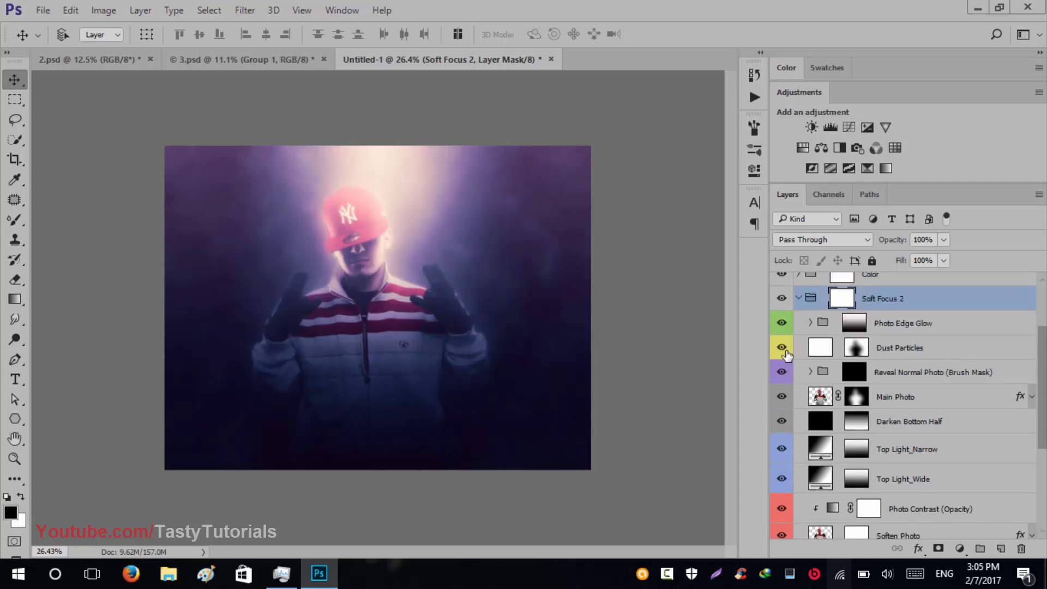
click(783, 350)
click(783, 349)
click(783, 350)
click(783, 349)
- Try duplicating the Dust Particles layer and undo the duplication
click(922, 352)
key(ctrl+j)
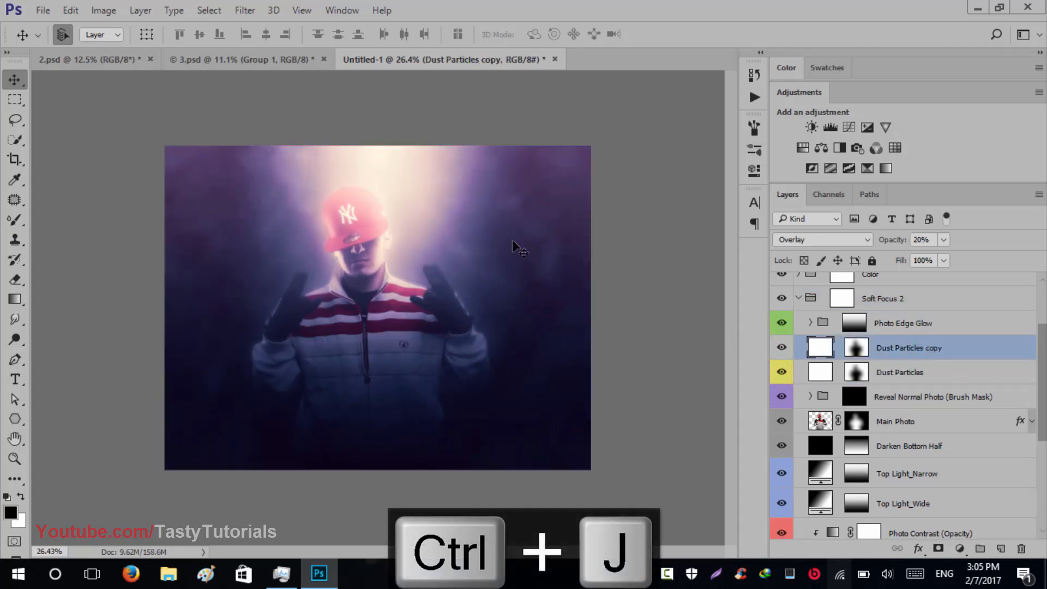
key(ctrl+alt+z)
key(ctrl+alt+z)
key(ctrl+alt+z)
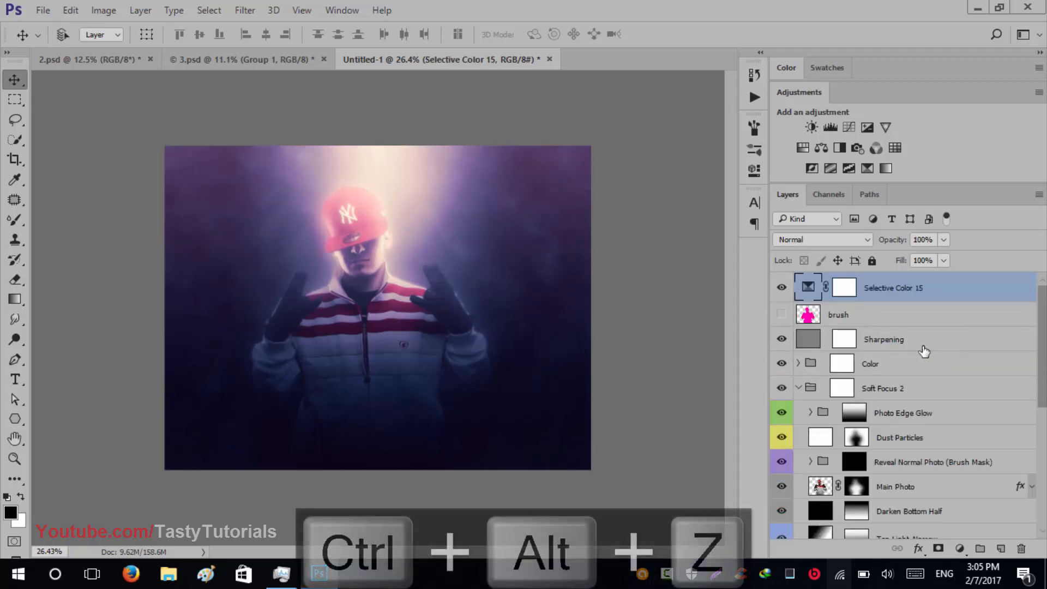
- Select the Darken Bottom Half layer and compare the image with the Main Photo layer hidden and shown
scroll(884, 367, down, 10)
scroll(884, 367, up, 5)
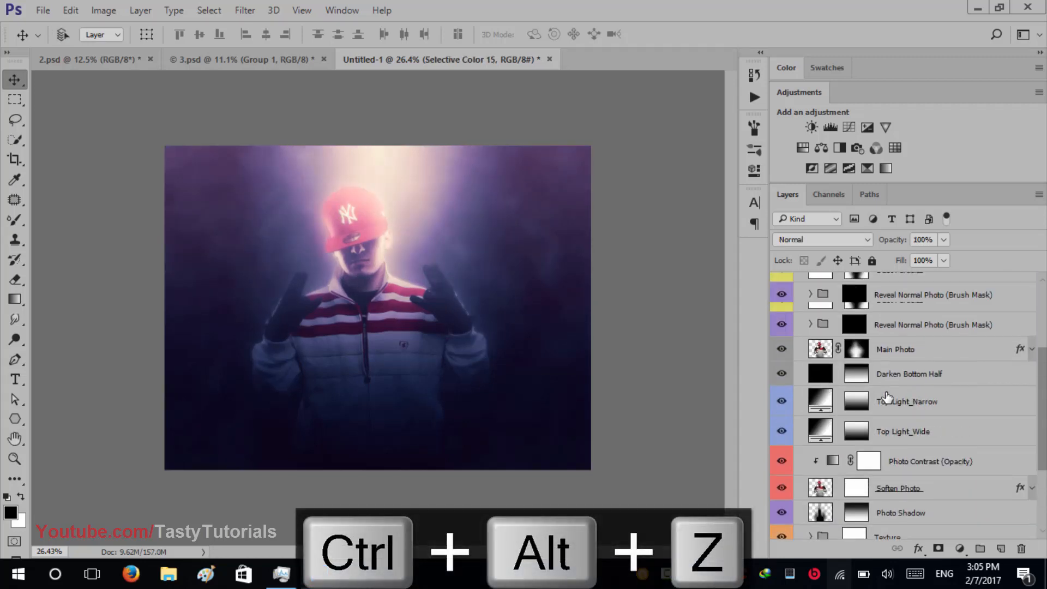
click(897, 376)
scroll(793, 373, up, 1)
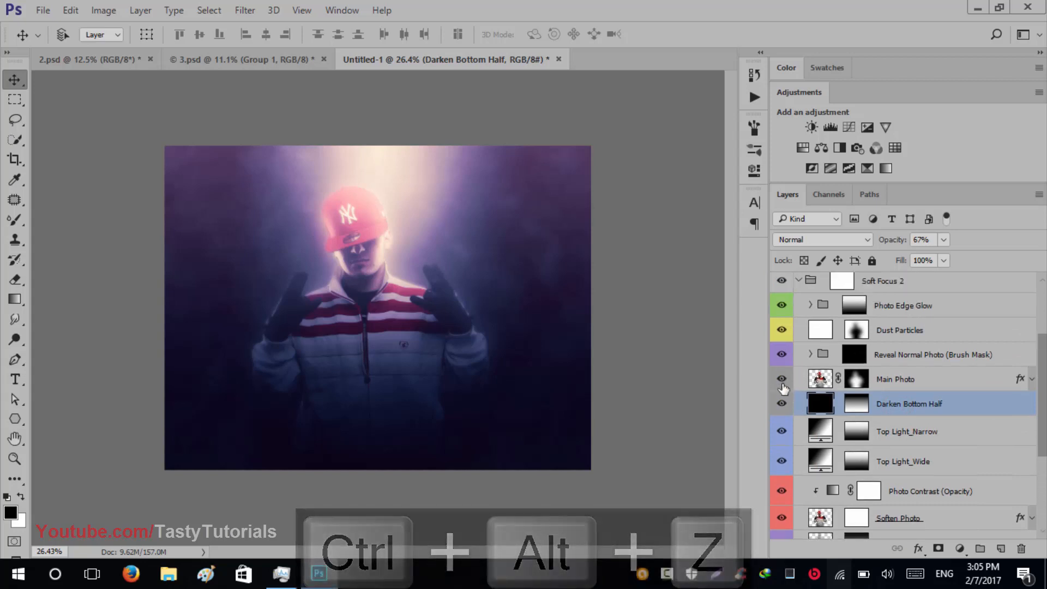
click(782, 380)
click(782, 380)
- Compare the image with the Photo Edge Glow group hidden and shown, leaving the group visible
scroll(790, 378, up, 3)
scroll(805, 360, up, 1)
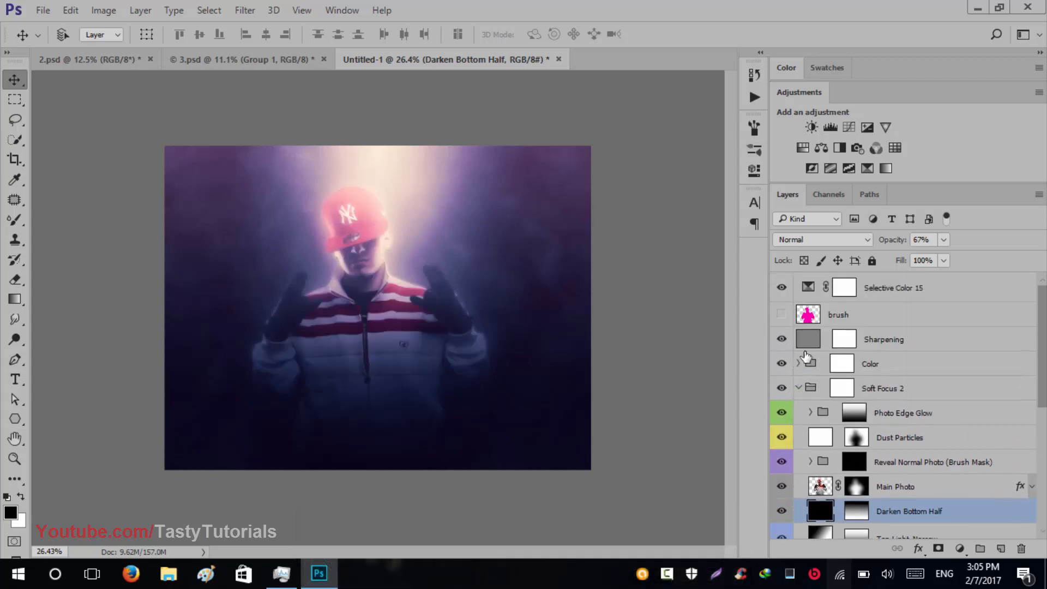
scroll(834, 364, down, 2)
click(782, 382)
click(782, 382)
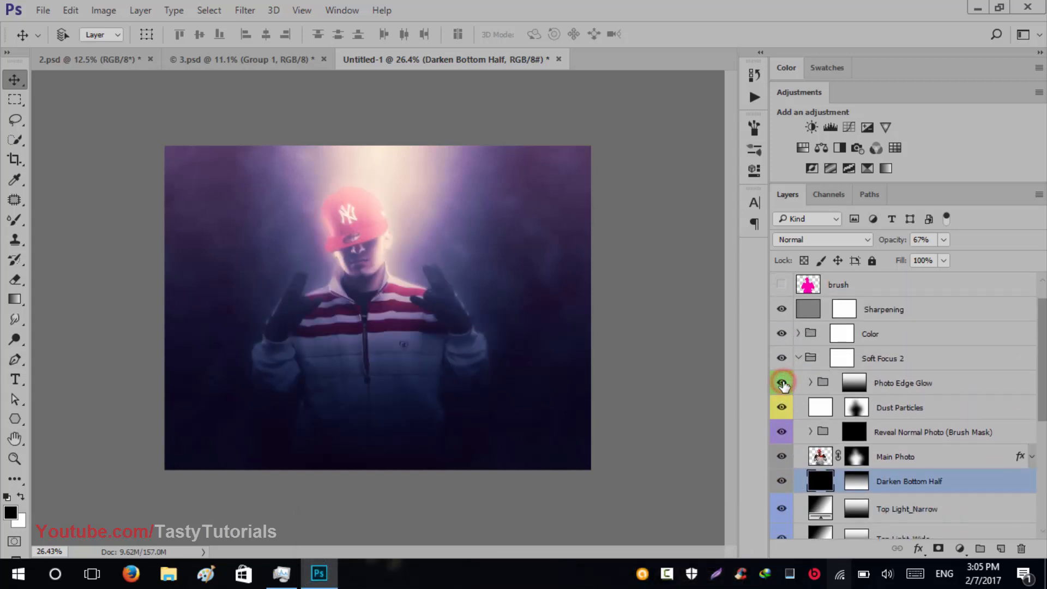
click(782, 383)
click(782, 383)
click(782, 383)
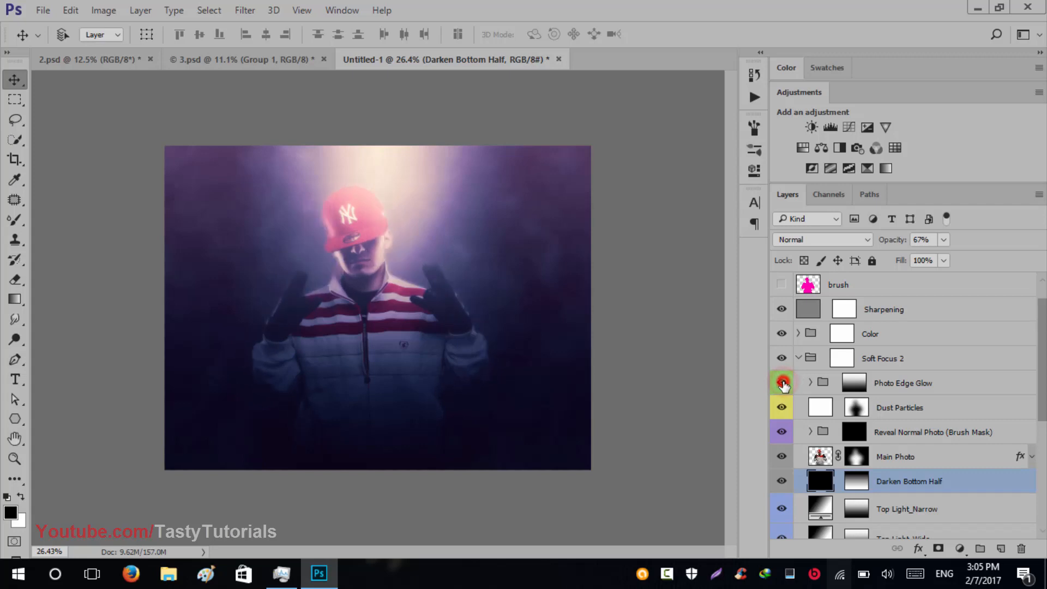
click(782, 383)
click(782, 382)
click(782, 382)
- Compare the image with Soften Photo, Texture and Photo Shadow each hidden and shown
scroll(791, 403, down, 5)
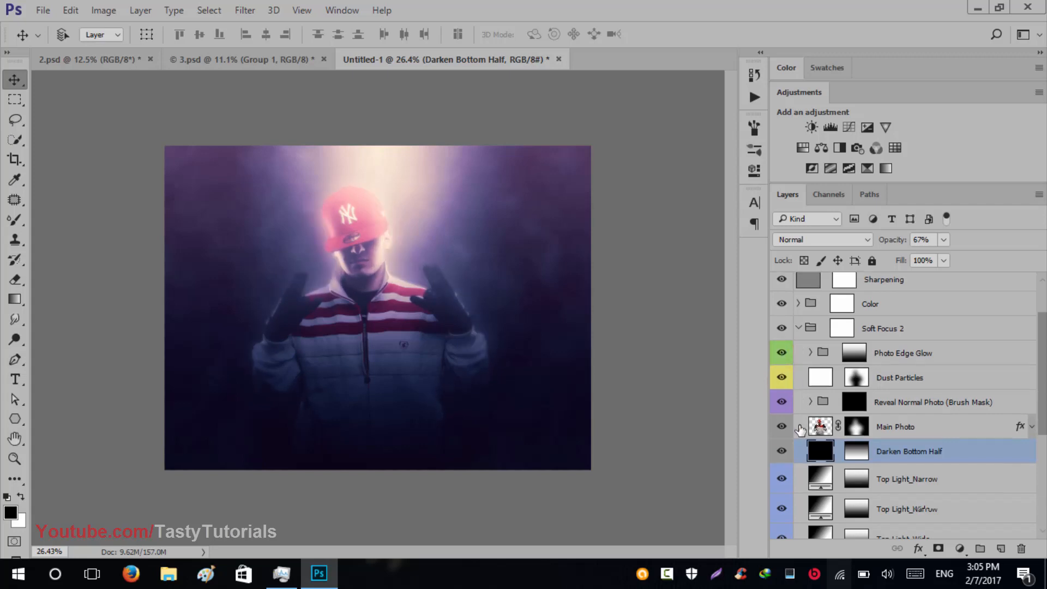
click(781, 368)
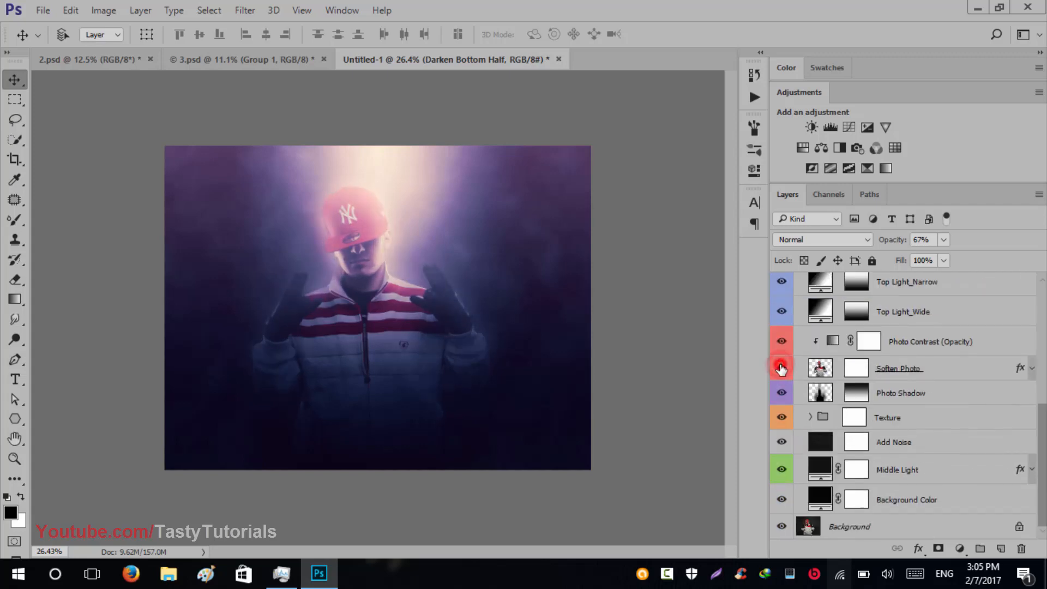
click(781, 368)
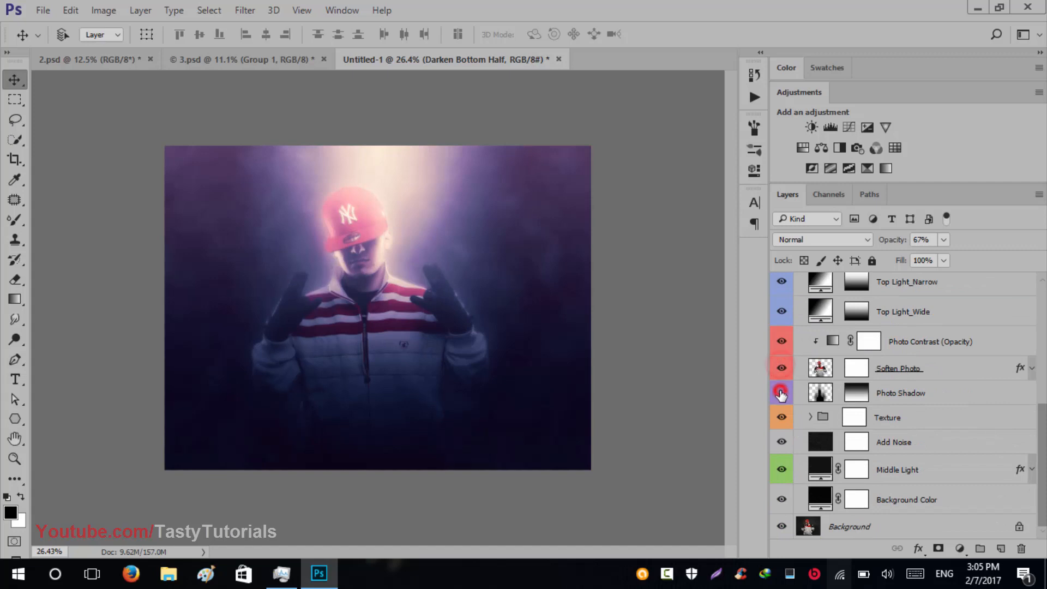
click(788, 420)
click(789, 420)
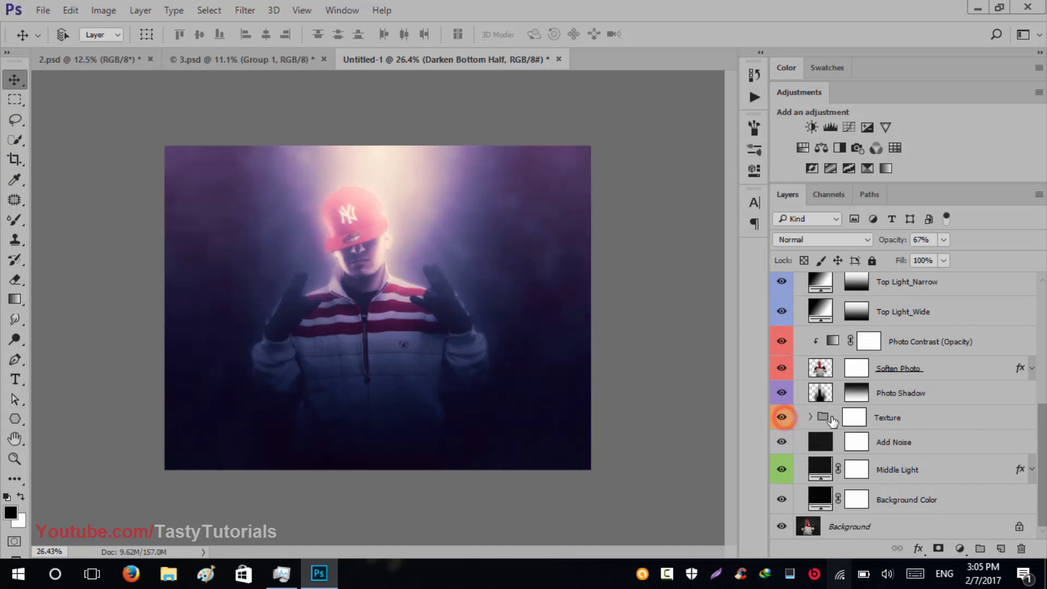
click(781, 393)
- Try duplicating the Photo Shadow layer, toggle the copy's visibility, and undo the duplication
click(908, 393)
key(ctrl+j)
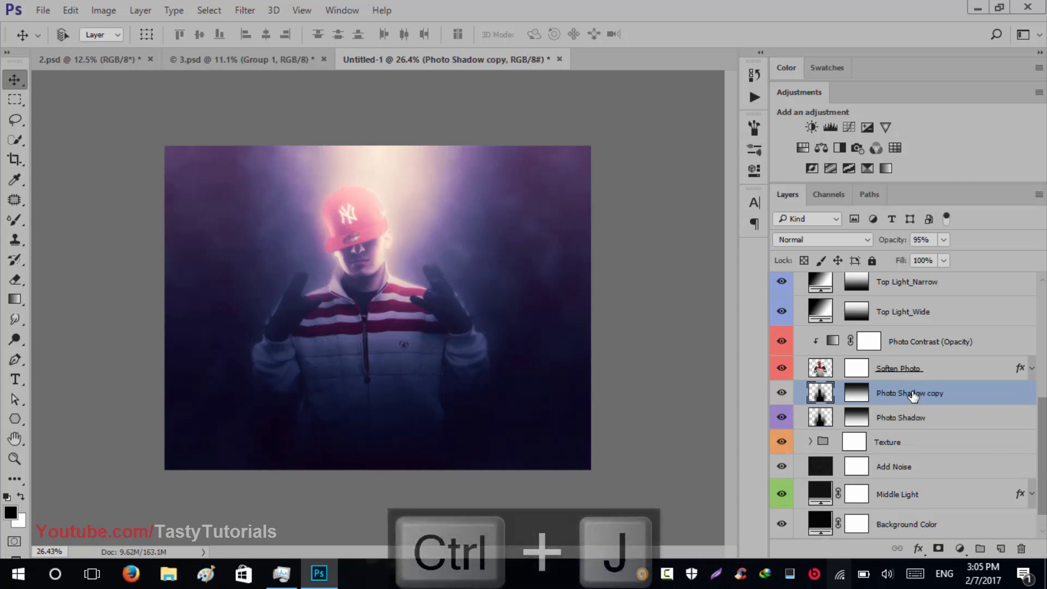
click(774, 393)
click(777, 394)
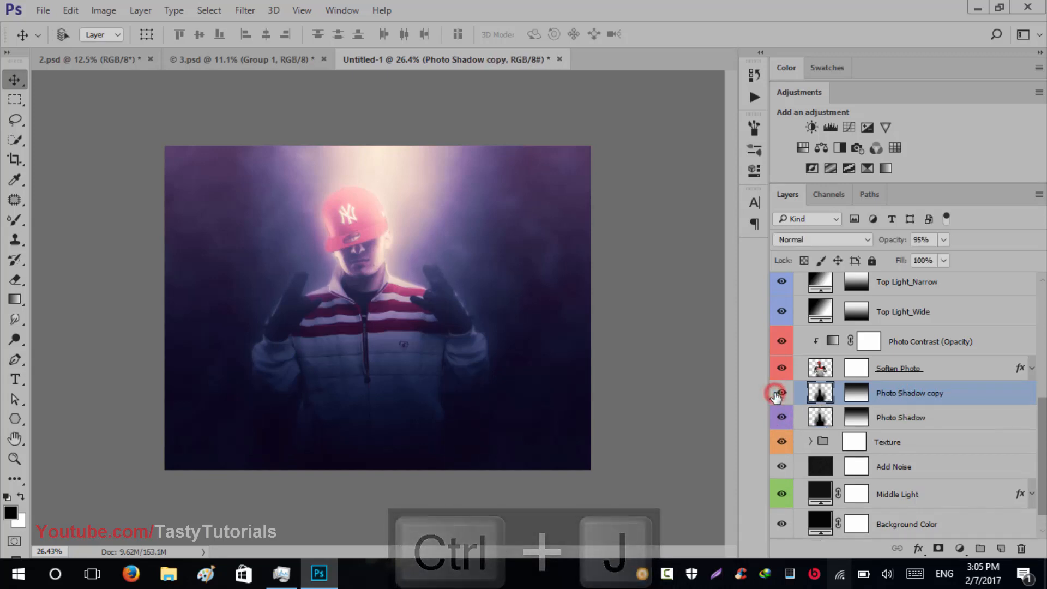
key(ctrl+alt+z)
key(ctrl+alt+z)
- Compare the image with the Top Light_Wide layer hidden and shown
scroll(783, 418, down, 7)
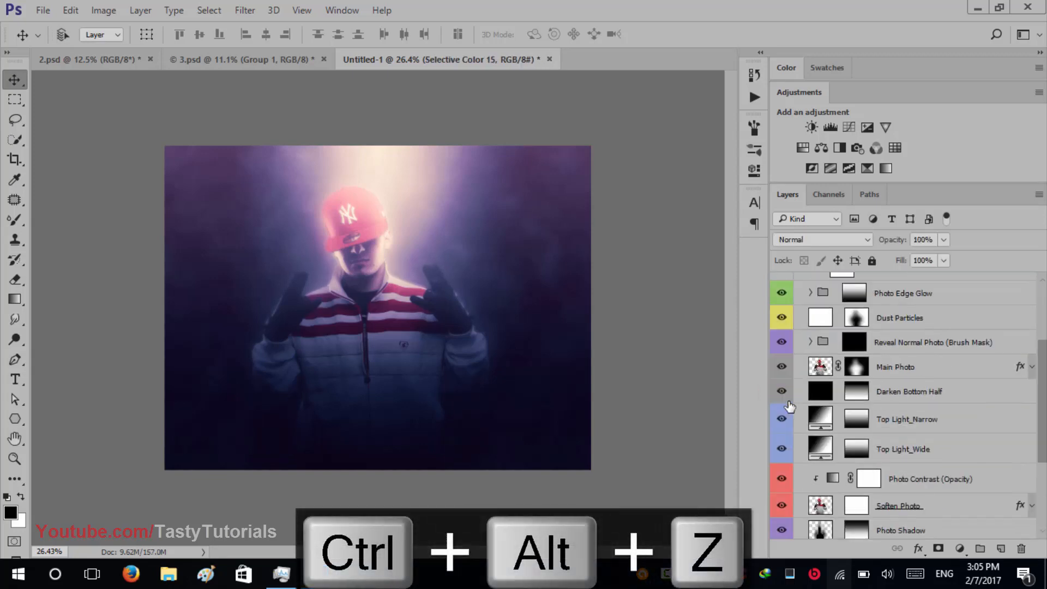
click(785, 361)
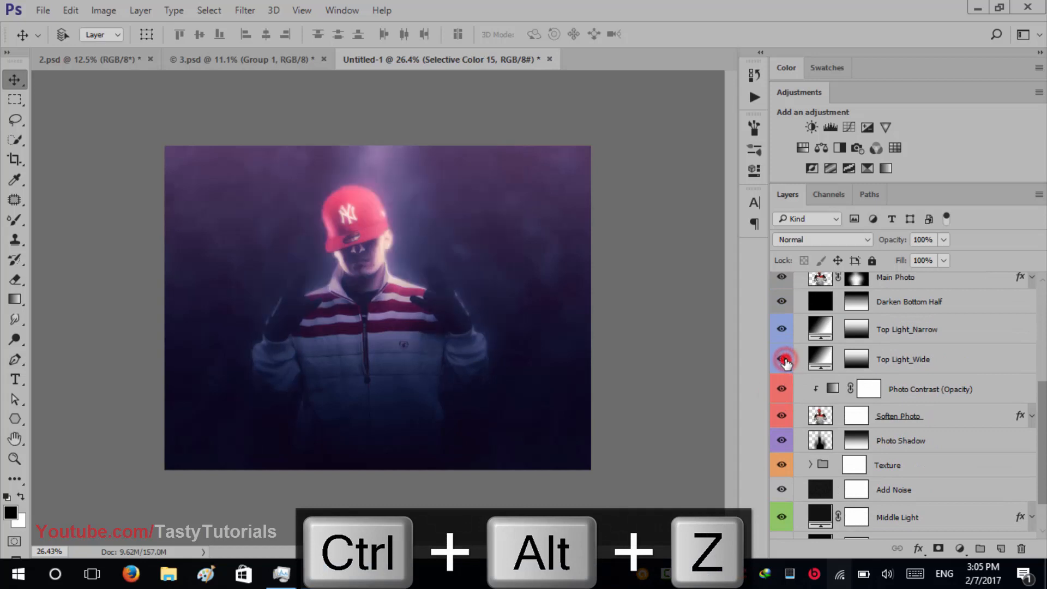
click(785, 360)
click(785, 360)
click(785, 359)
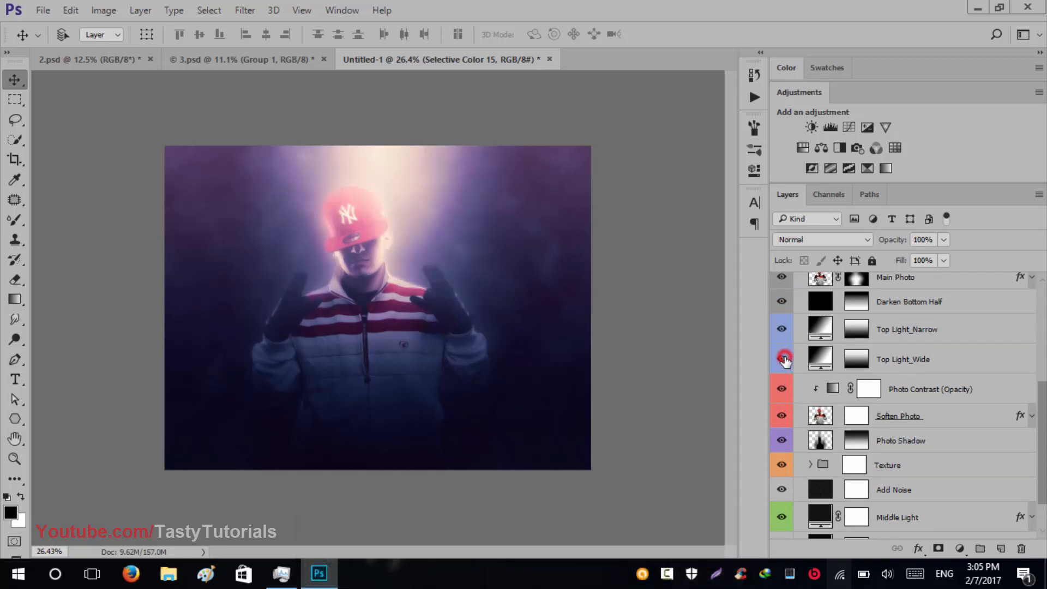
- Try changing the white stop of the Top Light_Wide gradient fill to black (000000) and cancel the gradient edit
double_click(821, 357)
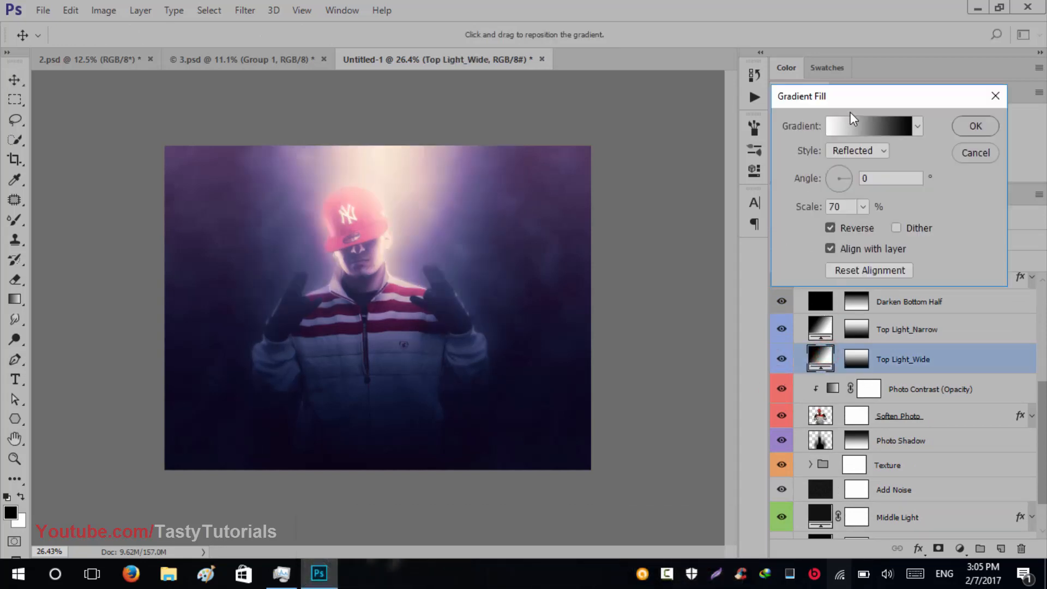
click(853, 119)
click(854, 123)
click(848, 122)
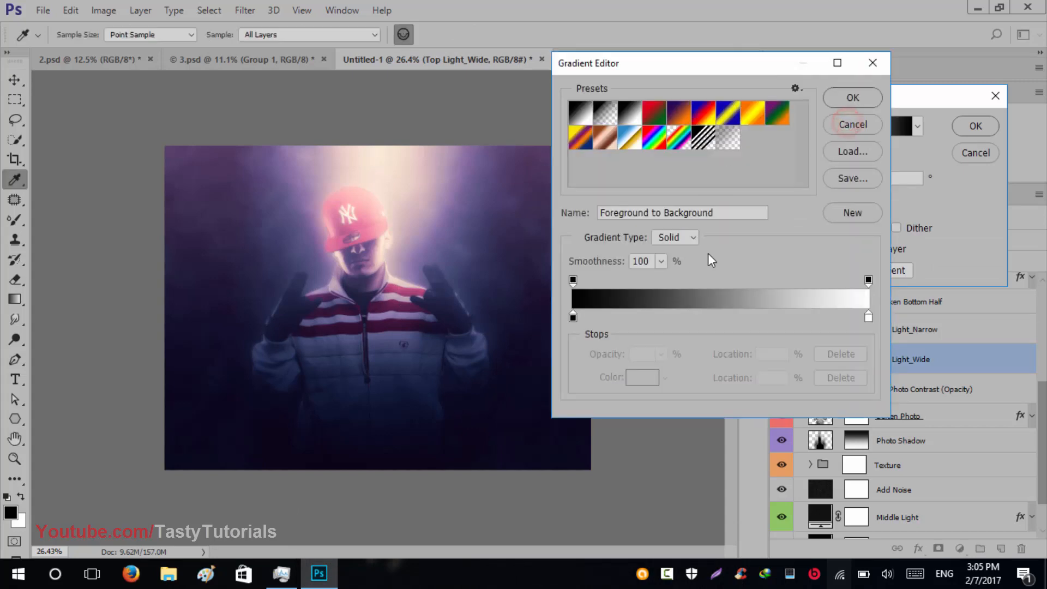
click(868, 316)
double_click(867, 317)
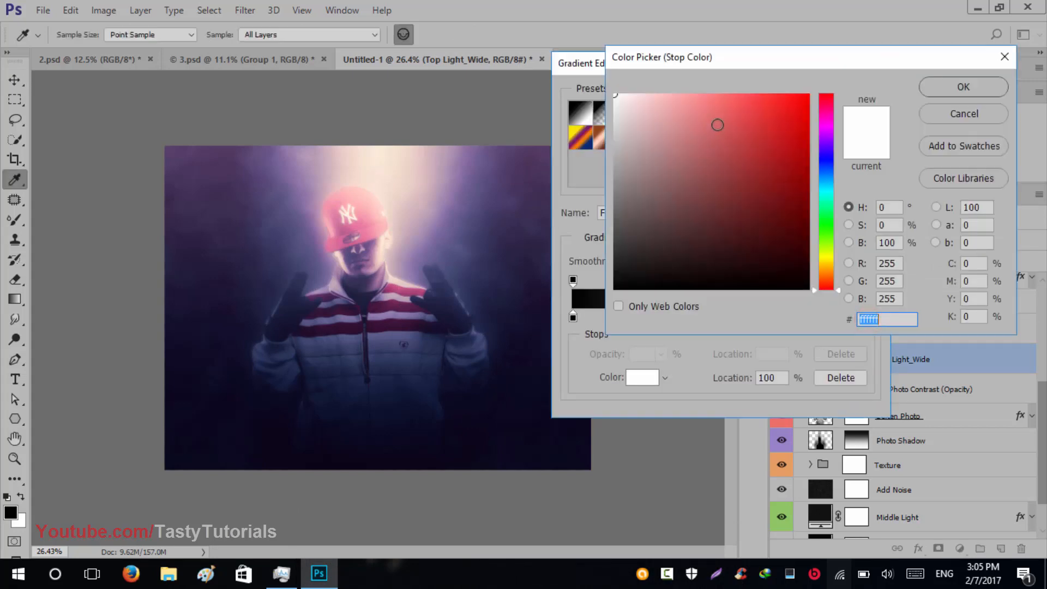
drag(721, 124, 868, 86)
mouse_move(702, 154)
mouse_down()
mouse_move(643, 89)
mouse_move(606, 81)
mouse_move(597, 319)
mouse_move(654, 224)
mouse_move(712, 174)
mouse_move(688, 311)
mouse_up()
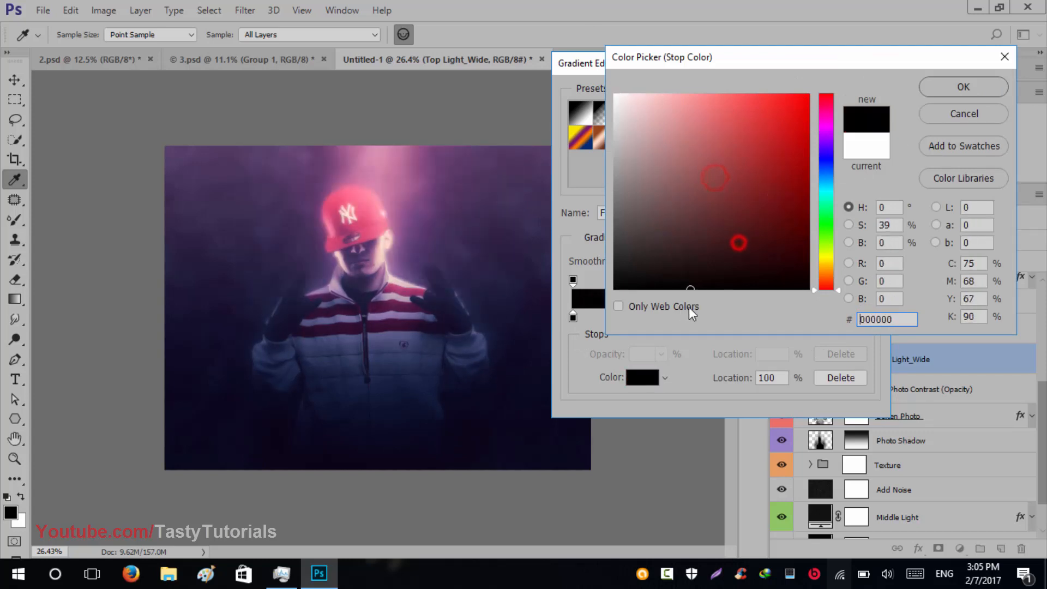
click(933, 121)
click(848, 124)
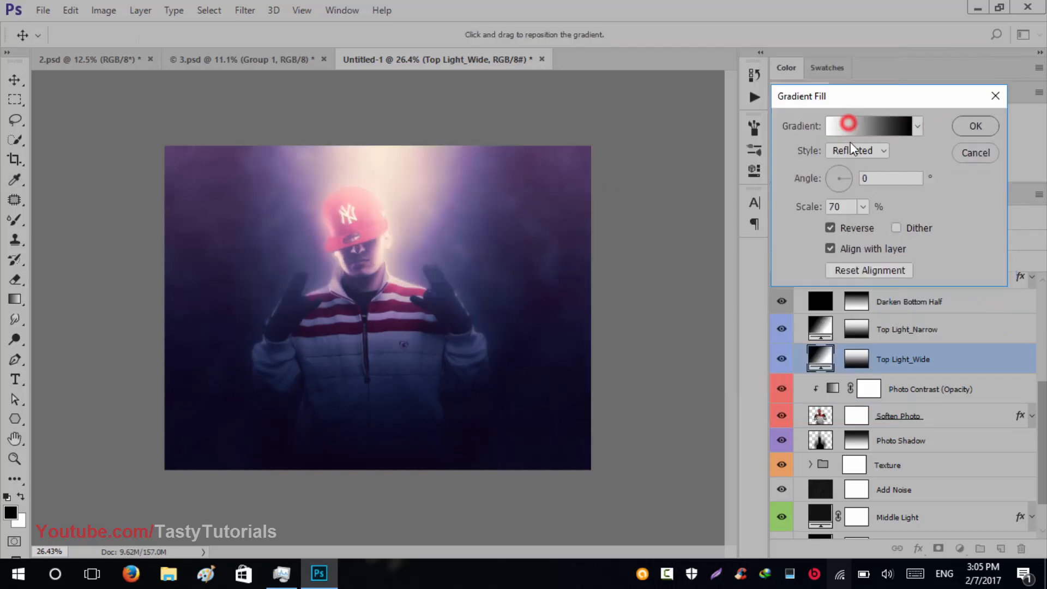
click(967, 150)
- Collapse the Soft Focus 2 group, deselect all layers and review the whole image
scroll(832, 376, up, 3)
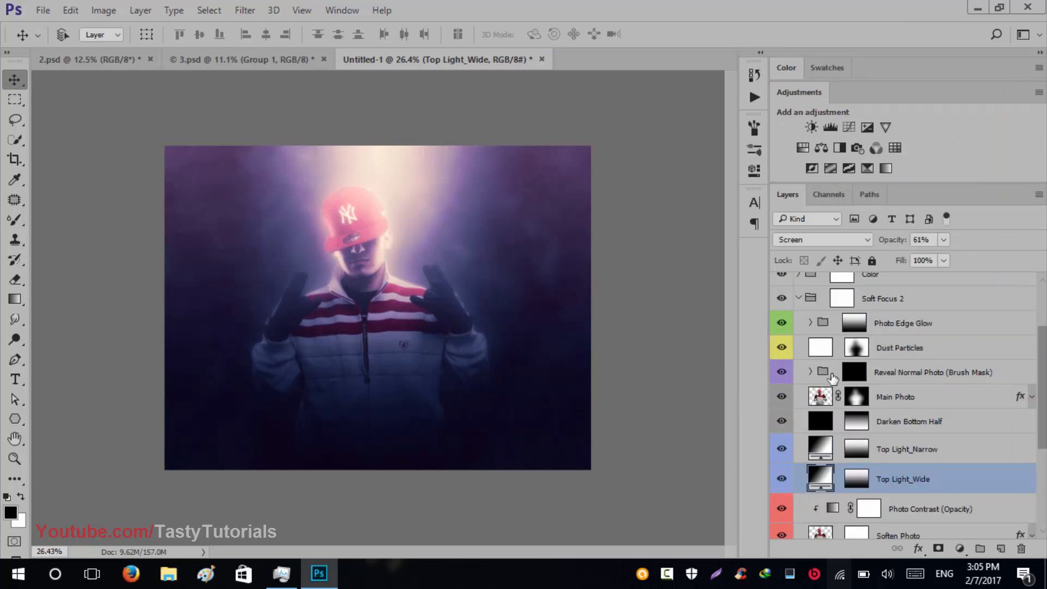
click(801, 297)
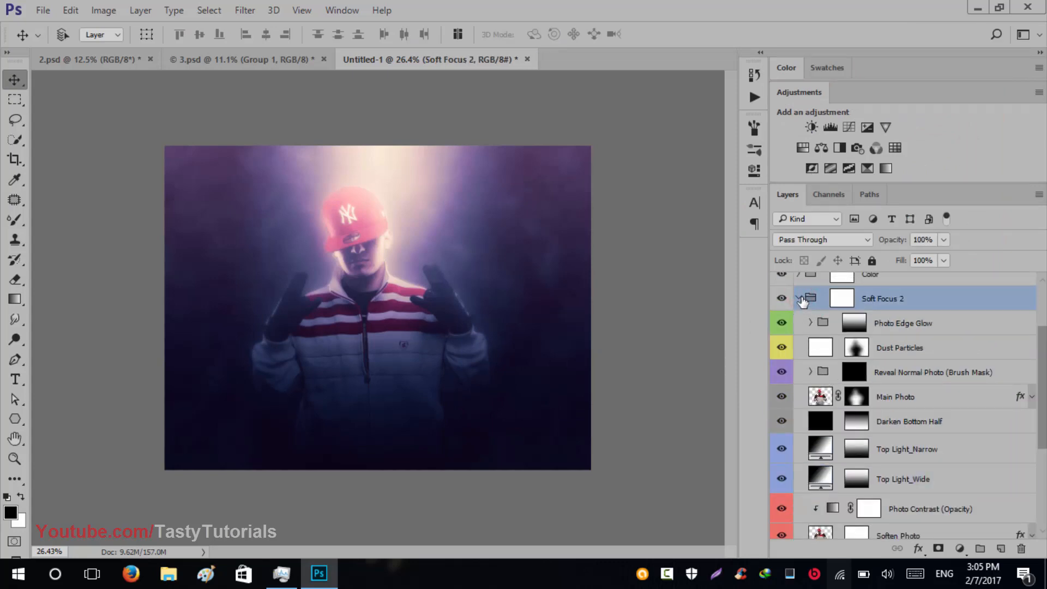
click(799, 298)
click(882, 457)
scroll(430, 341, down, 2)
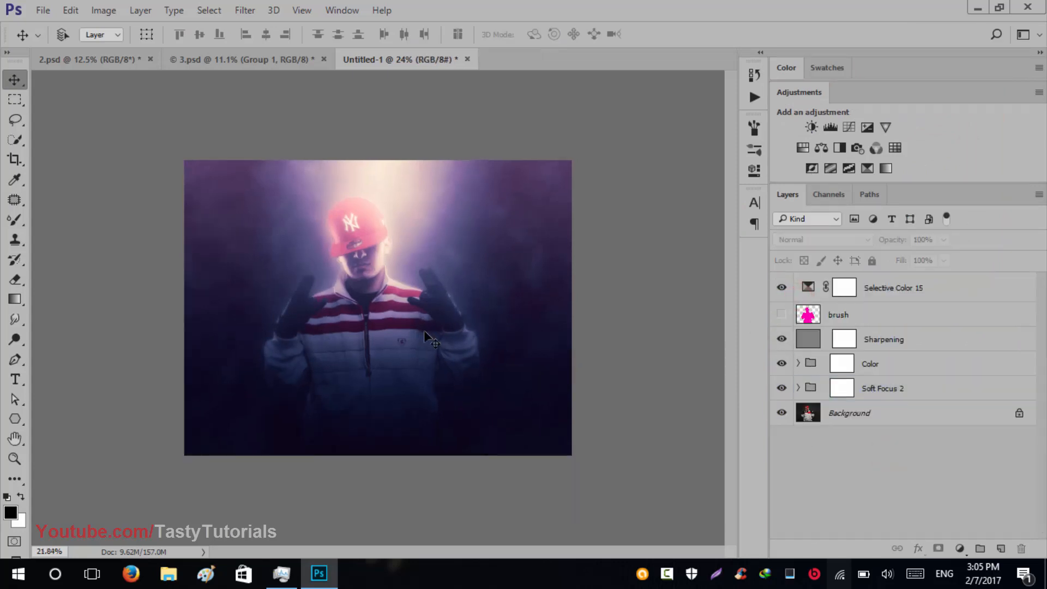
scroll(377, 305, up, 2)
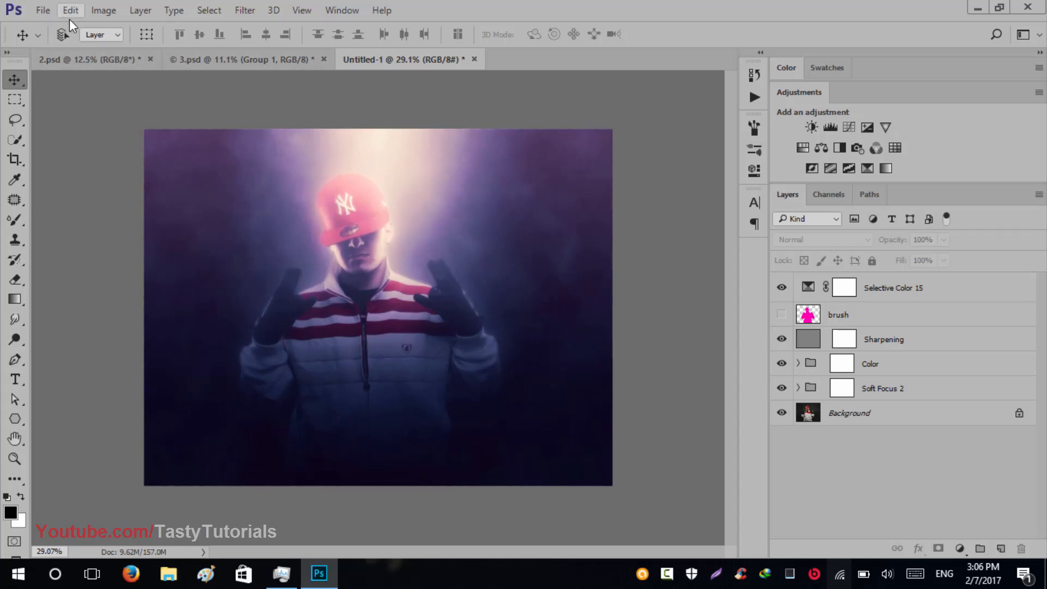
- Close the 2.psd document without saving its changes
click(82, 58)
click(151, 59)
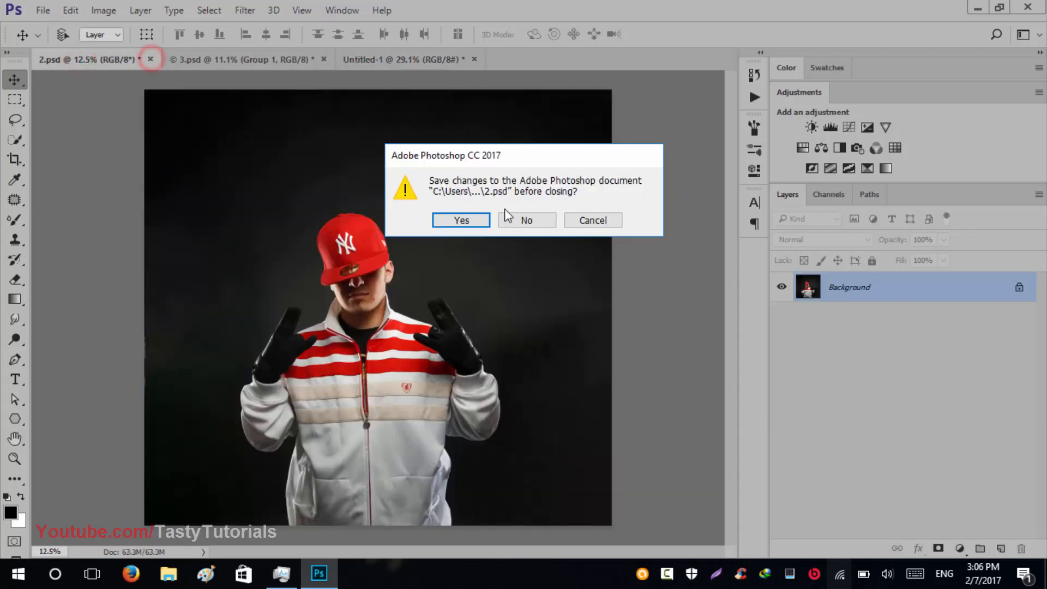
click(524, 218)
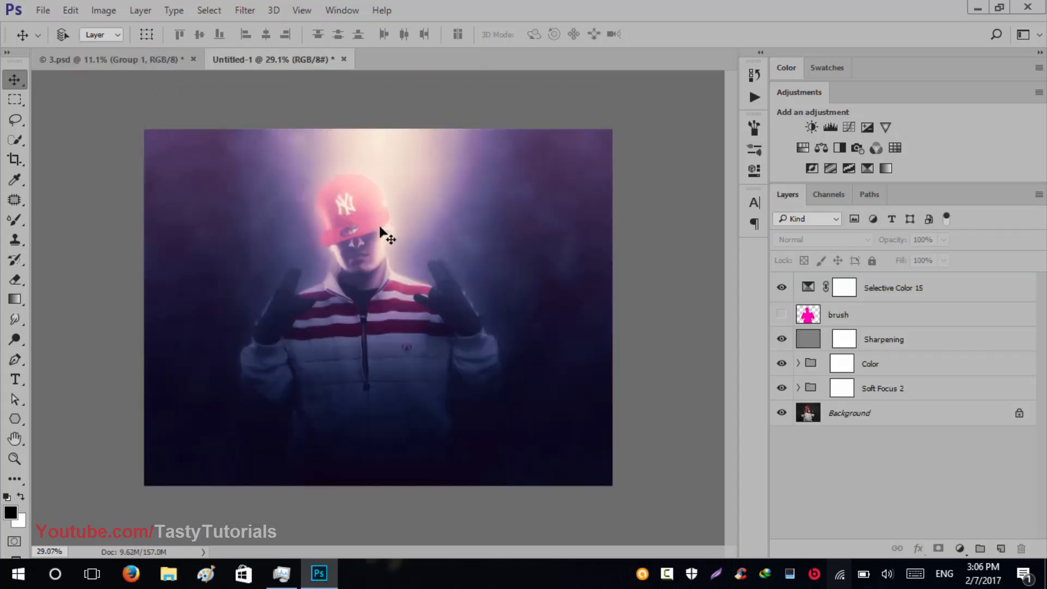
- Switch to the 3.psd document and delete the Group 1 group and the brush layer, keeping only the Background
click(66, 55)
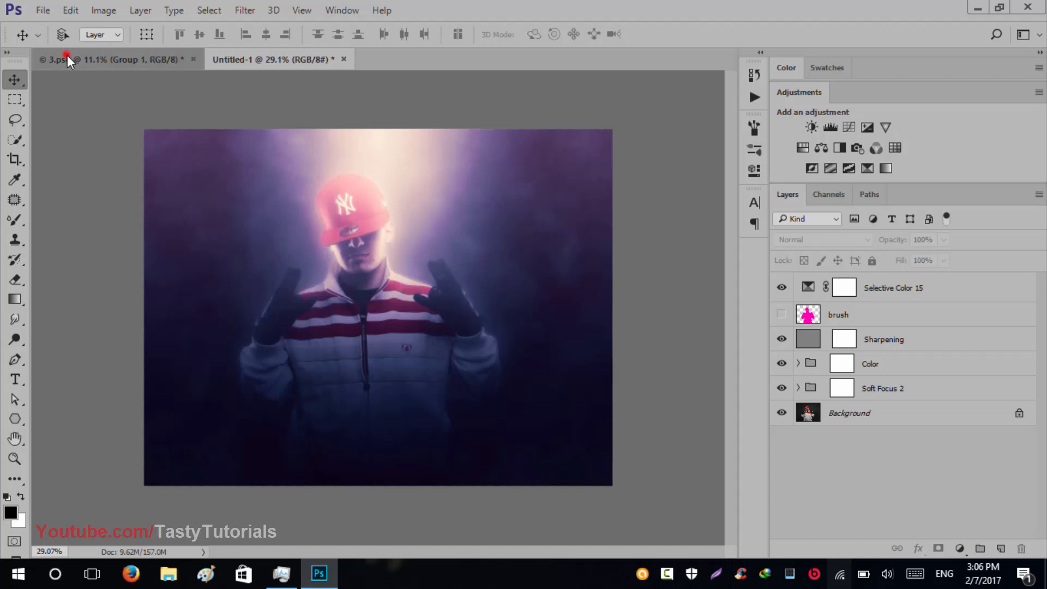
click(781, 281)
click(843, 282)
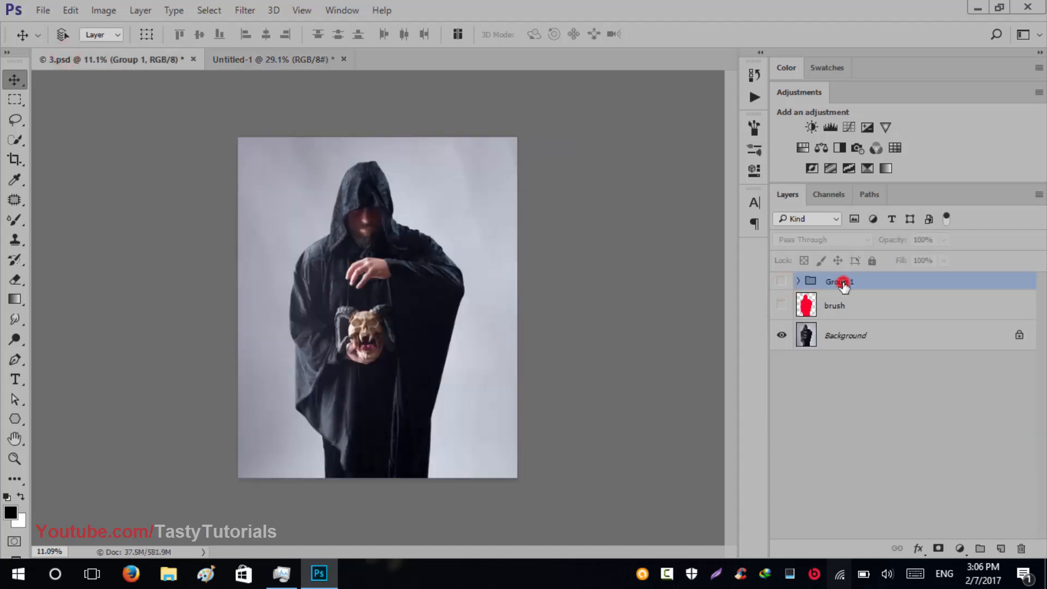
key(Delete)
key(Delete)
key(ctrl+0)
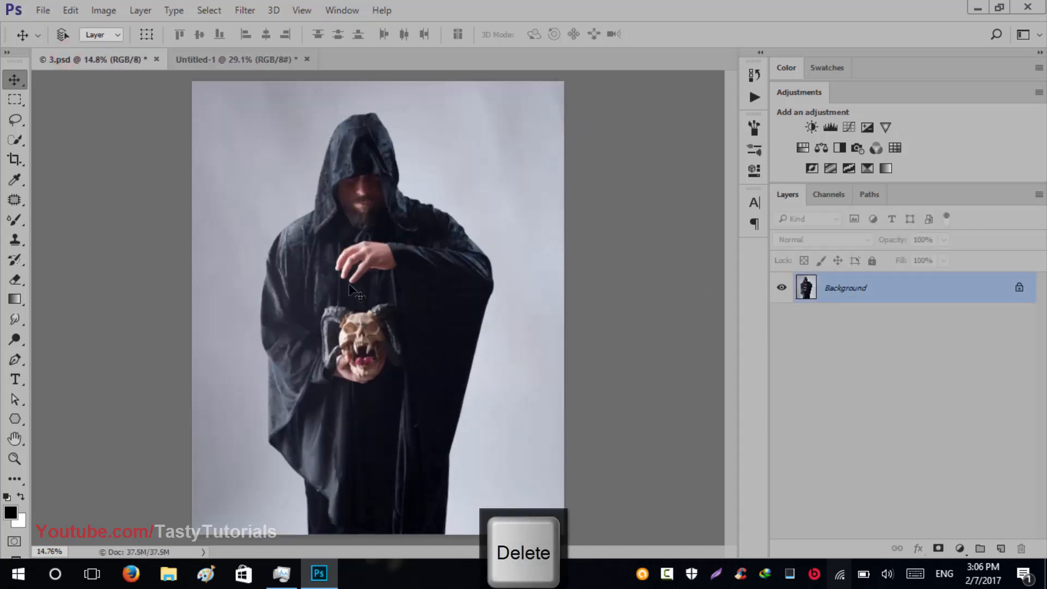
scroll(366, 336, down, 1)
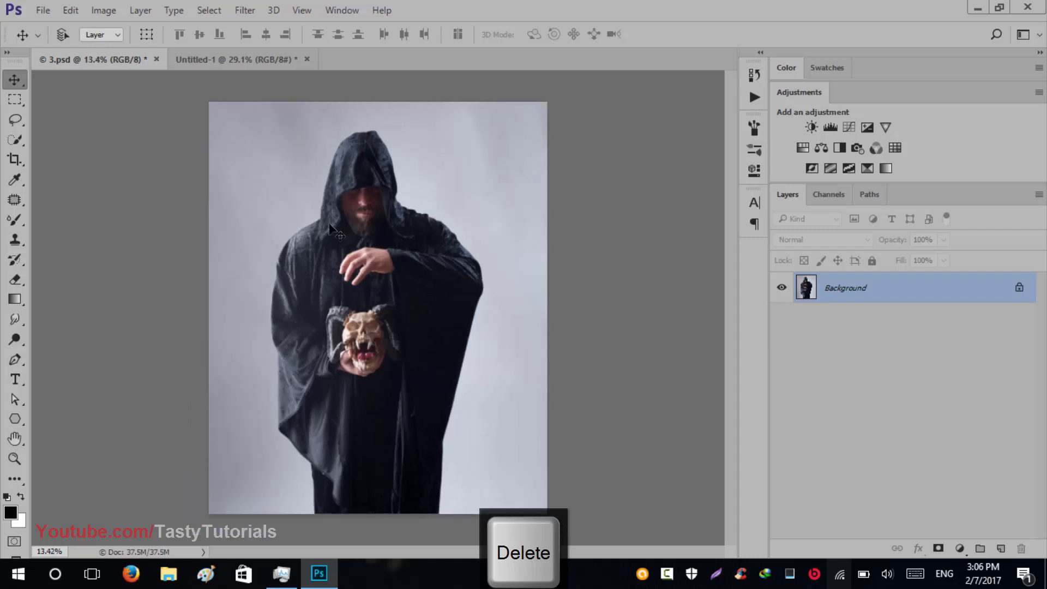
- Create a new 2500 x 1600 pixel RGB document at 72 pixels per inch with a transparent background
click(38, 11)
click(48, 26)
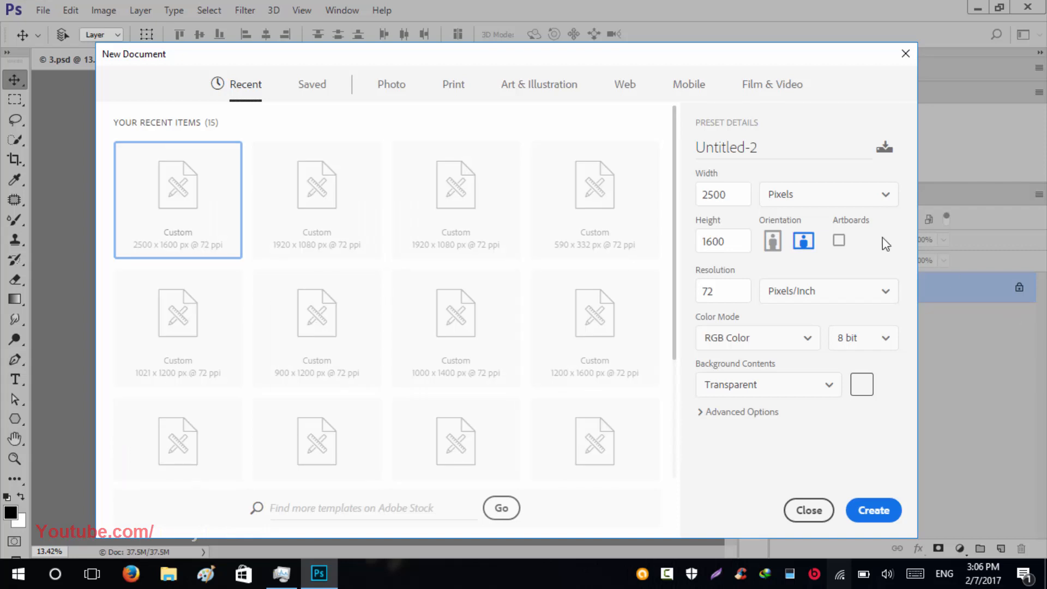
double_click(721, 193)
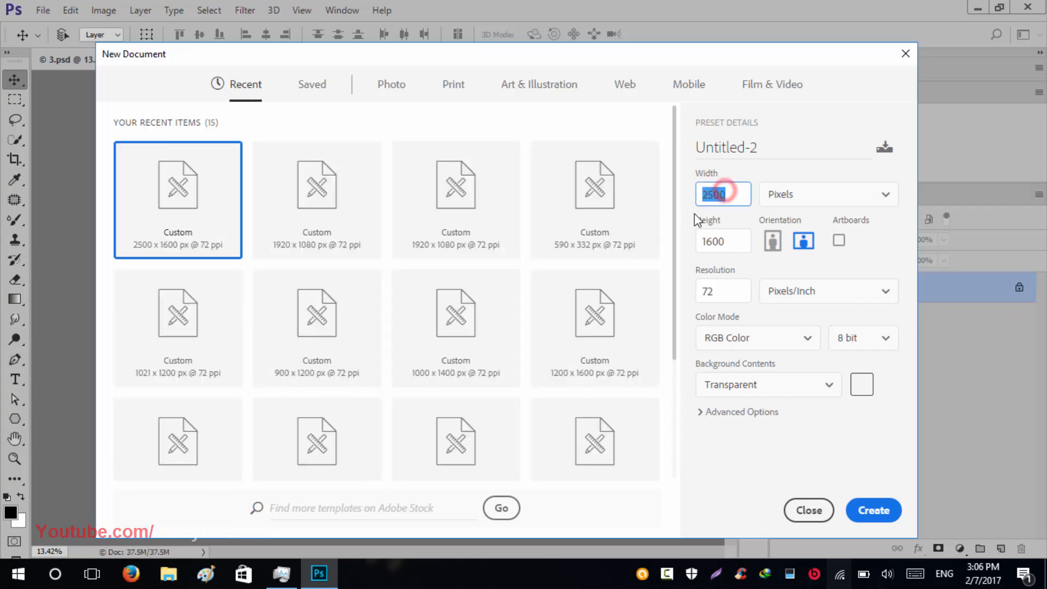
double_click(729, 242)
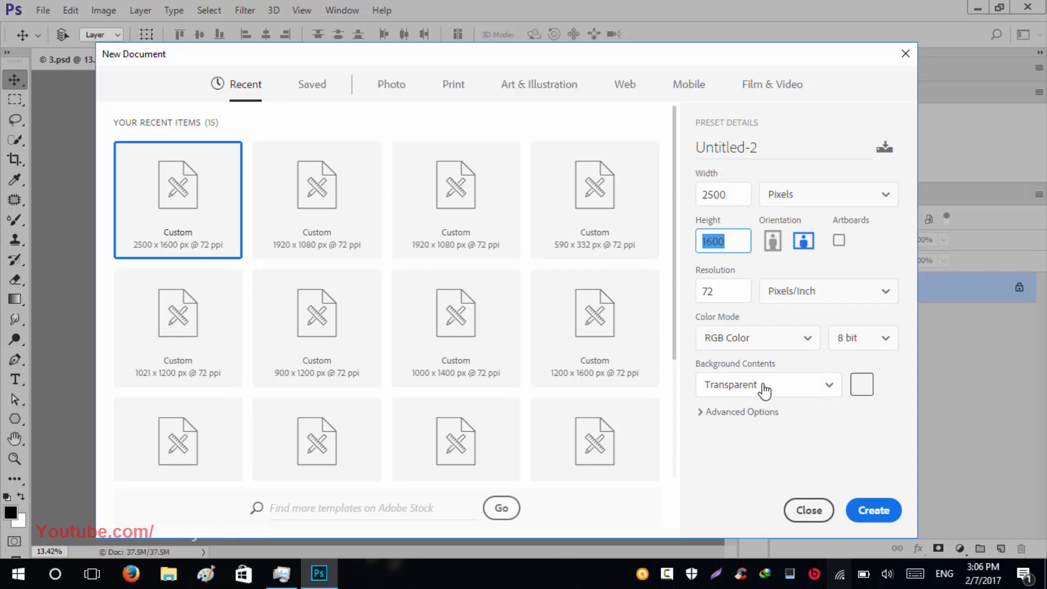
click(875, 511)
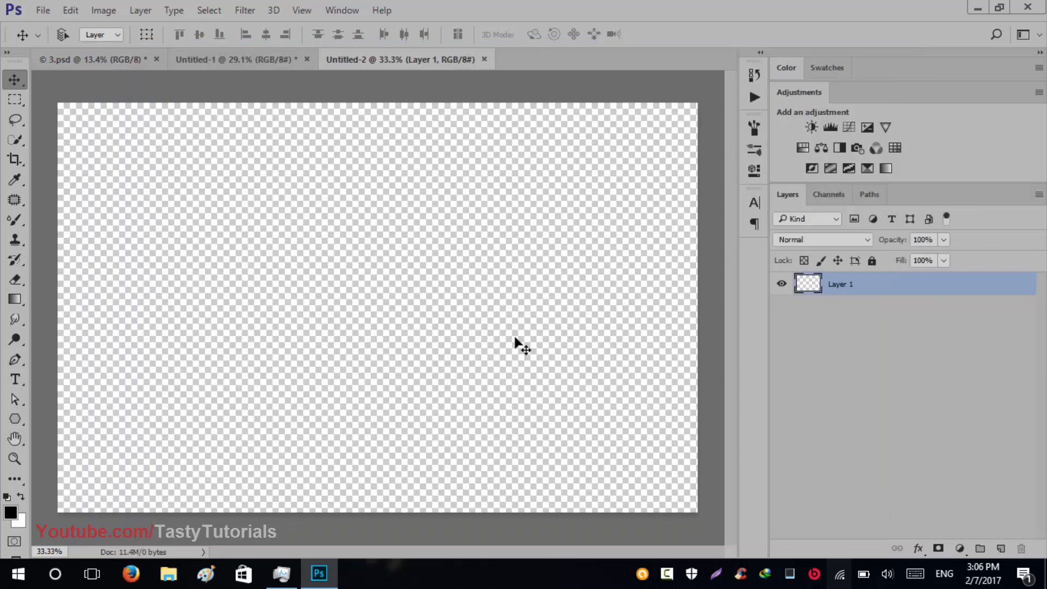
key(ctrl+0)
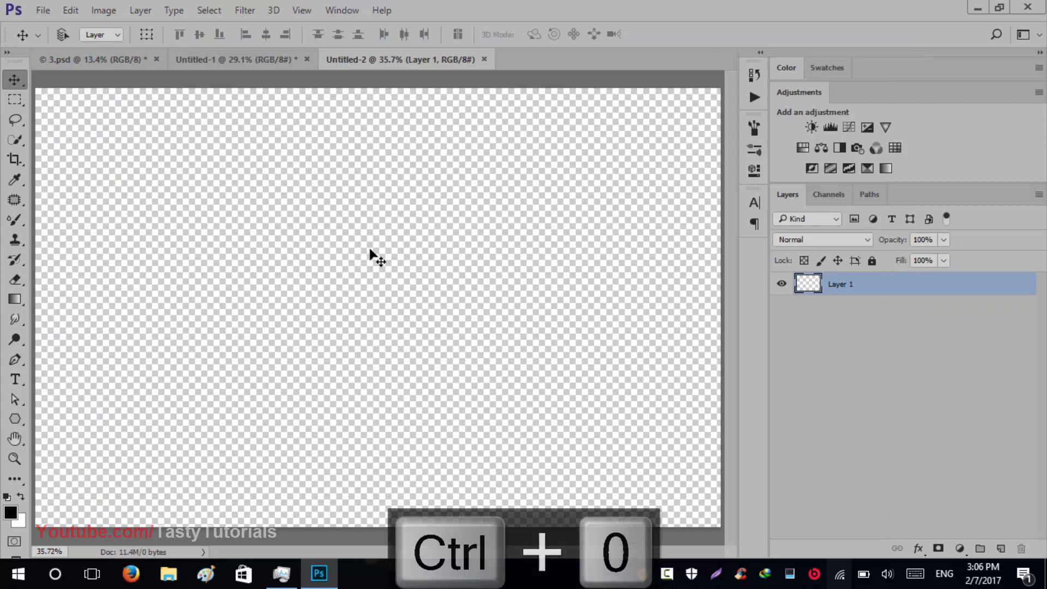
- Copy the cloaked man's photo from 3.psd into the Untitled-2 document as a new layer
click(111, 62)
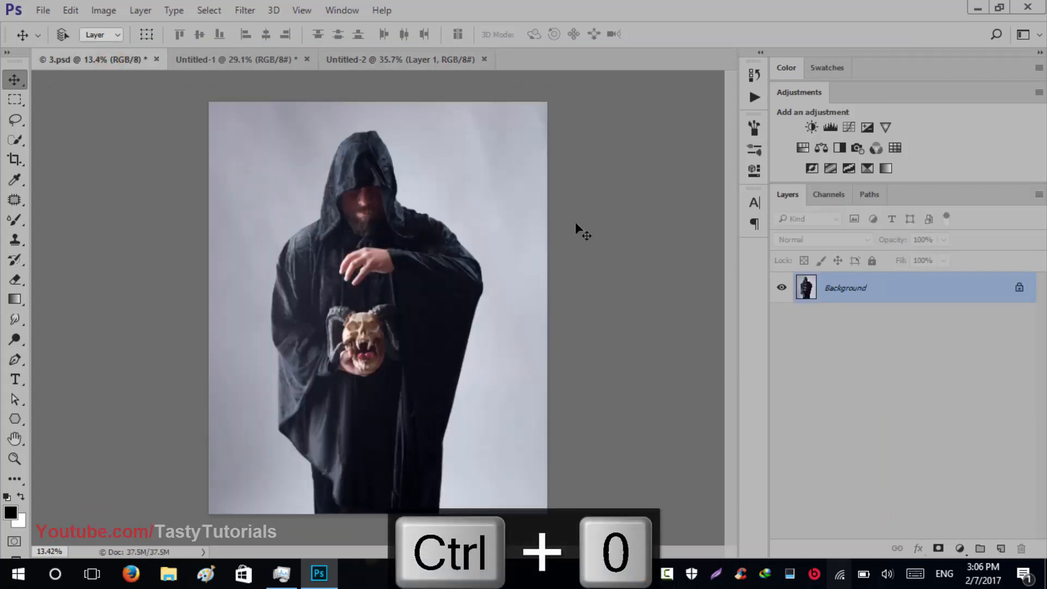
drag(524, 196, 375, 267)
scroll(367, 326, down, 3)
drag(367, 335, 397, 203)
- Scale the photo layer to about 46.3% and place it horizontally centred with its top edge on the canvas's top edge
key(ctrl+t)
scroll(375, 306, down, 4)
drag(554, 89, 436, 186)
scroll(420, 264, up, 4)
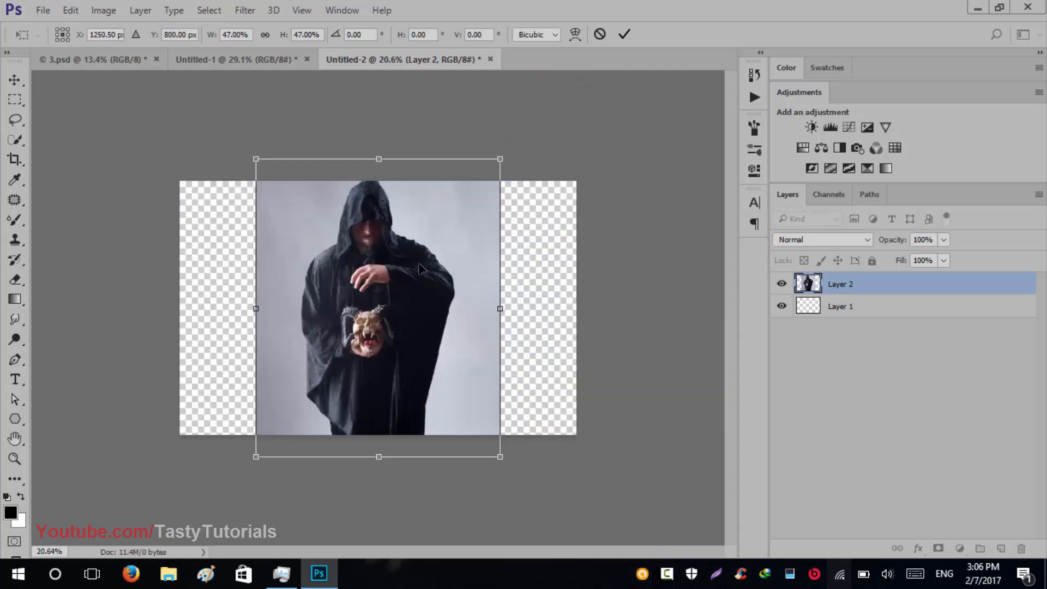
drag(427, 234, 423, 271)
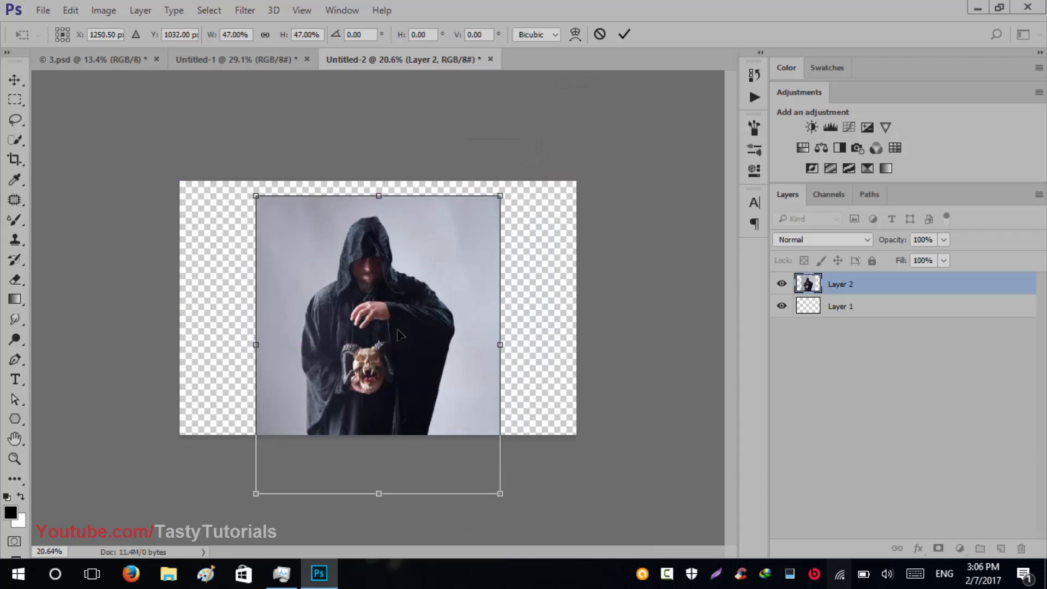
scroll(442, 266, up, 2)
drag(549, 146, 578, 125)
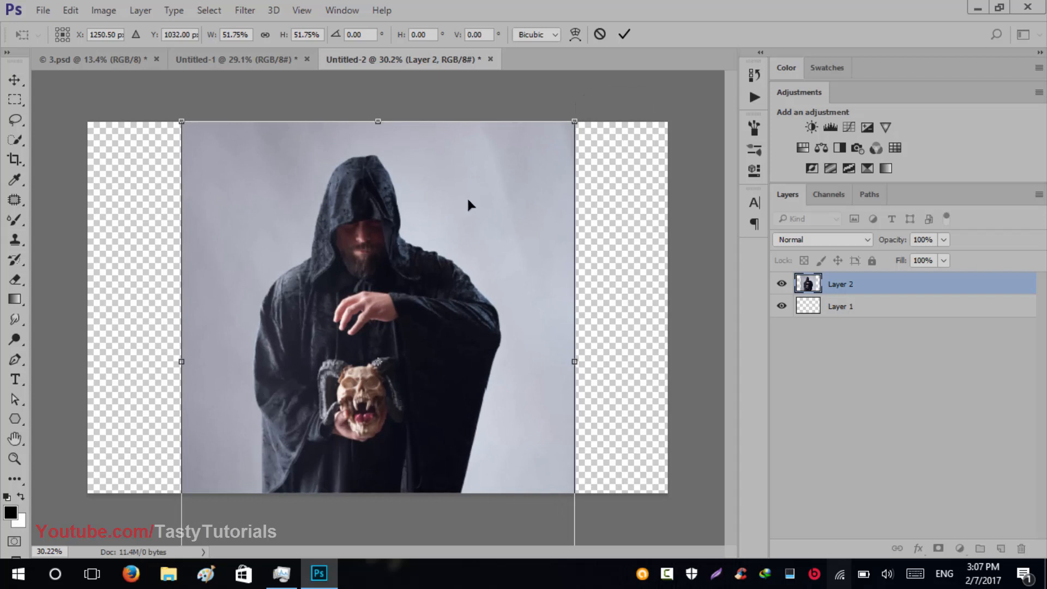
scroll(468, 203, down, 2)
mouse_move(439, 241)
mouse_down()
mouse_move(430, 256)
mouse_move(433, 238)
mouse_up()
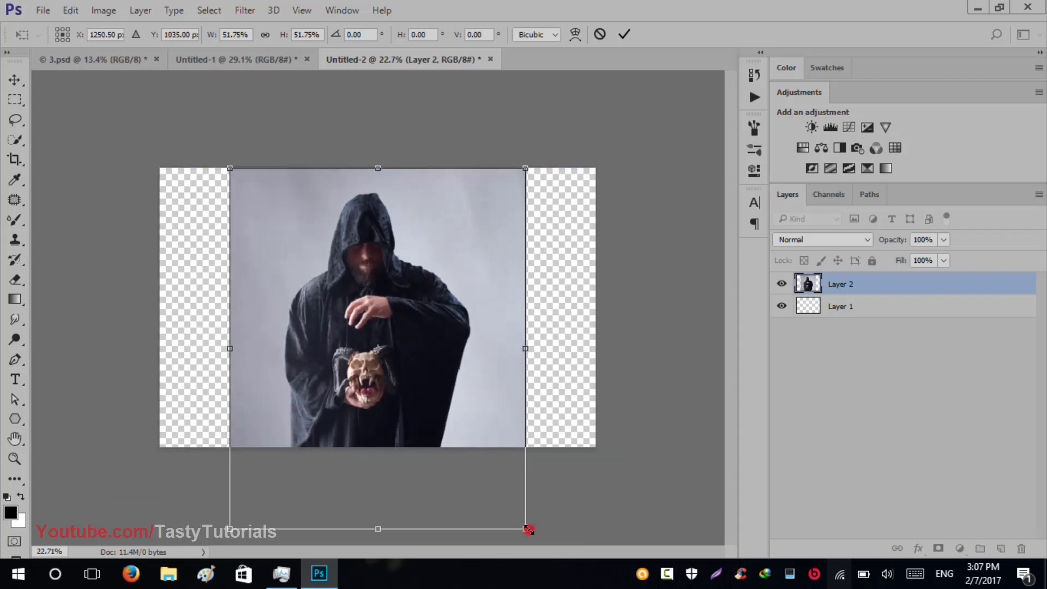
drag(528, 529, 509, 509)
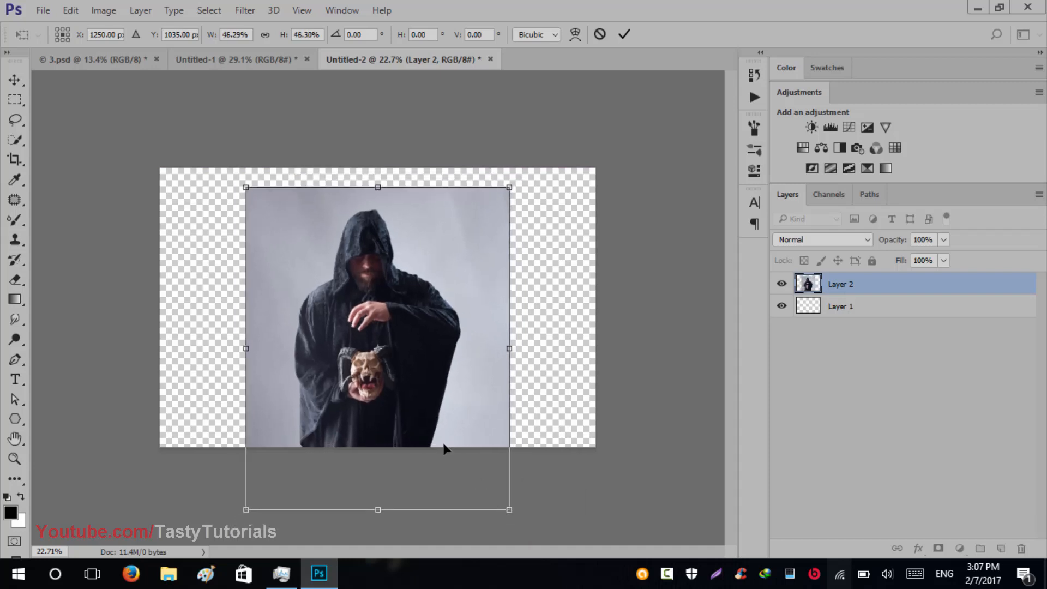
drag(444, 448, 389, 382)
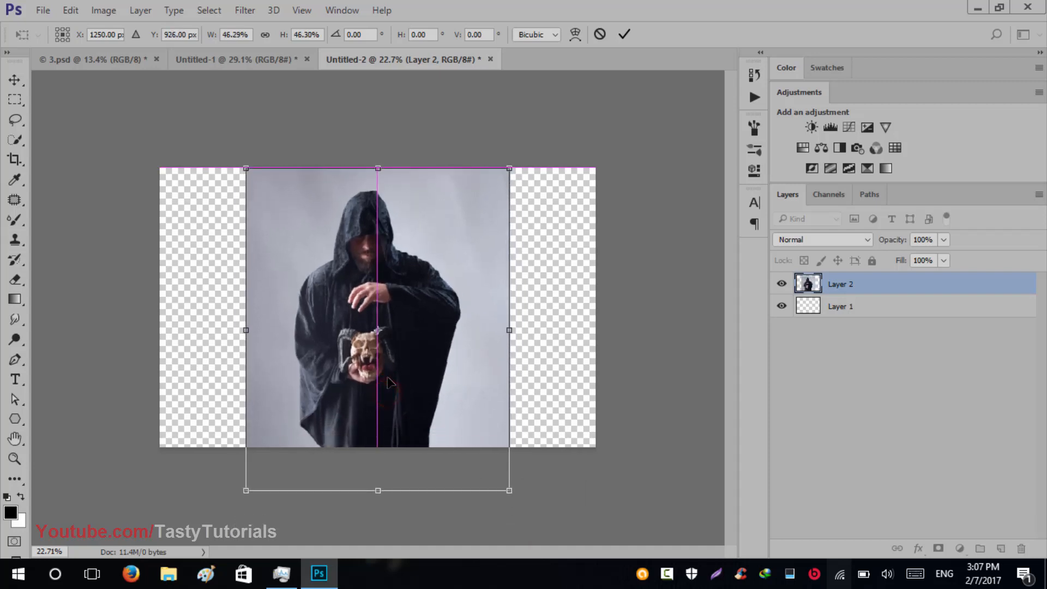
click(632, 34)
- Crop the canvas to the photo's width, removing the transparent strips on both sides
scroll(377, 358, up, 2)
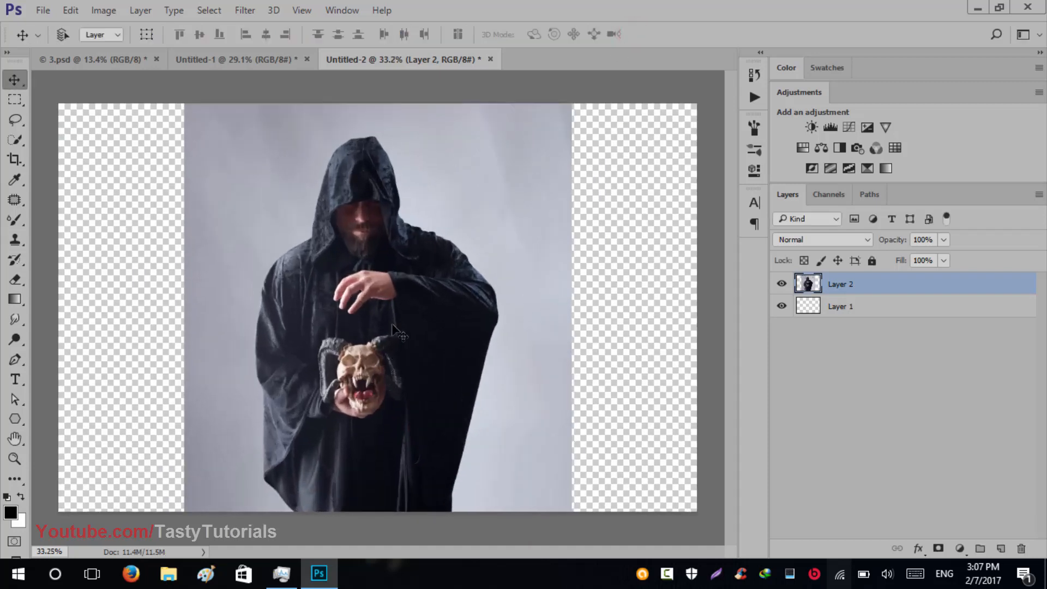
scroll(364, 380, down, 1)
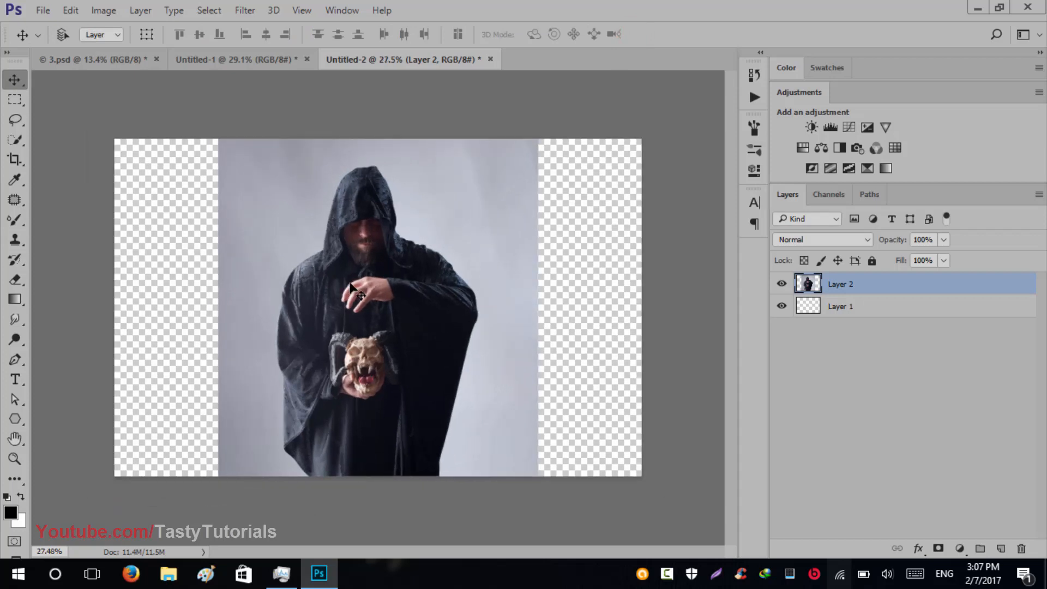
key(c)
drag(636, 307, 588, 309)
drag(170, 311, 219, 308)
click(661, 35)
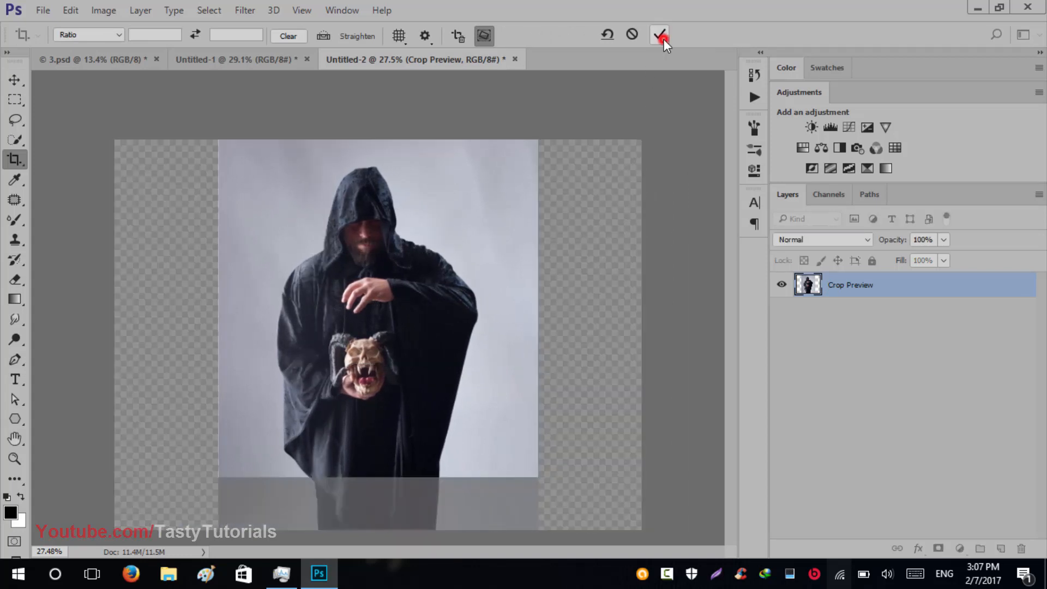
- Select the whole cloaked man with the Quick Selection tool, including the hood, sleeves and skull
scroll(376, 400, up, 3)
scroll(376, 401, down, 2)
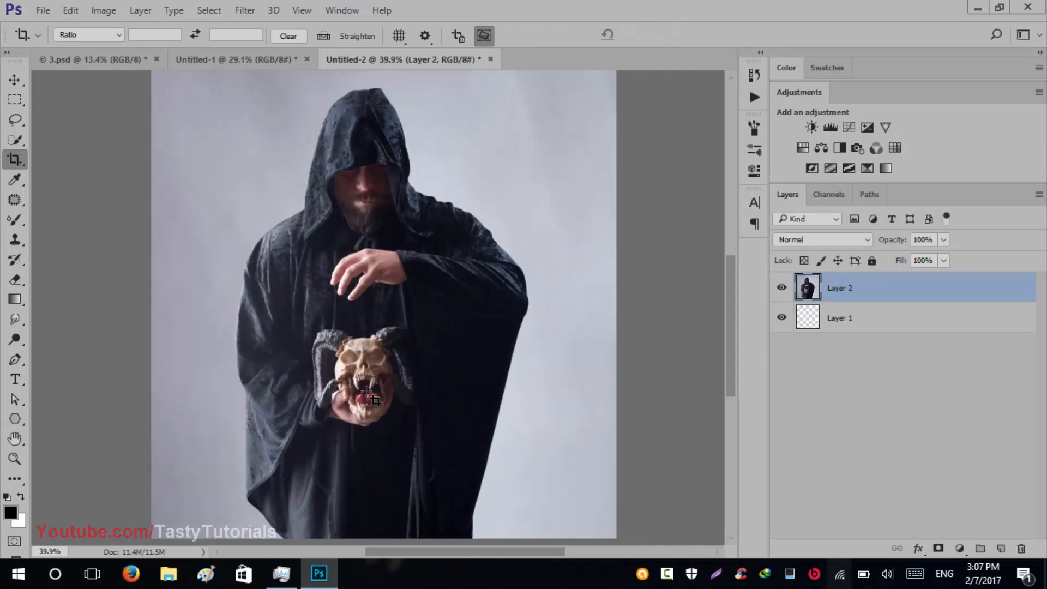
click(12, 80)
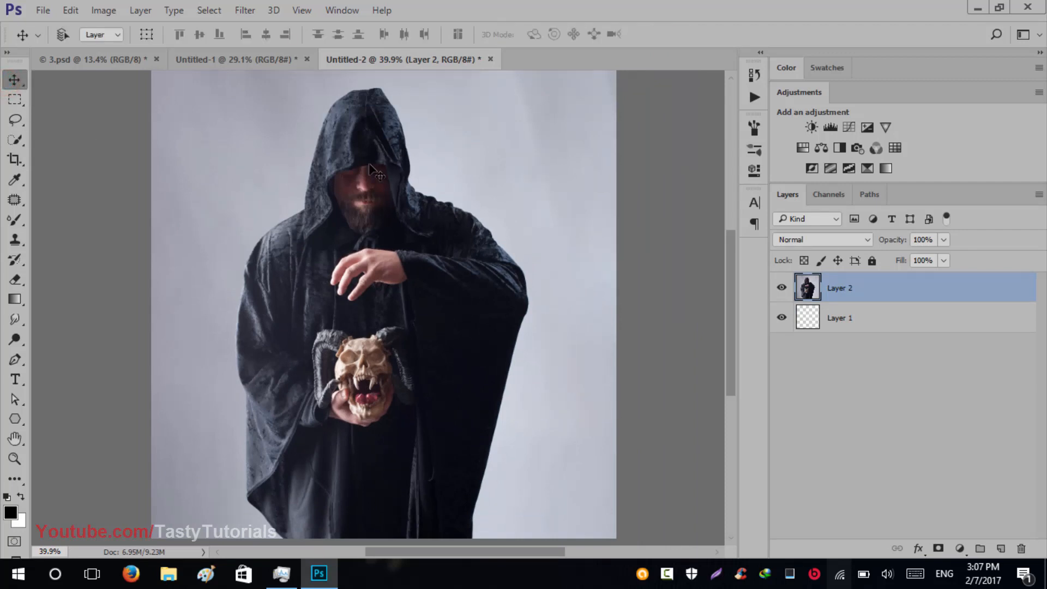
click(13, 139)
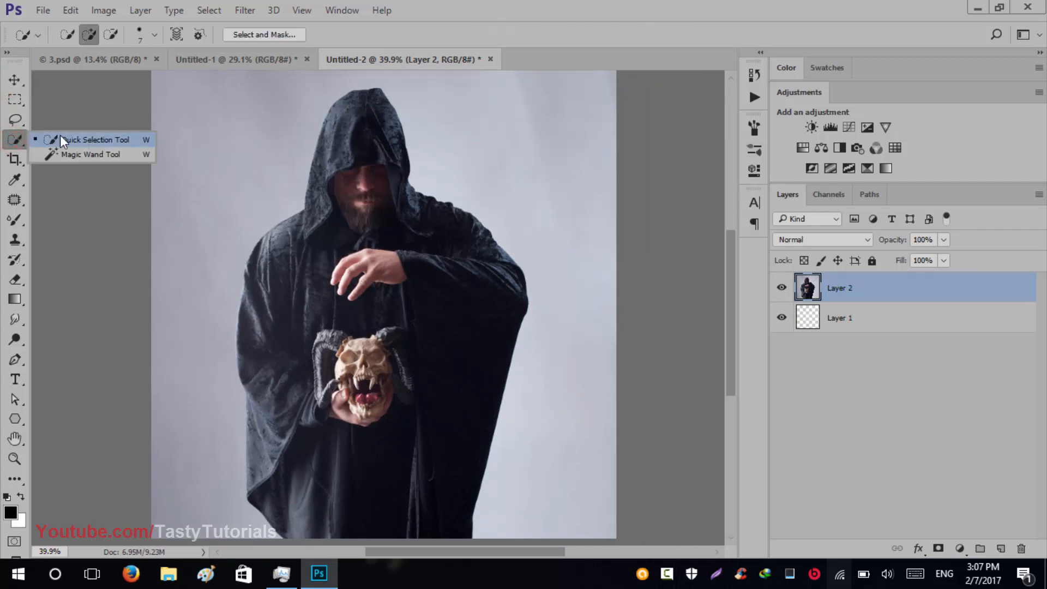
click(60, 135)
mouse_move(355, 126)
mouse_down()
mouse_move(344, 229)
mouse_move(354, 476)
mouse_move(342, 498)
mouse_up()
click(277, 373)
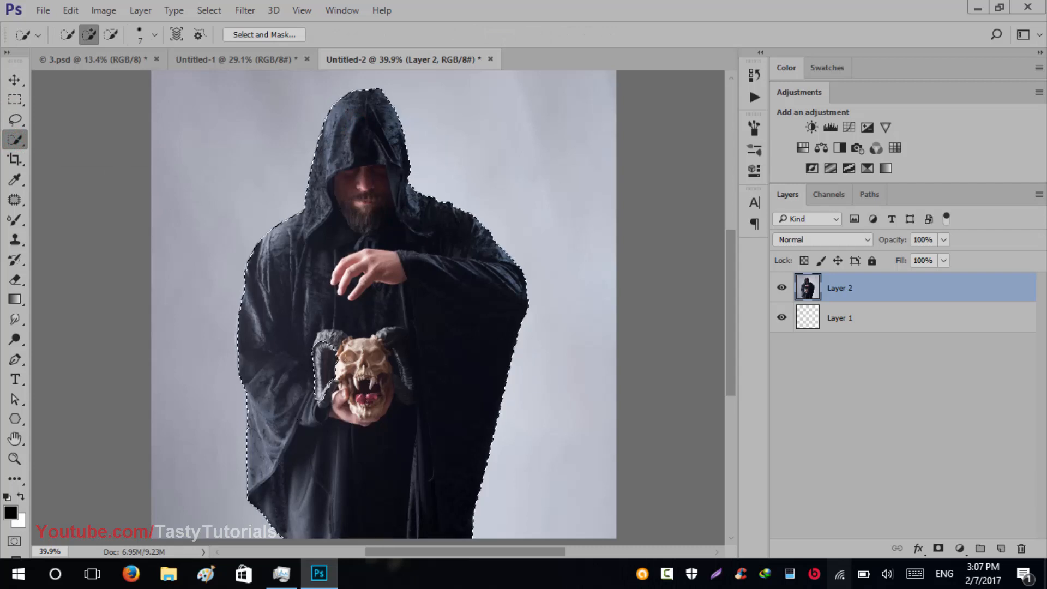
click(323, 341)
- Add the missed cloak edge beside the lower part of the man's left-side sleeve to the selection
scroll(323, 273, up, 3)
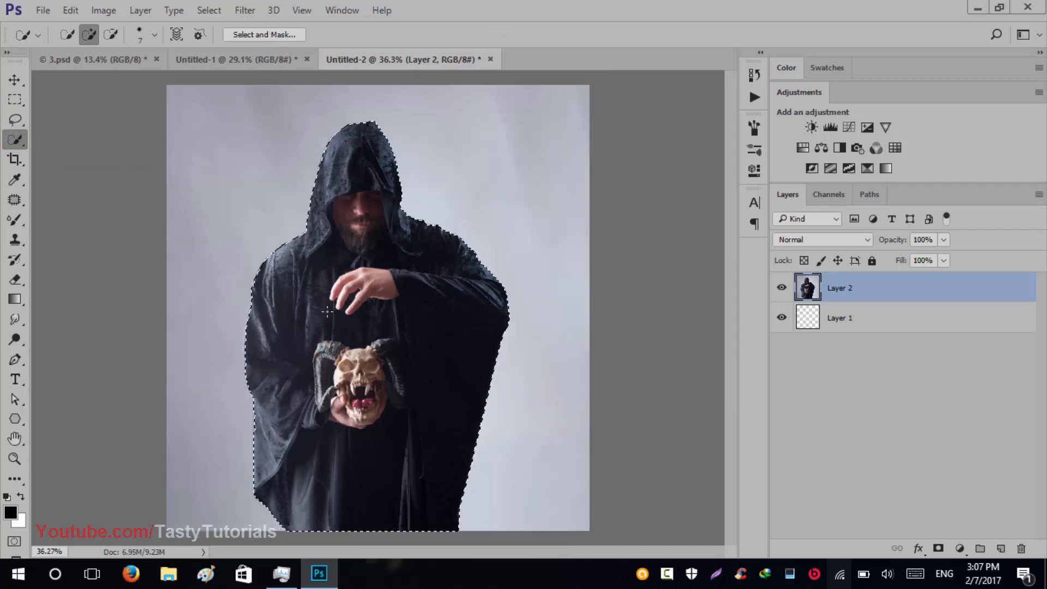
scroll(256, 407, up, 4)
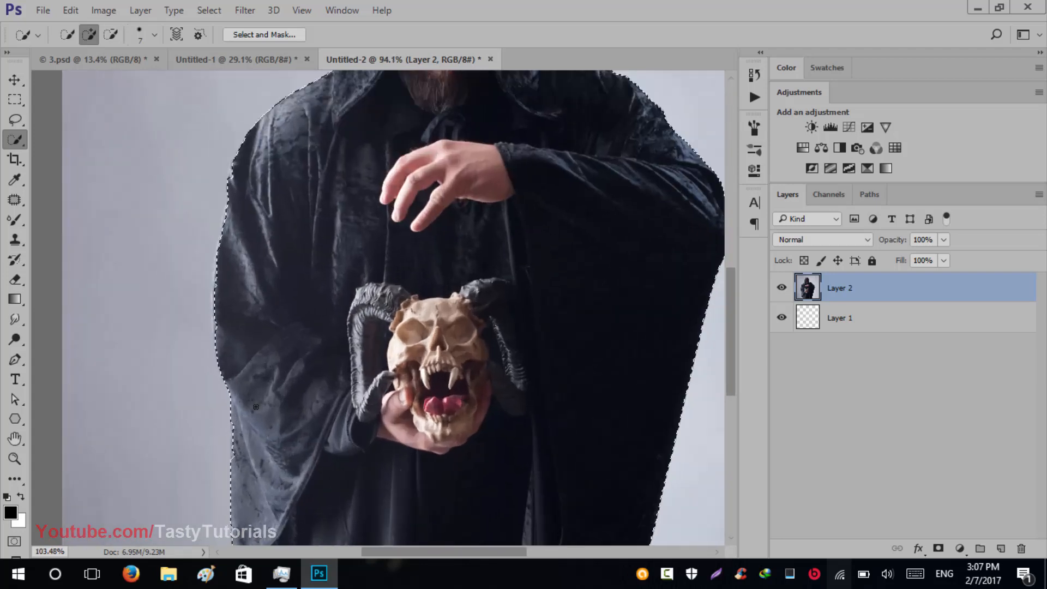
scroll(256, 407, up, 1)
click(236, 439)
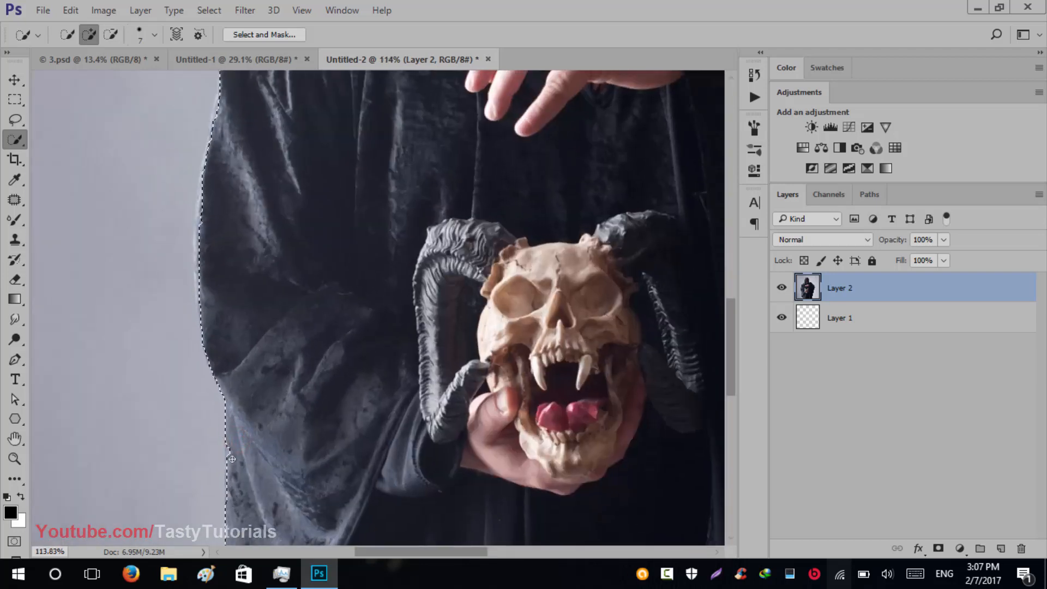
scroll(252, 541, down, 2)
scroll(260, 168, up, 3)
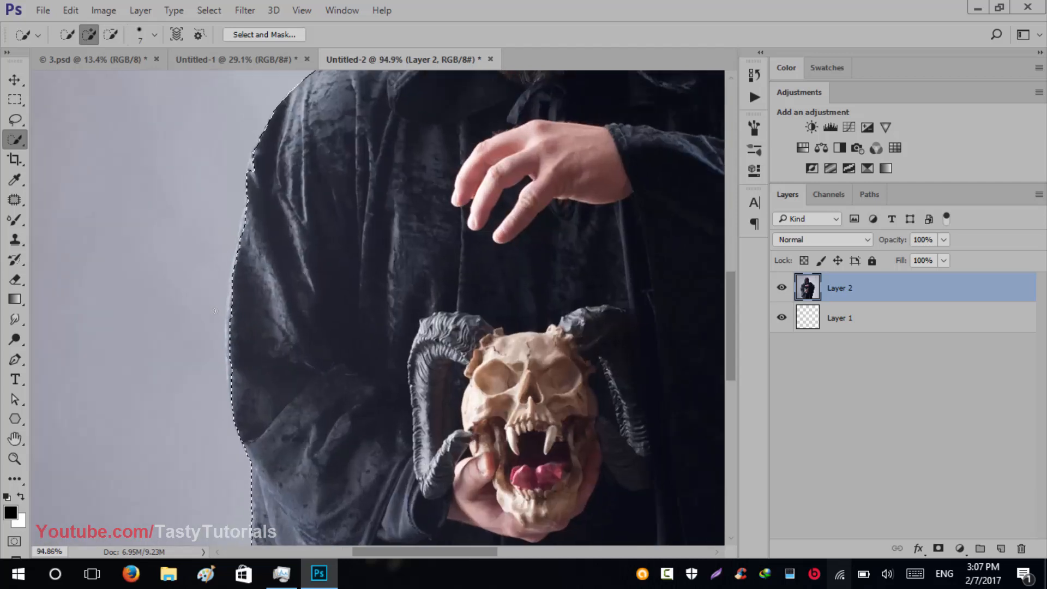
- Extend the selection to the missed cloak edges along the upper sleeve and below the left-side shoulder
click(263, 140)
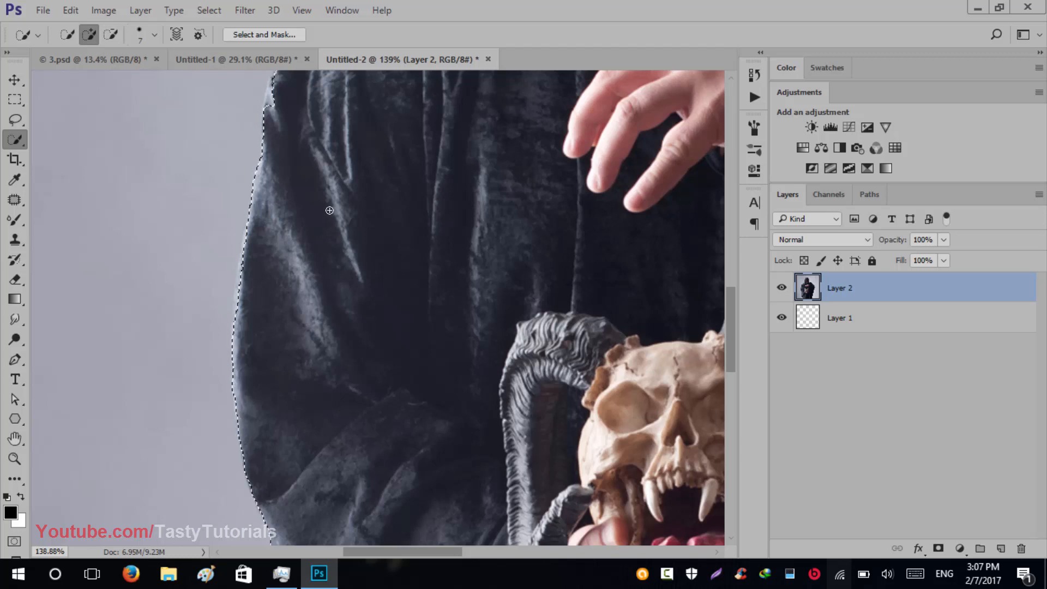
scroll(321, 218, down, 1)
drag(321, 220, 325, 360)
scroll(292, 292, up, 2)
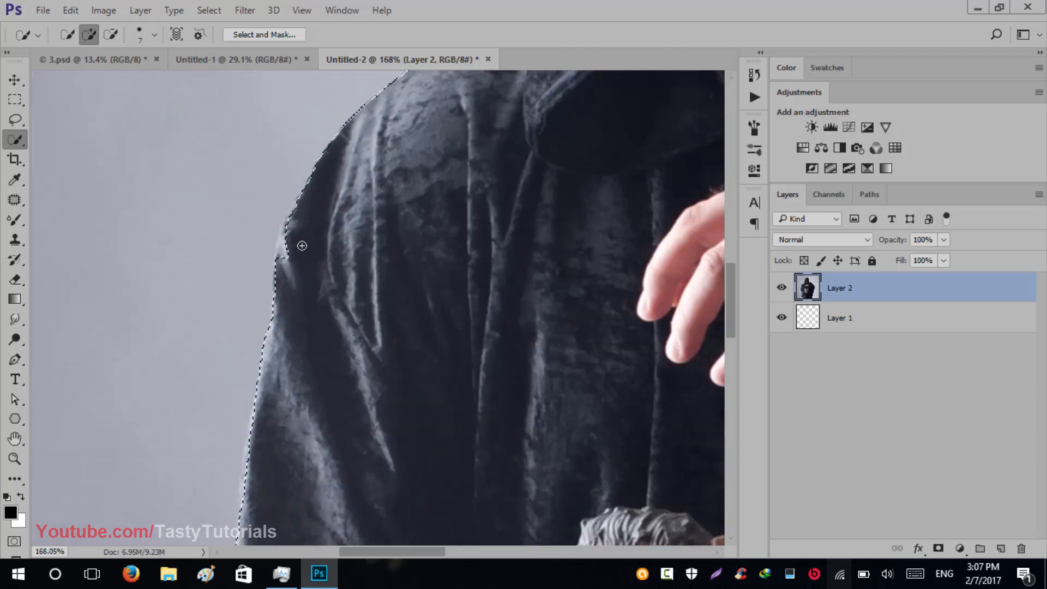
click(290, 217)
scroll(464, 347, down, 3)
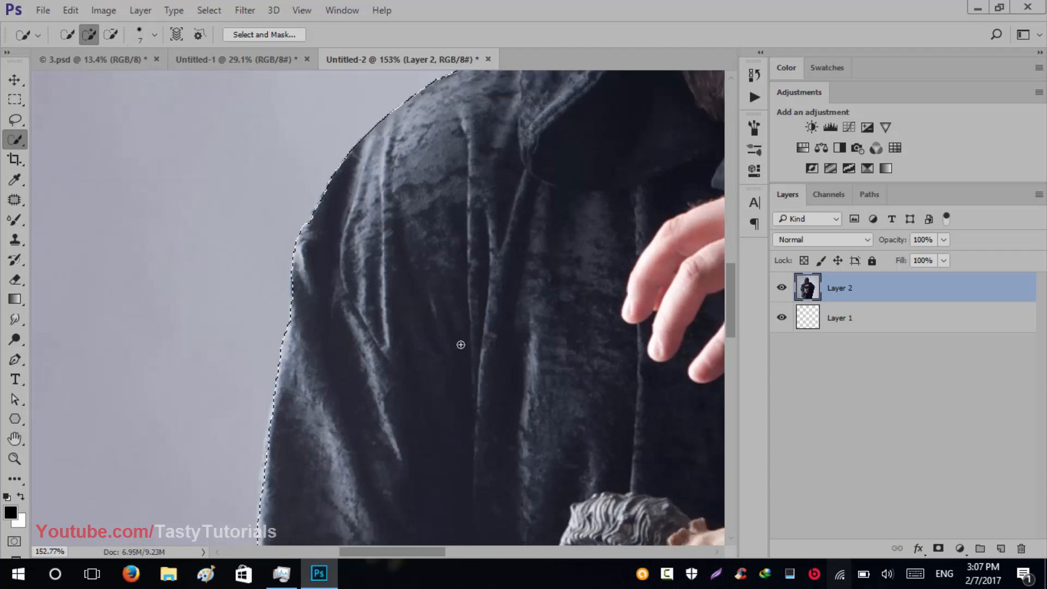
- Refine the selection along the left-side edge of the hood to include the missed fabric
mouse_move(622, 339)
mouse_down()
mouse_move(404, 354)
mouse_move(81, 223)
mouse_move(136, 32)
mouse_move(222, 415)
mouse_move(328, 438)
mouse_up()
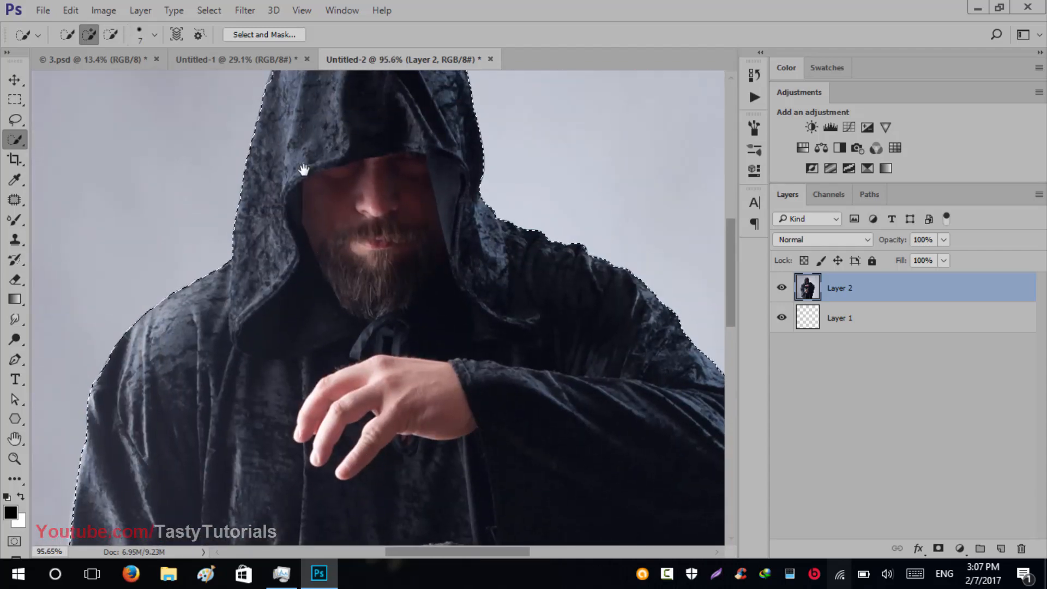
scroll(302, 161, up, 2)
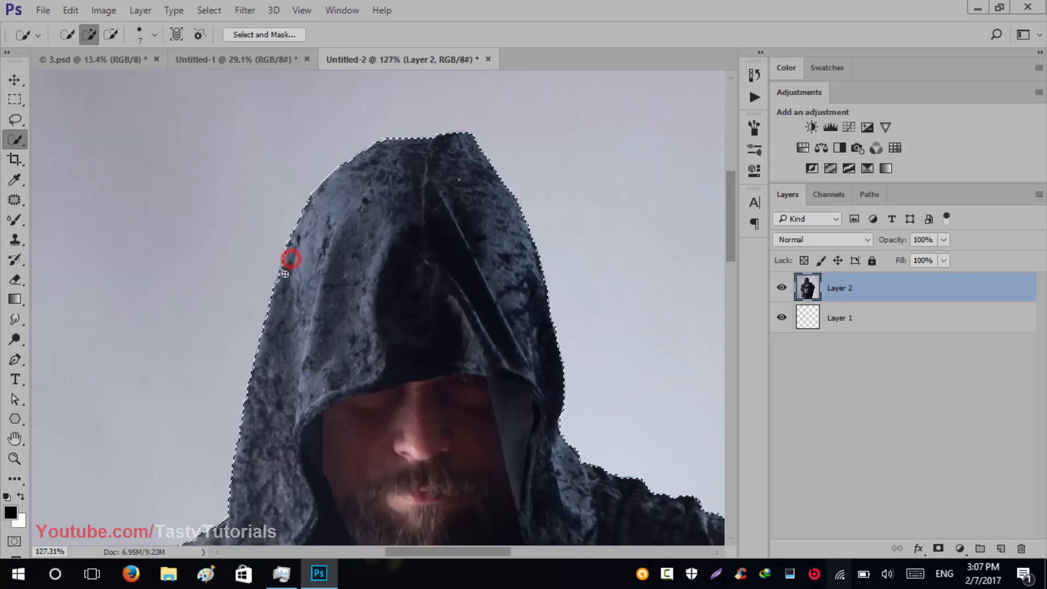
click(283, 251)
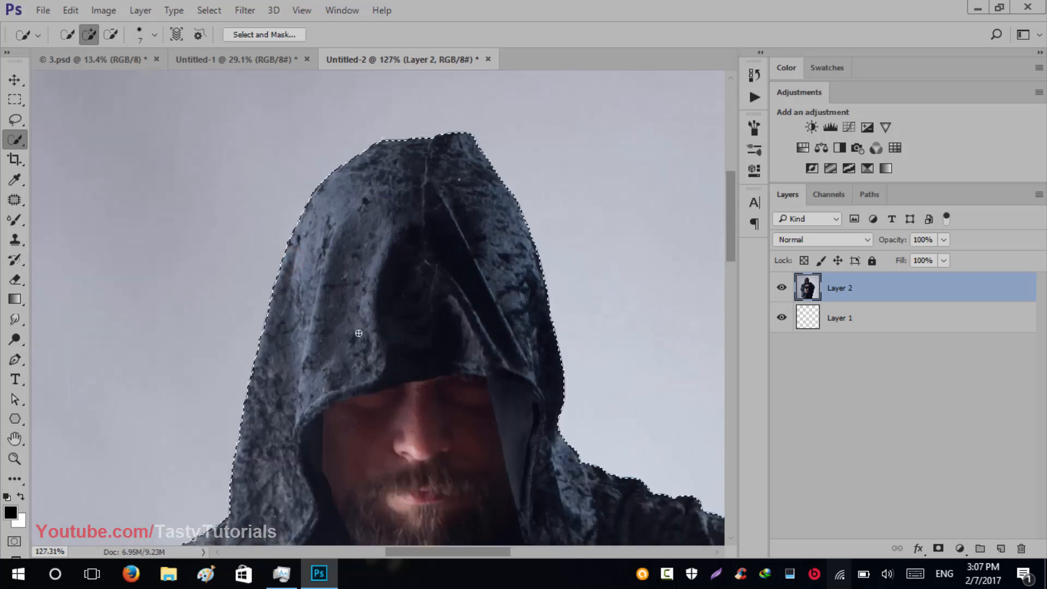
- Move the empty Layer 1 above the photo's Layer 2 while keeping the man selected
scroll(369, 314, down, 5)
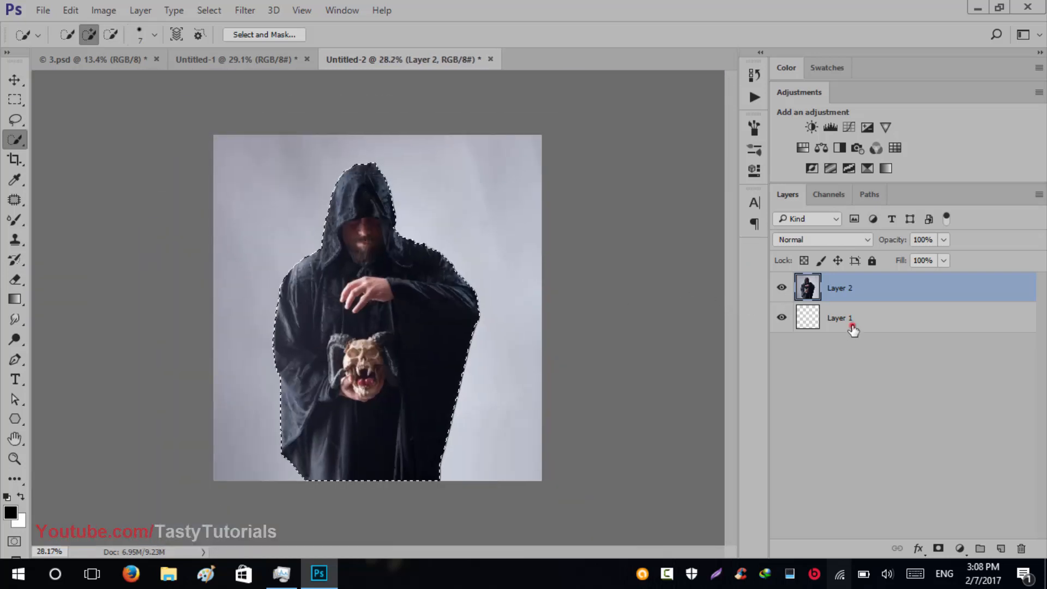
drag(851, 317, 858, 289)
scroll(398, 370, up, 1)
scroll(397, 370, up, 1)
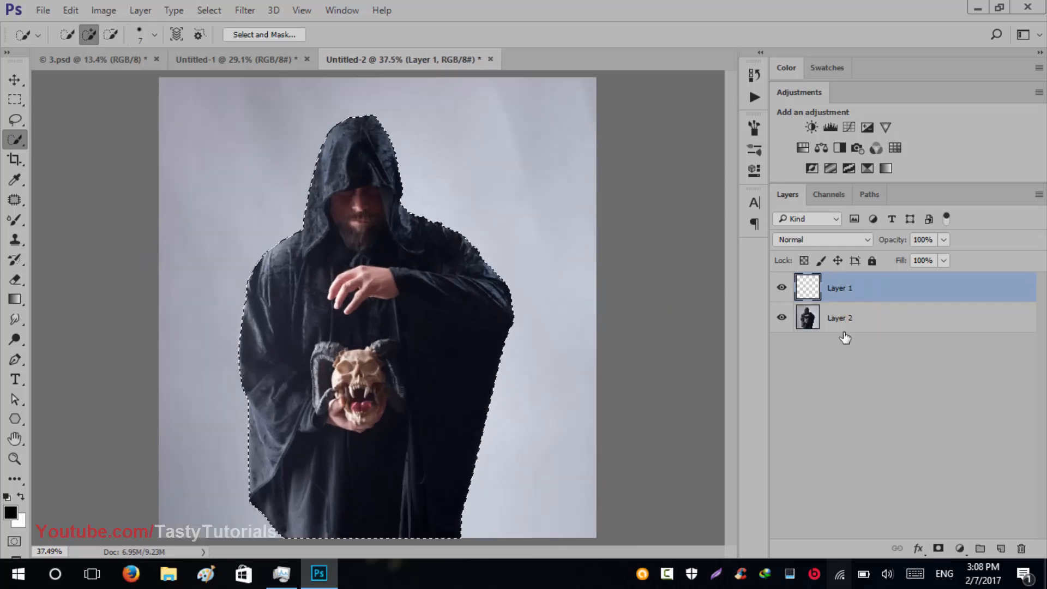
- Fill the selected man's shape on Layer 1 with bright yellow and deselect it
click(785, 68)
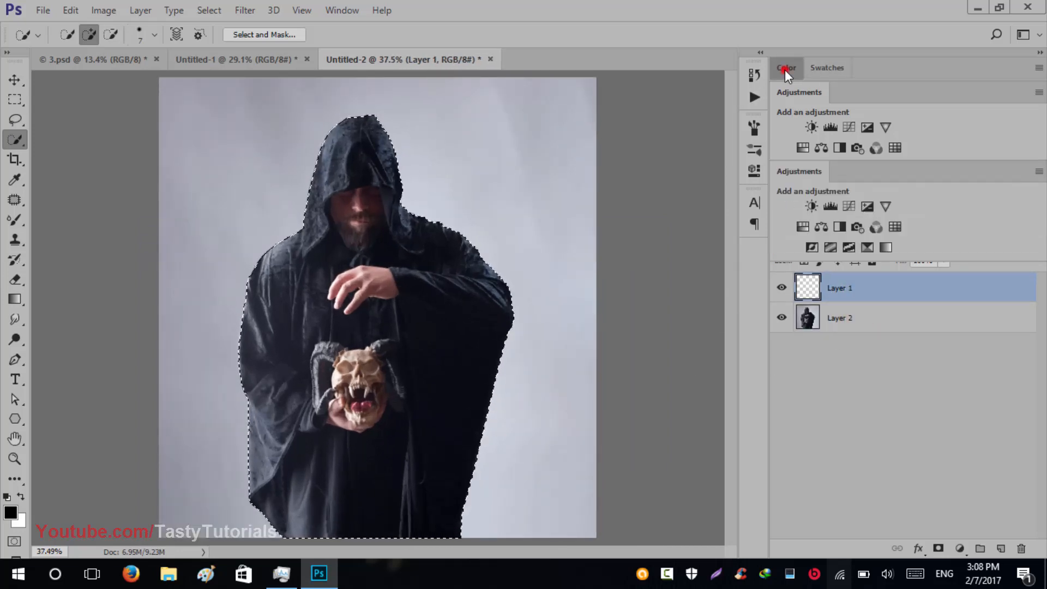
drag(1026, 129, 1024, 142)
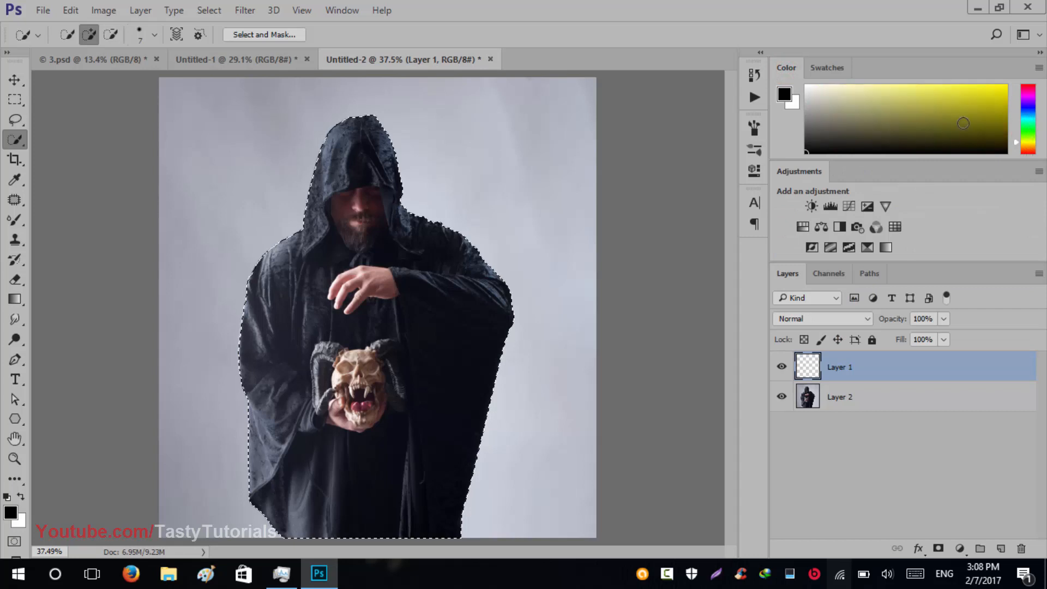
drag(962, 121, 1015, 43)
key(alt+BackSpace)
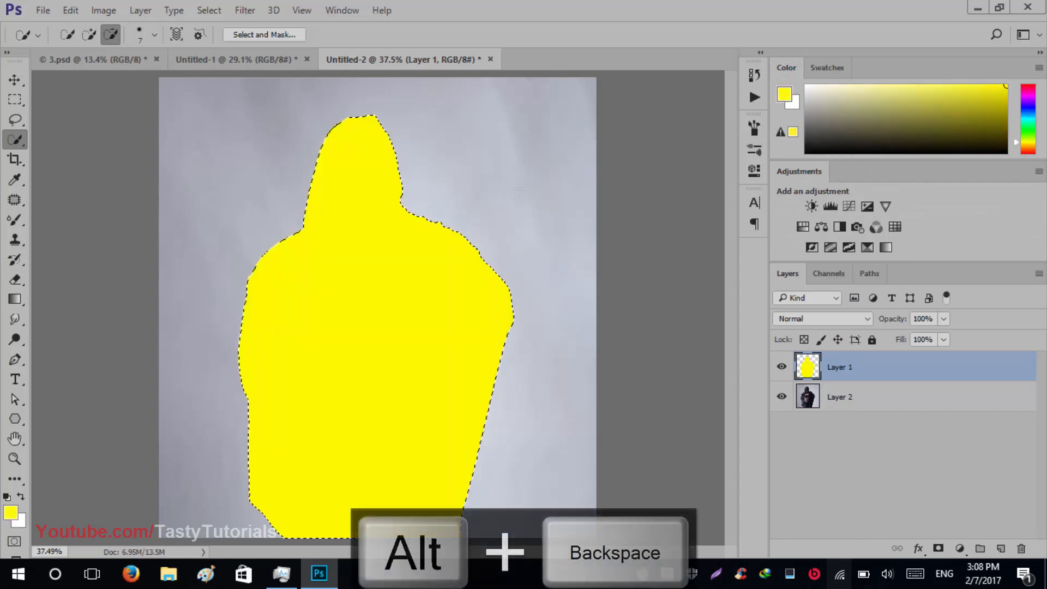
key(ctrl+d)
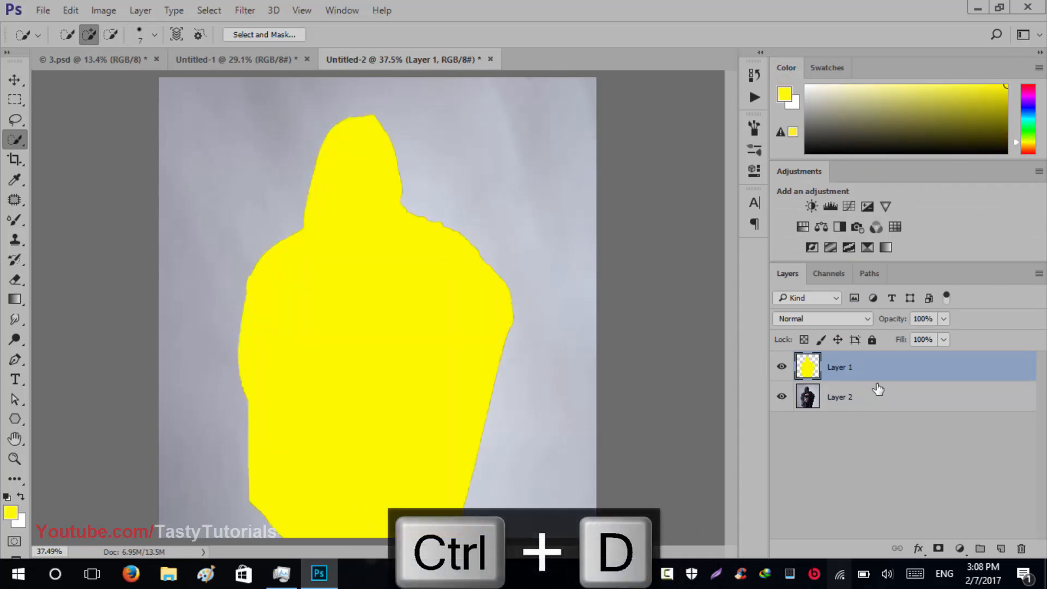
- Convert the photo's Layer 2 into the Background layer
click(862, 402)
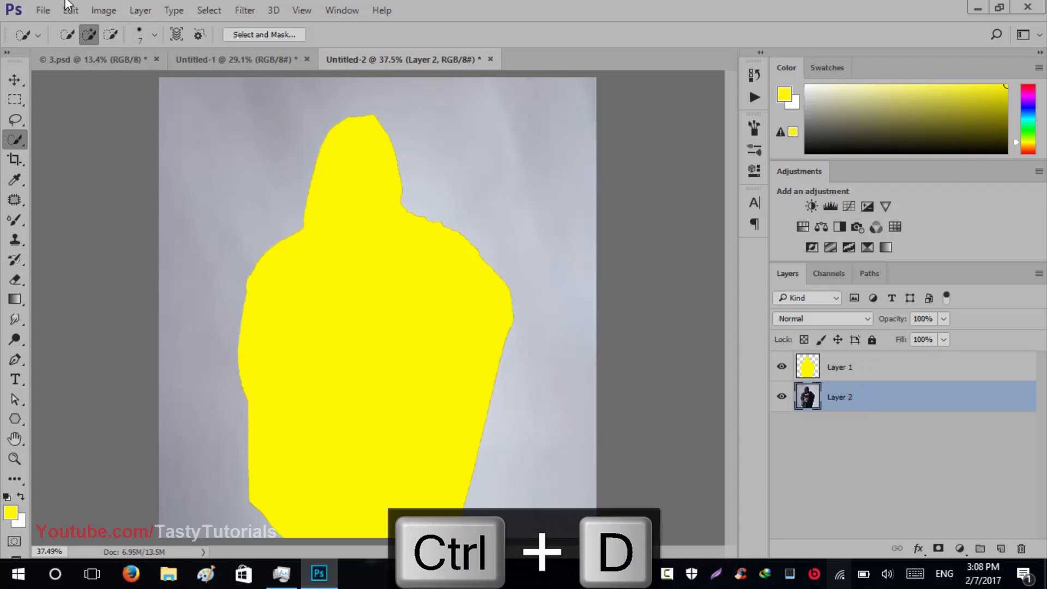
click(104, 9)
mouse_move(140, 10)
mouse_move(185, 9)
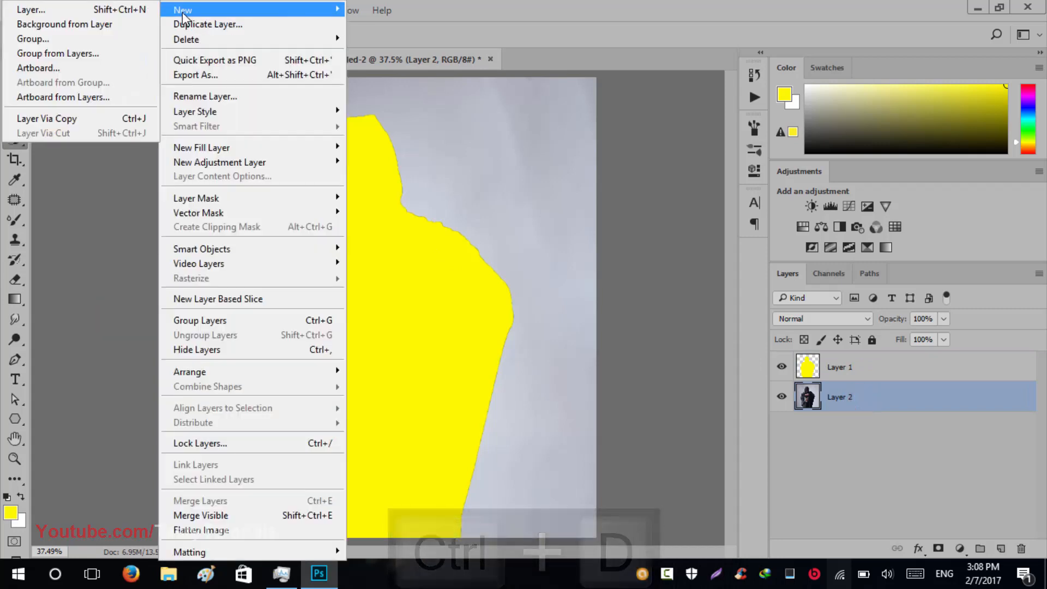
click(120, 24)
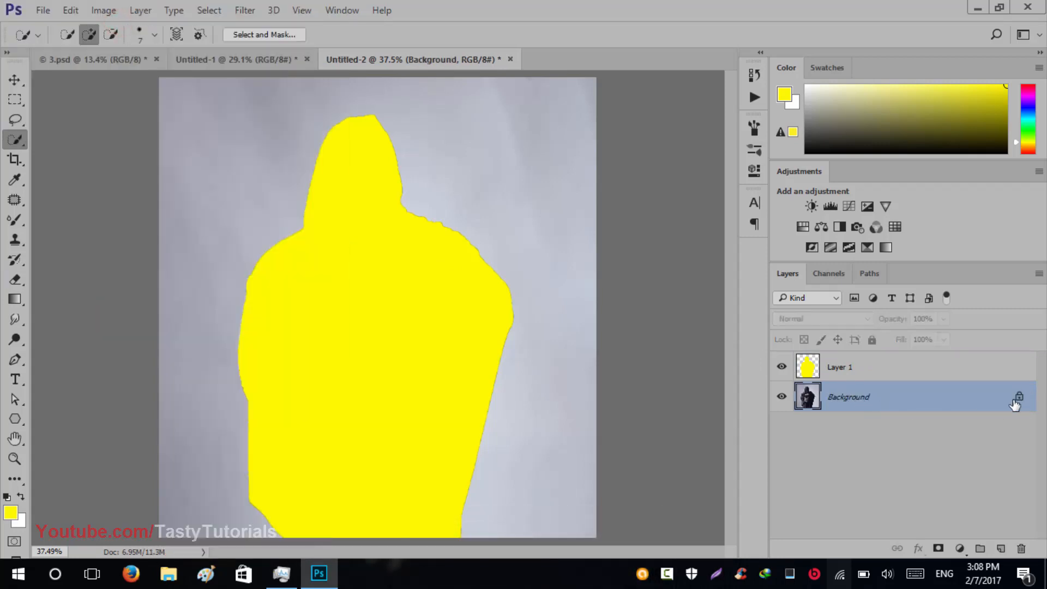
- Rename the yellow Layer 1 as "brush"
click(839, 370)
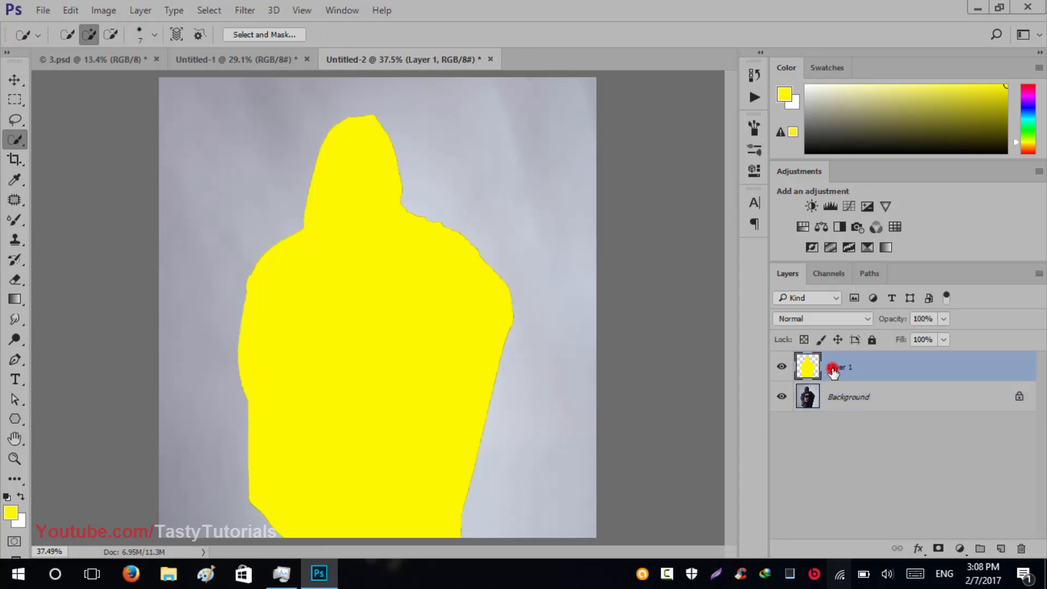
double_click(832, 369)
text(bruh)
key(BackSpace)
text(sh)
key(Return)
scroll(347, 225, down, 1)
- Choose the Soft Focus 2 action and purge all undo, clipboard and history data
click(14, 79)
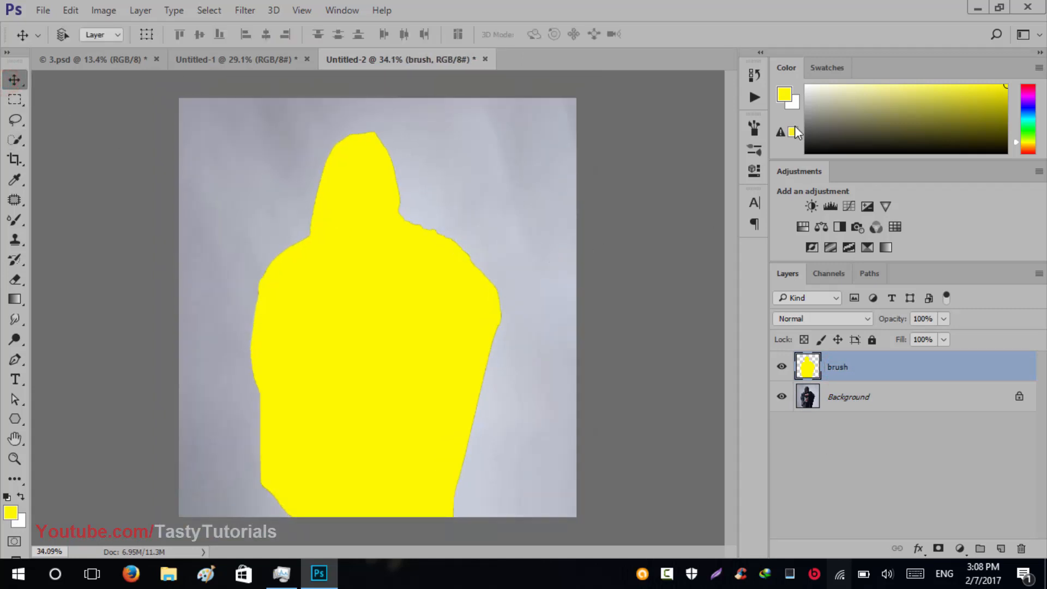
click(755, 97)
scroll(654, 142, up, 1)
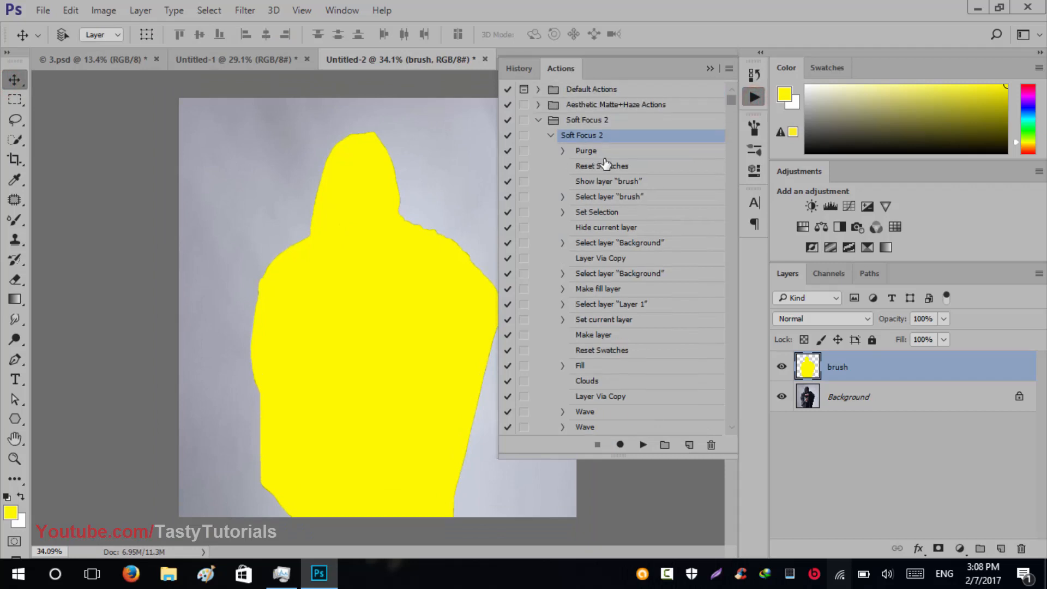
click(580, 131)
click(70, 9)
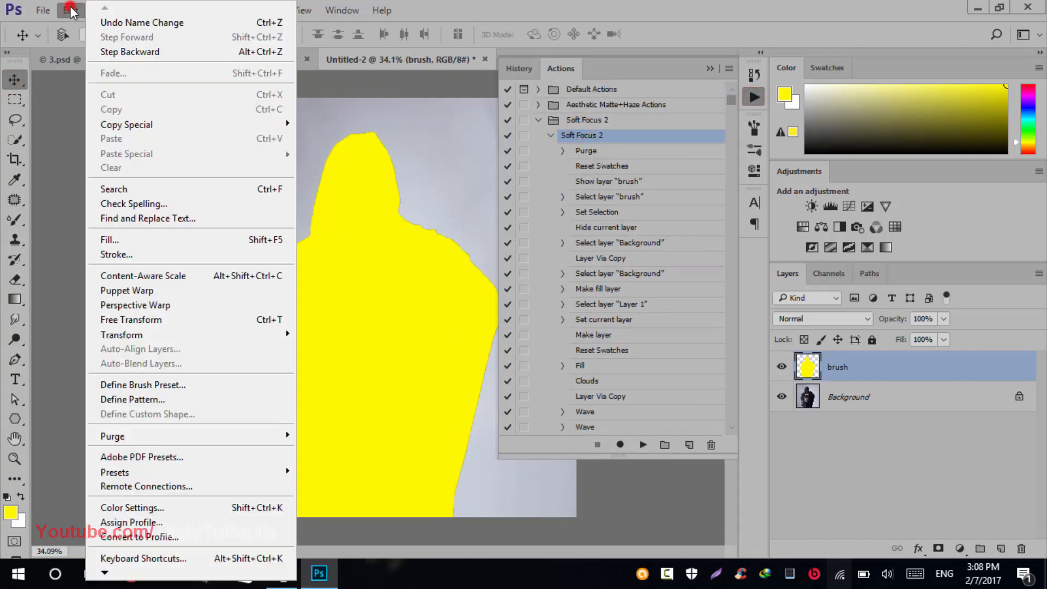
mouse_move(279, 434)
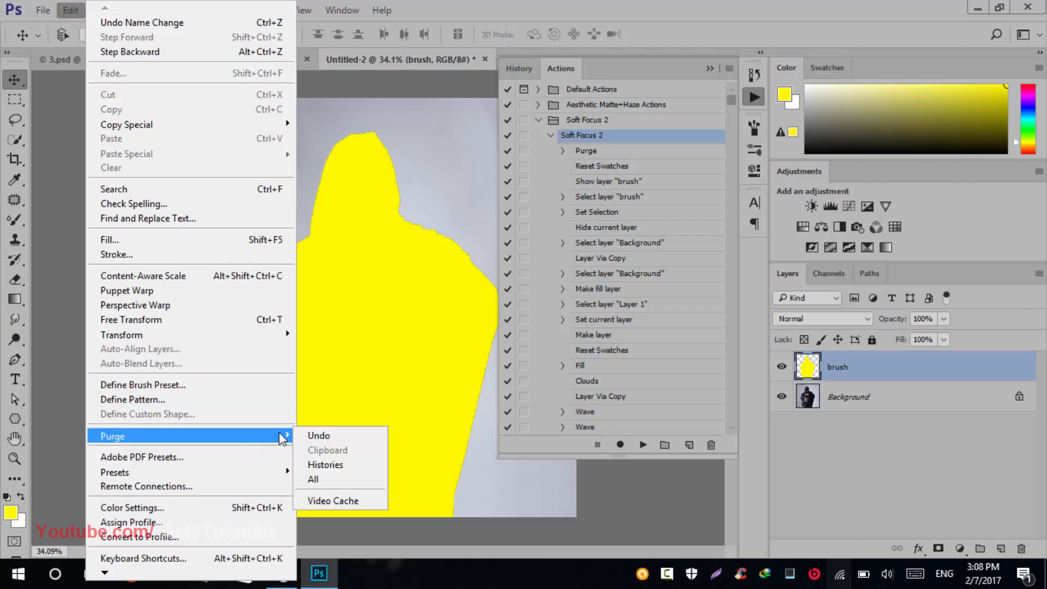
click(315, 478)
click(467, 224)
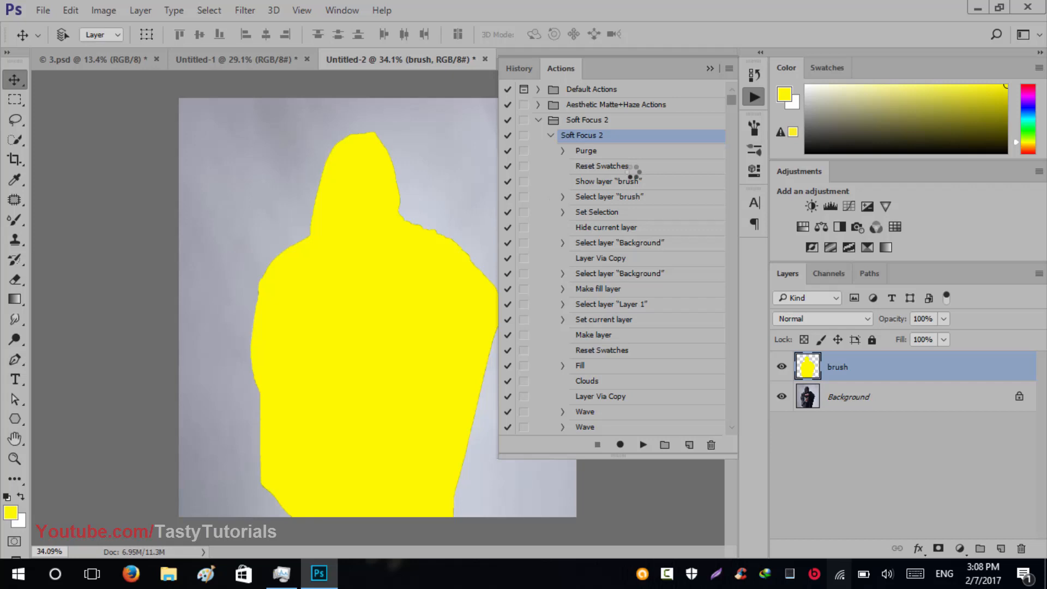
- Run the Soft Focus 2 action on the document and collapse the actions list
click(610, 151)
click(612, 136)
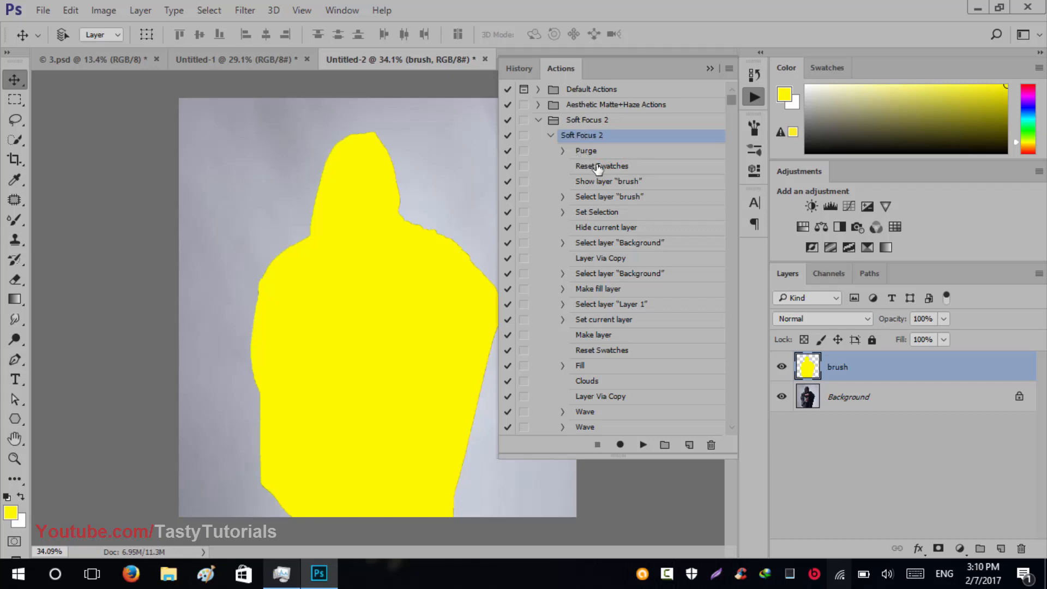
click(643, 445)
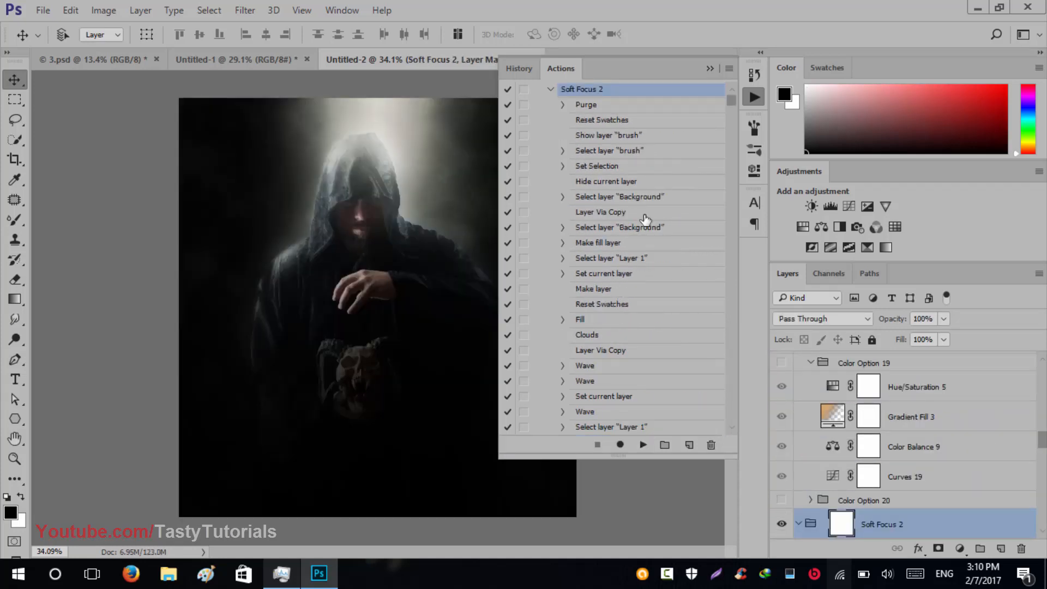
click(711, 69)
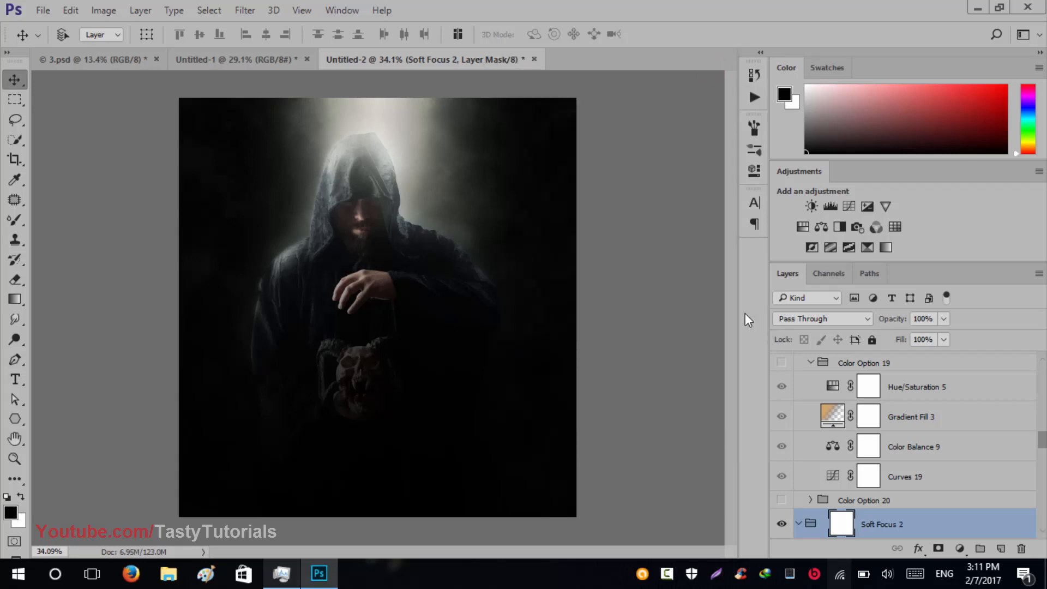
- Collapse the Color and Soft Focus 2 layer groups and minimize the color picker to make room for the layer list
scroll(416, 219, up, 2)
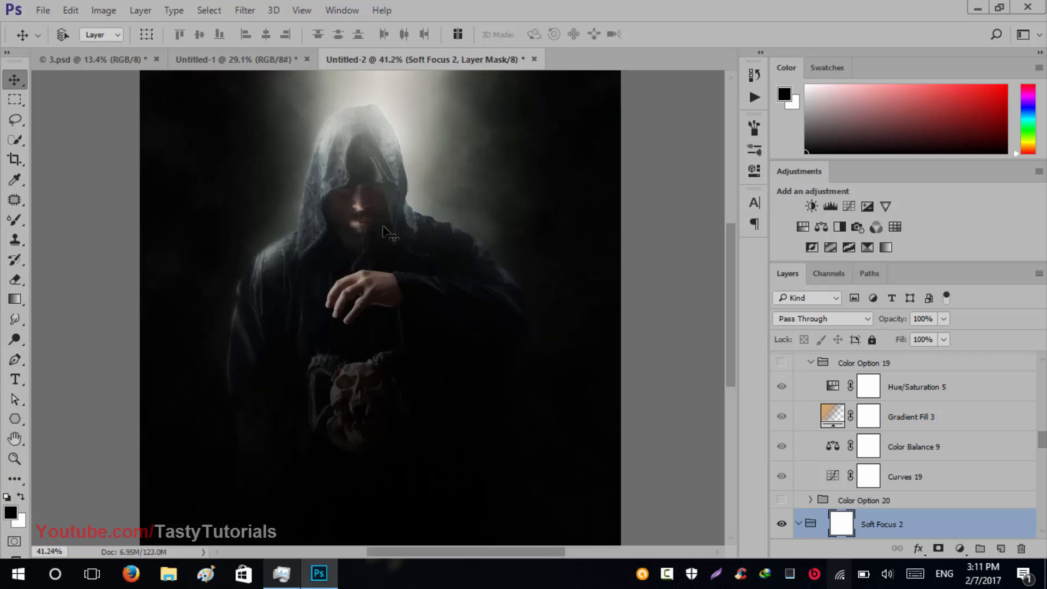
scroll(866, 388, down, 1)
scroll(849, 401, up, 13)
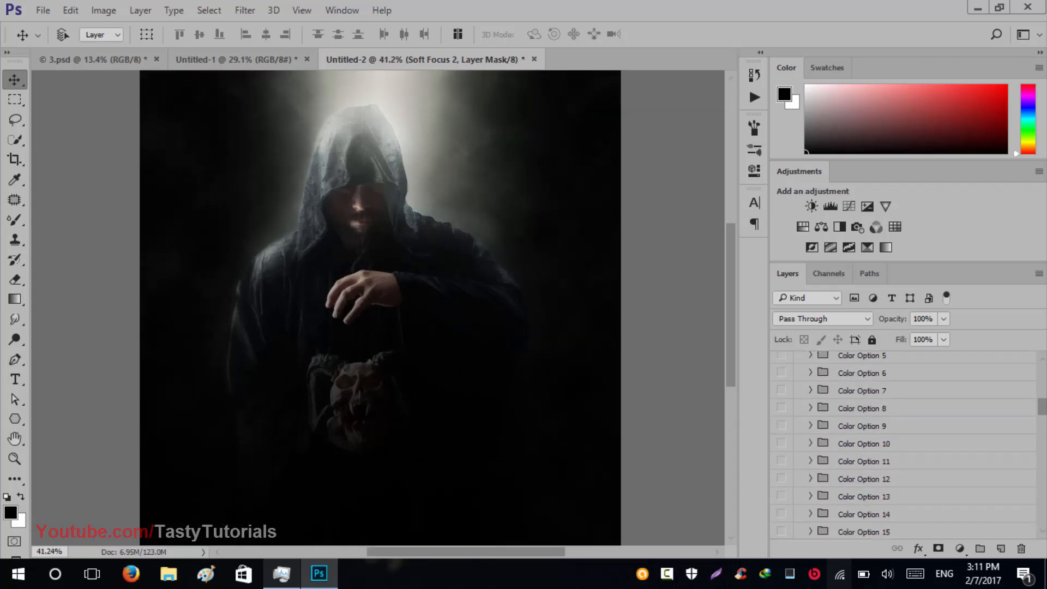
drag(1042, 404, 1042, 362)
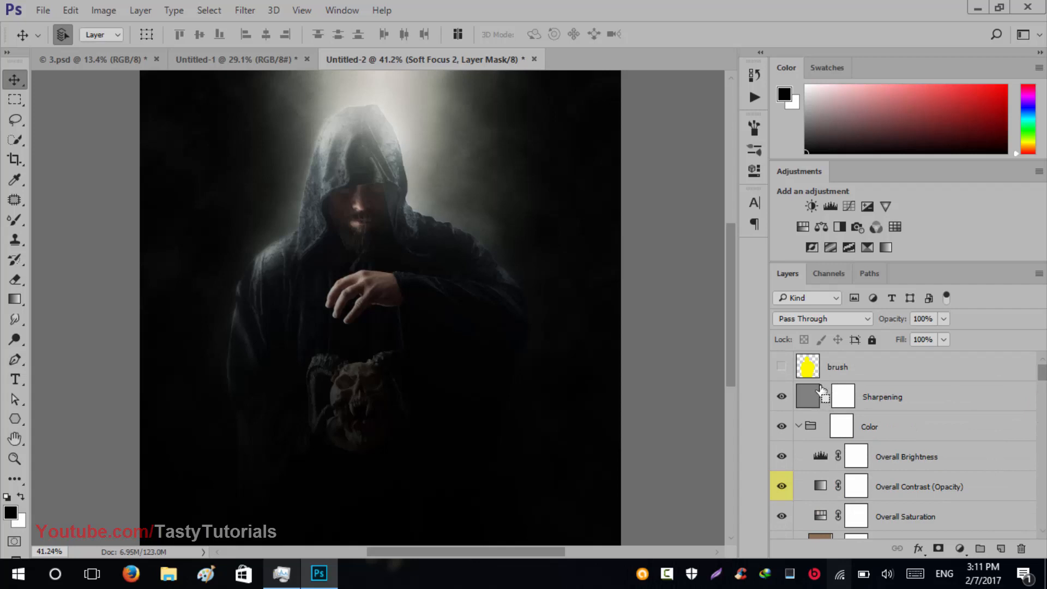
click(797, 426)
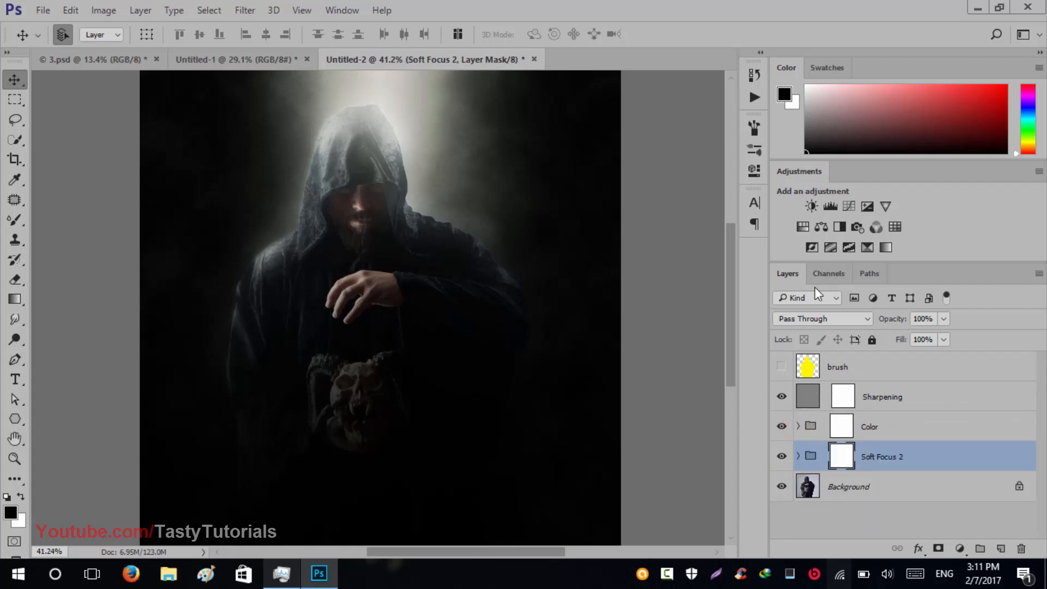
click(785, 68)
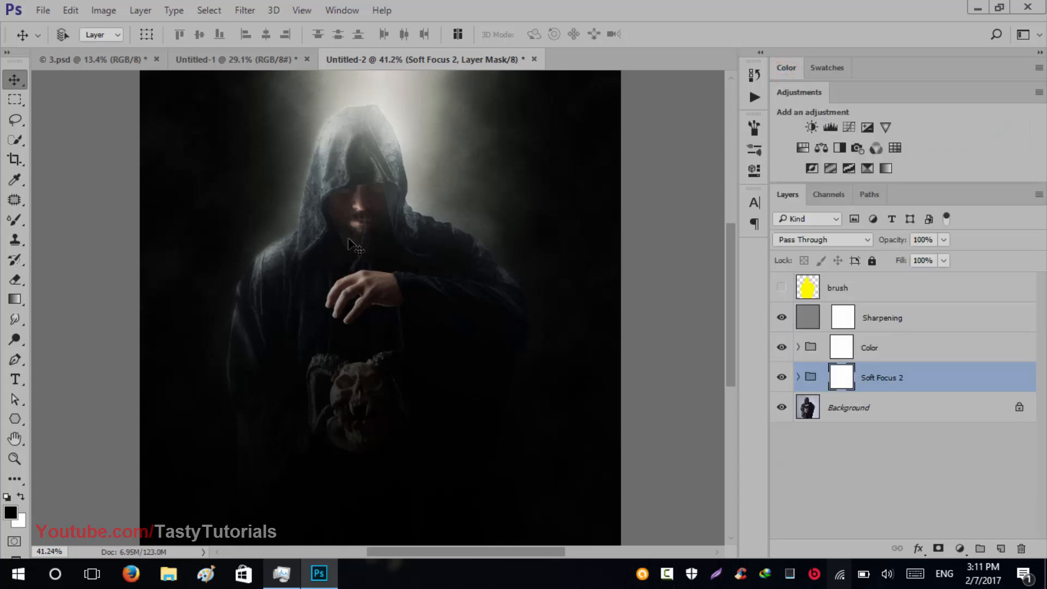
scroll(289, 200, down, 1)
scroll(328, 255, up, 1)
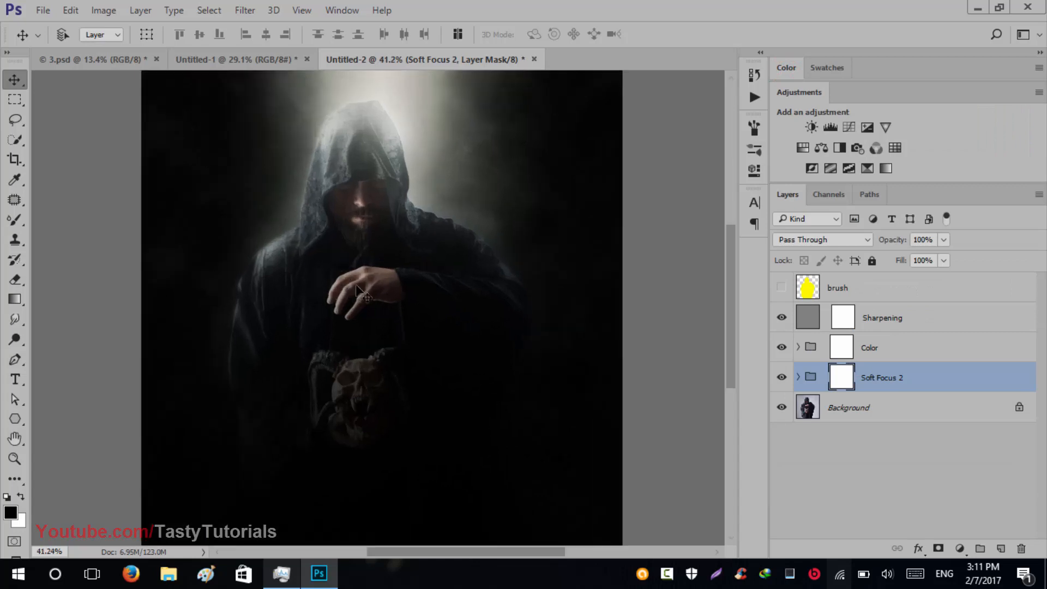
- Expand the Color group, turn on the visibility of Color Option 19 and select that group
click(828, 342)
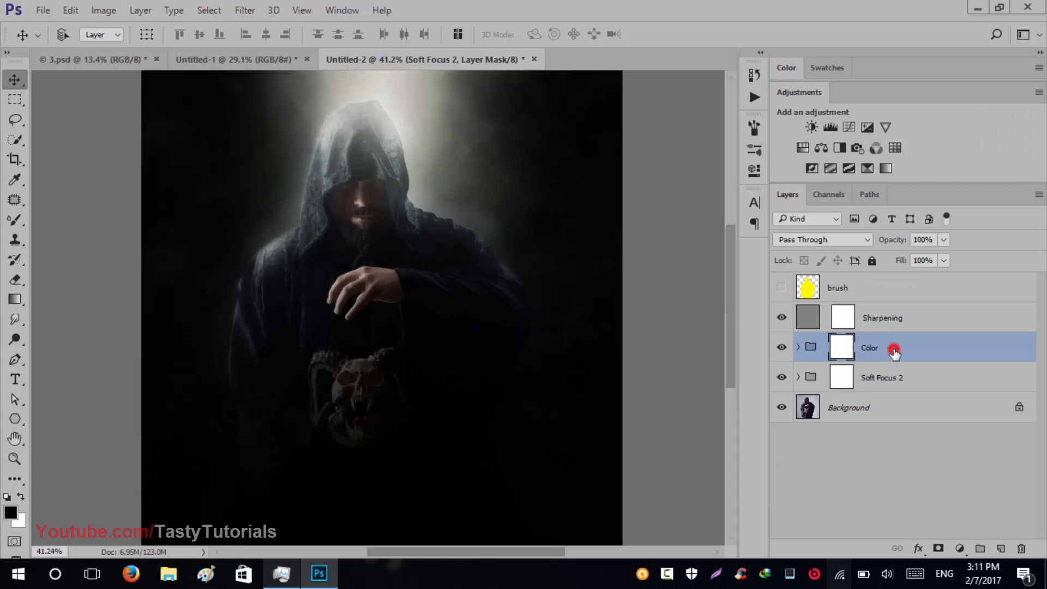
click(797, 347)
scroll(381, 260, down, 1)
scroll(829, 414, down, 8)
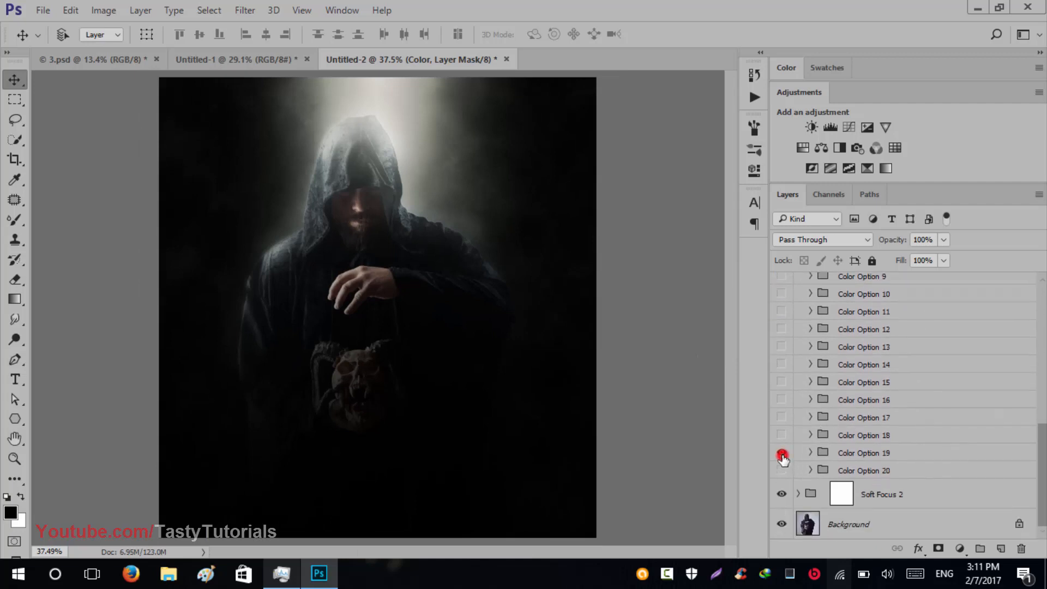
click(782, 453)
click(782, 454)
click(782, 453)
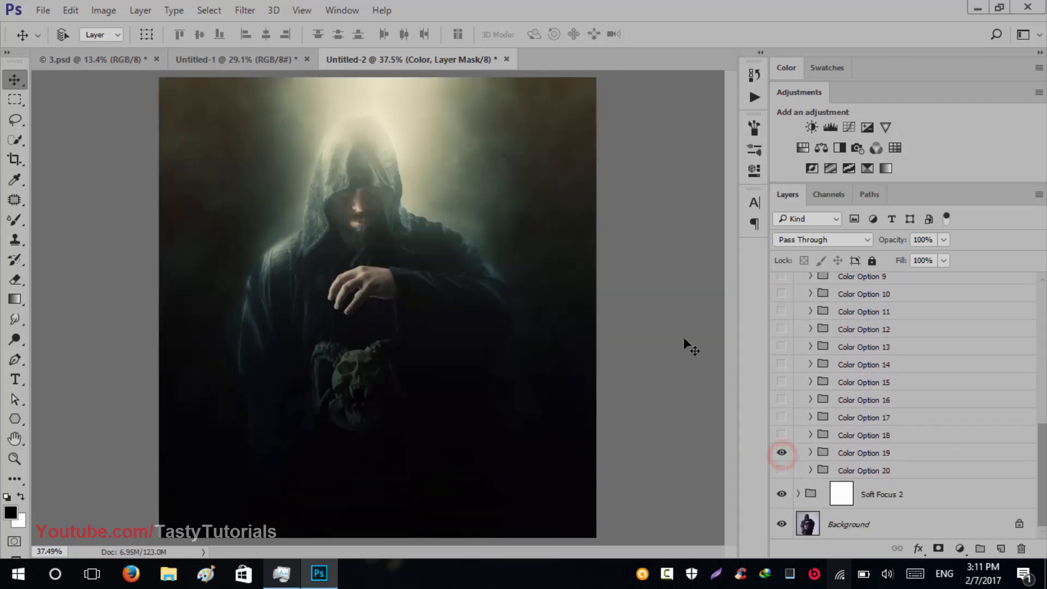
click(867, 453)
- Expand Color Option 19 and compare the image with and without its Gradient Fill 3 layer
scroll(367, 202, down, 1)
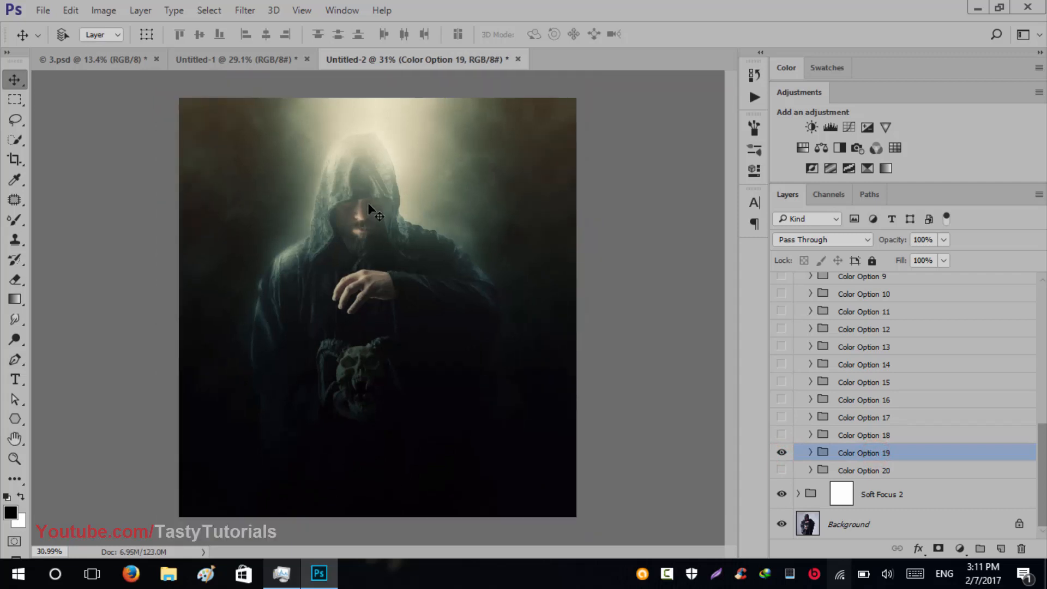
drag(371, 221, 370, 216)
mouse_move(368, 257)
mouse_down()
mouse_move(369, 211)
mouse_move(453, 199)
mouse_up()
click(369, 200)
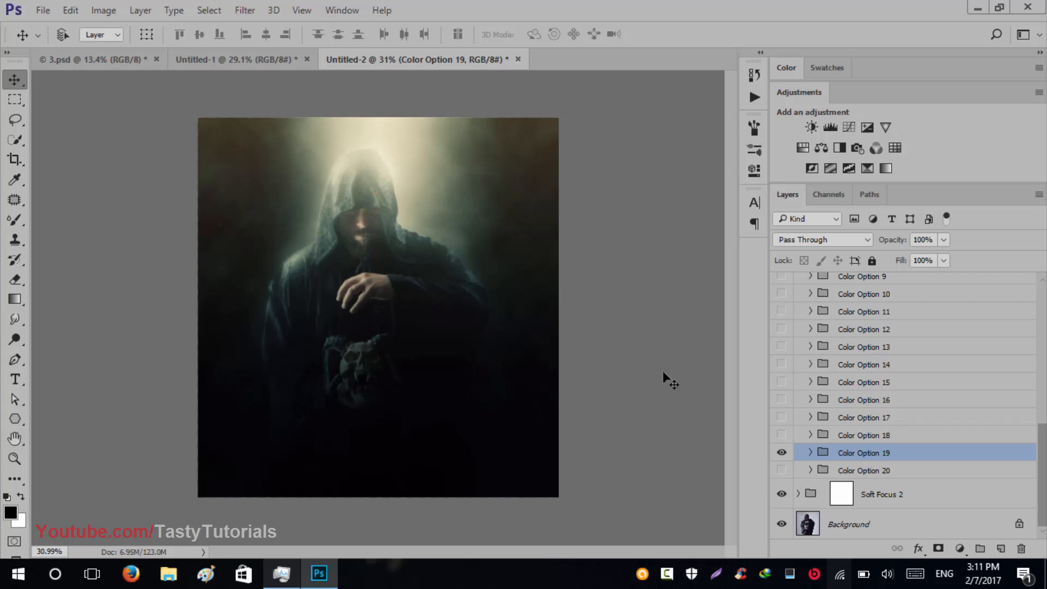
click(812, 453)
scroll(908, 476, down, 3)
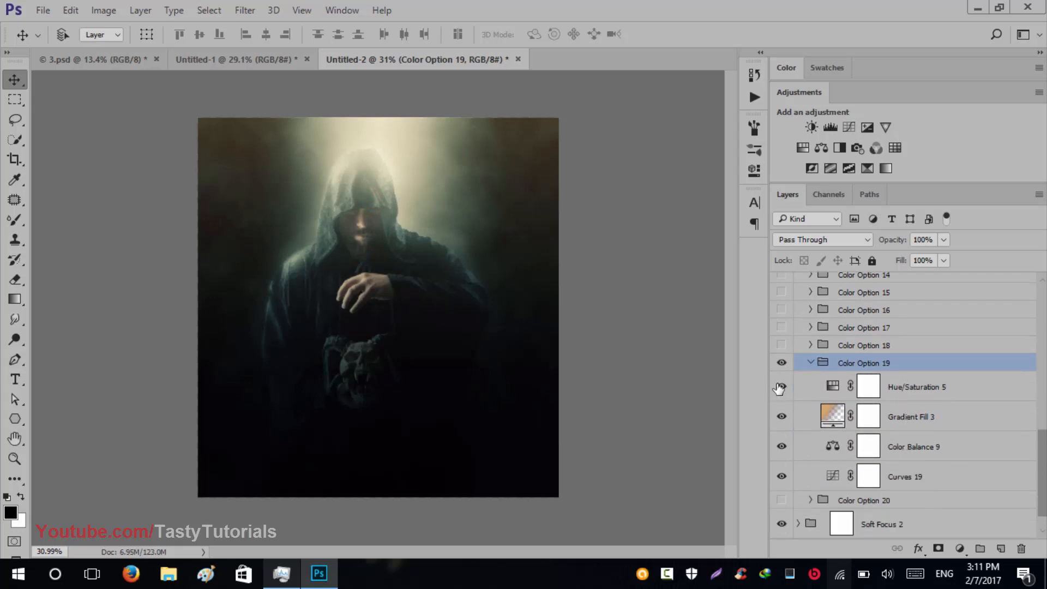
click(781, 417)
click(781, 417)
click(945, 425)
drag(420, 381, 418, 381)
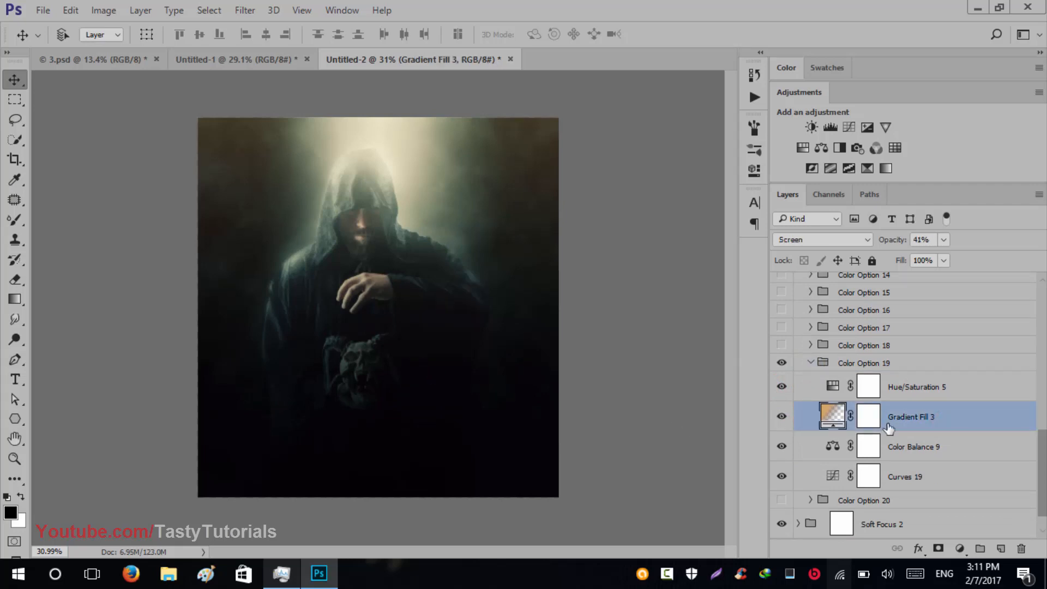
- Try light blue 65b9d4 as the colour of the orange stop in the Gradient Fill 3 layer's gradient
double_click(835, 415)
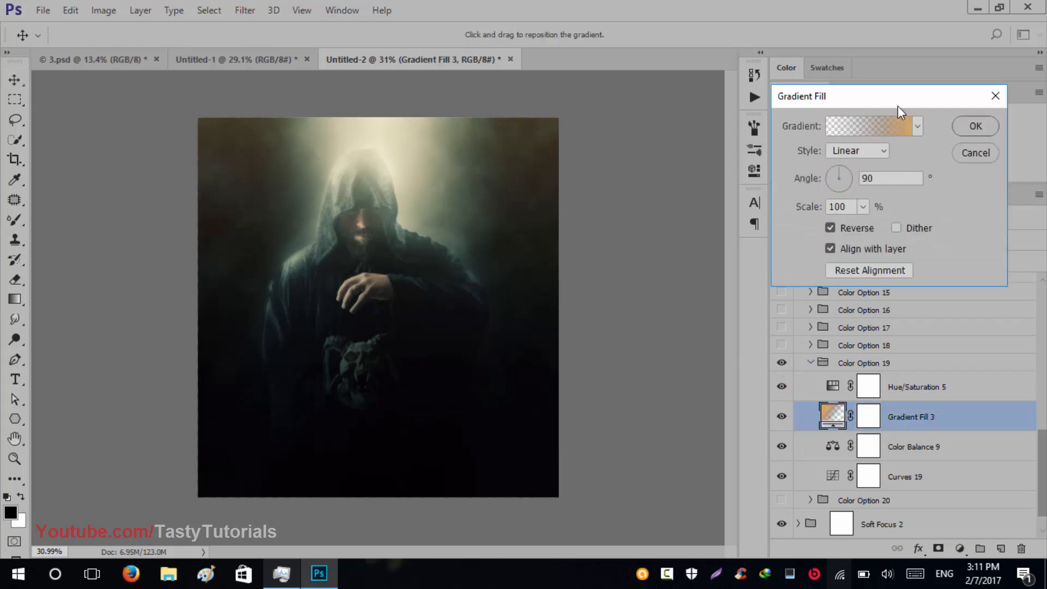
click(920, 126)
click(920, 126)
click(889, 127)
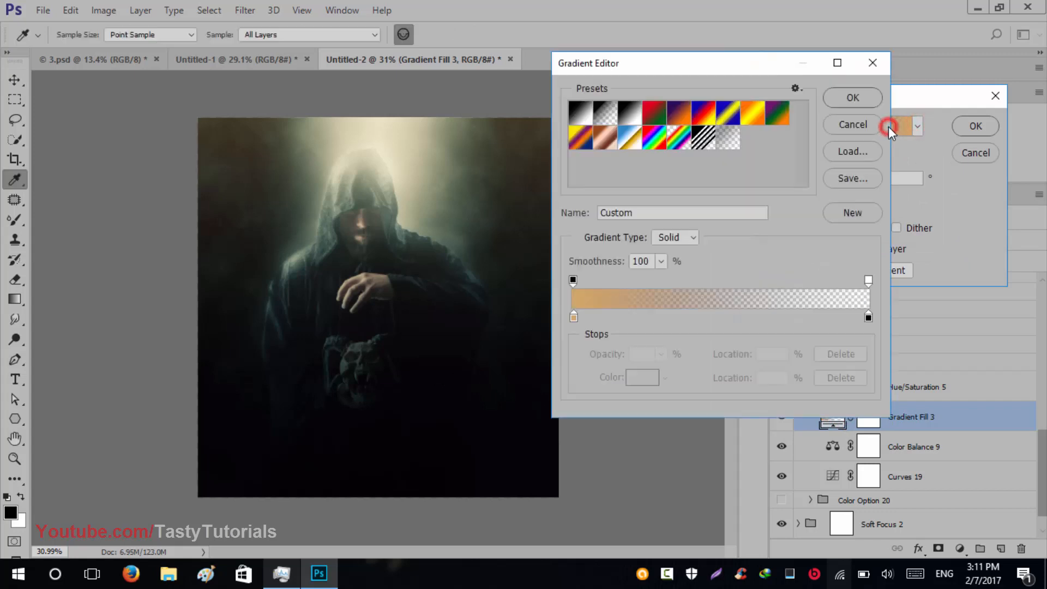
double_click(573, 315)
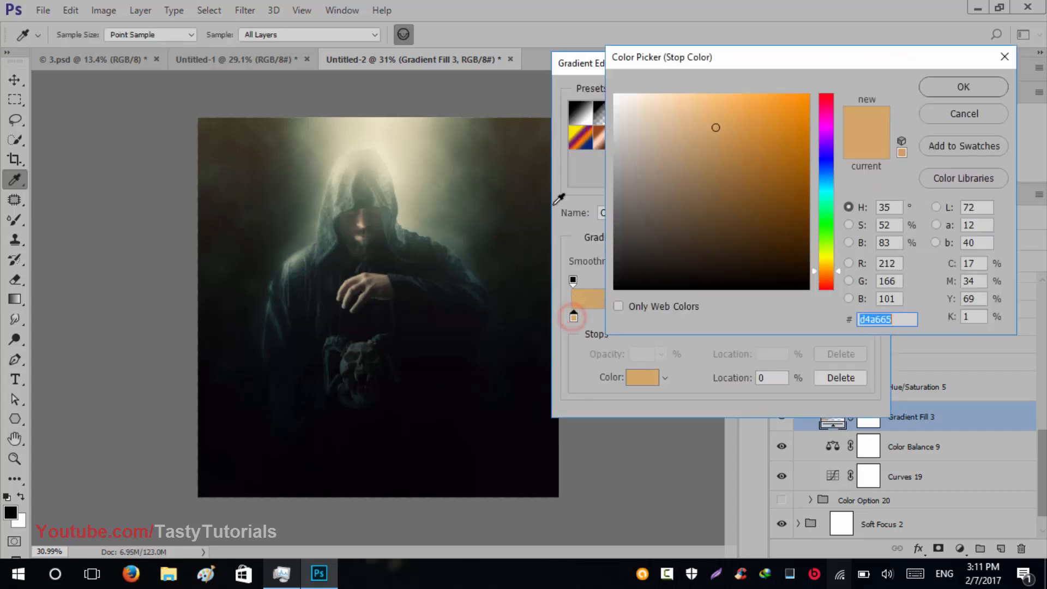
drag(824, 210, 826, 185)
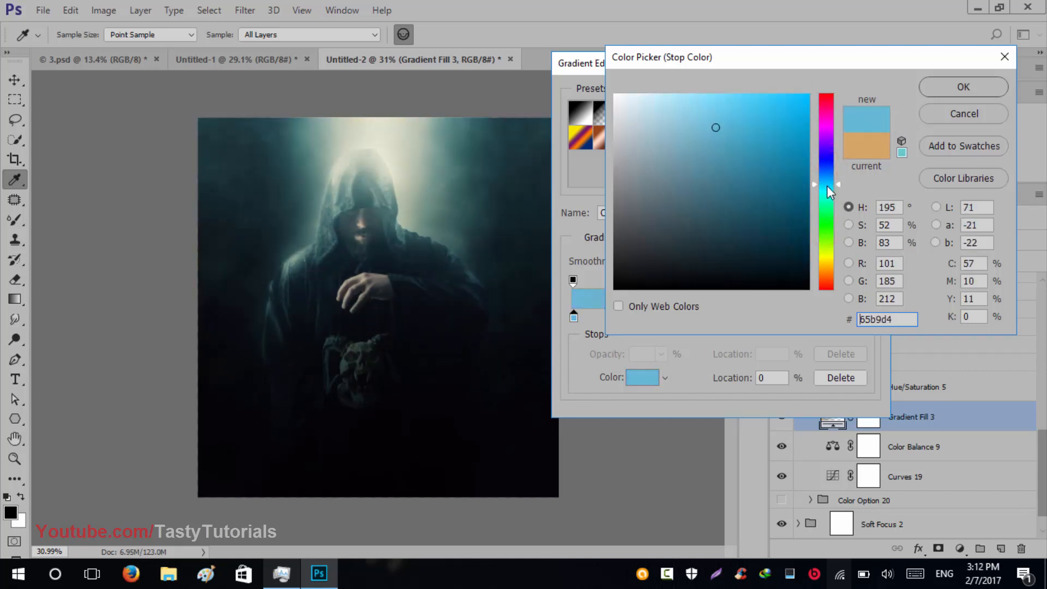
click(964, 112)
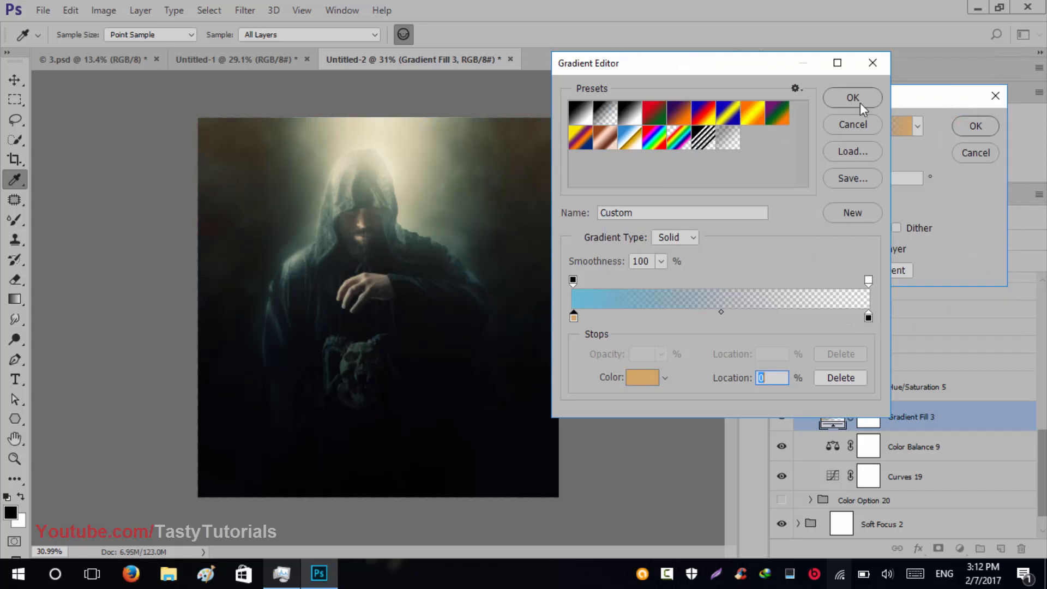
click(850, 130)
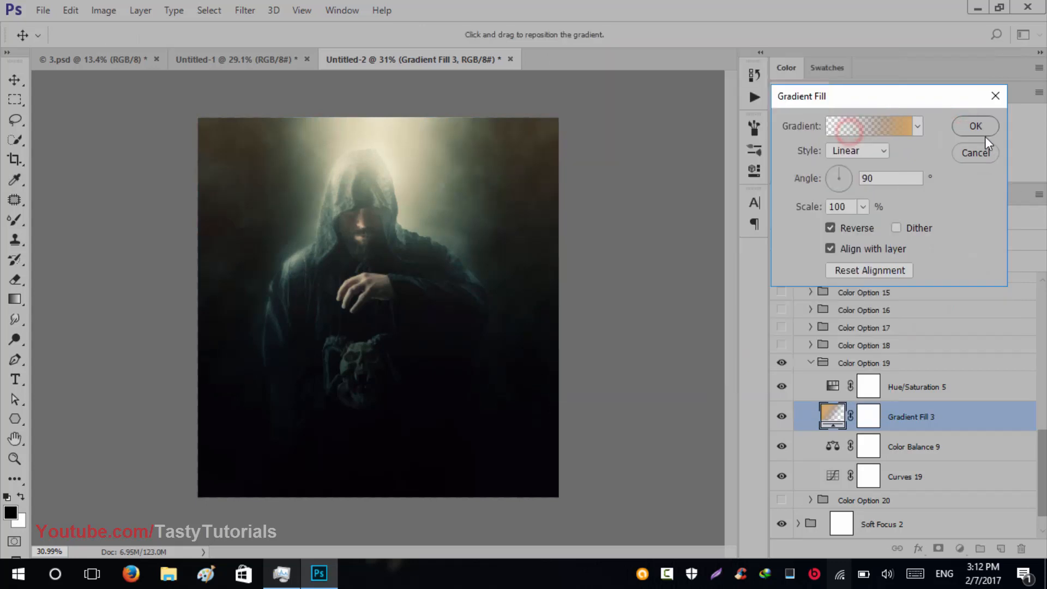
click(976, 154)
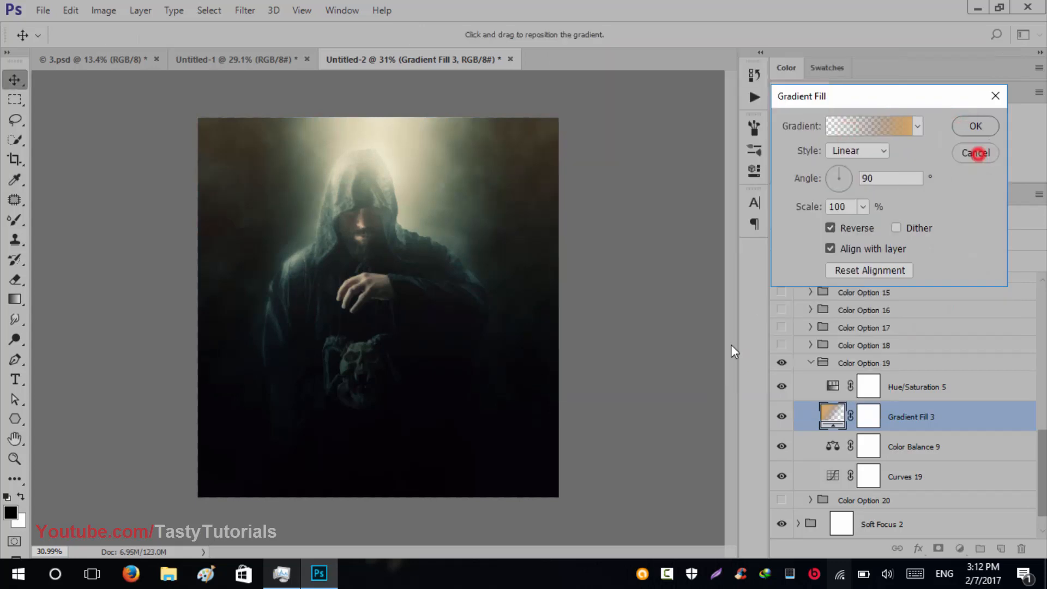
- Collapse Color Option 19, turn on the visibility of Color Option 2 and inspect its effect on the cloaked man up close
click(808, 364)
click(809, 362)
scroll(809, 389, up, 5)
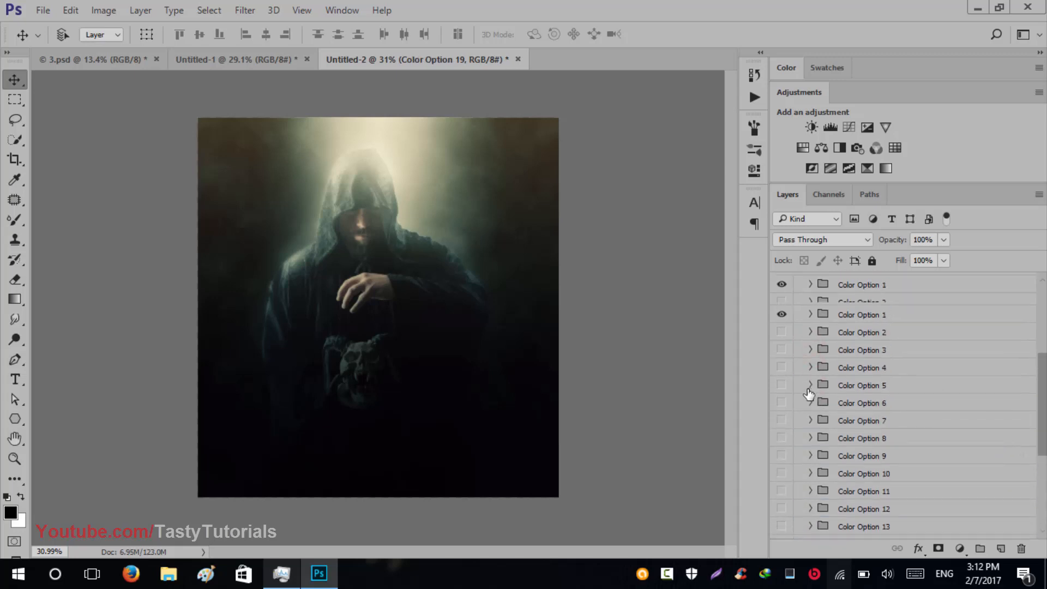
scroll(808, 392, up, 2)
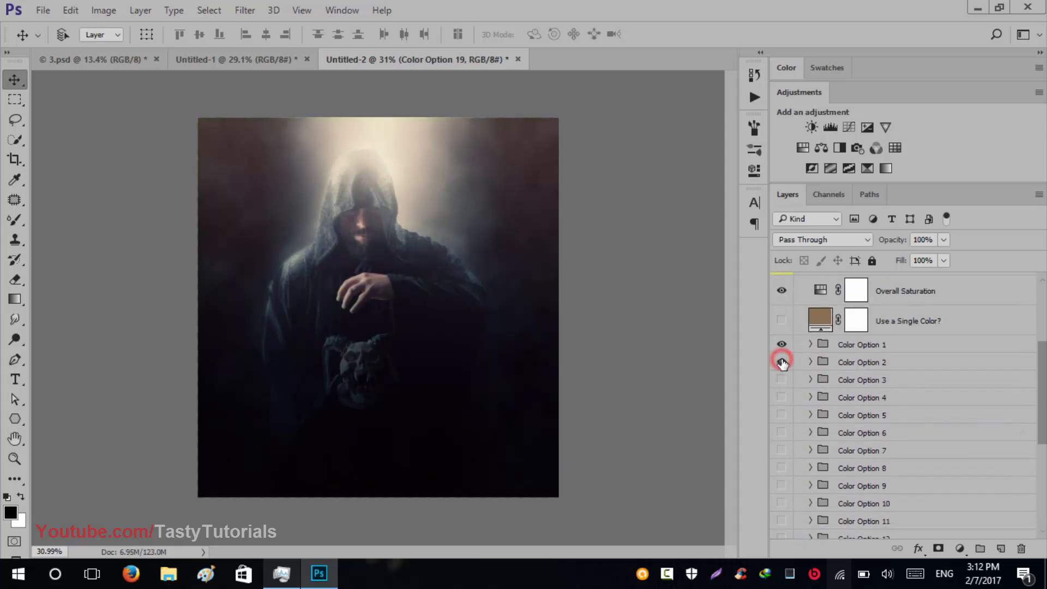
click(781, 362)
click(781, 361)
click(784, 362)
click(784, 362)
scroll(319, 243, up, 5)
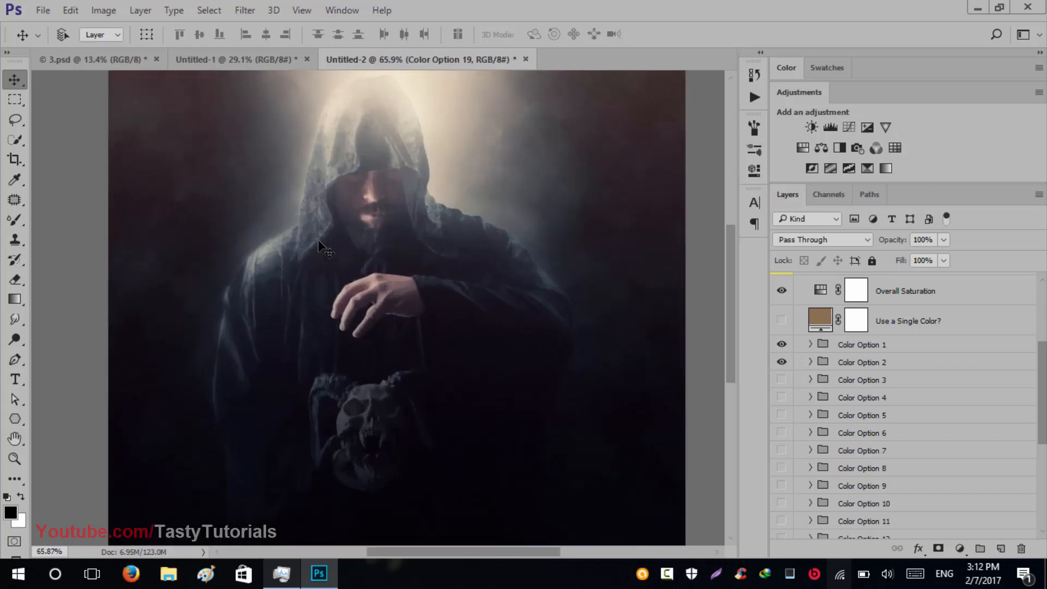
scroll(318, 240, up, 2)
scroll(318, 240, down, 4)
scroll(821, 372, up, 2)
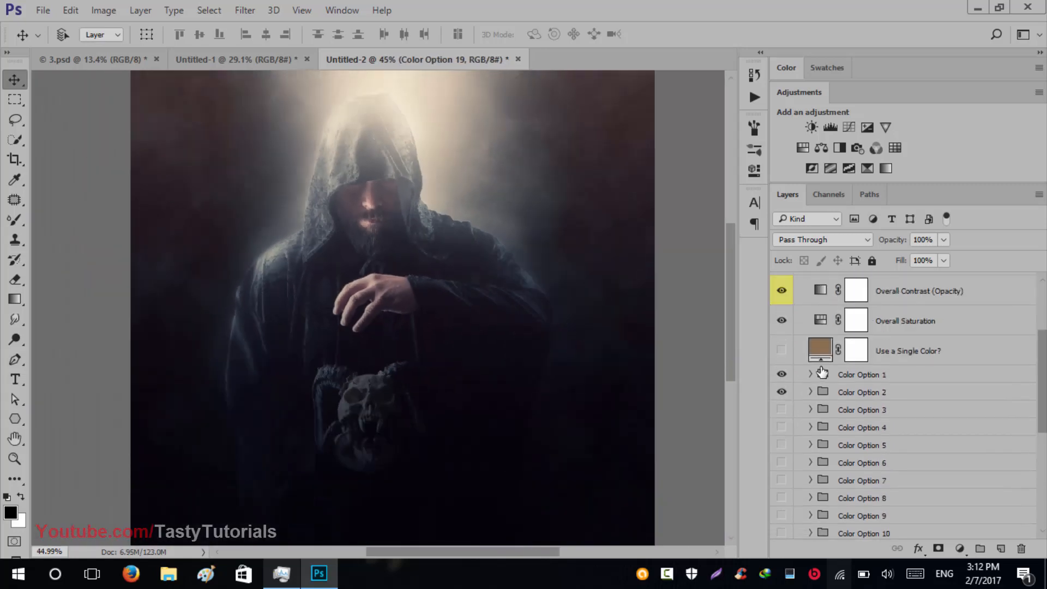
- Compare the image with and without the Color group, collapse the group and deselect all layers
scroll(821, 372, up, 3)
click(795, 347)
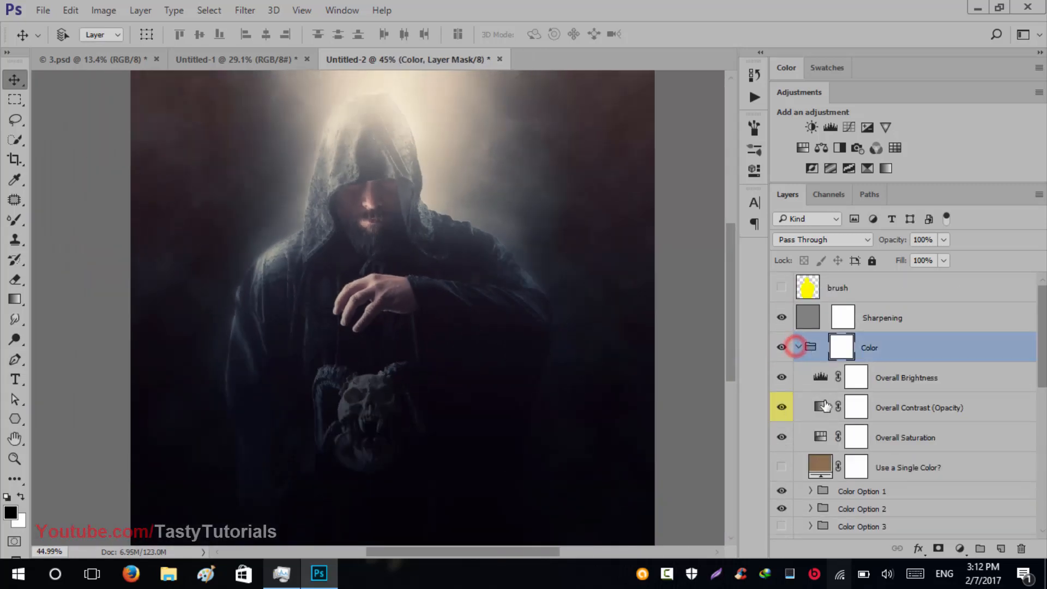
click(794, 347)
scroll(277, 208, down, 2)
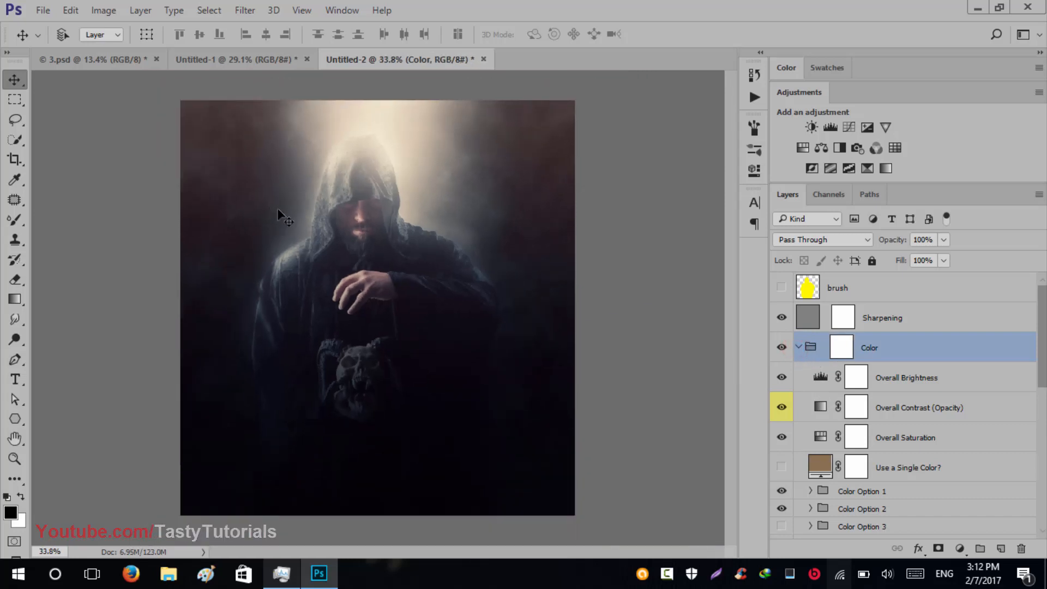
click(782, 348)
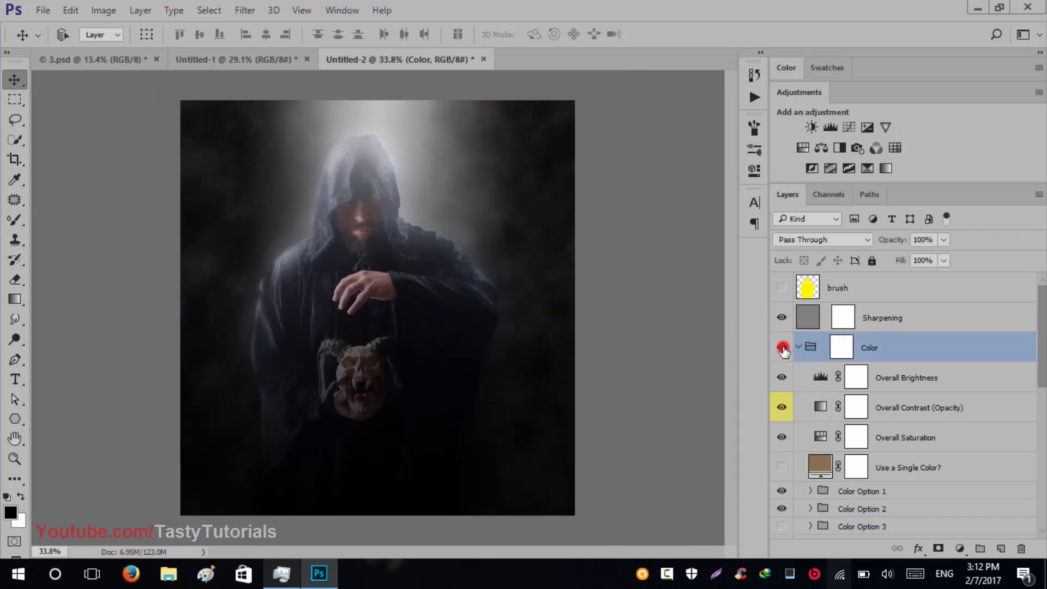
click(781, 347)
click(798, 347)
click(858, 433)
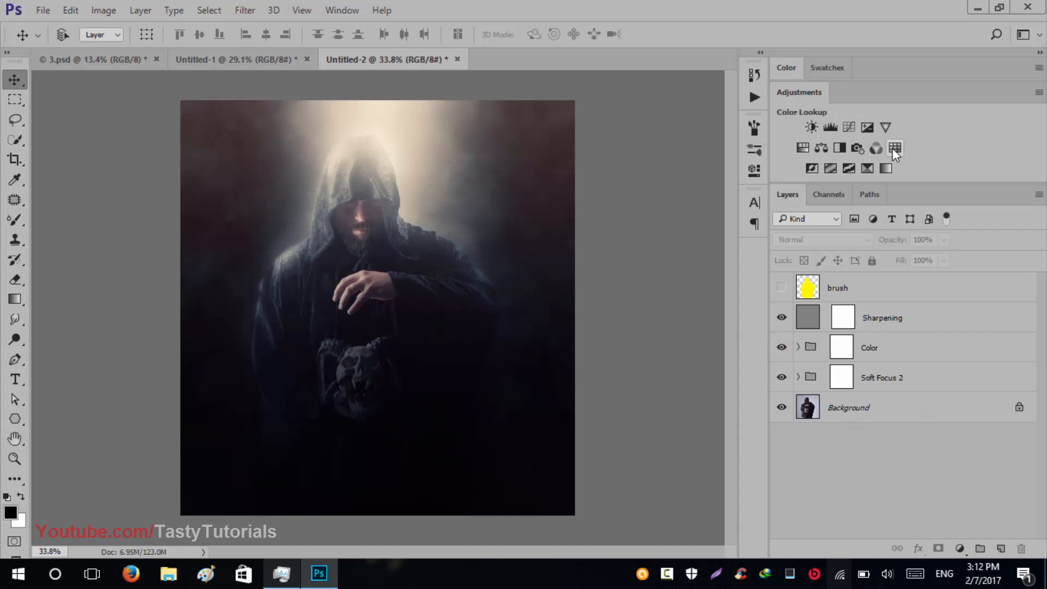
- Add a Selective Color adjustment layer and shift its Neutrals toward yellow, with cyan, magenta and black at about +2%
click(867, 168)
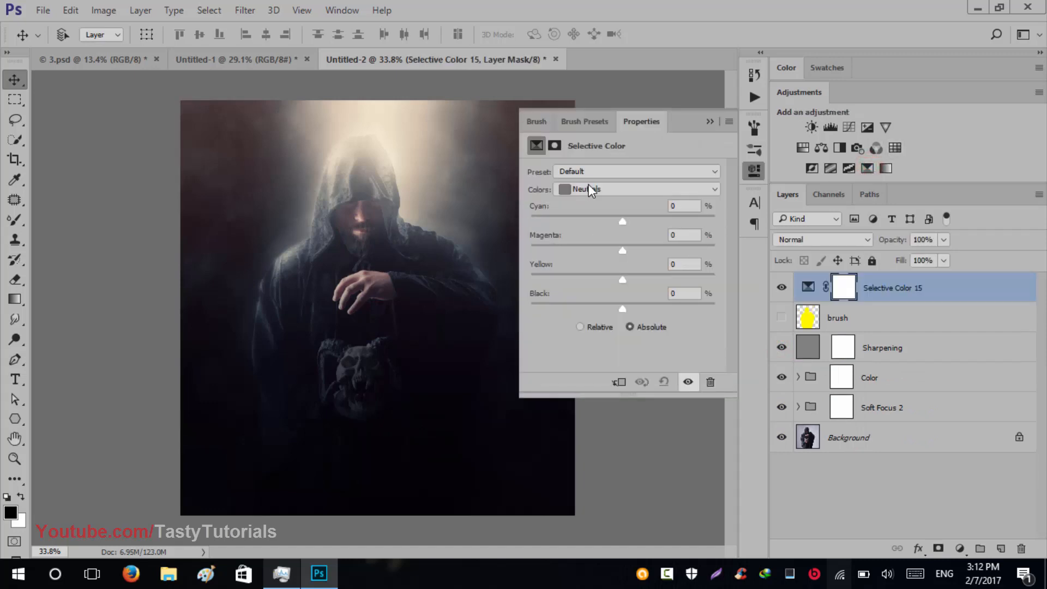
drag(617, 222, 624, 317)
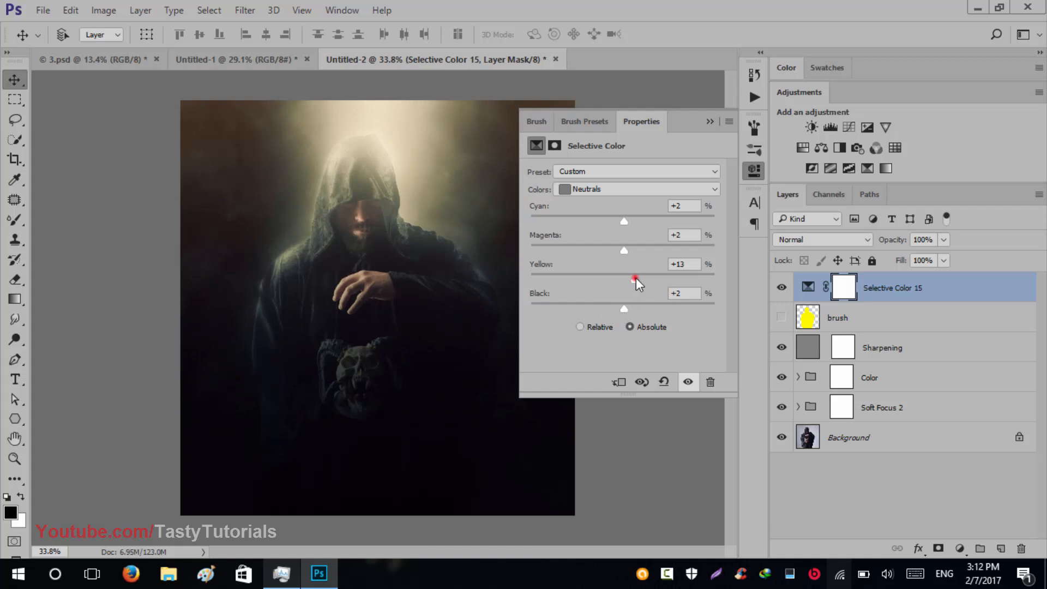
drag(636, 279, 634, 281)
- Adjust the Yellows range of the Selective Color layer, raising its black amount slightly
click(620, 189)
click(609, 217)
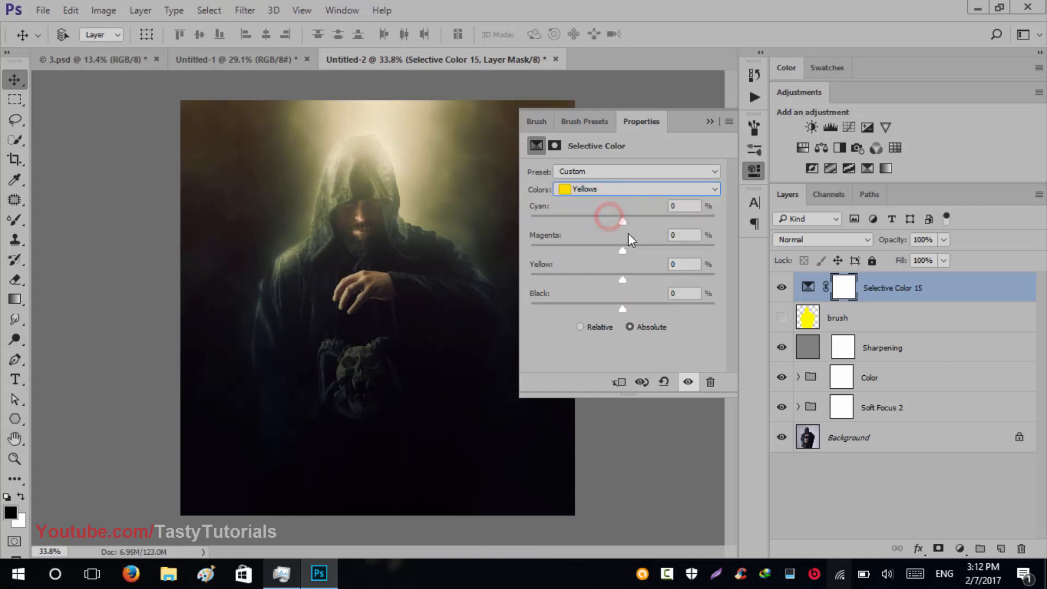
drag(622, 221, 627, 309)
- Try magenta +6%, yellow -7% and black -5% on the Whites range and reset each of them to 0
click(617, 189)
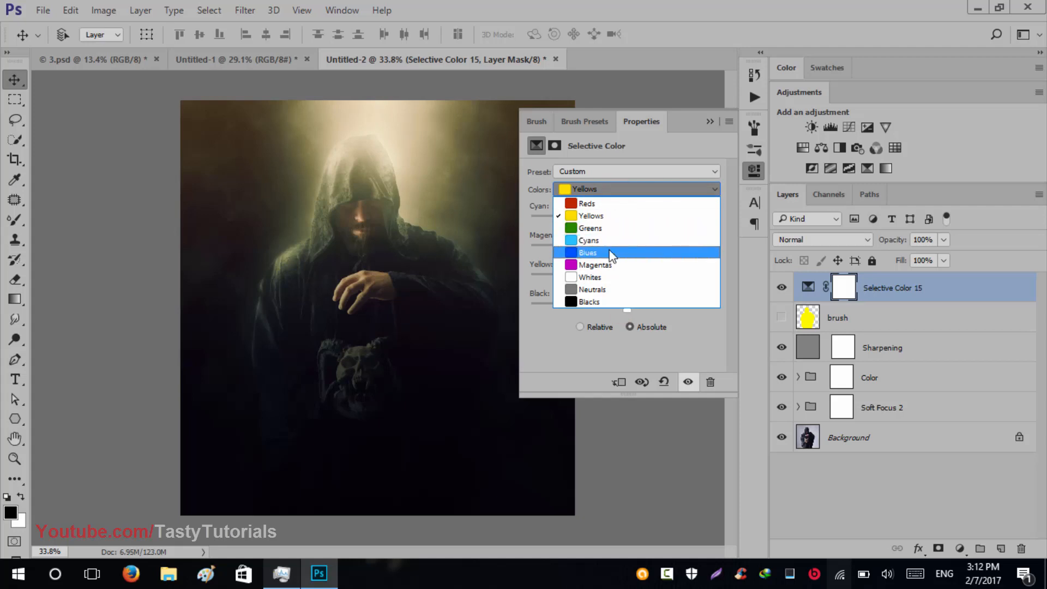
click(595, 278)
drag(622, 217, 628, 251)
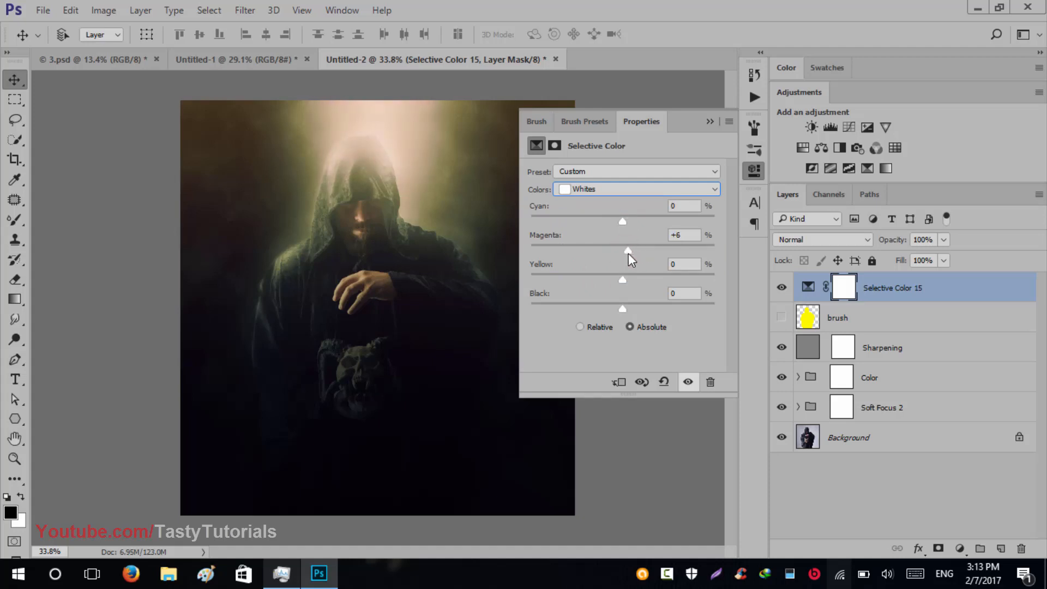
double_click(679, 235)
text(0)
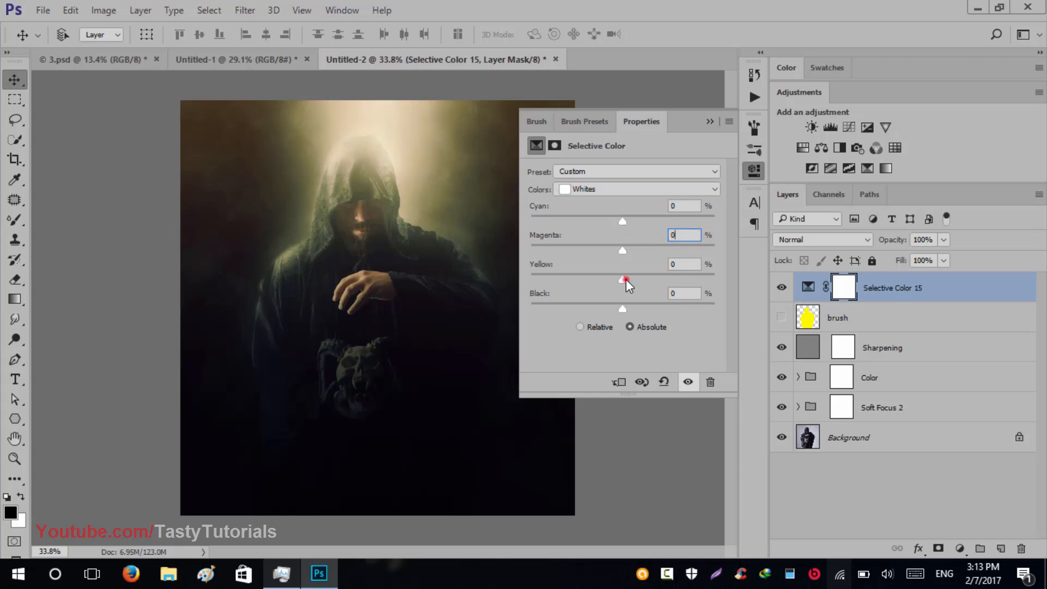
drag(626, 279, 616, 309)
click(694, 259)
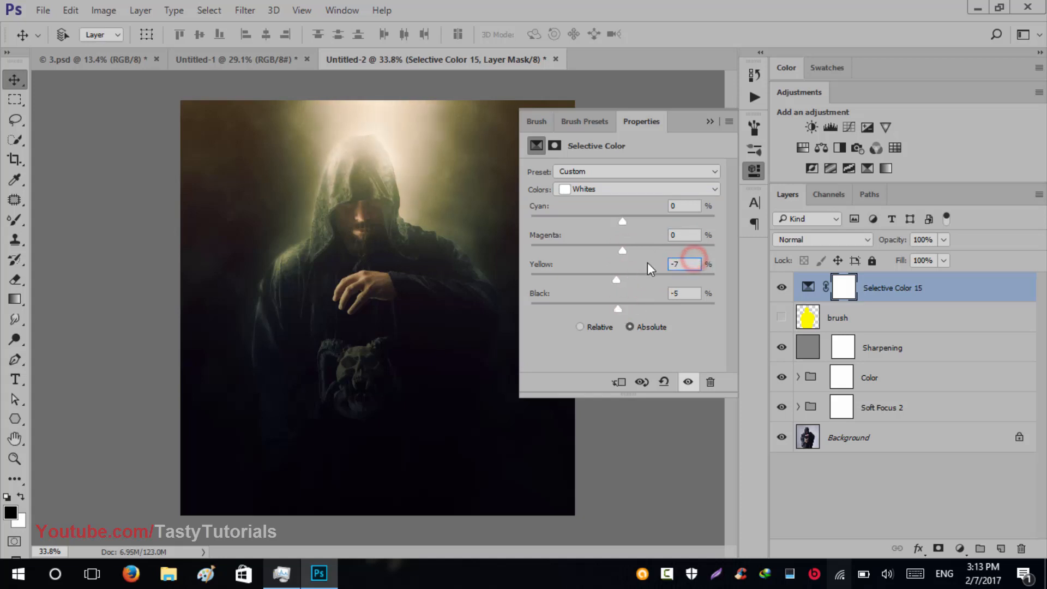
double_click(681, 264)
text(0)
double_click(684, 293)
text(0)
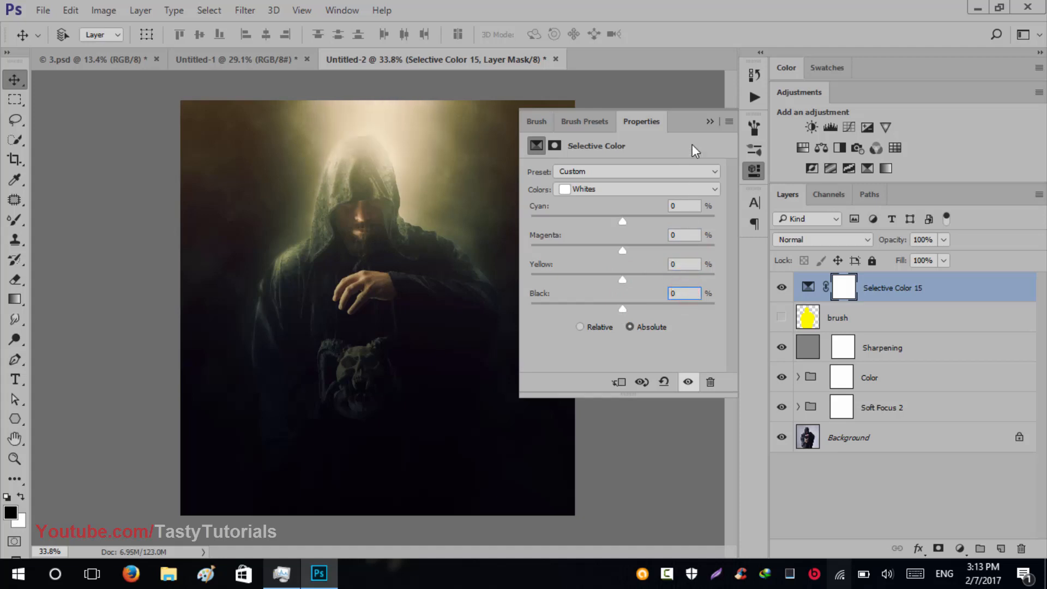
- Collapse the adjustment's properties and compare the image with and without the Selective Color 15 layer
click(709, 121)
click(780, 287)
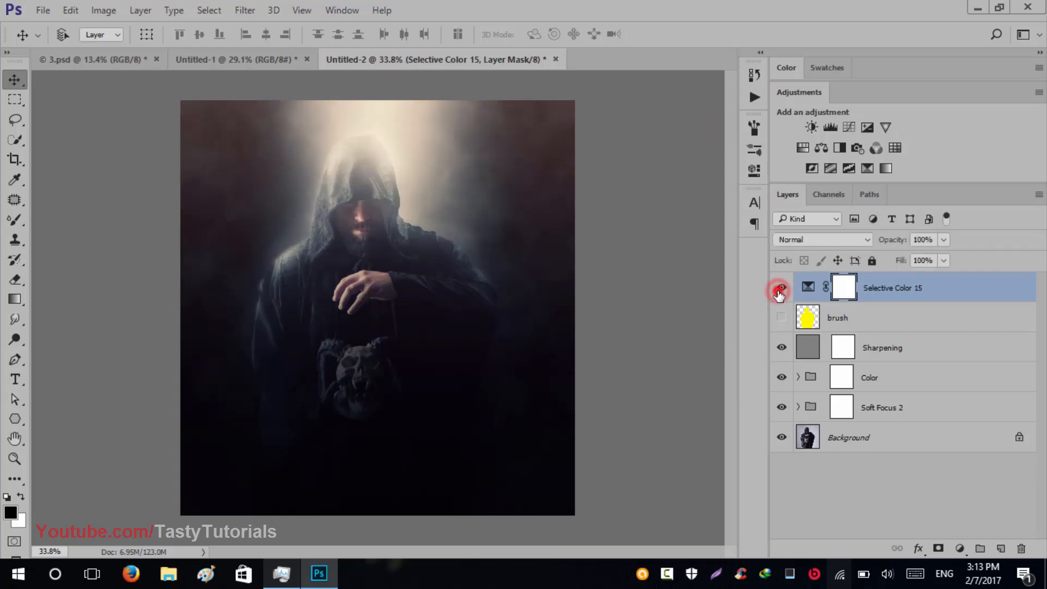
click(779, 290)
click(778, 292)
scroll(371, 223, up, 1)
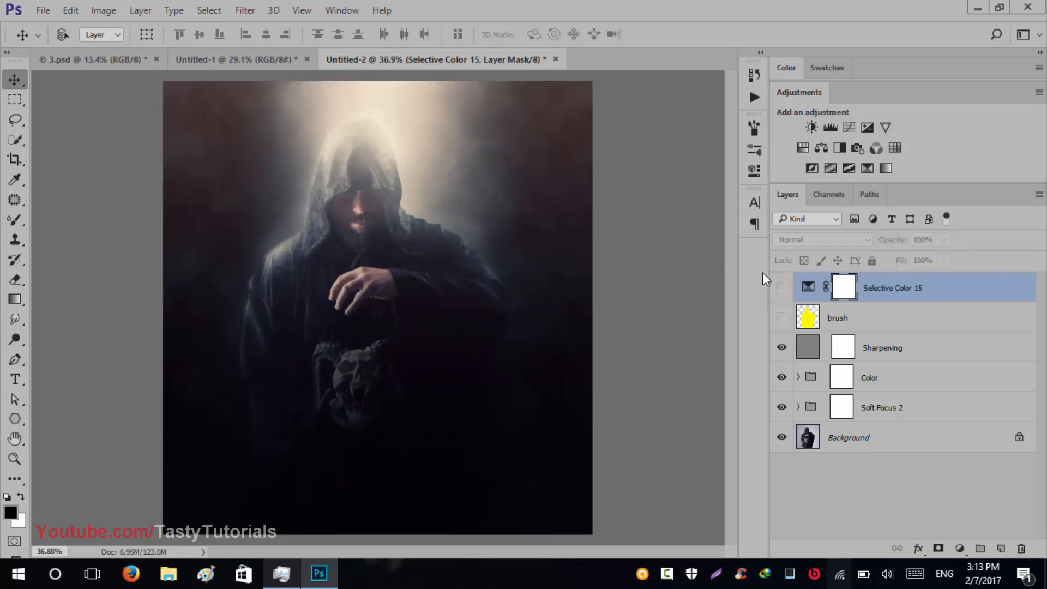
click(781, 287)
click(781, 288)
click(780, 287)
scroll(372, 239, down, 1)
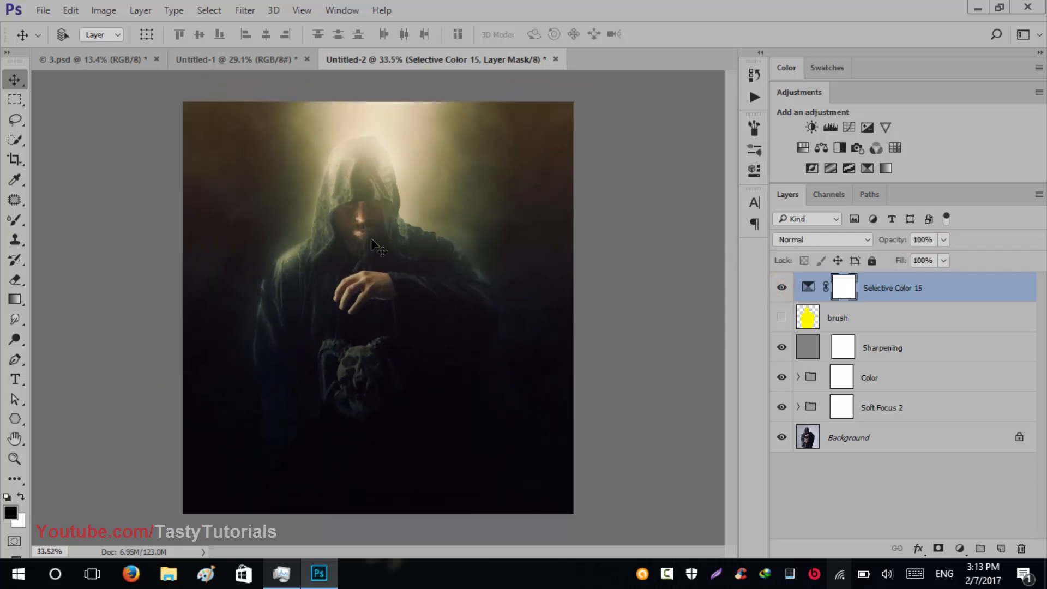